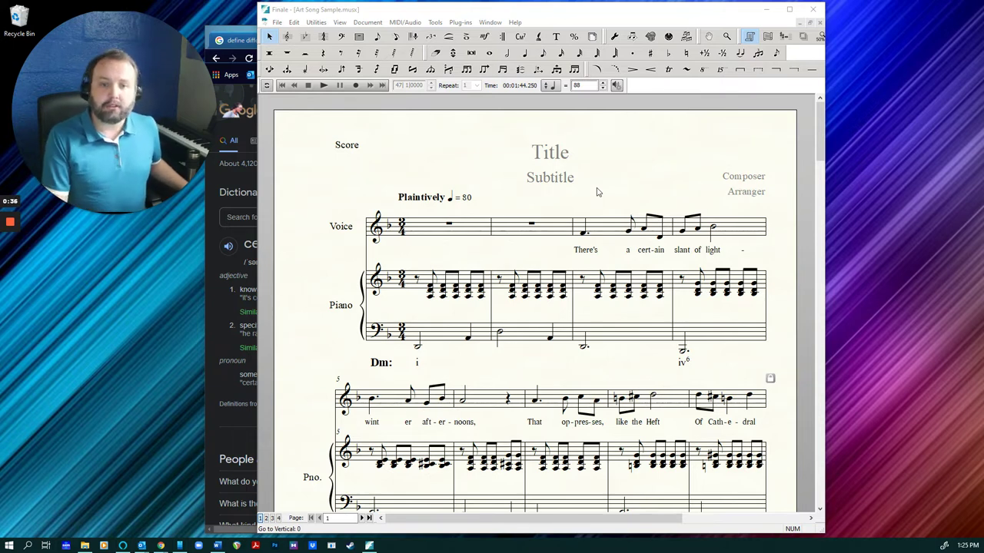
- In the Lyrics Window, delete all verse 2 text holding the Roman-numeral chord labels
{"action": "scroll", "coordinate": [591, 270], "scroll_direction": "down", "scroll_amount": 3}
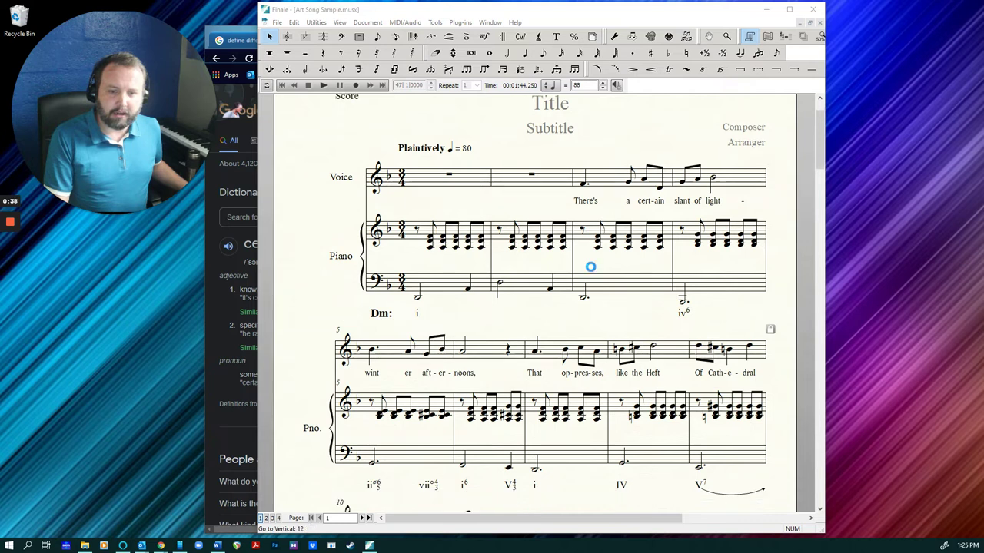
{"action": "scroll", "coordinate": [591, 269], "scroll_direction": "down", "scroll_amount": 2}
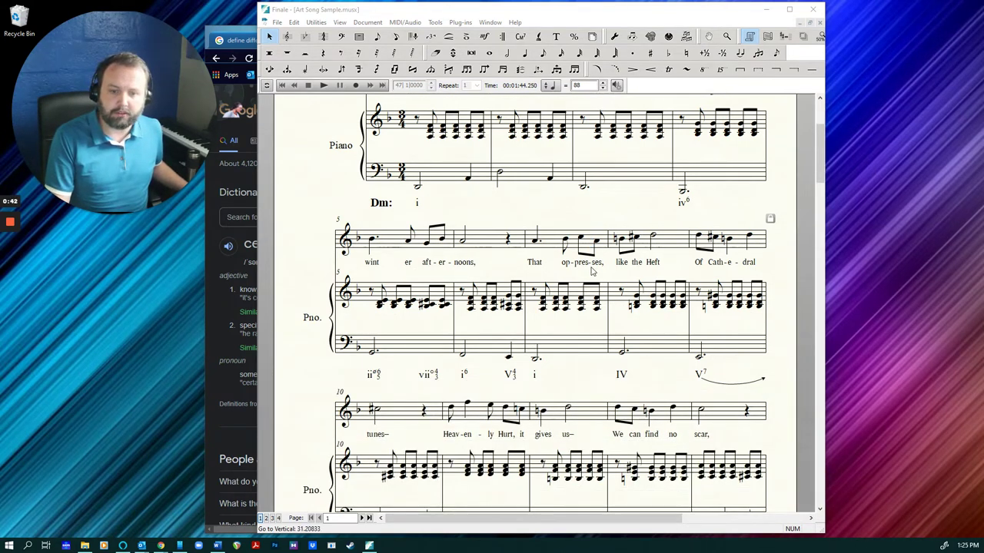
{"action": "scroll", "coordinate": [590, 268], "scroll_direction": "up", "scroll_amount": 2}
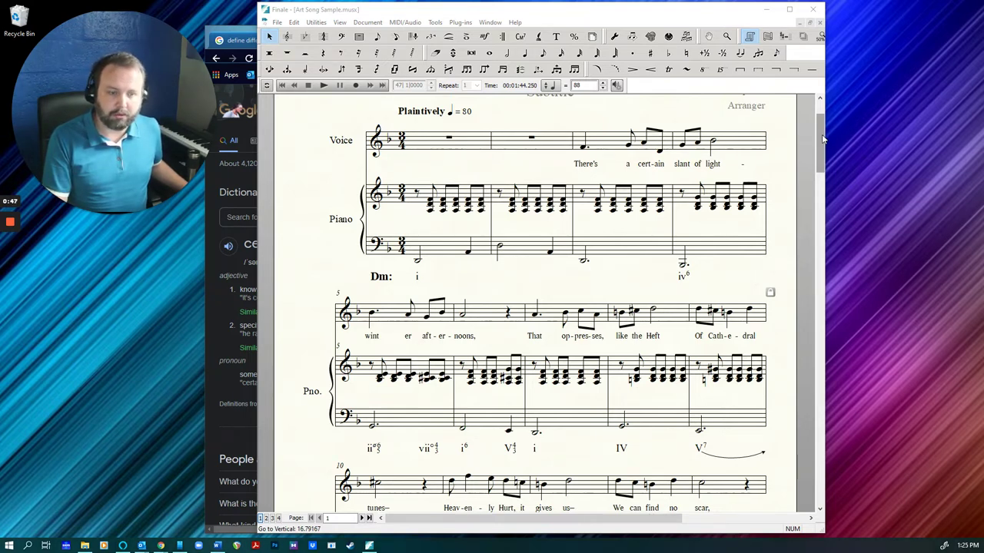
{"action": "mouse_move", "coordinate": [822, 138]}
{"action": "left_mouse_down"}
{"action": "mouse_move", "coordinate": [820, 230]}
{"action": "mouse_move", "coordinate": [820, 133]}
{"action": "left_mouse_up"}
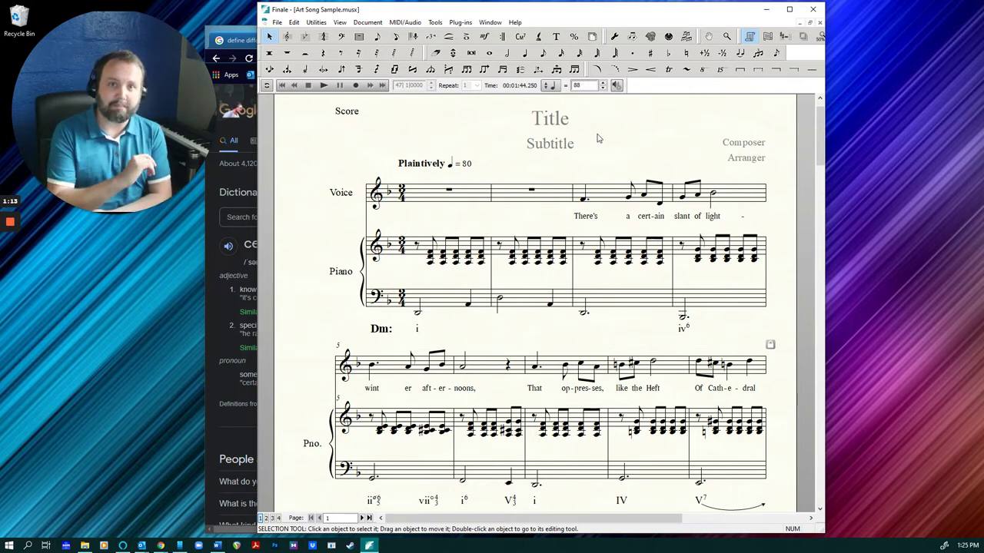
{"action": "left_click", "coordinate": [540, 37]}
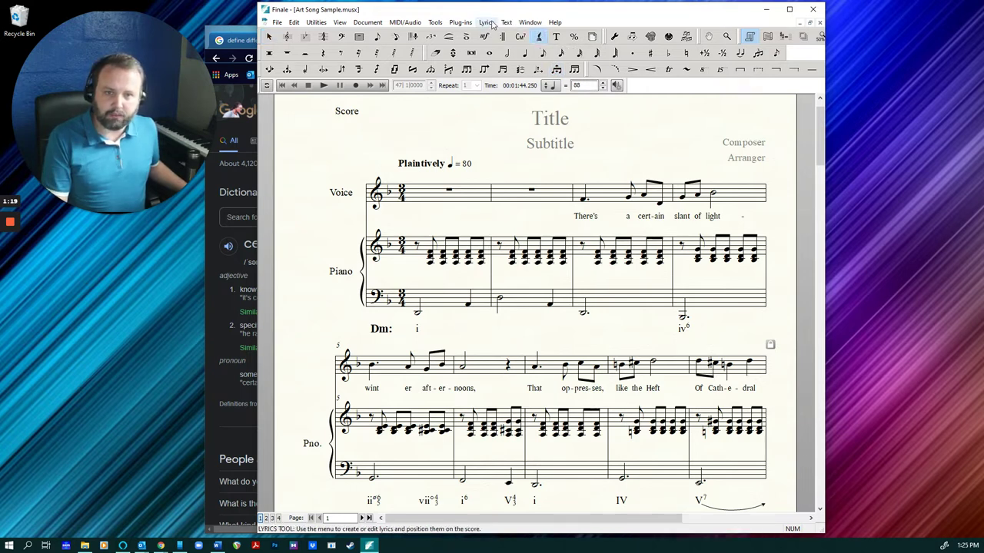
{"action": "left_click", "coordinate": [487, 23]}
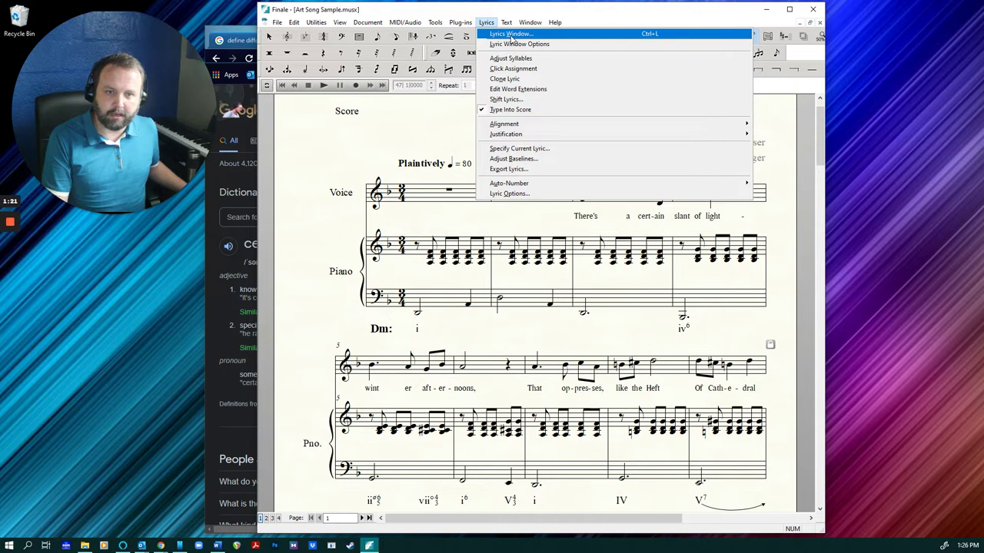
{"action": "left_click", "coordinate": [513, 35]}
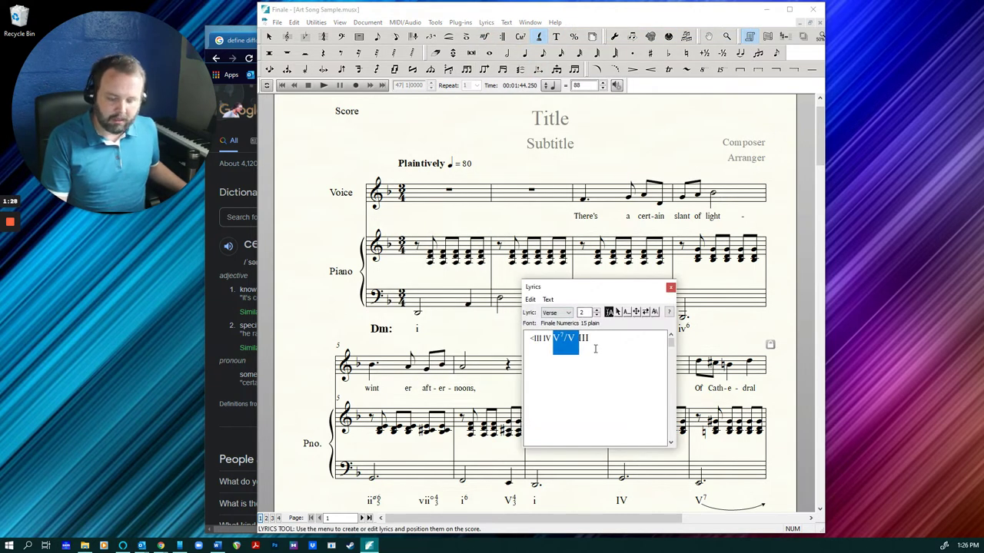
{"action": "key", "text": "ctrl+a"}
{"action": "key", "text": "Delete"}
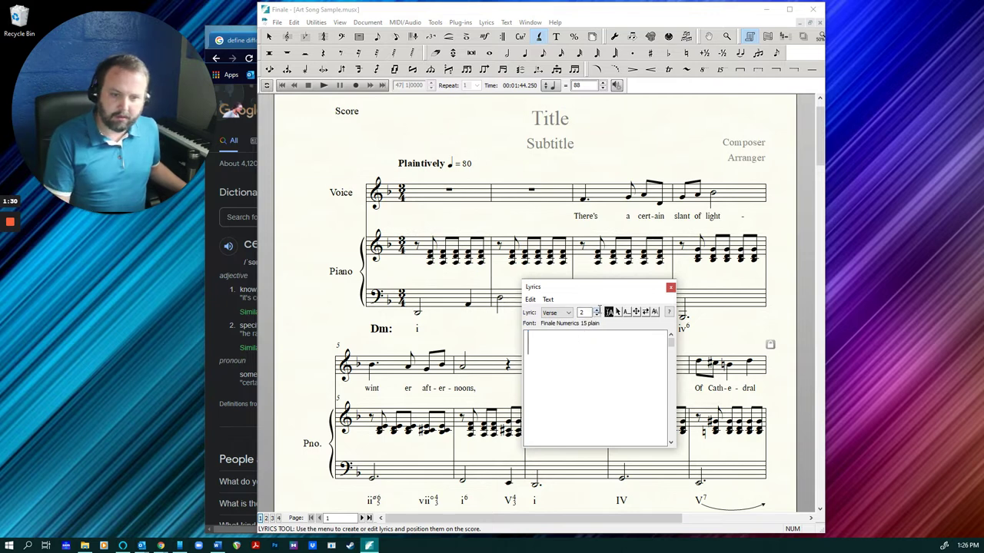
- Delete all verse 1 chord-label lyric text and close the Lyrics Window
{"action": "left_click", "coordinate": [597, 315]}
{"action": "left_click", "coordinate": [597, 317]}
{"action": "left_click", "coordinate": [606, 363]}
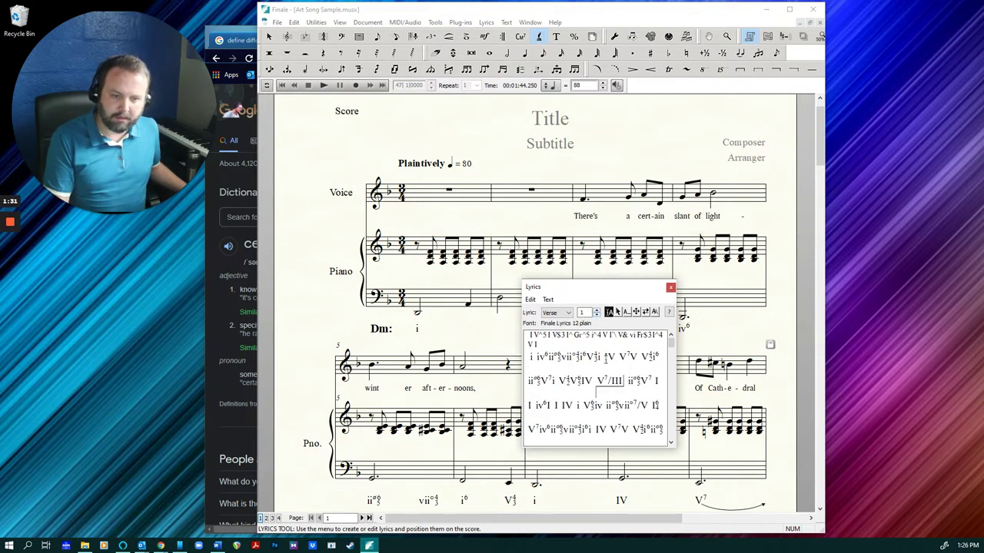
{"action": "key", "text": "ctrl+a"}
{"action": "key", "text": "Delete"}
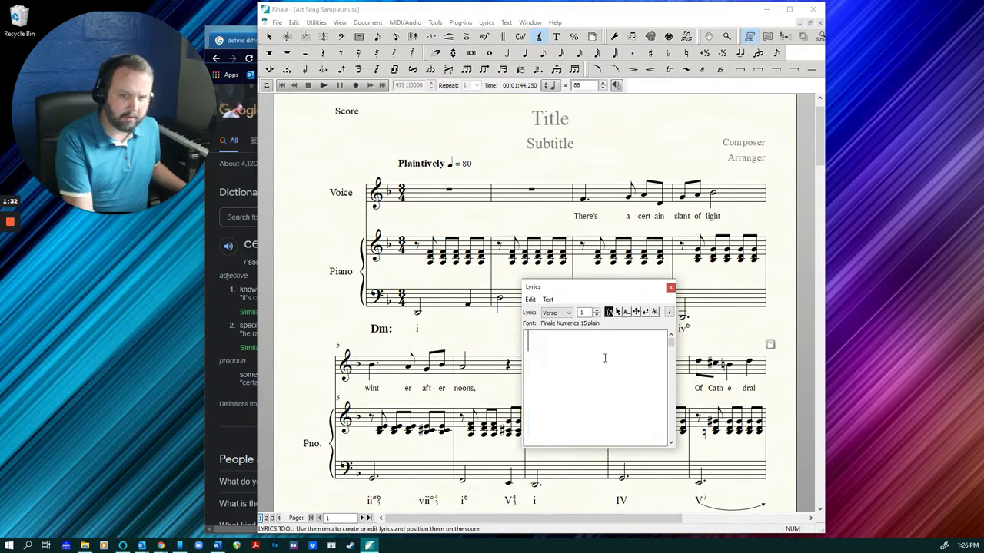
{"action": "left_click", "coordinate": [670, 288]}
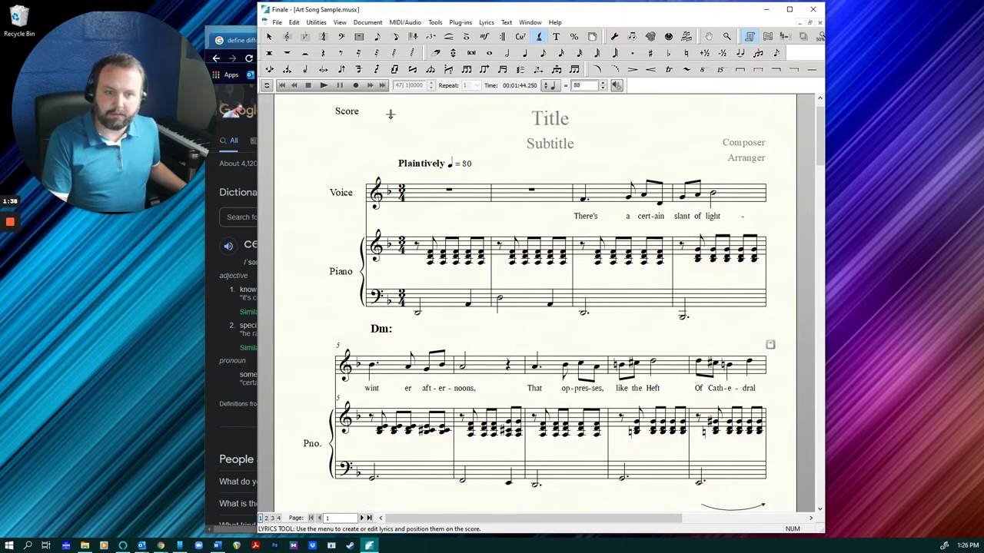
- Delete the curved-arrow expression from the Miscellaneous expression palette
{"action": "left_click", "coordinate": [485, 37]}
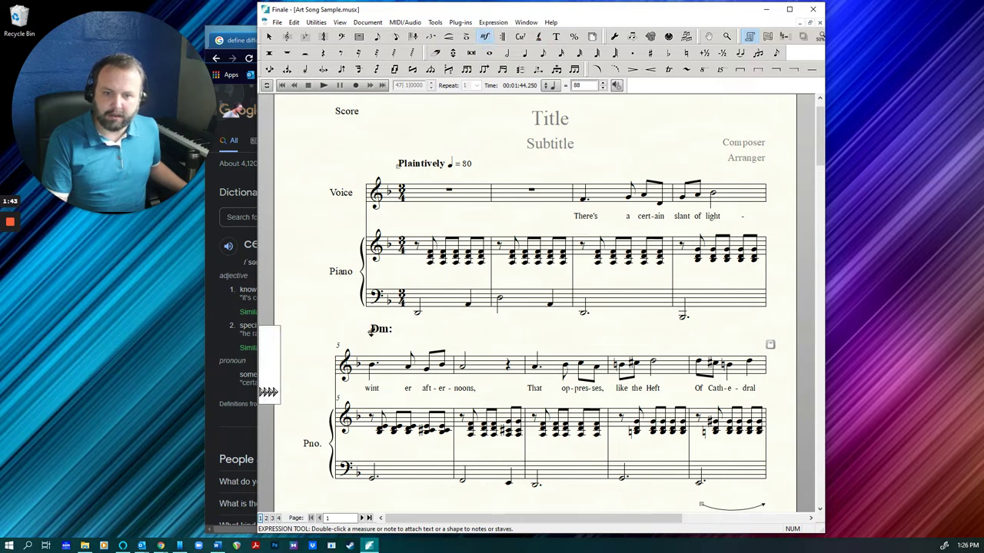
{"action": "double_click", "coordinate": [368, 330]}
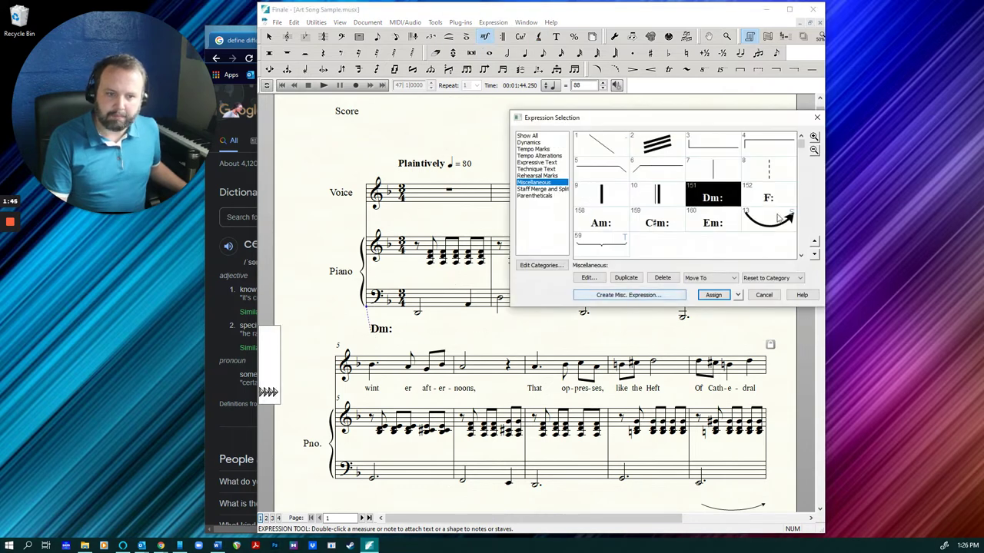
{"action": "left_click", "coordinate": [761, 221]}
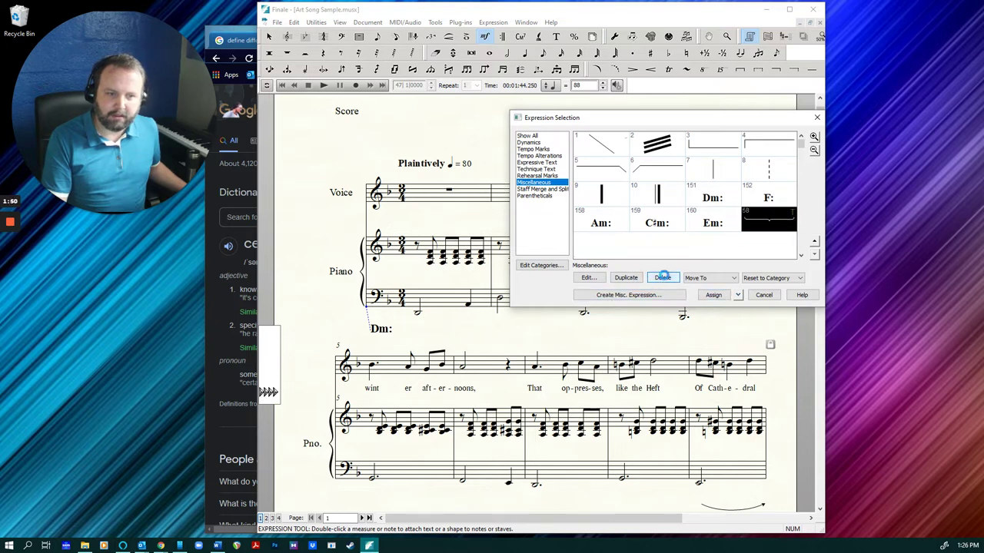
{"action": "left_click", "coordinate": [662, 278]}
- Delete the Dm: and F: key-label expressions from both palette and score
{"action": "left_click", "coordinate": [718, 200]}
{"action": "left_click", "coordinate": [659, 280]}
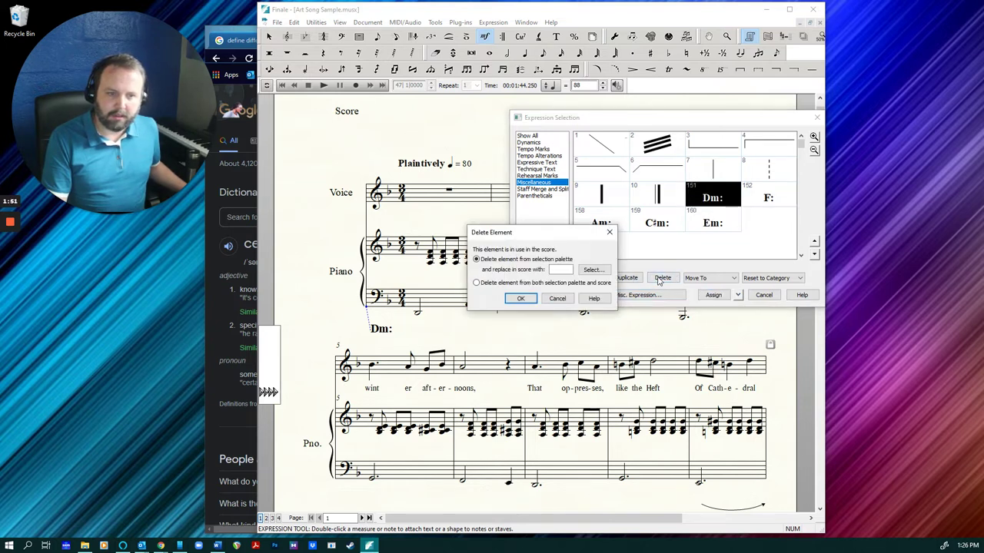
{"action": "left_click", "coordinate": [520, 299]}
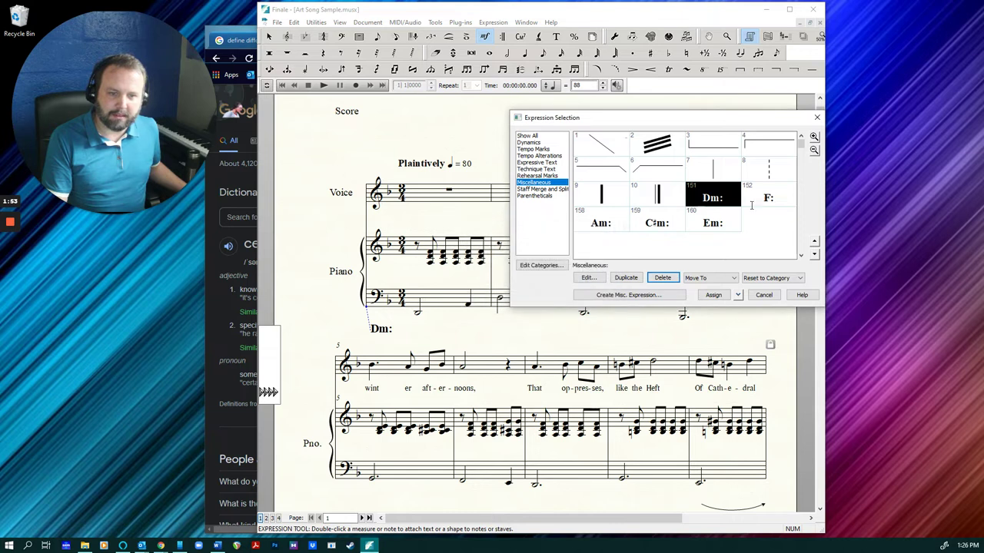
{"action": "left_click", "coordinate": [652, 279]}
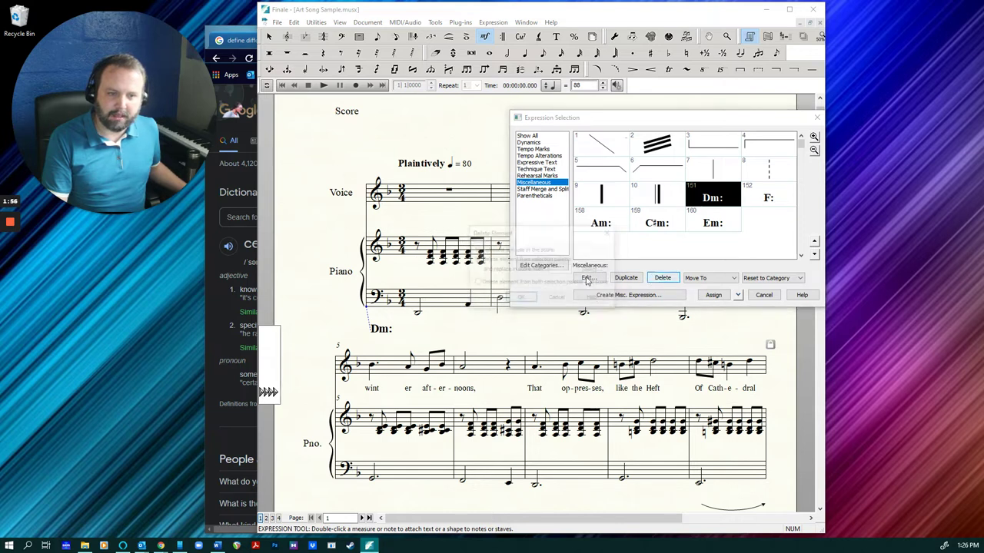
{"action": "left_click", "coordinate": [476, 283]}
{"action": "left_click", "coordinate": [520, 298]}
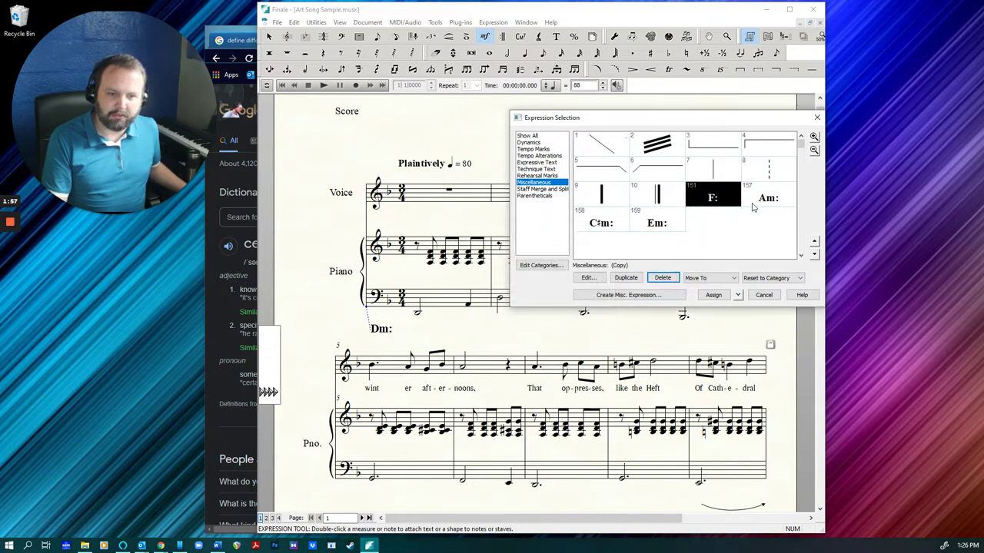
{"action": "left_click", "coordinate": [659, 278]}
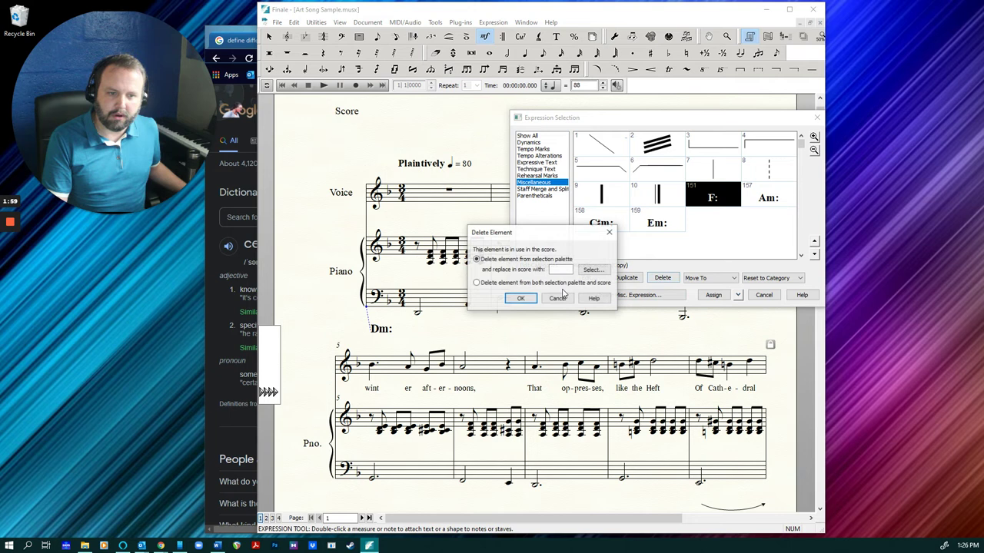
{"action": "left_click", "coordinate": [476, 283]}
{"action": "left_click", "coordinate": [520, 299]}
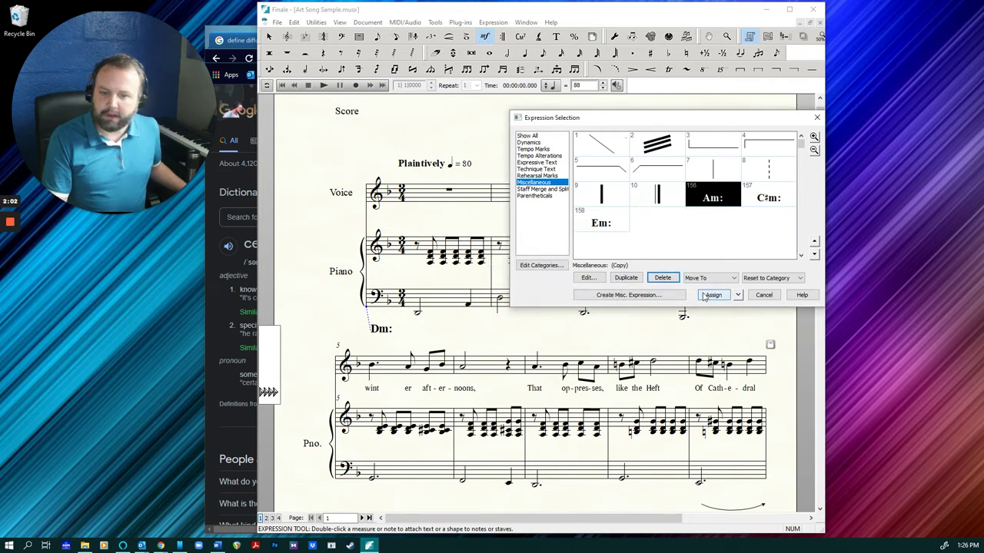
{"action": "left_click", "coordinate": [764, 295]}
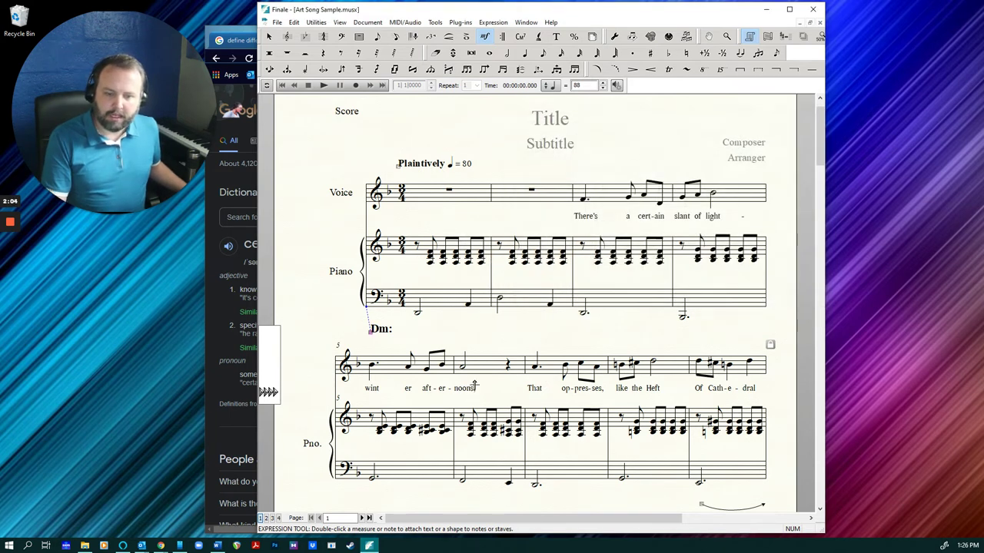
- Select the bracket under the bass staff, switch to the Lyrics tool, then show the 'certain' definition
{"action": "scroll", "coordinate": [494, 341], "scroll_direction": "down", "scroll_amount": 3}
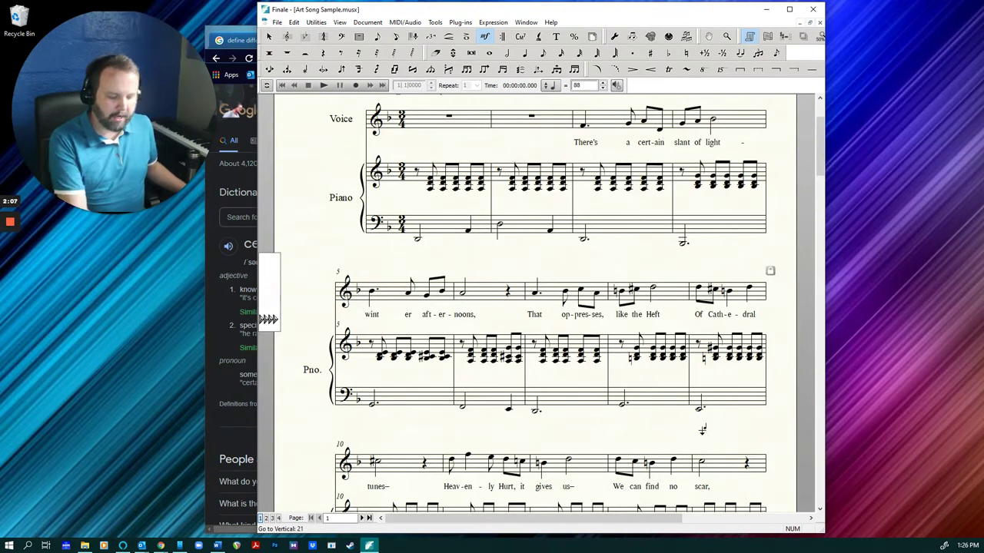
{"action": "scroll", "coordinate": [701, 430], "scroll_direction": "down", "scroll_amount": 7}
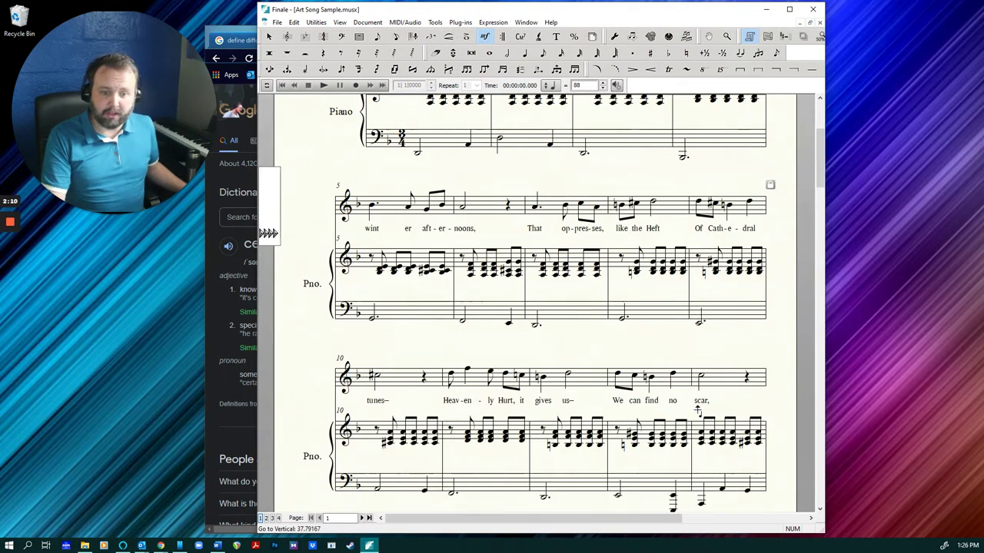
{"action": "left_click", "coordinate": [622, 444]}
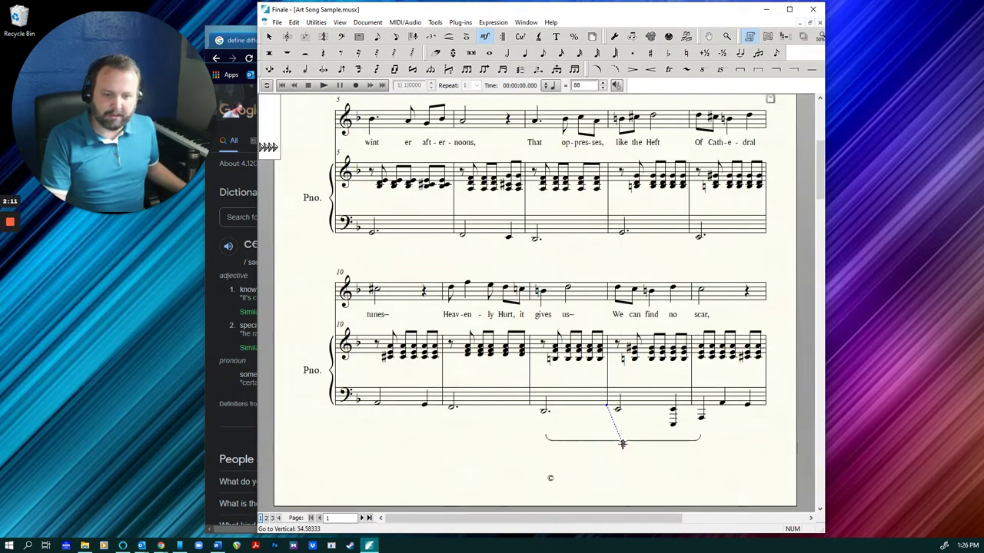
{"action": "scroll", "coordinate": [621, 430], "scroll_direction": "up", "scroll_amount": 10}
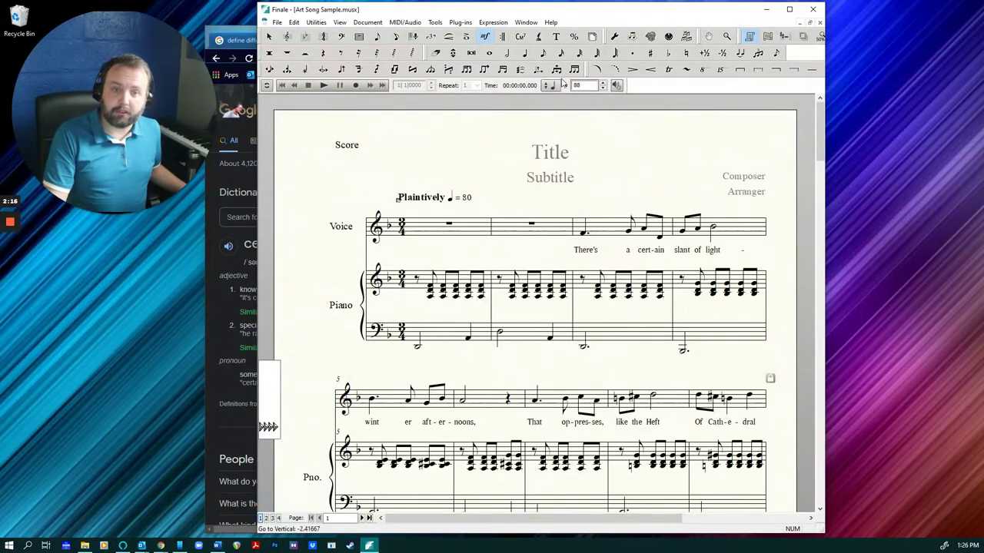
{"action": "left_click", "coordinate": [540, 37]}
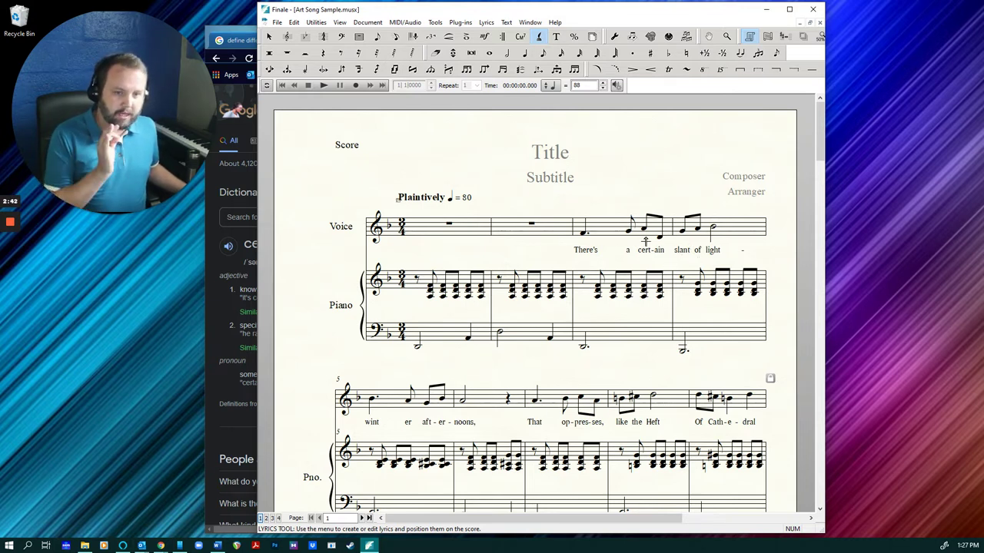
{"action": "left_click", "coordinate": [212, 309]}
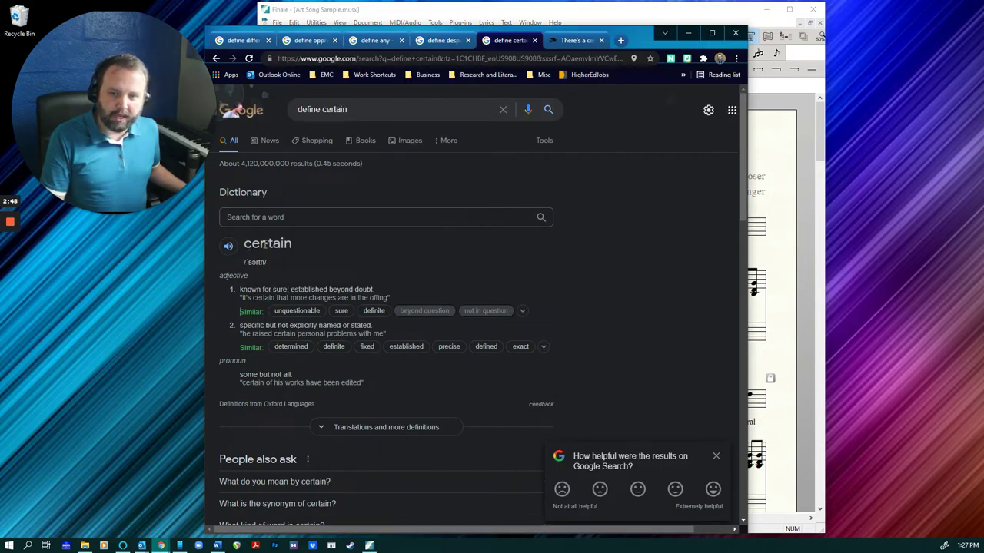
- Play the pronunciation of 'certain', then return to the Finale score
{"action": "left_click", "coordinate": [228, 246]}
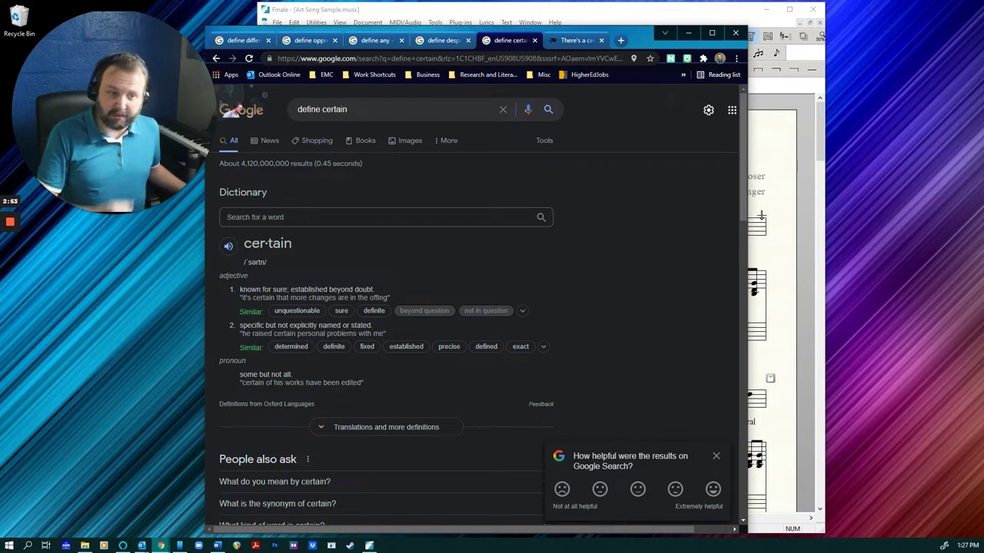
{"action": "left_click", "coordinate": [759, 217]}
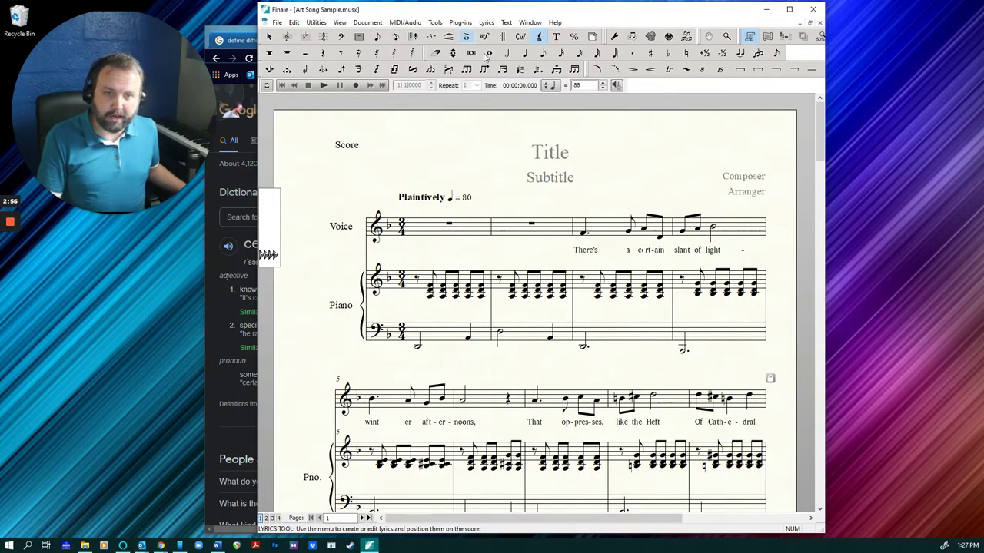
- Replace the measure 3 lyric 'cert-ain' with 'cer-tain', then bring back the 'certain' dictionary page
{"action": "key", "text": "shift+End"}
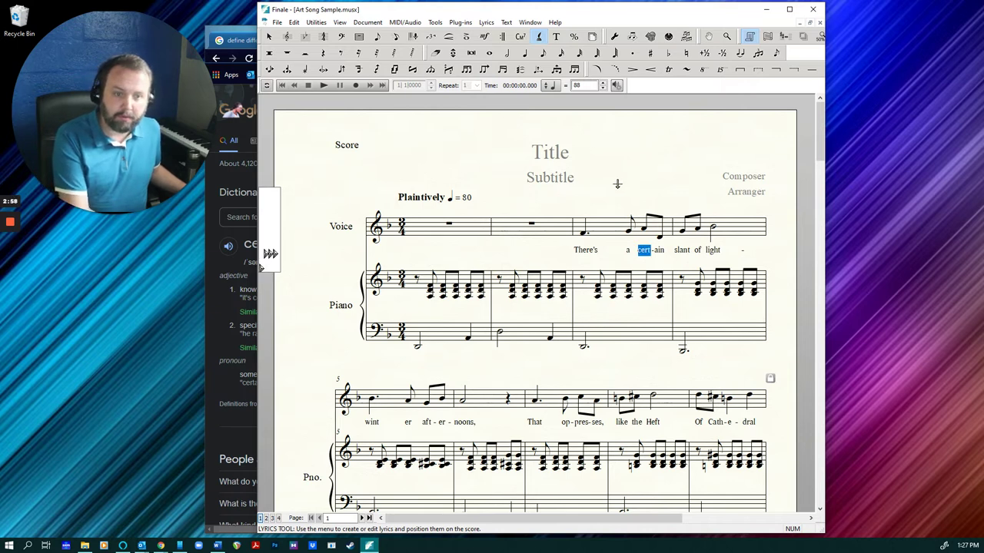
{"action": "type", "text": "a"}
{"action": "key", "text": "BackSpace"}
{"action": "key", "text": "BackSpace"}
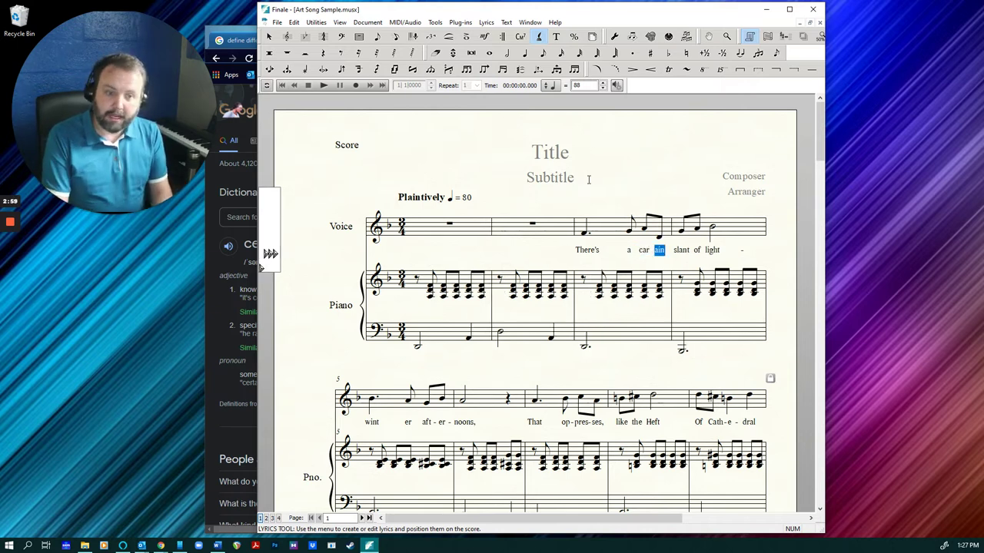
{"action": "key", "text": "Delete"}
{"action": "type", "text": "cer"}
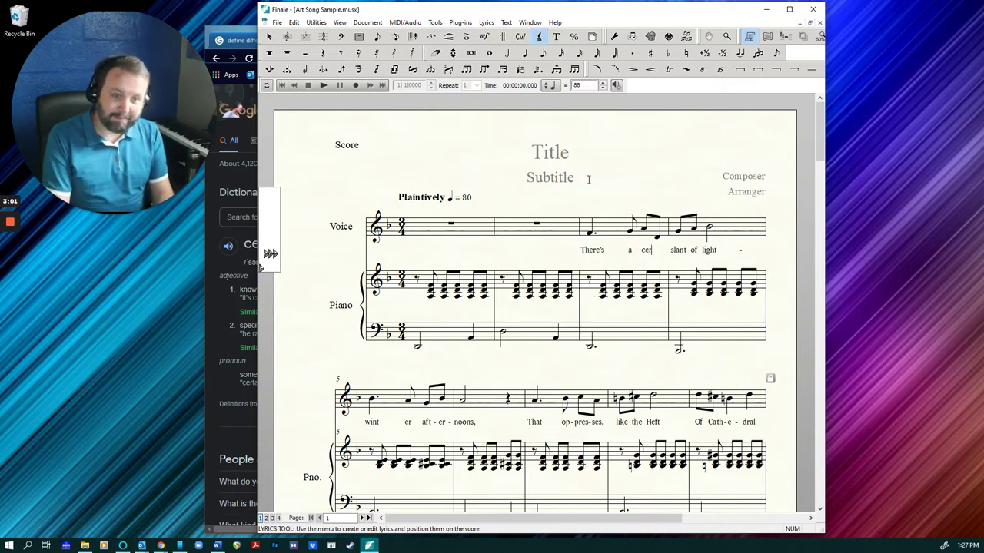
{"action": "type", "text": "-tain"}
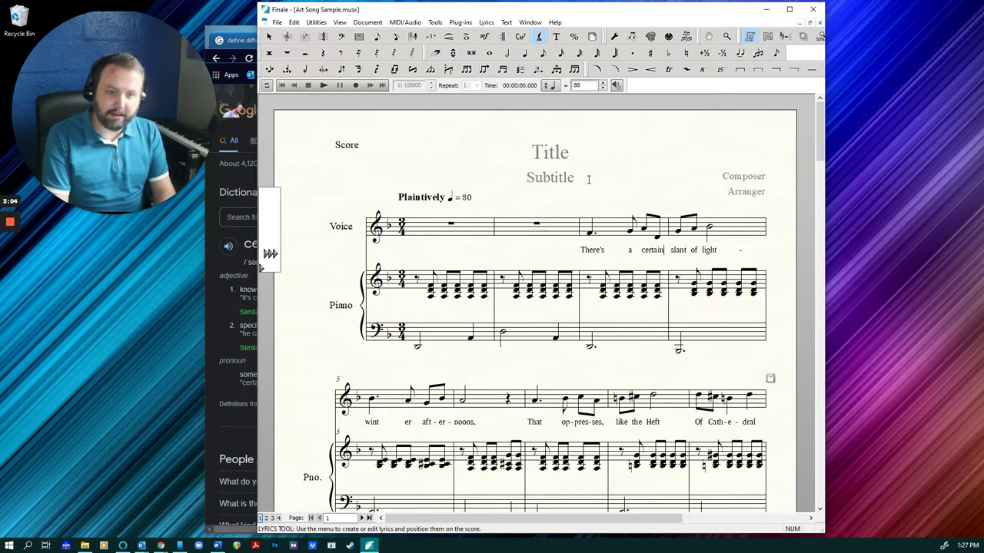
{"action": "key", "text": "space"}
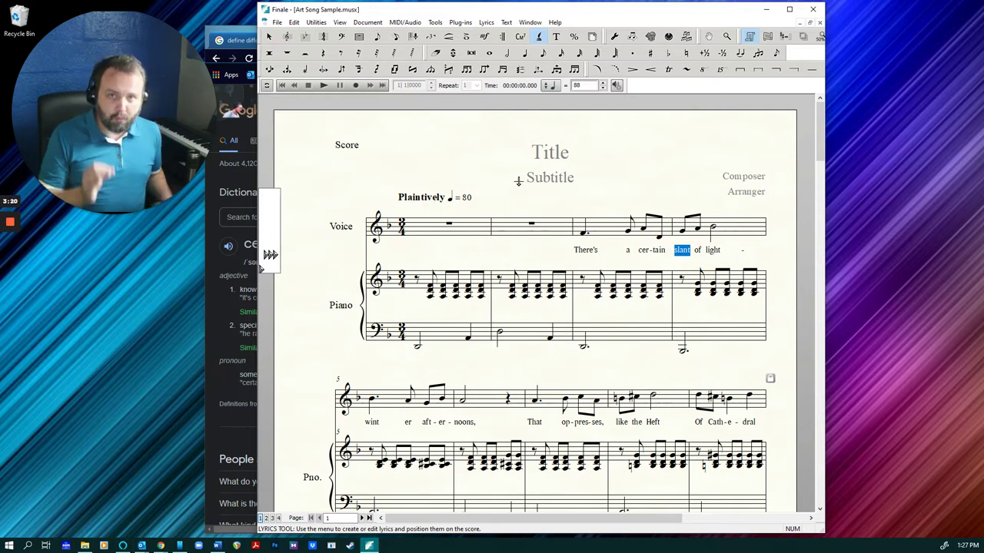
{"action": "left_click", "coordinate": [212, 243]}
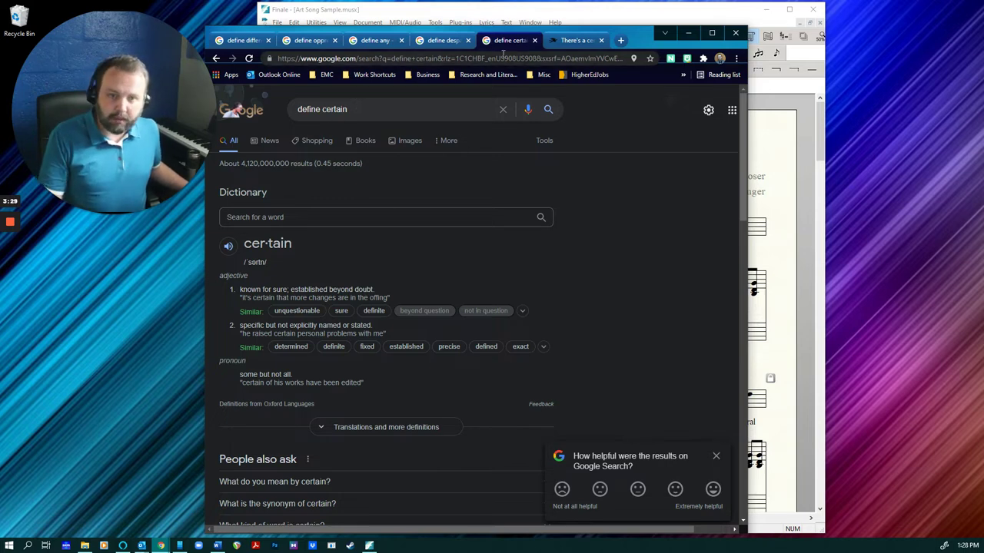
- Switch to the 'define any' tab to see the dictionary entry for 'any'
{"action": "left_click", "coordinate": [369, 40]}
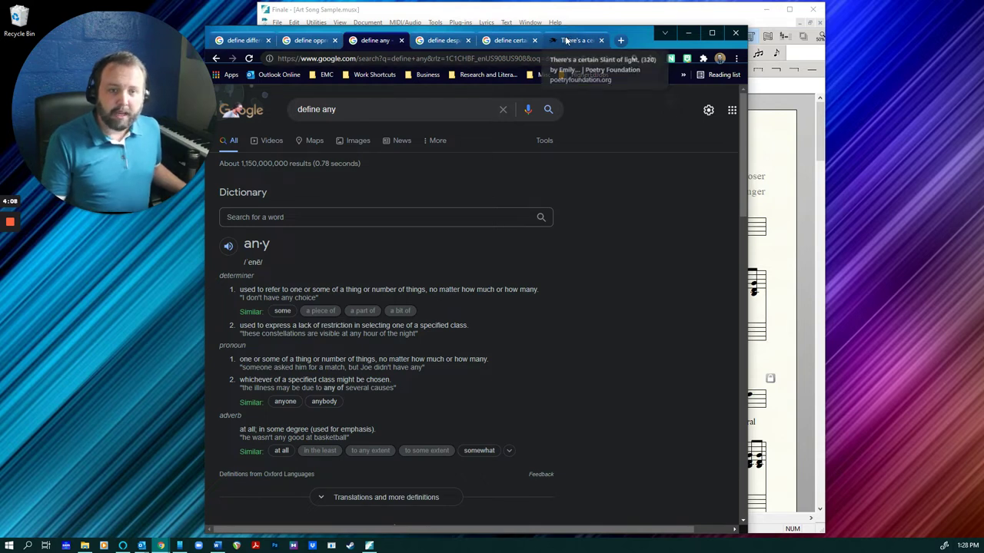
- Switch to the 'define despair' tab showing the pronunciation and definitions of 'despair'
{"action": "left_click", "coordinate": [452, 42]}
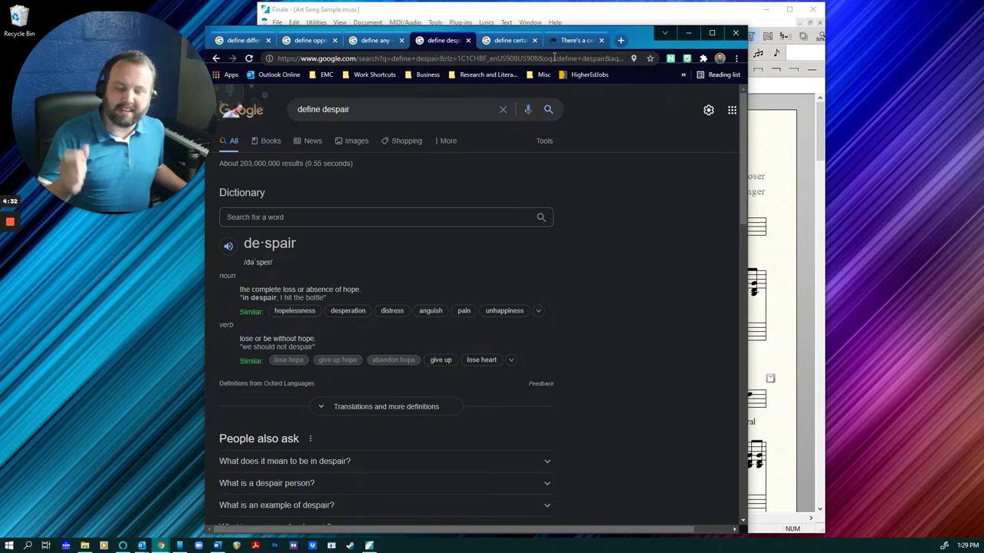
- View the 'oppress' entry, highlighting the op·press headword for its syllables, then return to Finale
{"action": "left_click", "coordinate": [308, 40]}
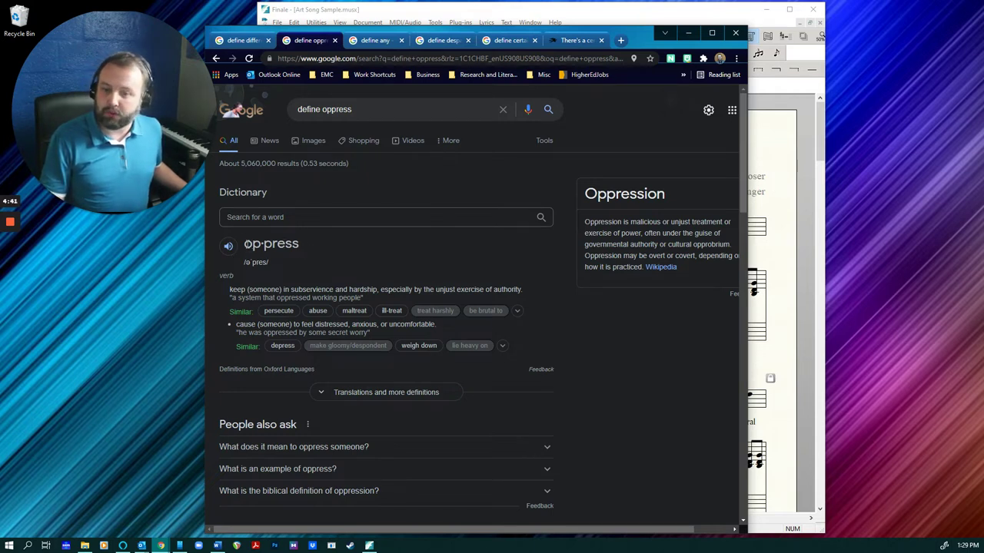
{"action": "left_click_drag", "start_coordinate": [245, 243], "coordinate": [299, 243]}
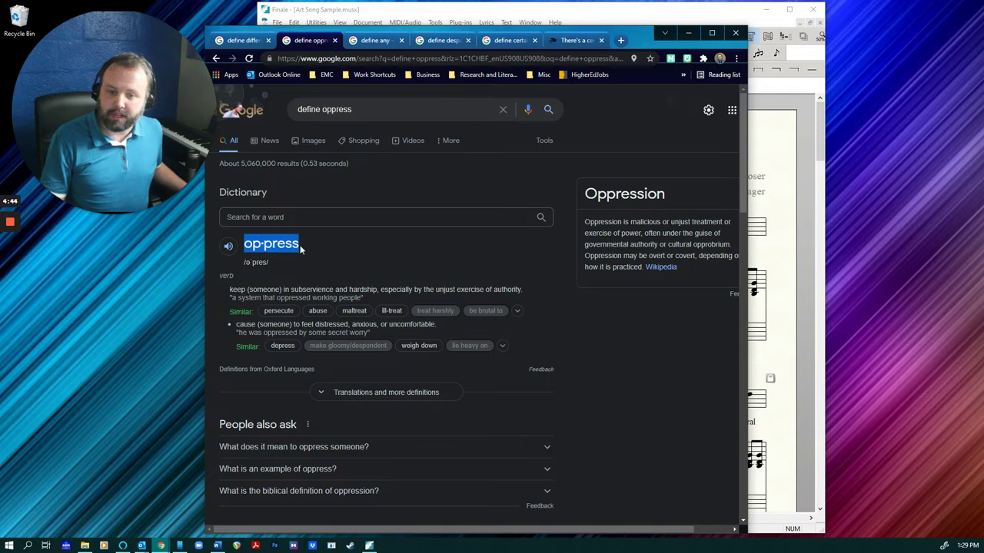
{"action": "left_click", "coordinate": [299, 243]}
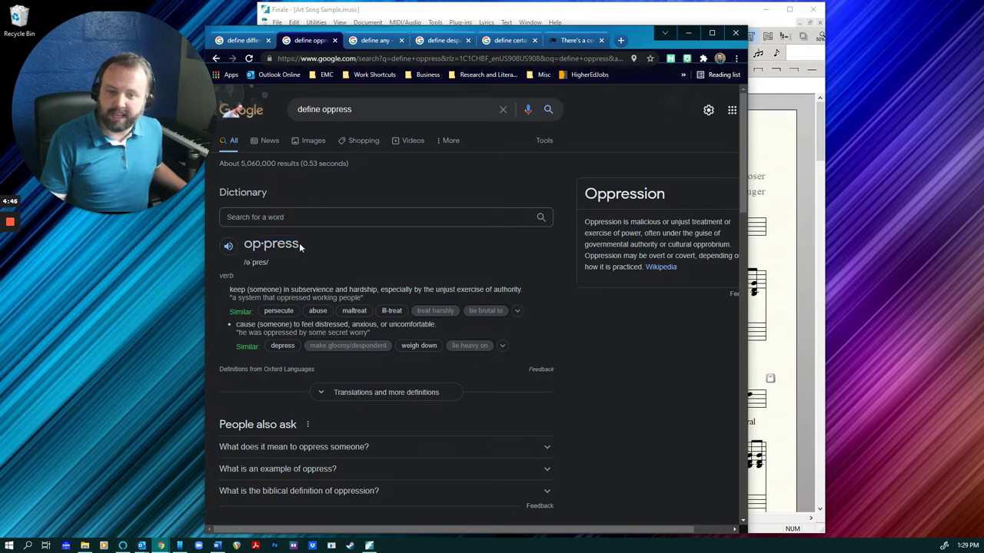
{"action": "left_click", "coordinate": [676, 12]}
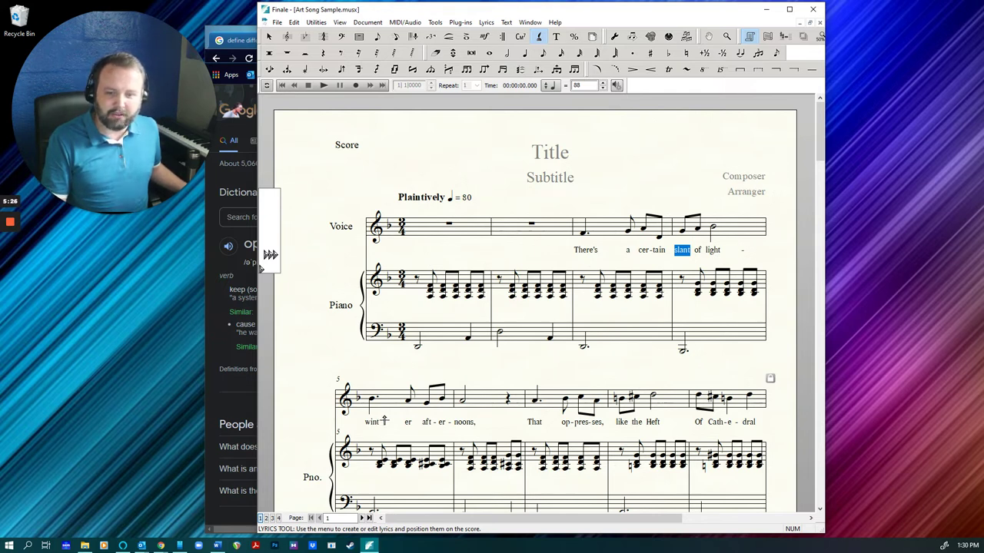
{"action": "left_click", "coordinate": [710, 247]}
{"action": "left_click", "coordinate": [720, 248]}
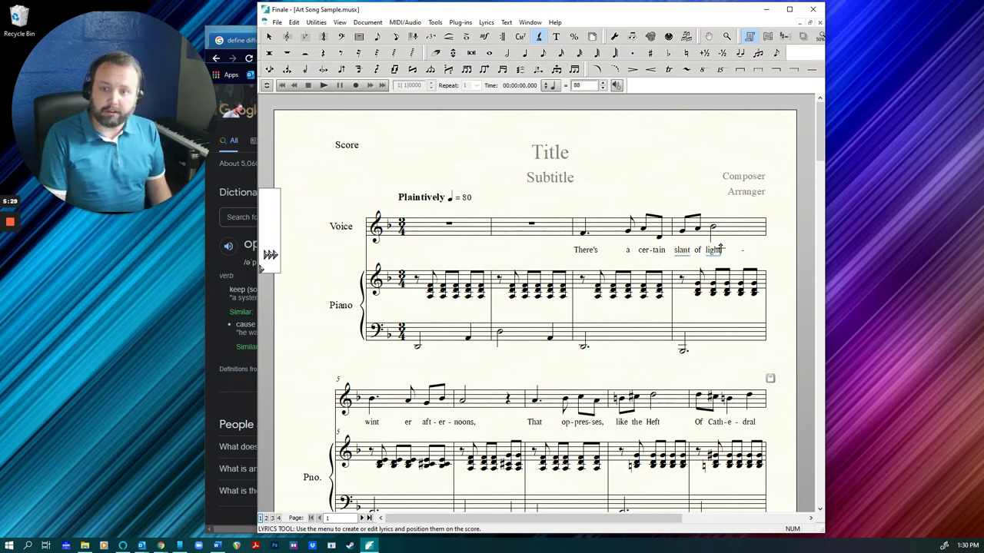
{"action": "key", "text": "space"}
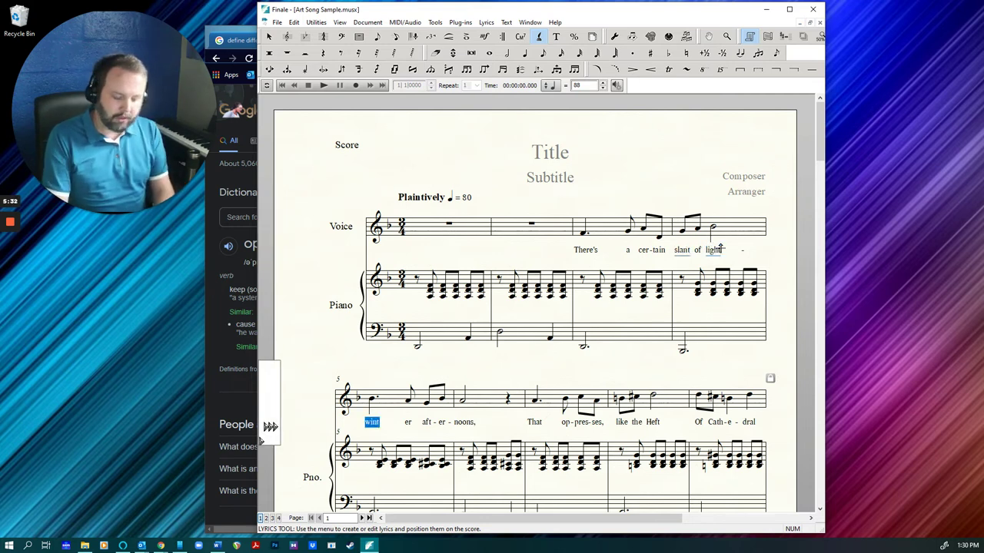
{"action": "type", "text": "wint"}
{"action": "key", "text": "space"}
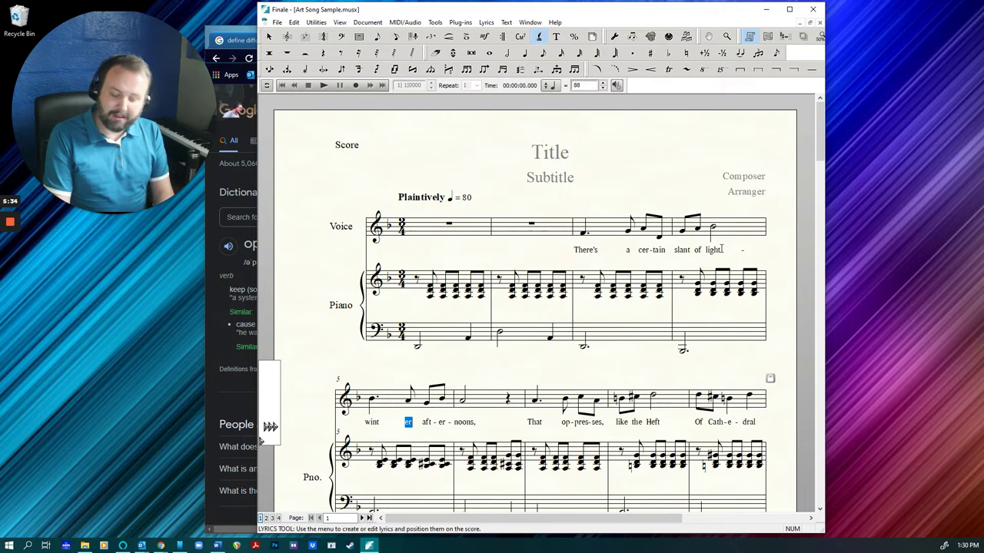
{"action": "type", "text": "er"}
{"action": "key", "text": "space"}
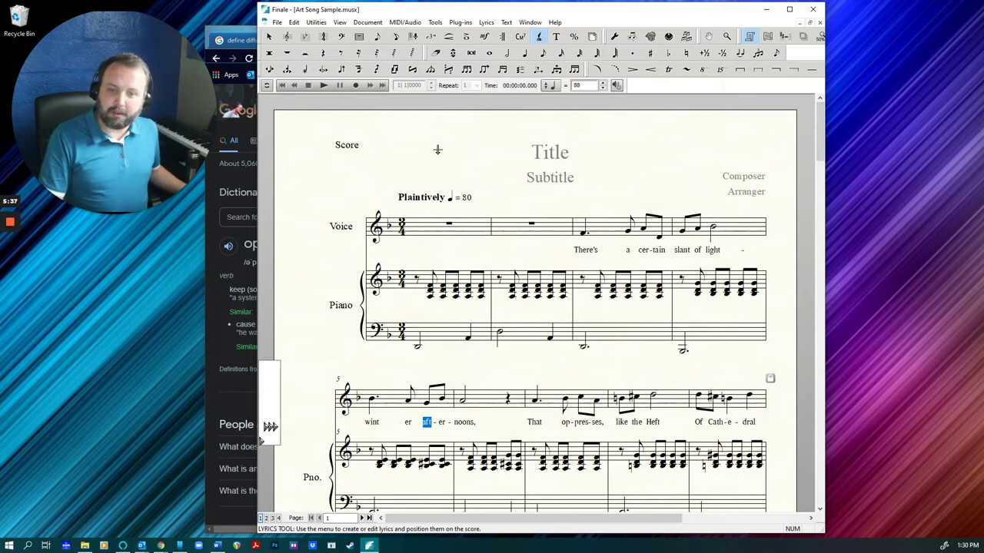
- Search Google for 'define winter', then bring the Finale score back to the front
{"action": "left_click", "coordinate": [216, 324]}
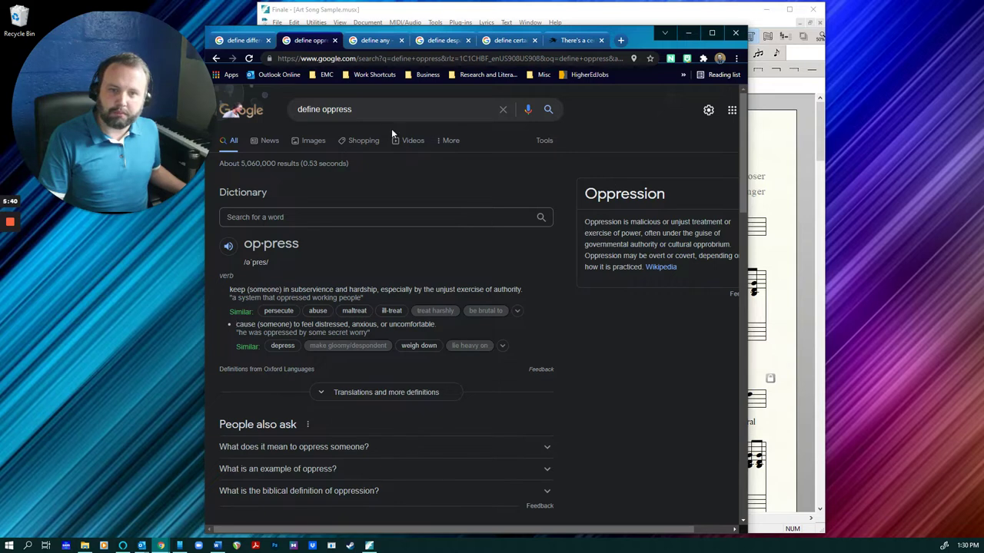
{"action": "left_click_drag", "start_coordinate": [394, 109], "coordinate": [279, 96]}
{"action": "type", "text": "define "}
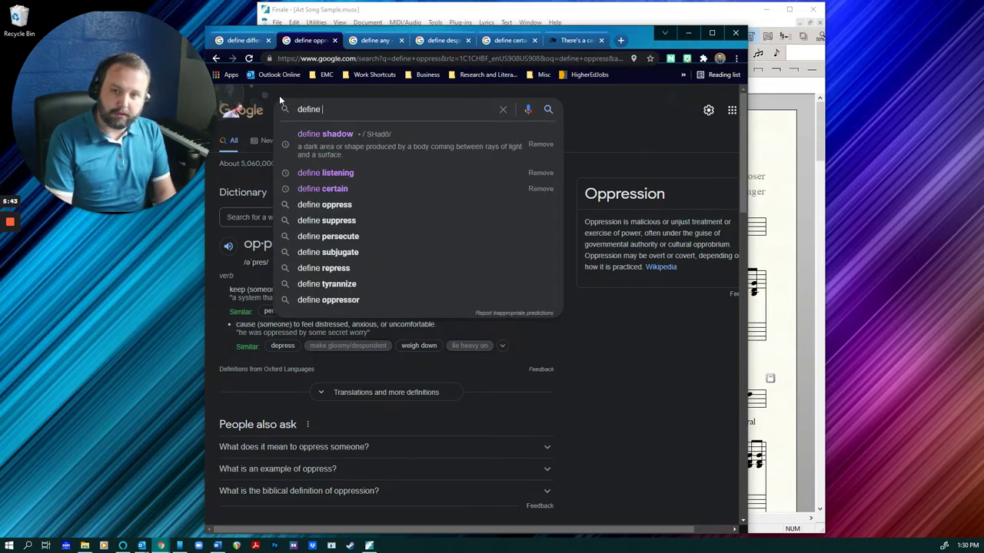
{"action": "type", "text": "winter"}
{"action": "key", "text": "Return"}
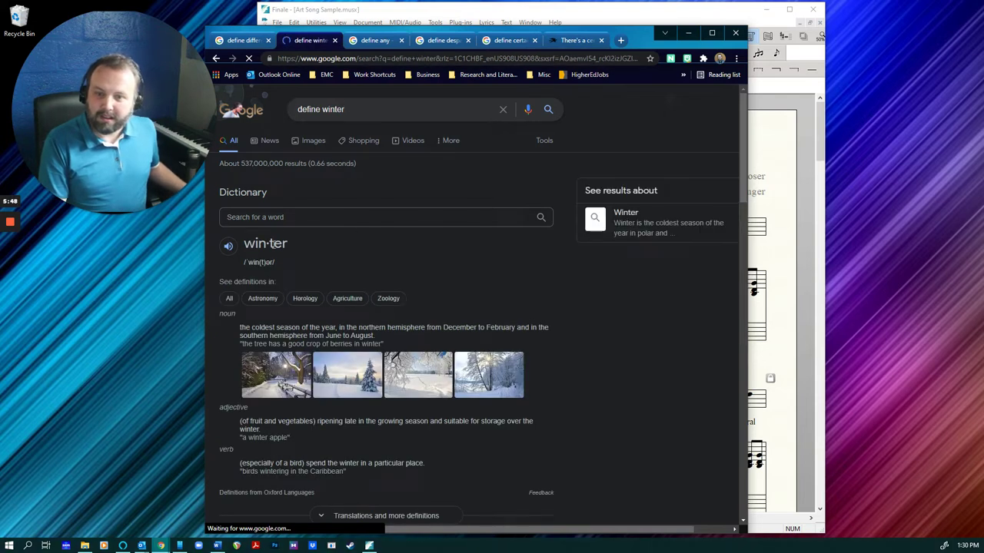
{"action": "left_click", "coordinate": [787, 232]}
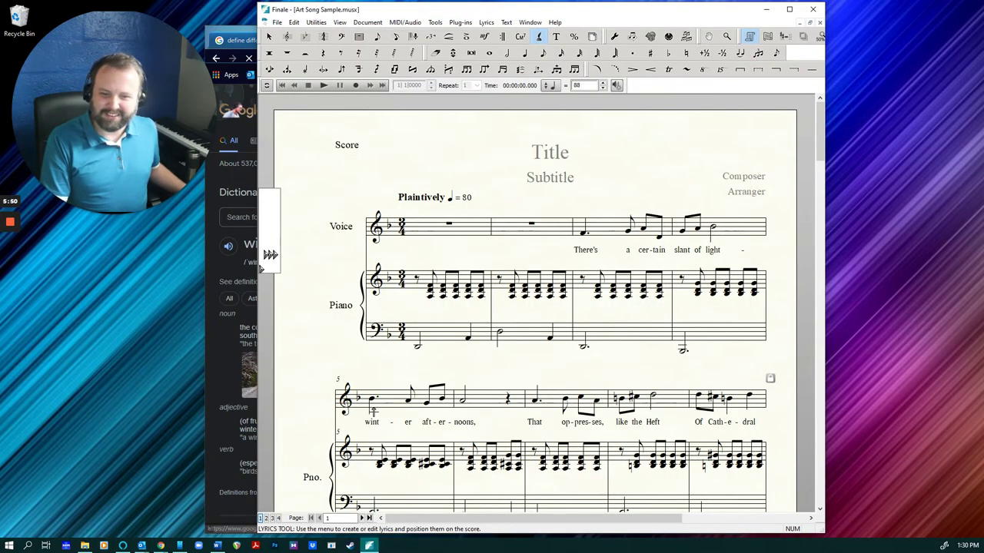
- Change the measure 5 lyric 'wint-er' to 'win-ter'
{"action": "left_click", "coordinate": [371, 415]}
{"action": "type", "text": "win-ter"}
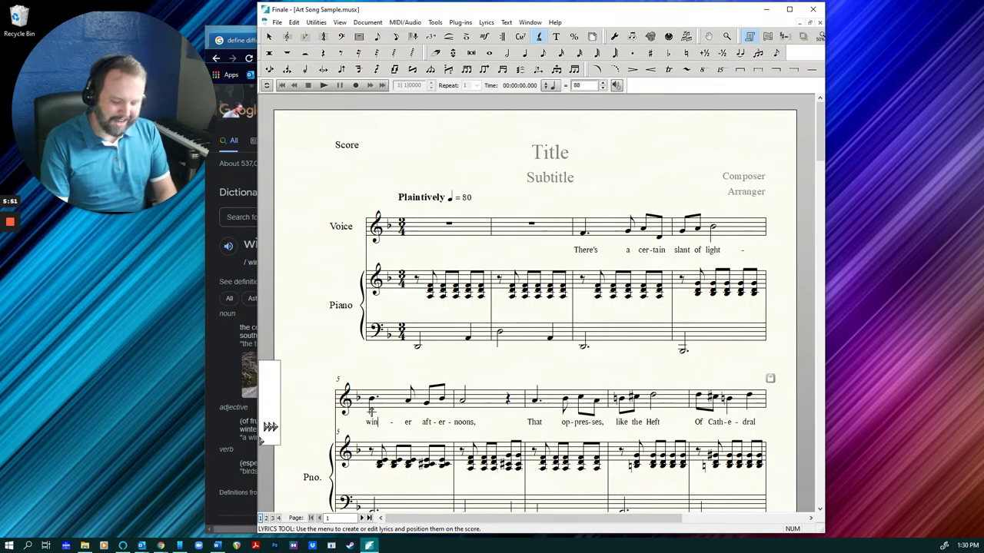
{"action": "key", "text": "space"}
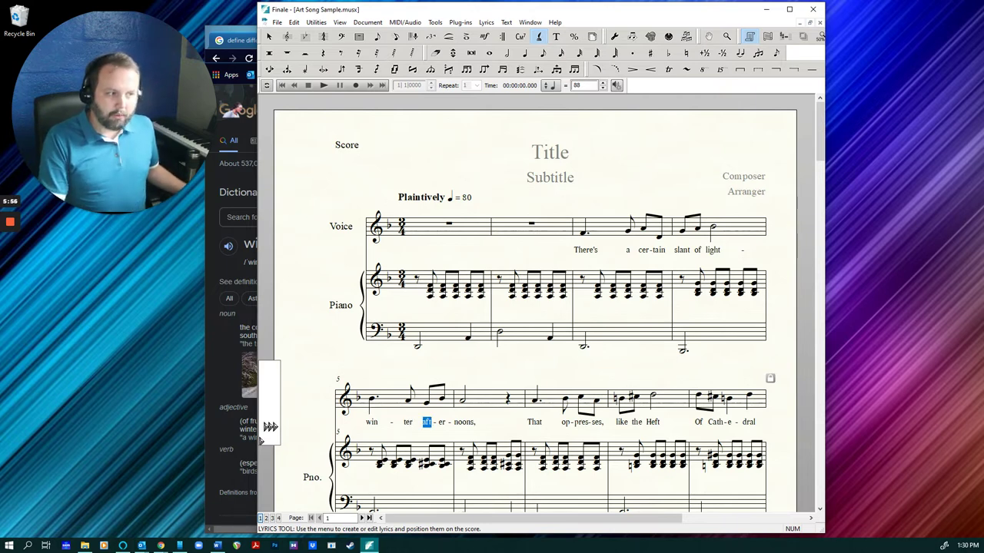
- Review the poem 'There's a certain Slant of light' on Poetry Foundation, then return to Finale
{"action": "left_click", "coordinate": [241, 33]}
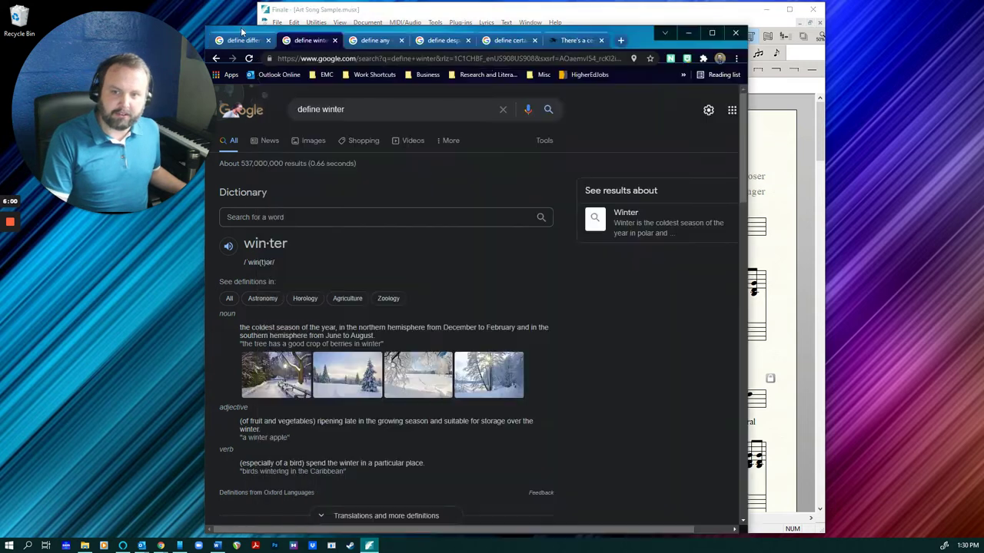
{"action": "left_click", "coordinate": [574, 43]}
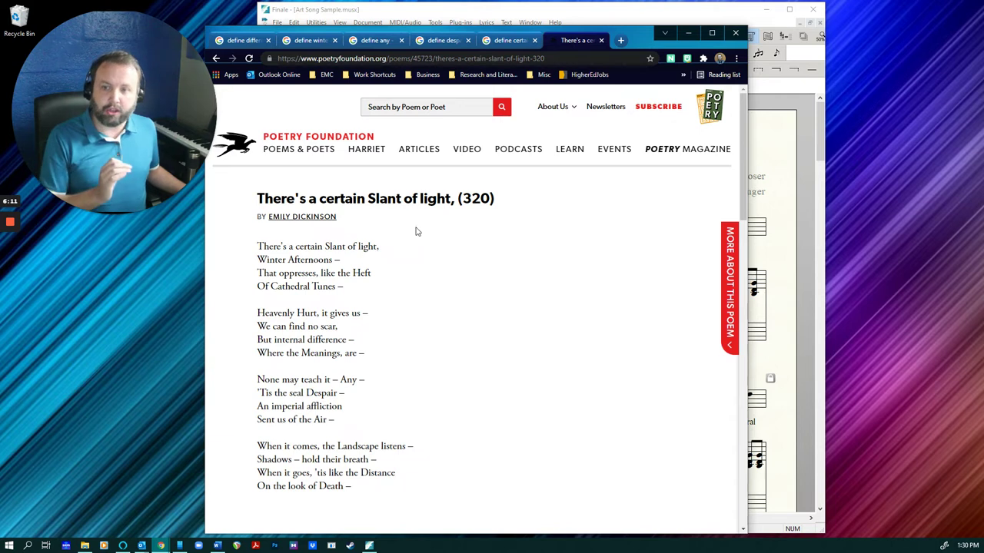
{"action": "left_click", "coordinate": [522, 11]}
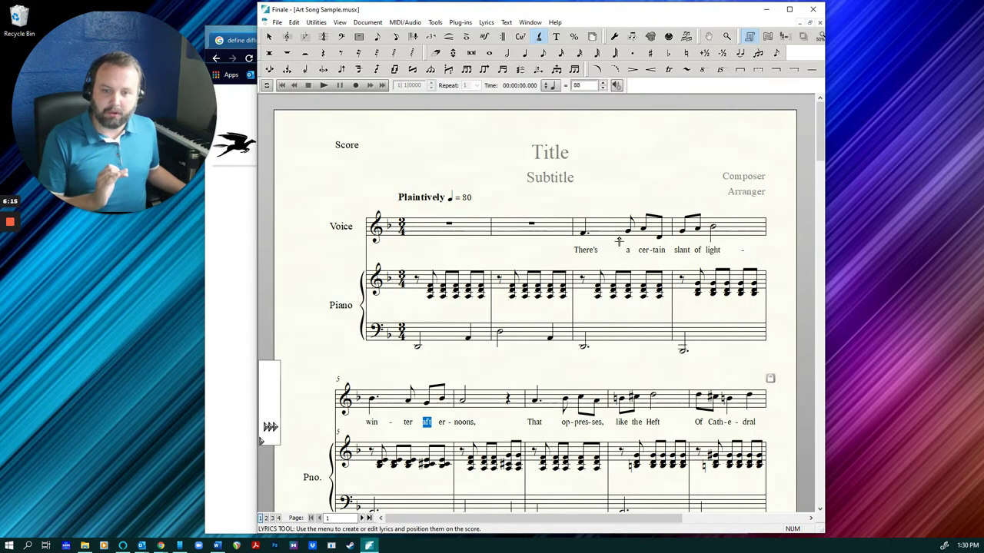
- Retype the lyrics 'Slant' and 'Win' to match the poem's capitalisation
{"action": "left_click", "coordinate": [684, 241]}
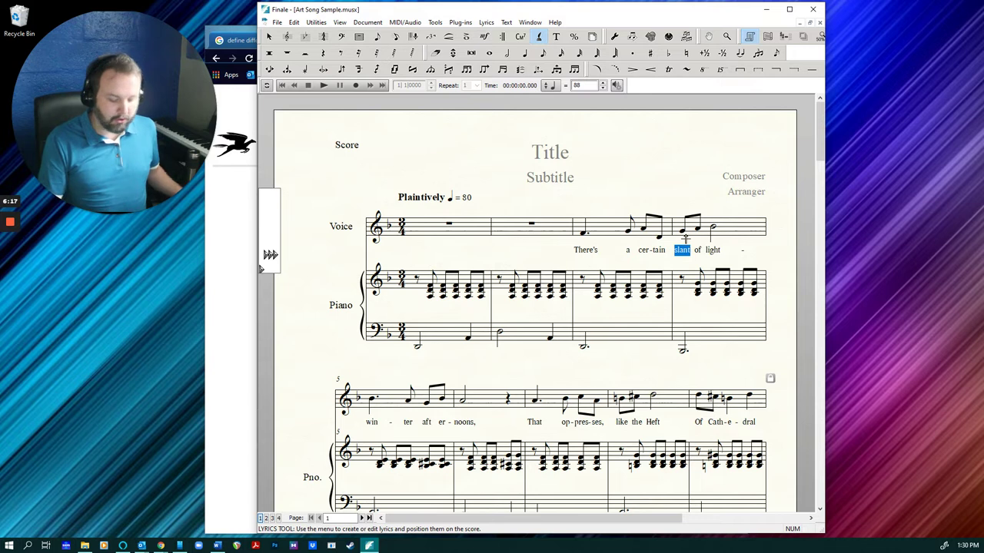
{"action": "type", "text": "Slant"}
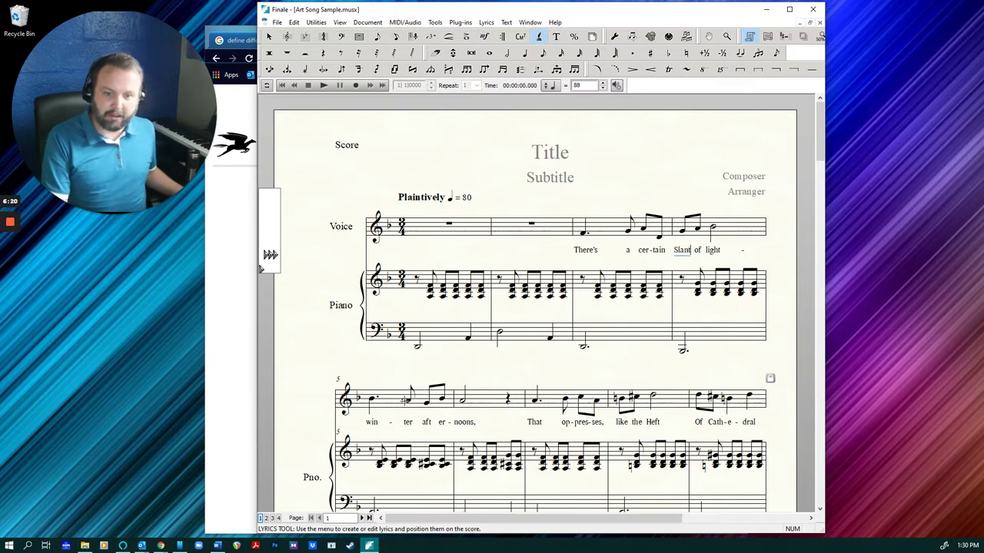
{"action": "left_click", "coordinate": [372, 415]}
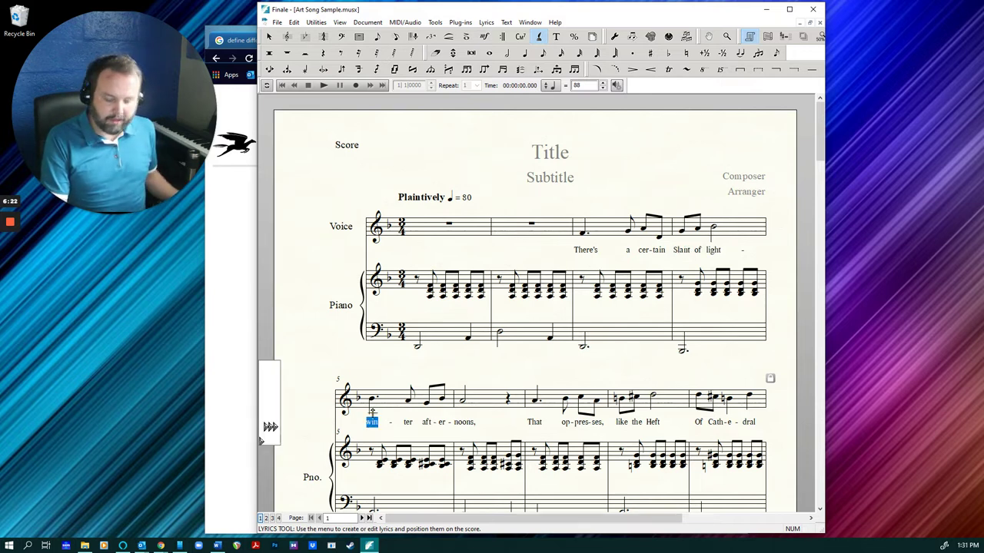
{"action": "type", "text": "Win"}
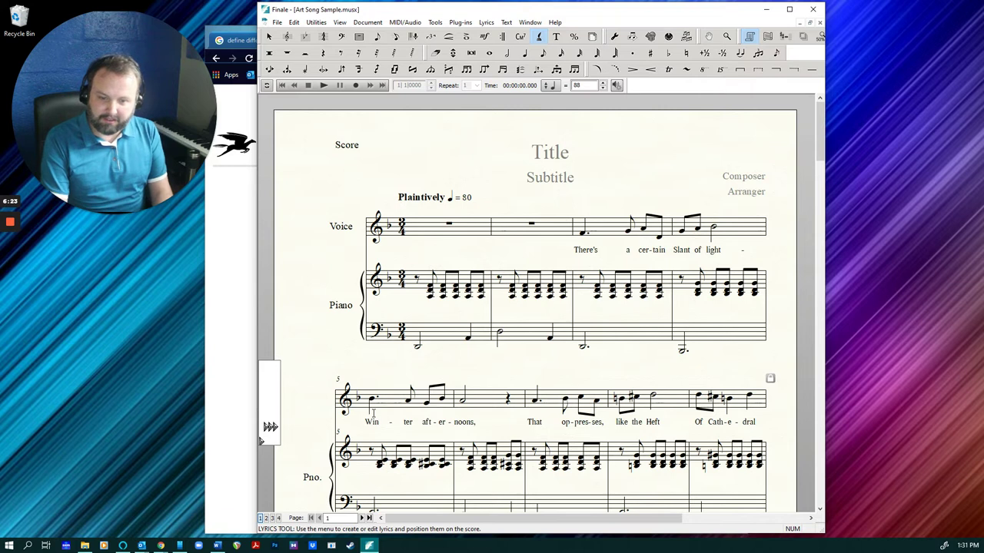
{"action": "key", "text": "minus"}
- Recheck the poem, then enter the lyric syllables 'ter' and 'noons'
{"action": "left_click", "coordinate": [229, 330]}
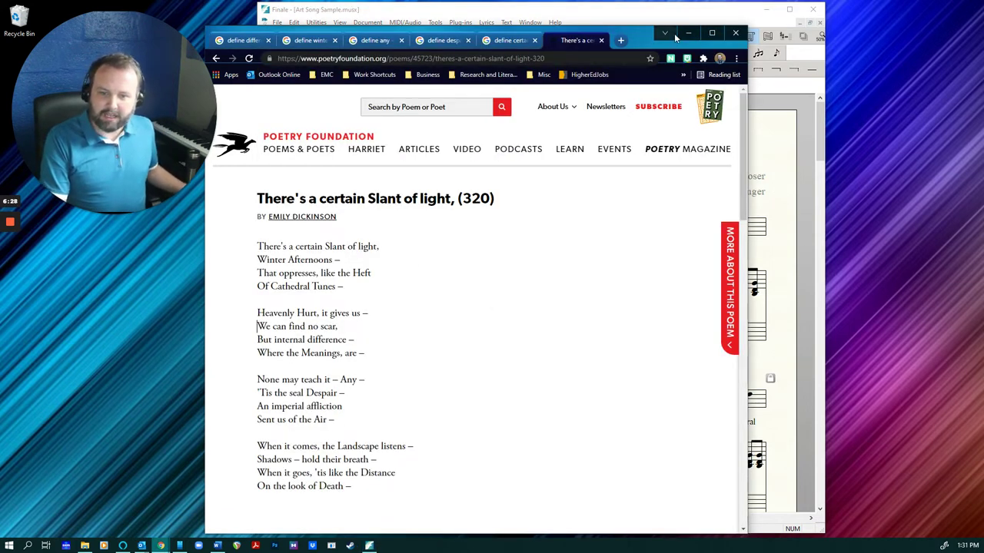
{"action": "left_click", "coordinate": [684, 10]}
{"action": "type", "text": "ter"}
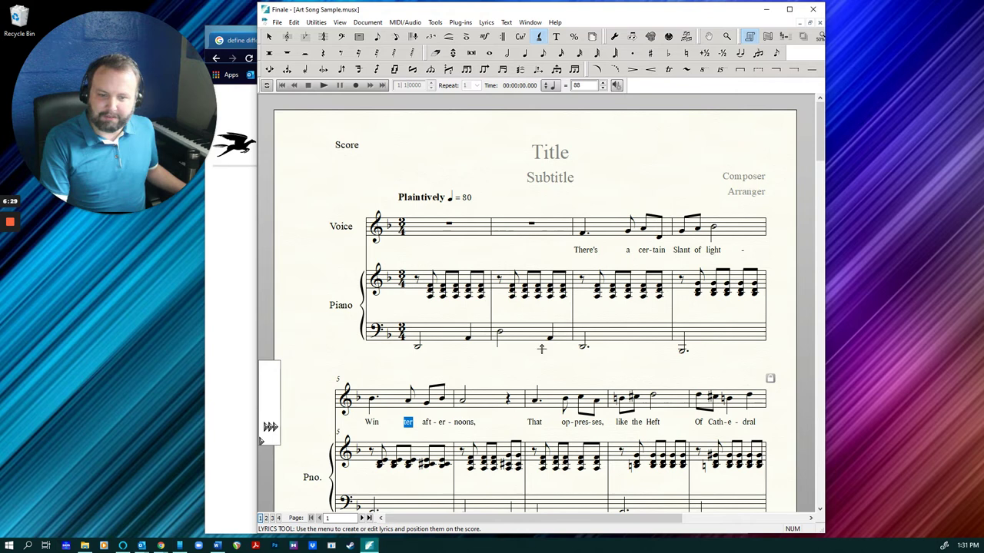
{"action": "left_click", "coordinate": [464, 407]}
{"action": "type", "text": "noons"}
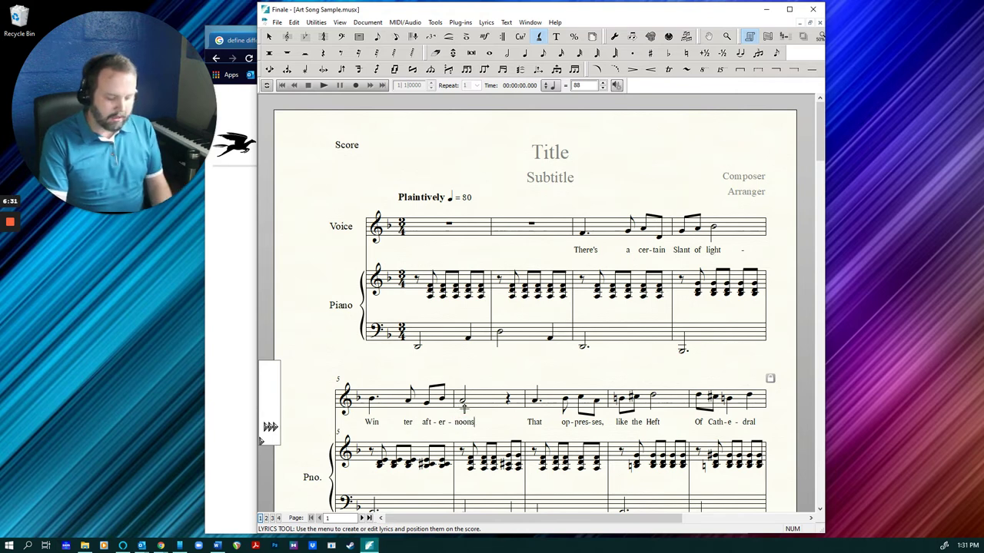
{"action": "key", "text": "Return"}
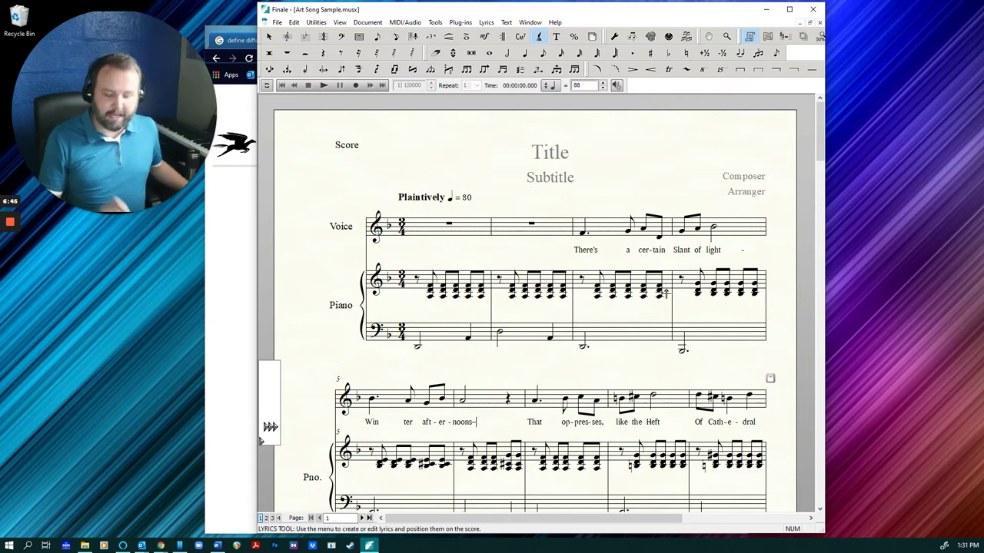
- Retype the lyric 'light' under measure 4's last note and add 'Win-' after it
{"action": "left_click", "coordinate": [714, 240]}
{"action": "key", "text": "space"}
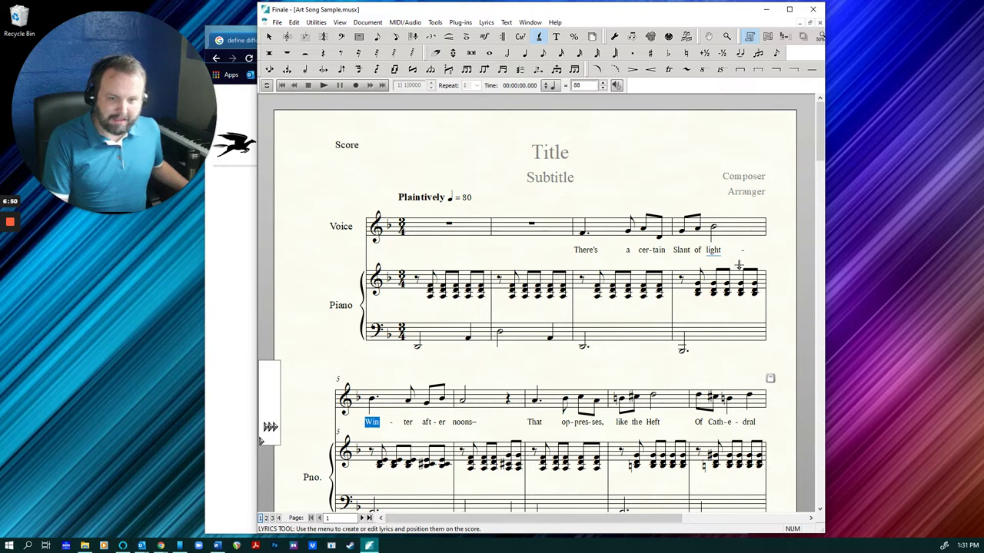
{"action": "left_click", "coordinate": [748, 255]}
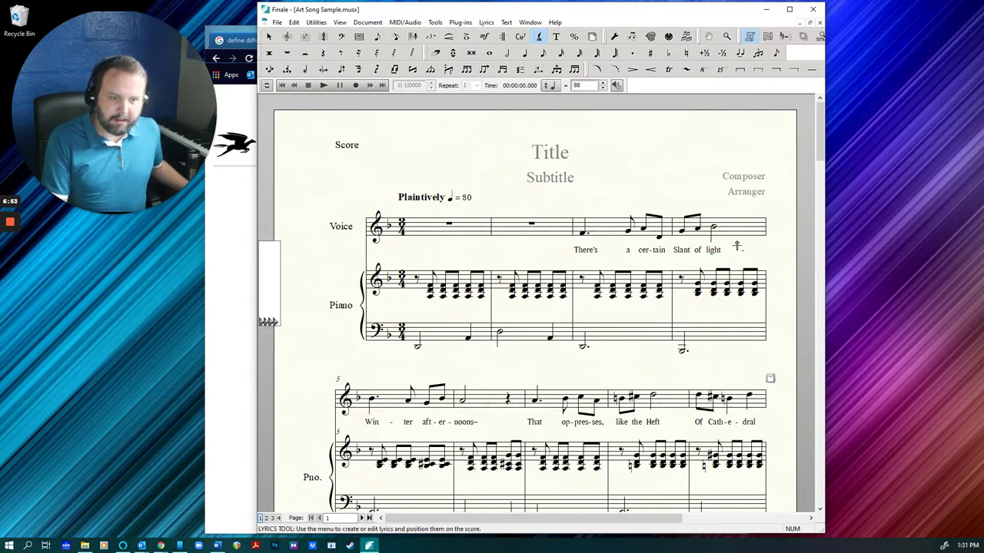
{"action": "left_click", "coordinate": [713, 244]}
{"action": "type", "text": "light"}
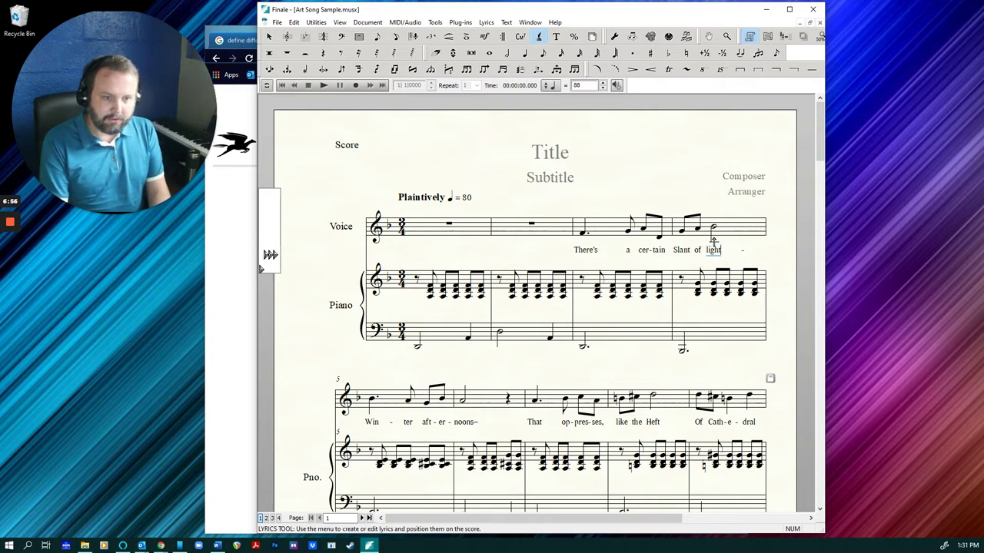
{"action": "key", "text": "space"}
{"action": "type", "text": "Win-"}
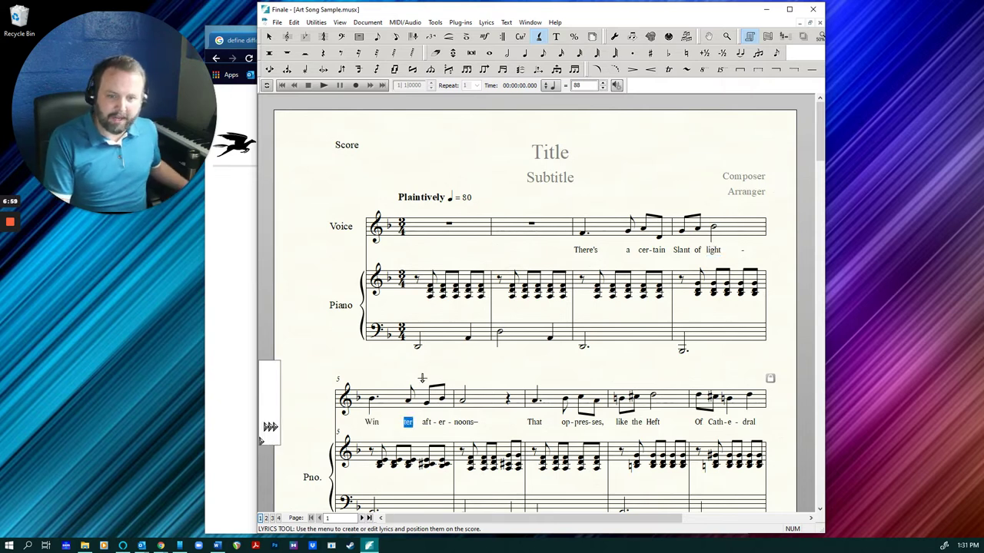
{"action": "left_click", "coordinate": [506, 52]}
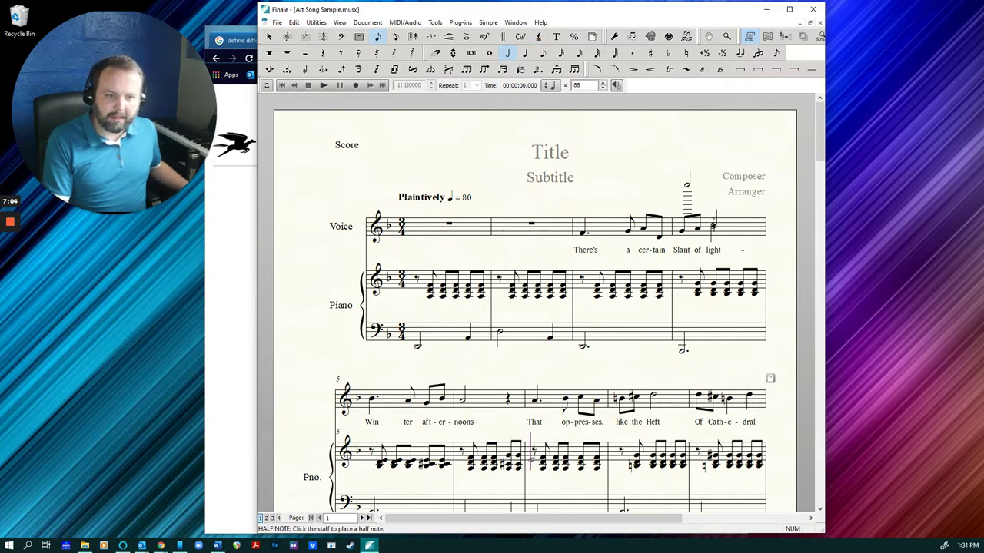
- Enter measure 4's last Voice note as a half note with the lyric 'Light,'
{"action": "left_click", "coordinate": [739, 223]}
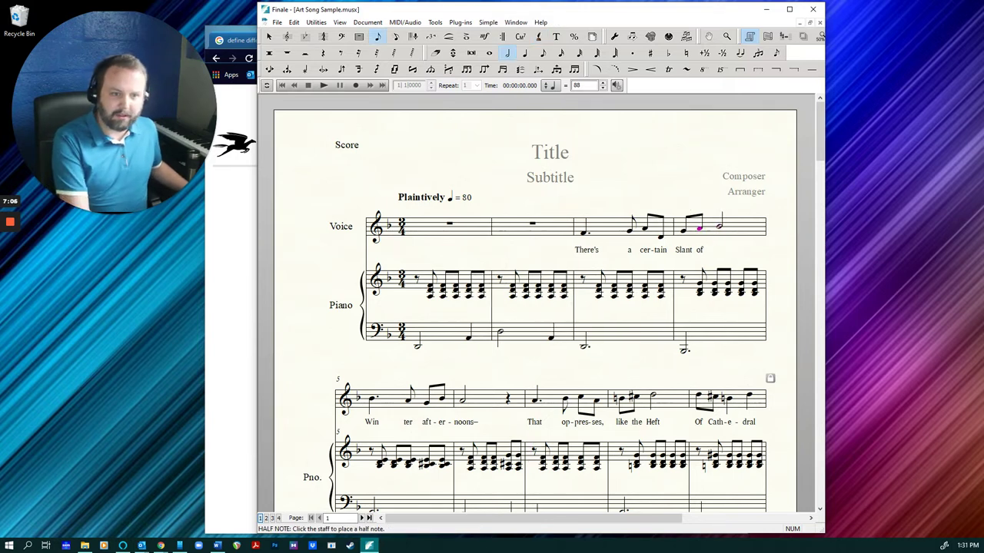
{"action": "left_click", "coordinate": [537, 36]}
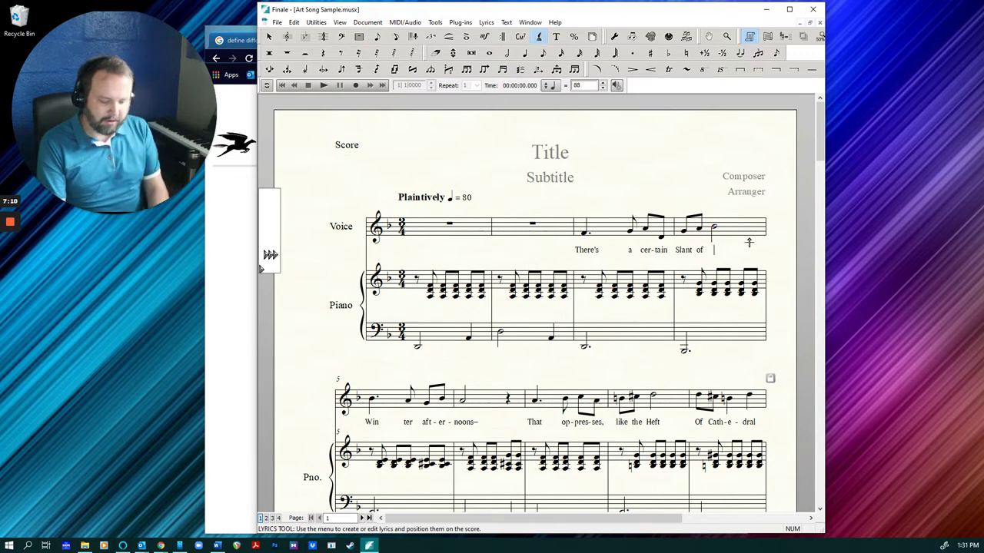
{"action": "type", "text": "Light"}
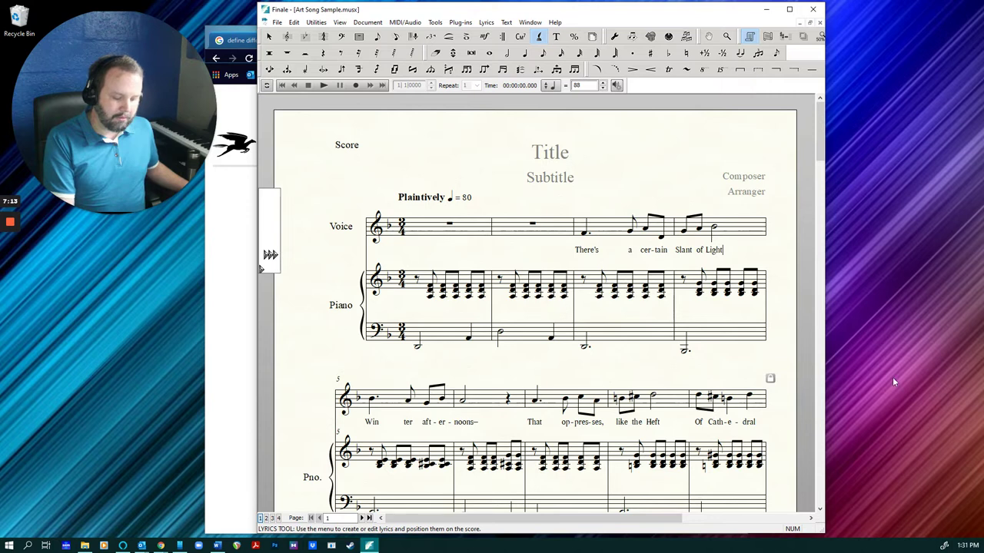
{"action": "type", "text": ","}
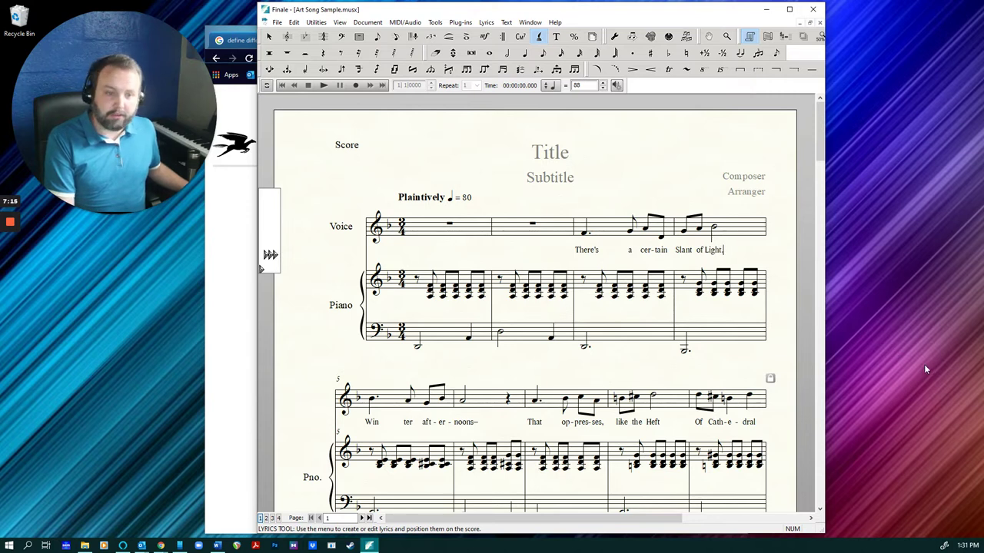
{"action": "key", "text": "space"}
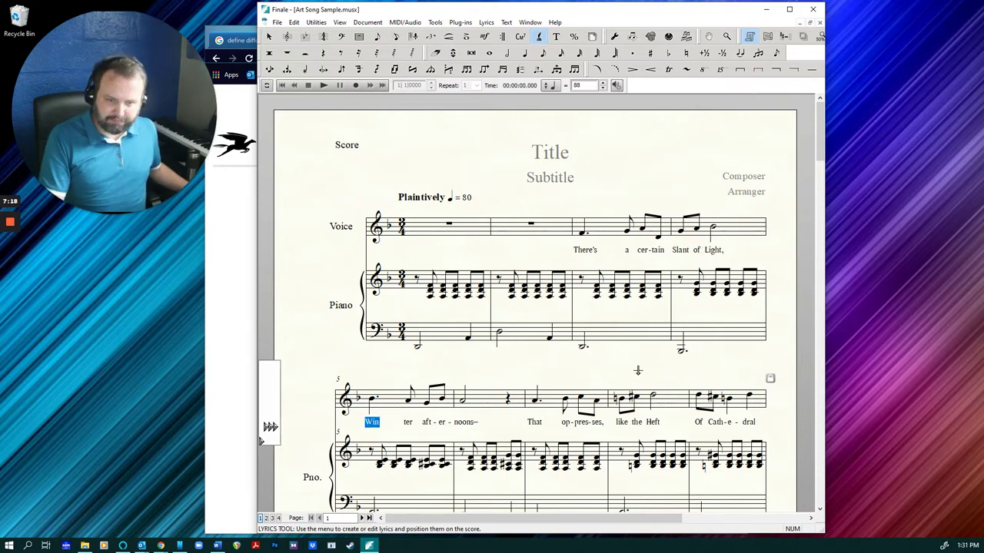
- Scroll through pages 1 and 2 to check the lyrics
{"action": "scroll", "coordinate": [637, 369], "scroll_direction": "down", "scroll_amount": 2}
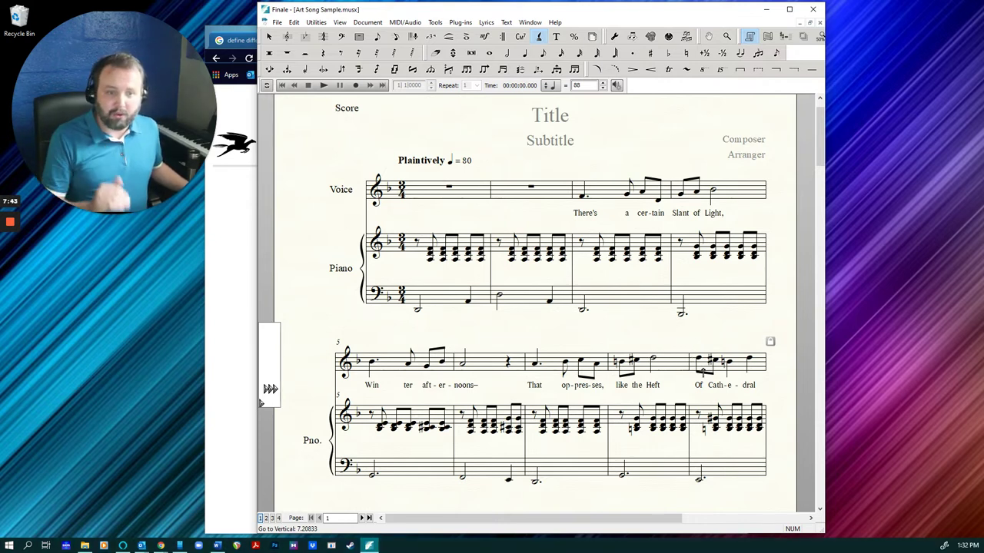
{"action": "scroll", "coordinate": [593, 415], "scroll_direction": "down", "scroll_amount": 4}
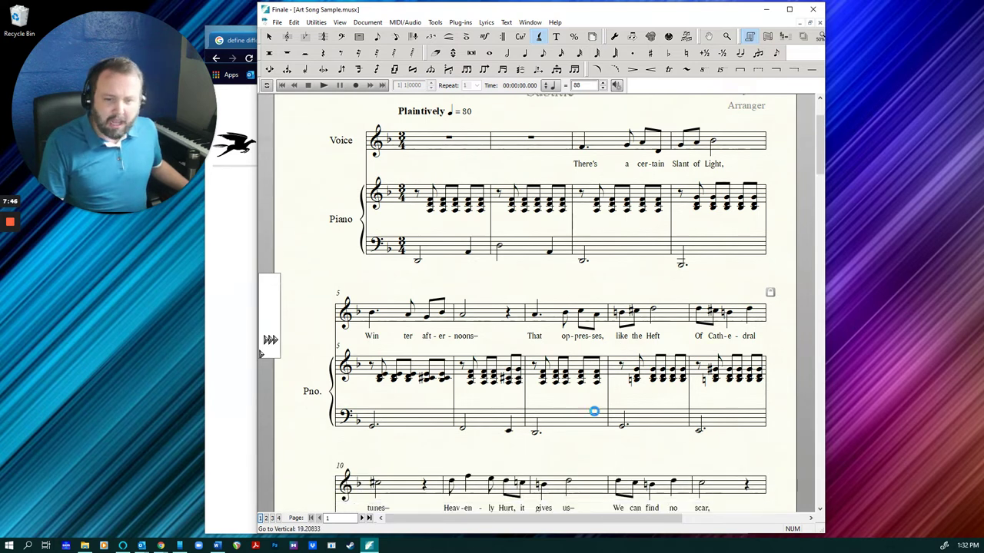
{"action": "scroll", "coordinate": [593, 411], "scroll_direction": "down", "scroll_amount": 1}
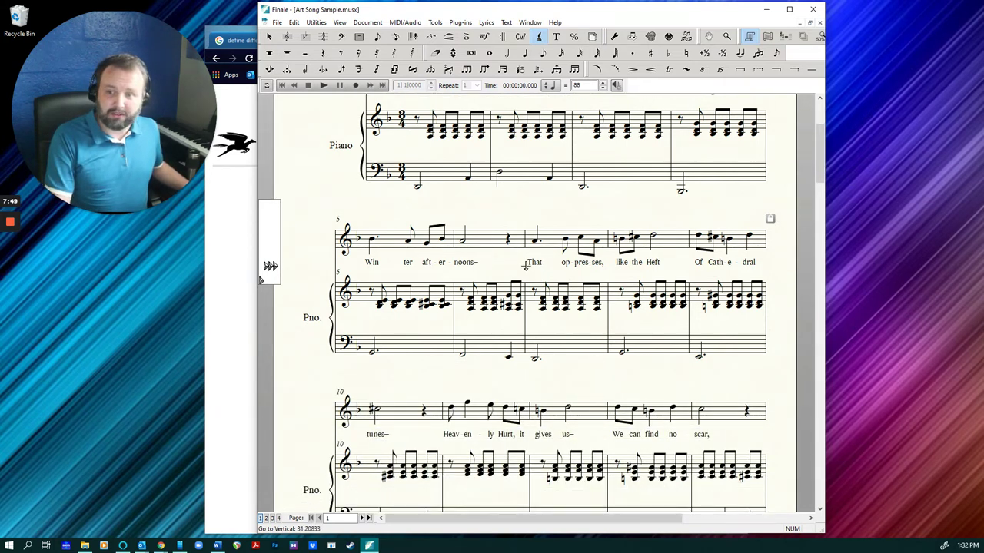
{"action": "scroll", "coordinate": [579, 314], "scroll_direction": "down", "scroll_amount": 4}
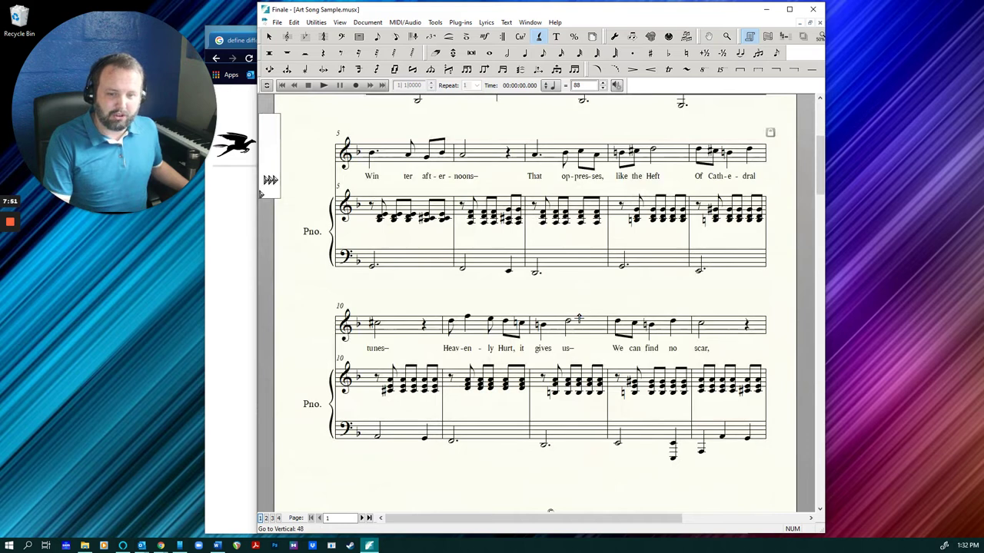
{"action": "scroll", "coordinate": [578, 318], "scroll_direction": "down", "scroll_amount": 10}
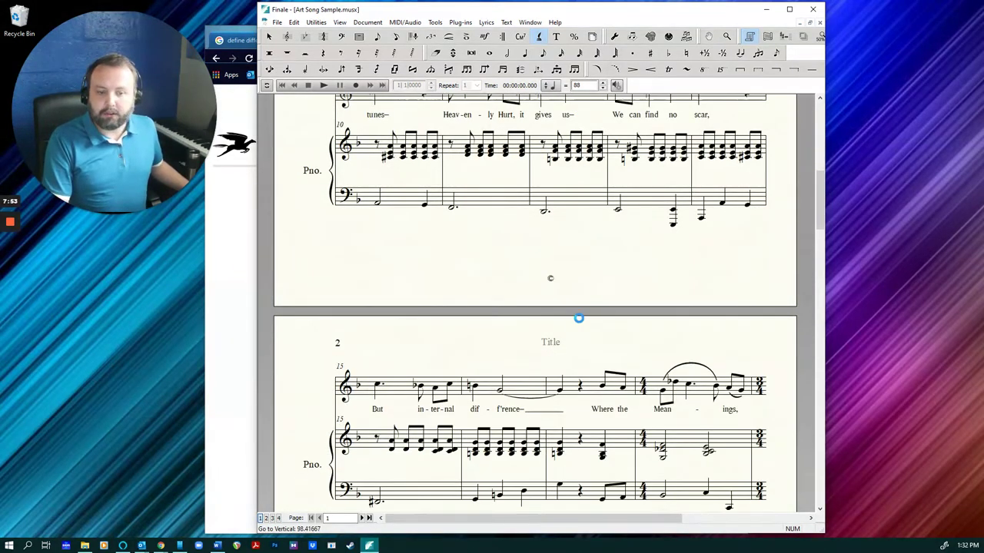
{"action": "scroll", "coordinate": [579, 318], "scroll_direction": "down", "scroll_amount": 9}
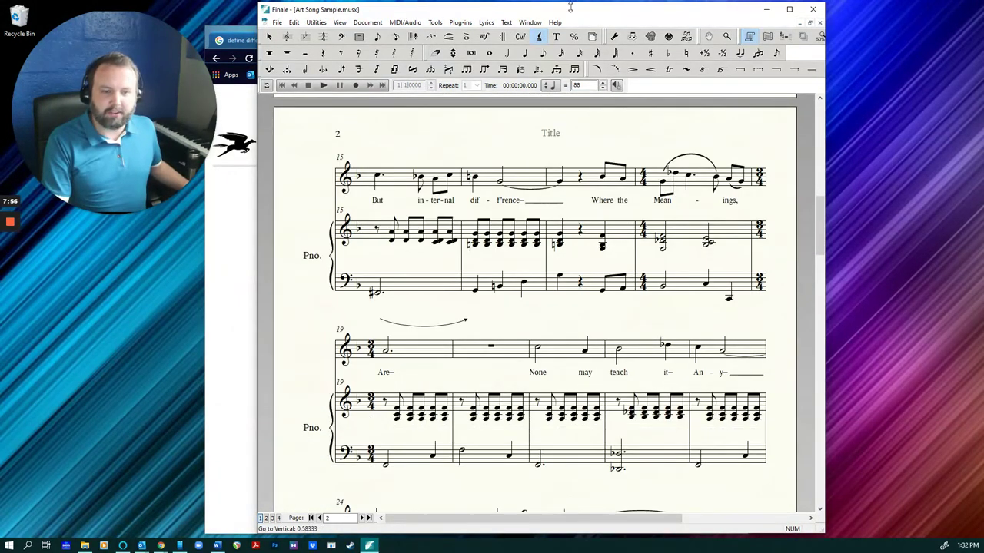
- Switch to the Expression tool and scroll to the page 2 markings
{"action": "left_click", "coordinate": [485, 36]}
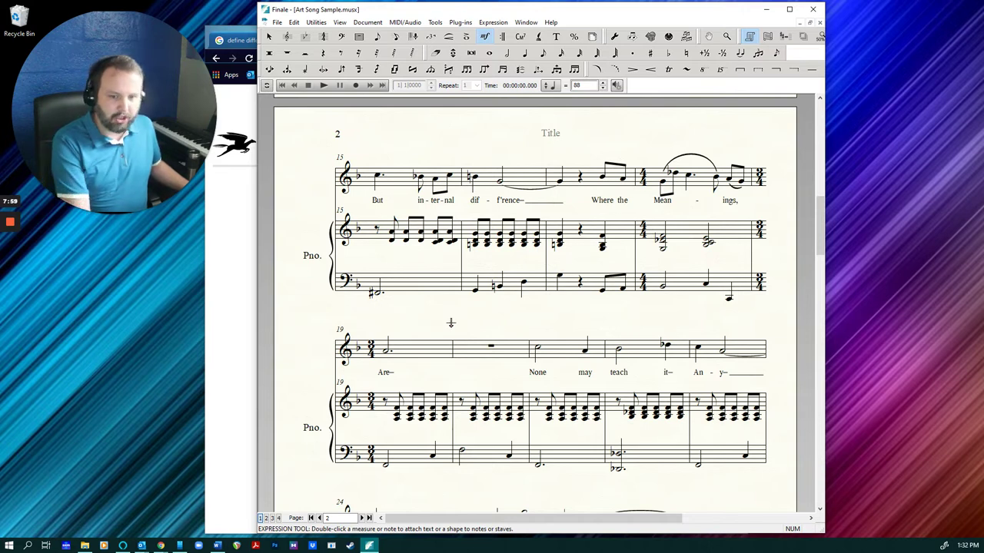
{"action": "scroll", "coordinate": [496, 333], "scroll_direction": "down", "scroll_amount": 3}
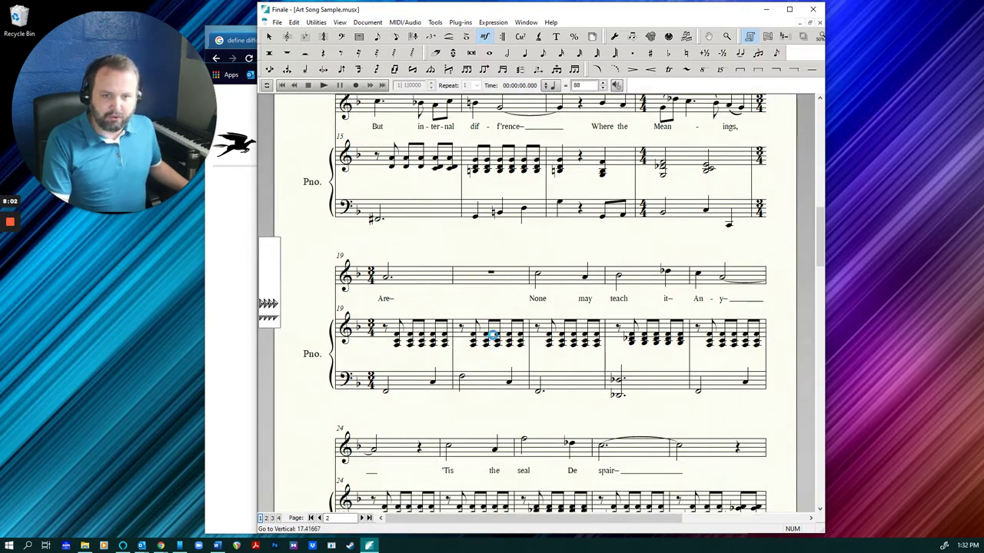
{"action": "scroll", "coordinate": [492, 336], "scroll_direction": "down", "scroll_amount": 2}
{"action": "scroll", "coordinate": [493, 336], "scroll_direction": "up", "scroll_amount": 5}
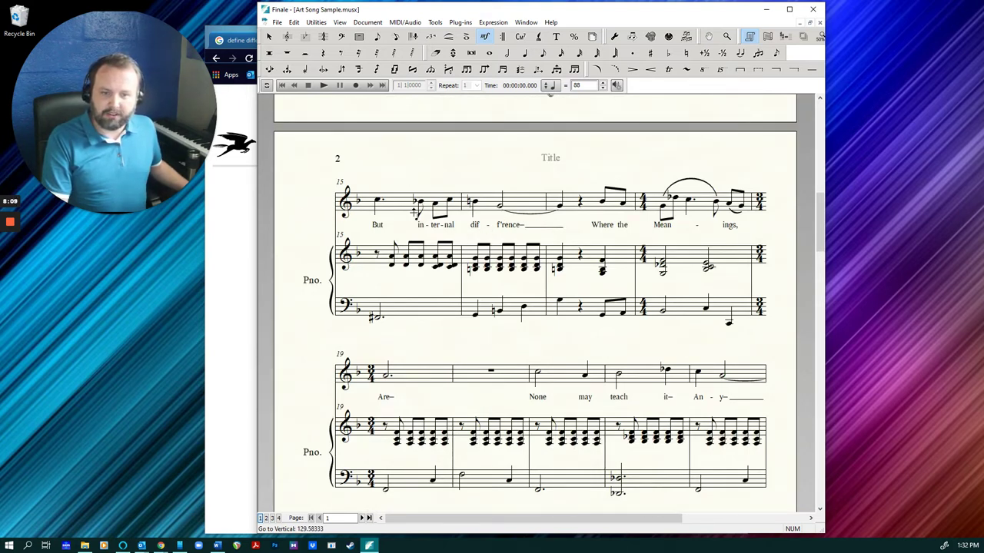
{"action": "left_click", "coordinate": [245, 232]}
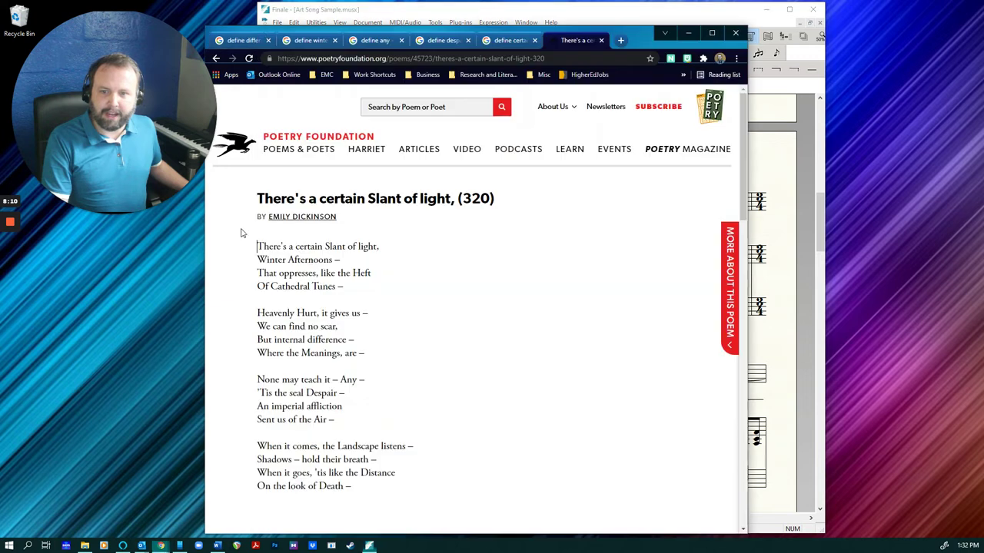
{"action": "left_click", "coordinate": [243, 40]}
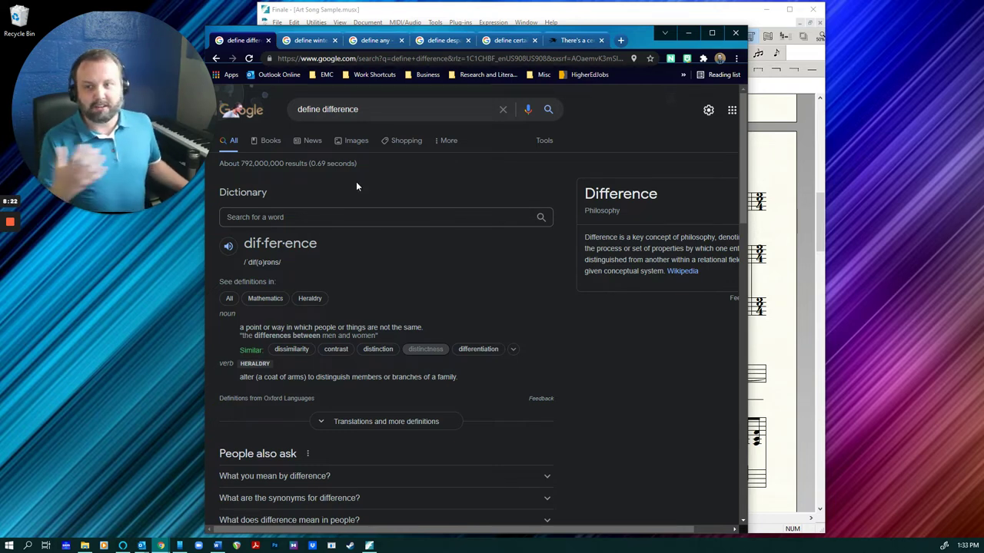
{"action": "left_click", "coordinate": [412, 15]}
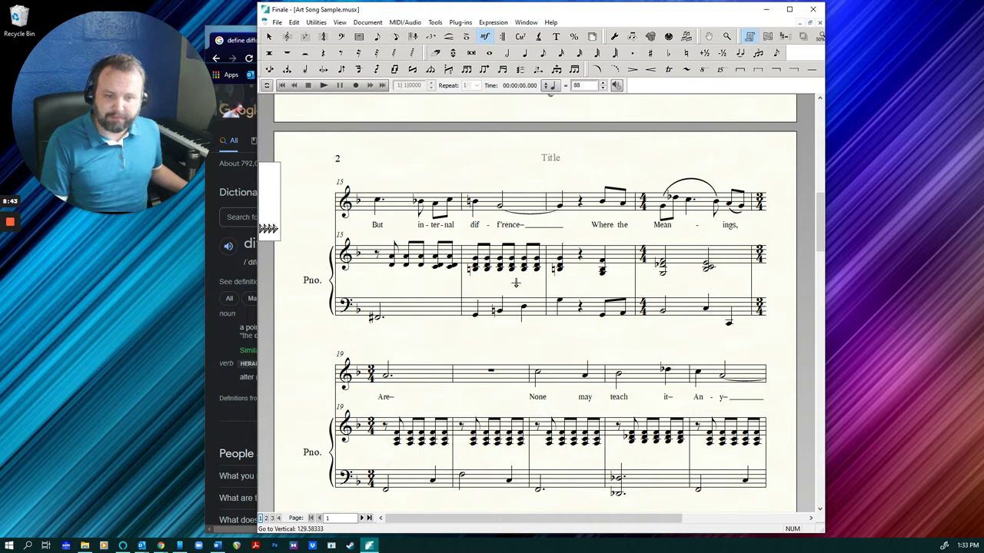
{"action": "scroll", "coordinate": [531, 285], "scroll_direction": "down", "scroll_amount": 5}
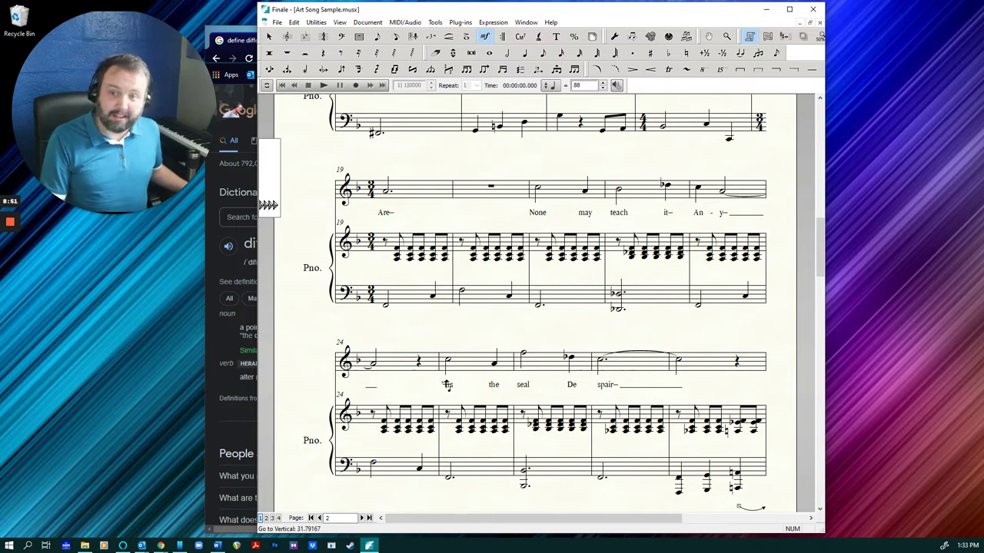
{"action": "scroll", "coordinate": [607, 363], "scroll_direction": "up", "scroll_amount": 3}
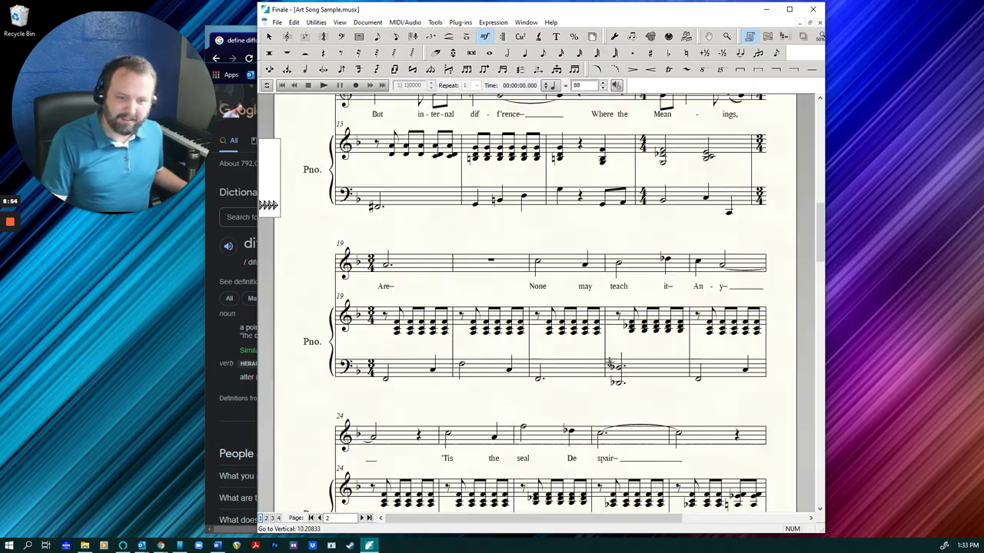
{"action": "scroll", "coordinate": [607, 363], "scroll_direction": "up", "scroll_amount": 15}
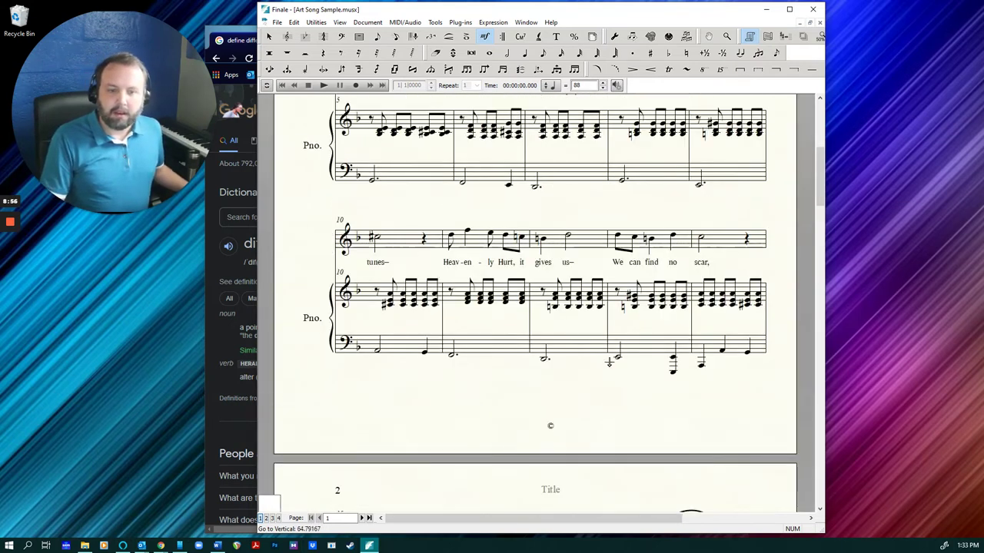
{"action": "scroll", "coordinate": [610, 363], "scroll_direction": "up", "scroll_amount": 5}
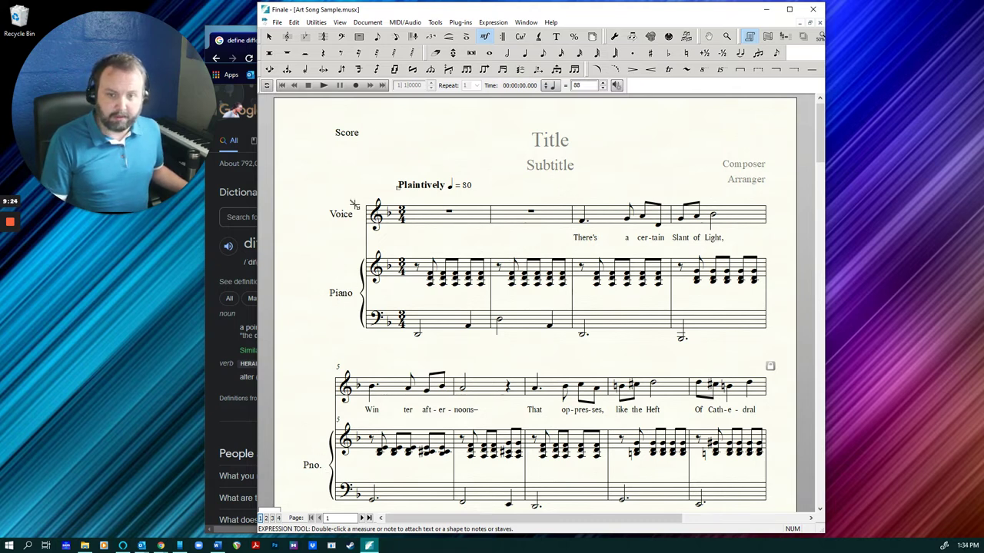
- Hide the Voice staff name in the score via Staff Attributes
{"action": "left_click", "coordinate": [287, 36]}
{"action": "left_click", "coordinate": [370, 205]}
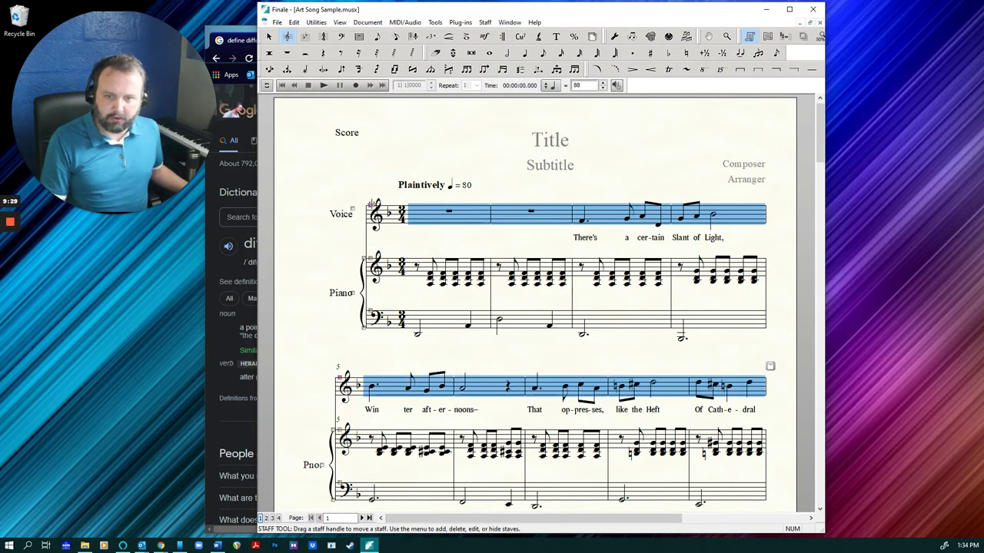
{"action": "right_click", "coordinate": [370, 206]}
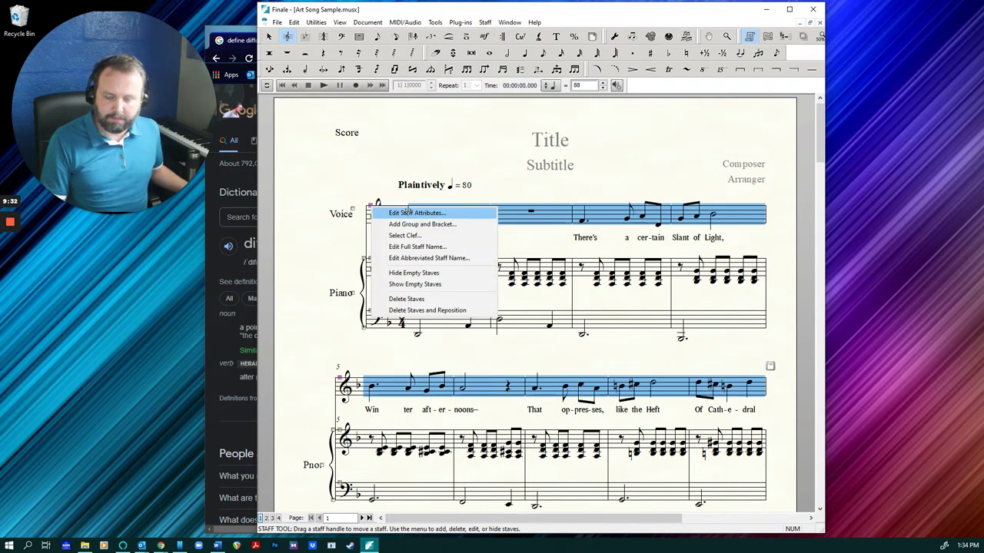
{"action": "left_click", "coordinate": [407, 212]}
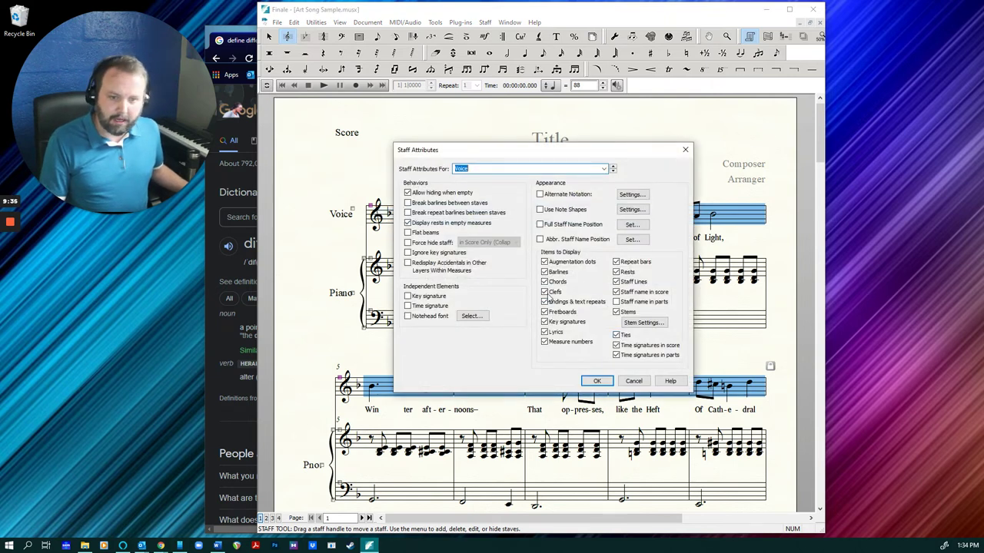
{"action": "left_click", "coordinate": [615, 292]}
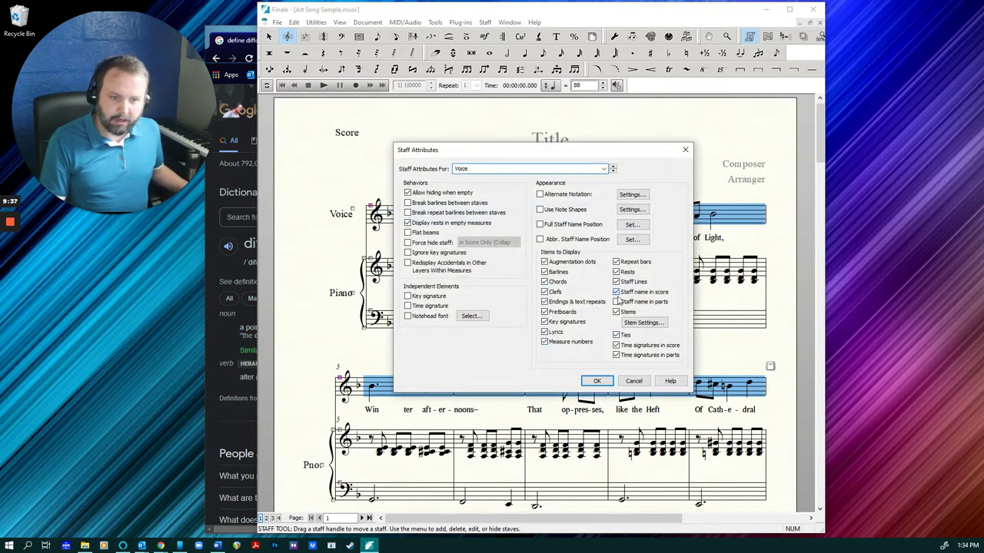
{"action": "left_click", "coordinate": [596, 381]}
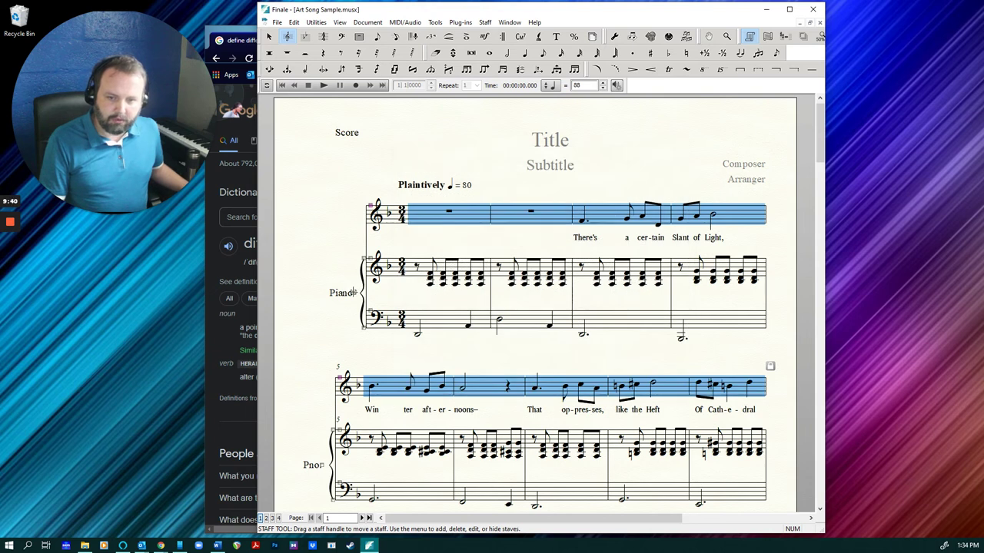
- Turn off the Piano group name in Group Attributes
{"action": "double_click", "coordinate": [353, 293]}
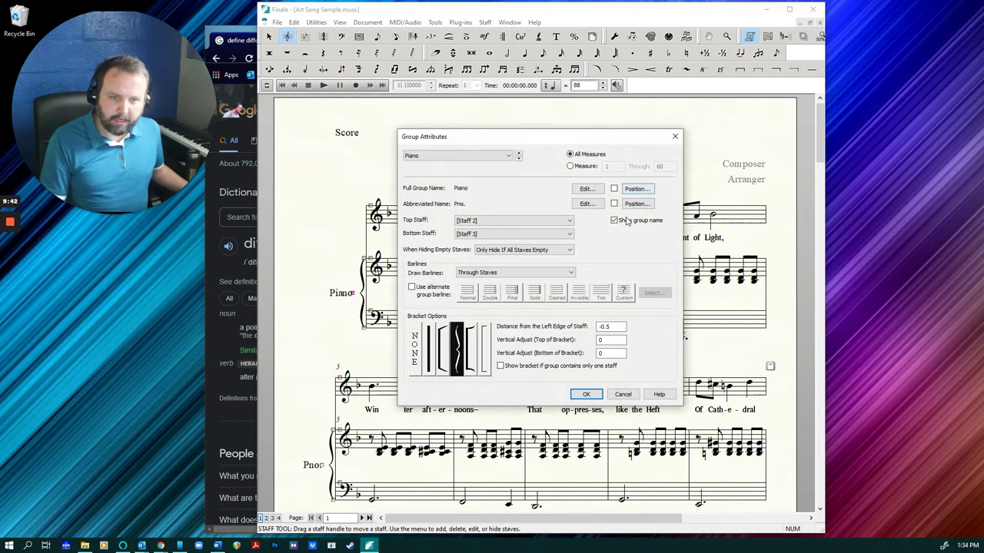
{"action": "left_click", "coordinate": [614, 221]}
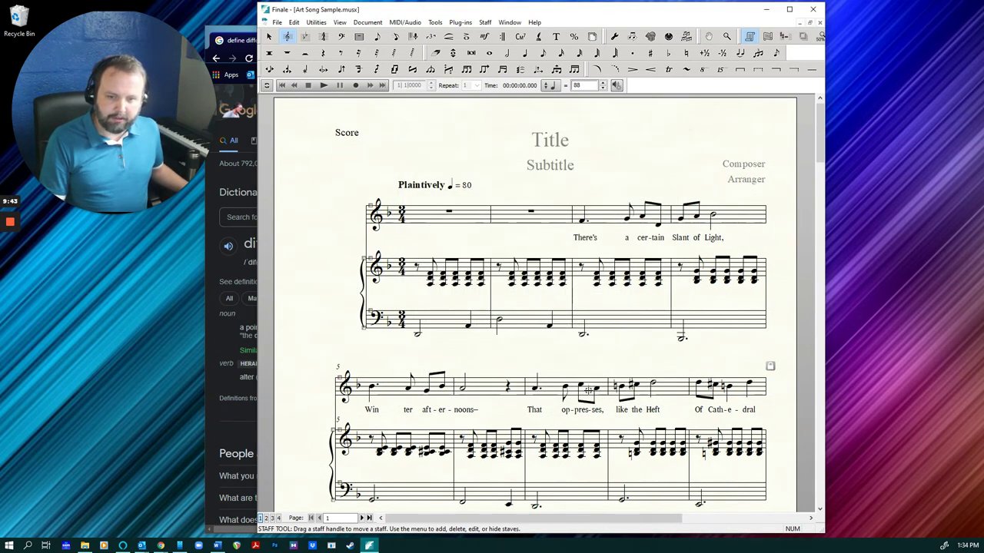
{"action": "left_click", "coordinate": [584, 394]}
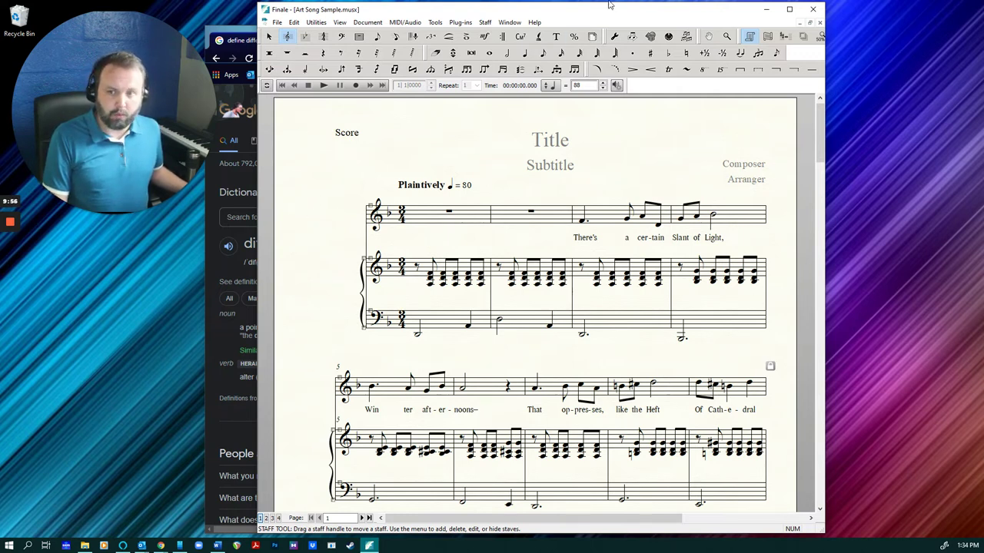
- Set the left page margin to 7 on all pages with the Page Layout tool
{"action": "left_click", "coordinate": [594, 36]}
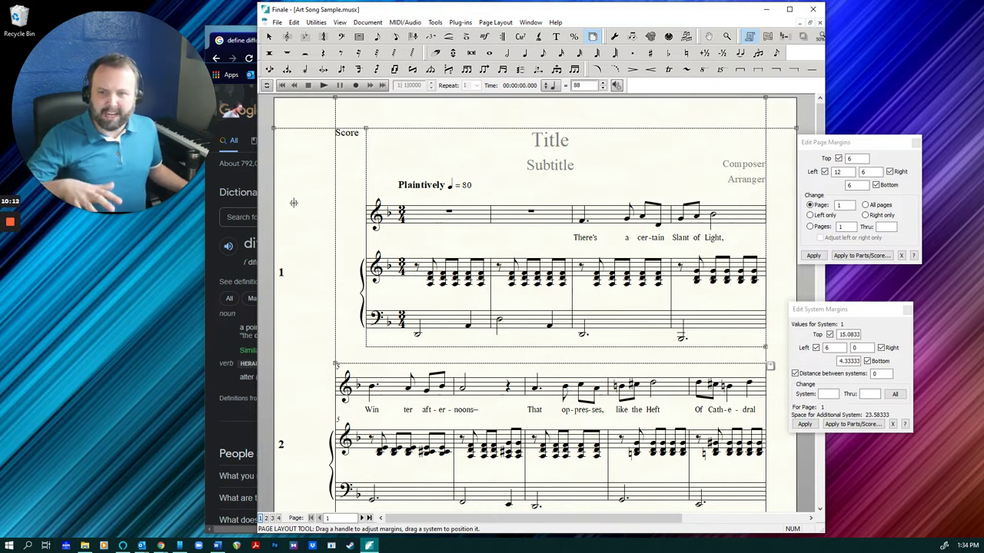
{"action": "left_click_drag", "start_coordinate": [845, 172], "coordinate": [830, 170]}
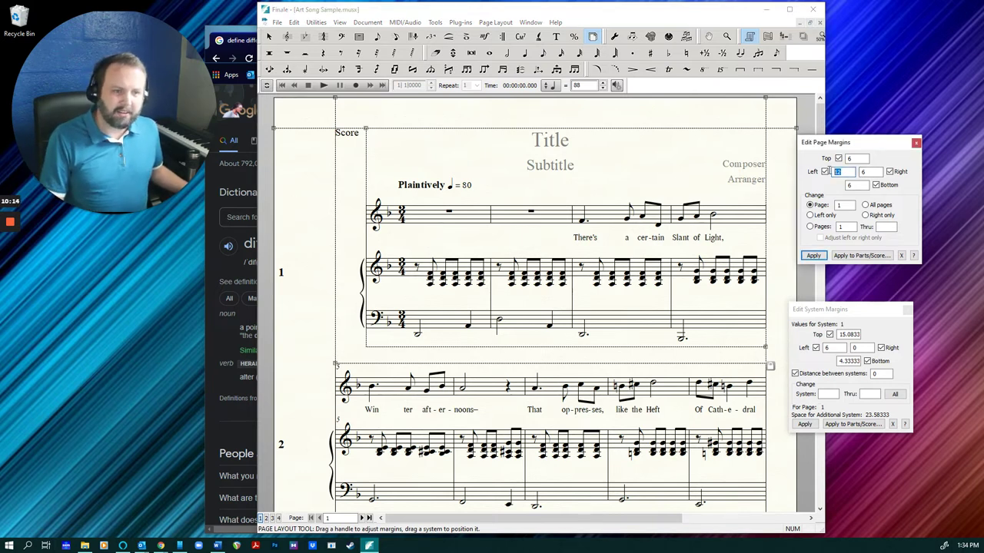
{"action": "type", "text": "7"}
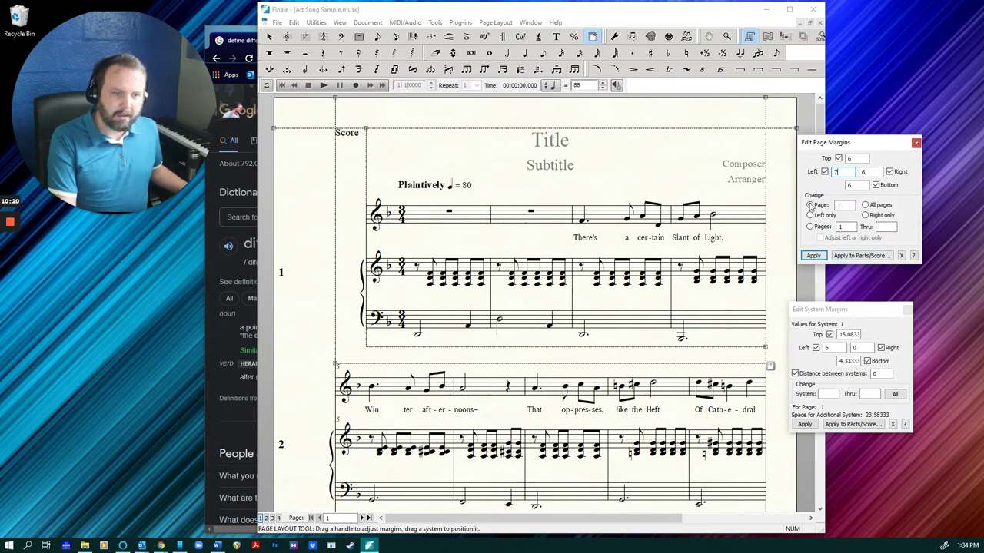
{"action": "left_click", "coordinate": [816, 257]}
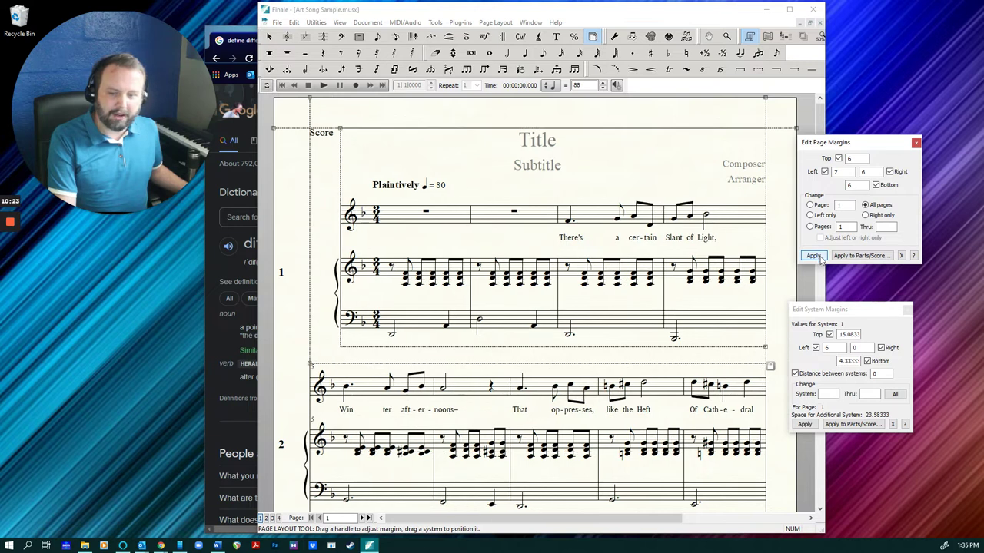
{"action": "left_click", "coordinate": [269, 36]}
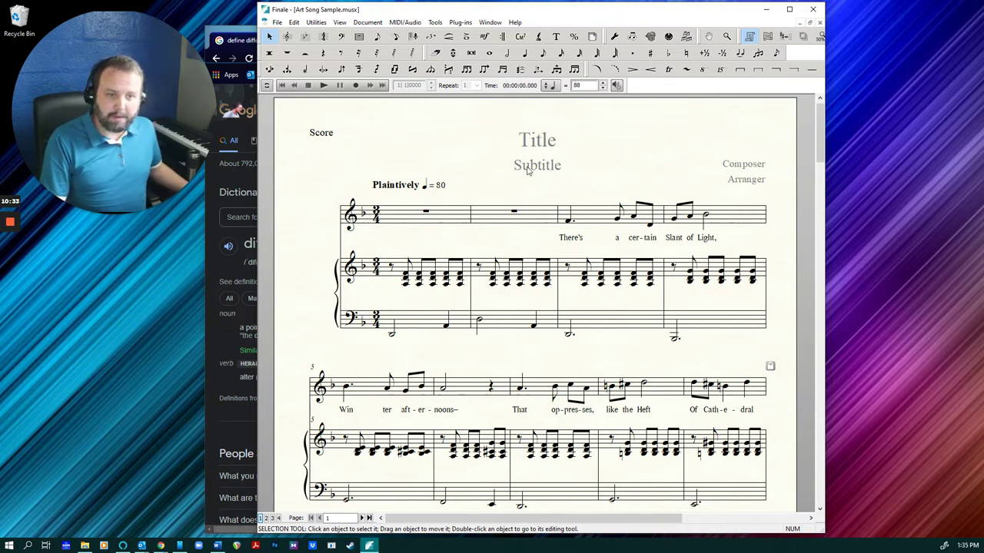
- Replace 'Composer' with the composer's name and move it up level with 'Score'
{"action": "double_click", "coordinate": [744, 164]}
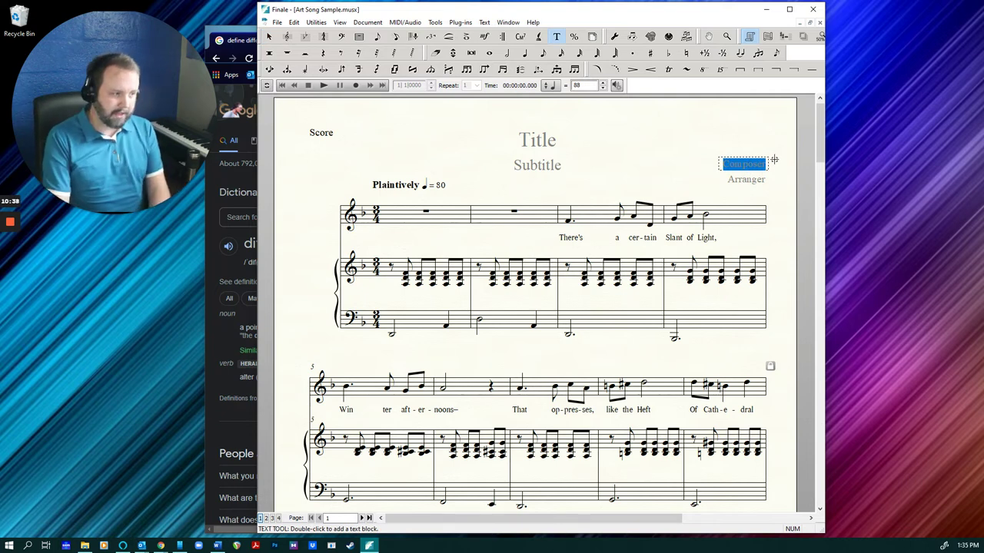
{"action": "type", "text": "David P"}
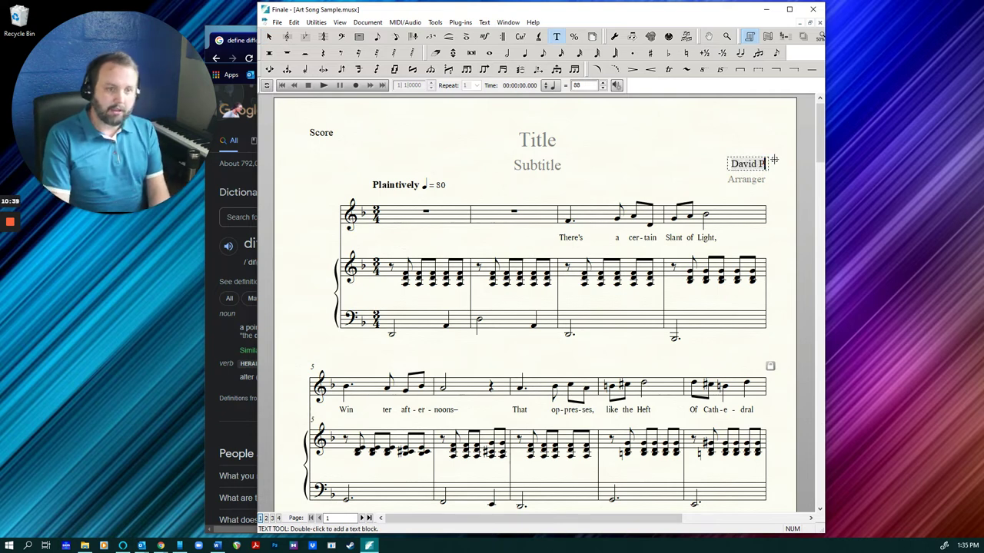
{"action": "type", "text": "egel"}
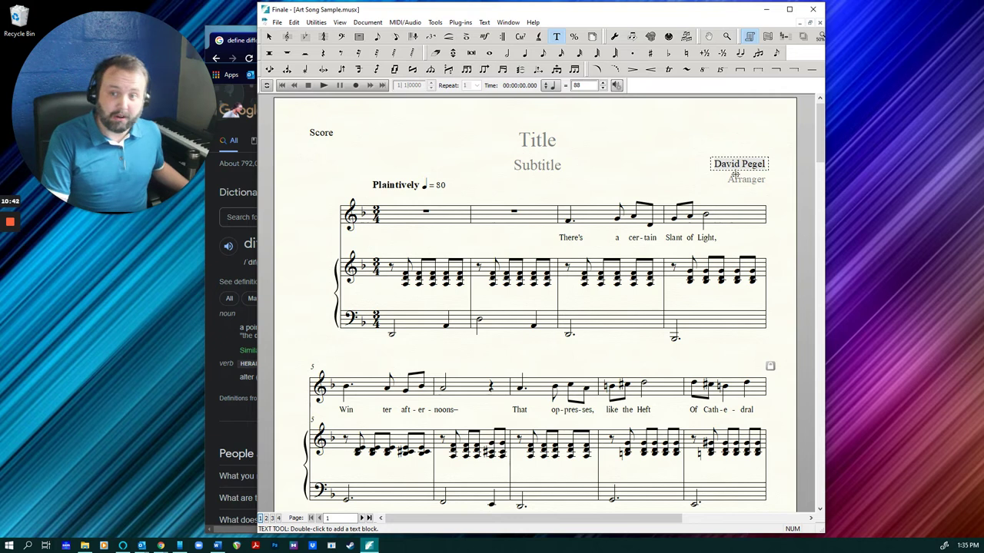
{"action": "left_click", "coordinate": [692, 163]}
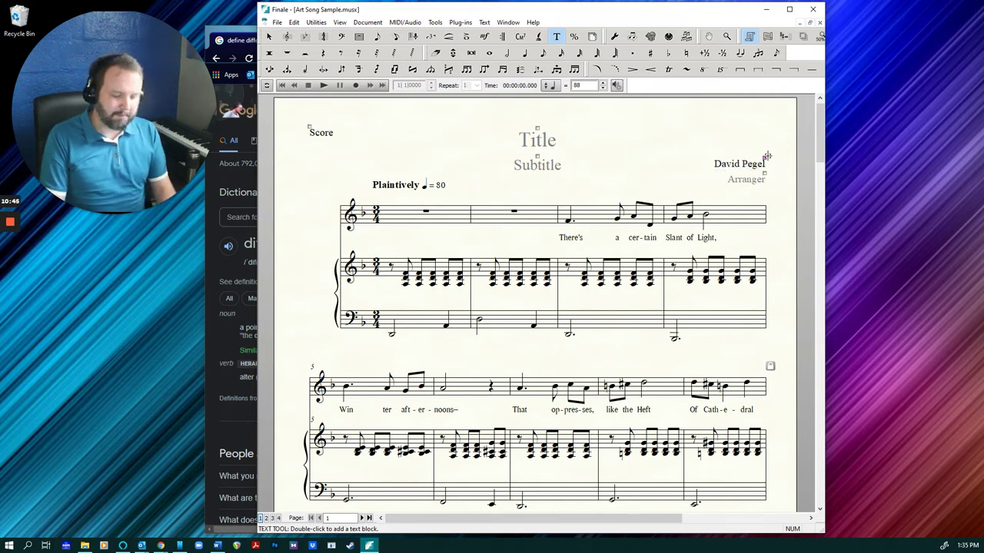
{"action": "left_click_drag", "start_coordinate": [766, 156], "coordinate": [767, 127]}
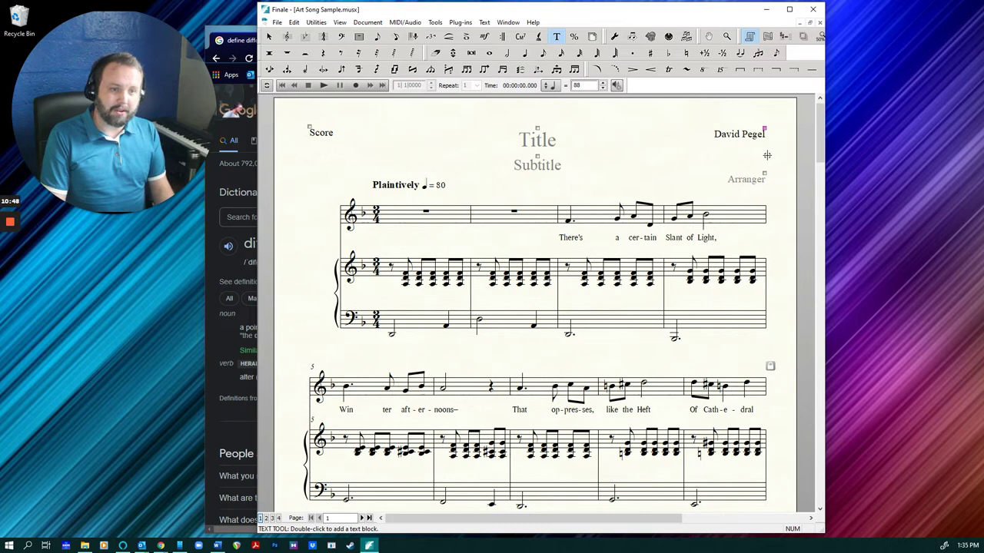
- Delete the Arranger and Subtitle text blocks
{"action": "left_click", "coordinate": [766, 171]}
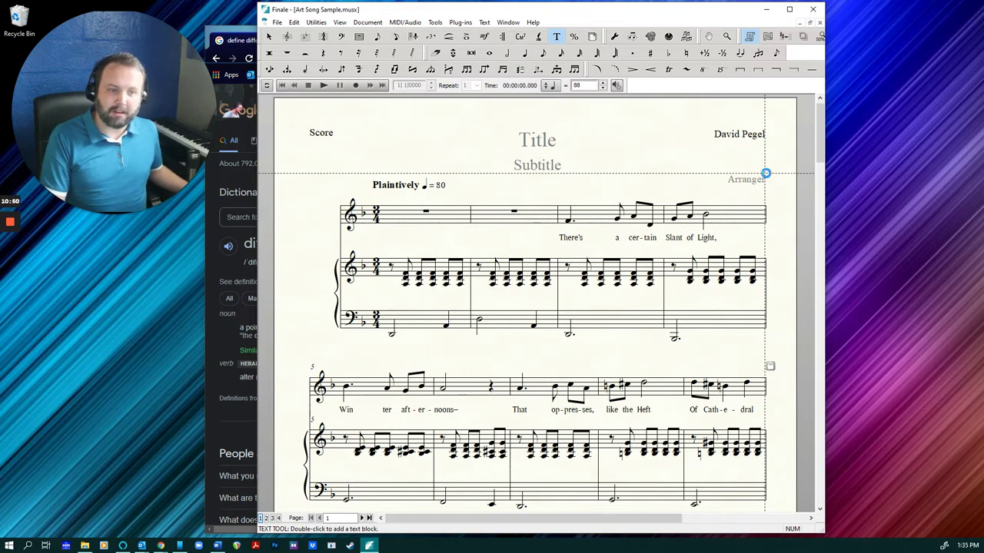
{"action": "key", "text": "Delete"}
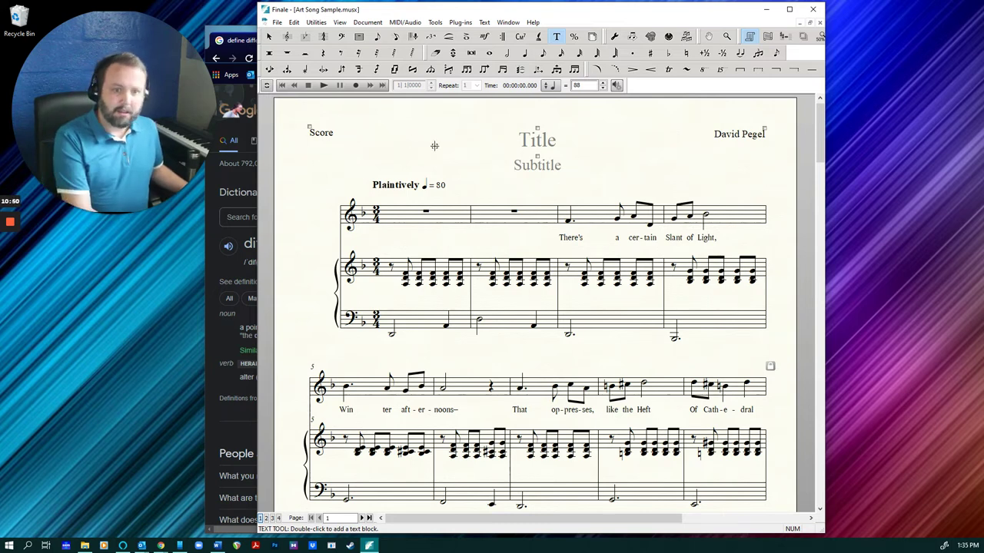
{"action": "left_click", "coordinate": [535, 156]}
{"action": "key", "text": "Delete"}
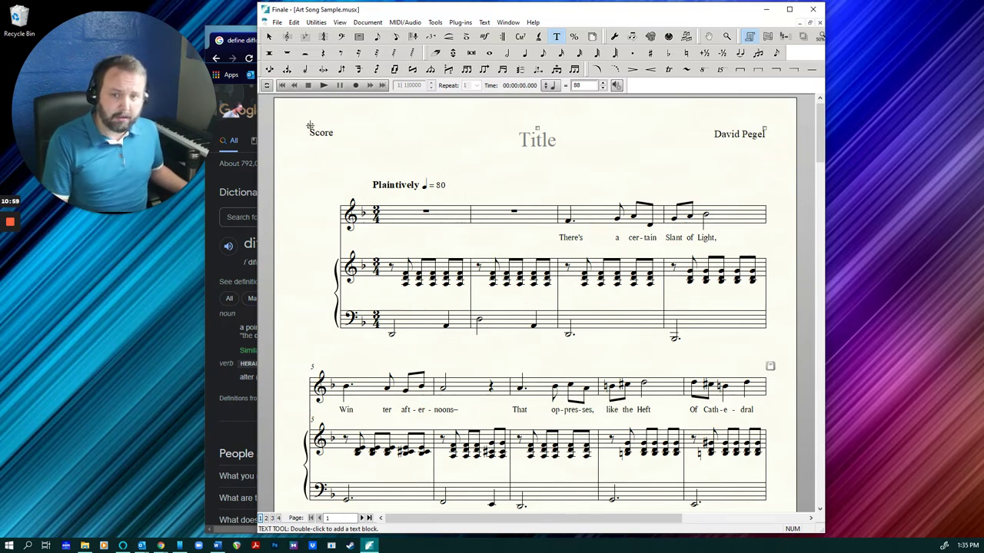
{"action": "double_click", "coordinate": [308, 128]}
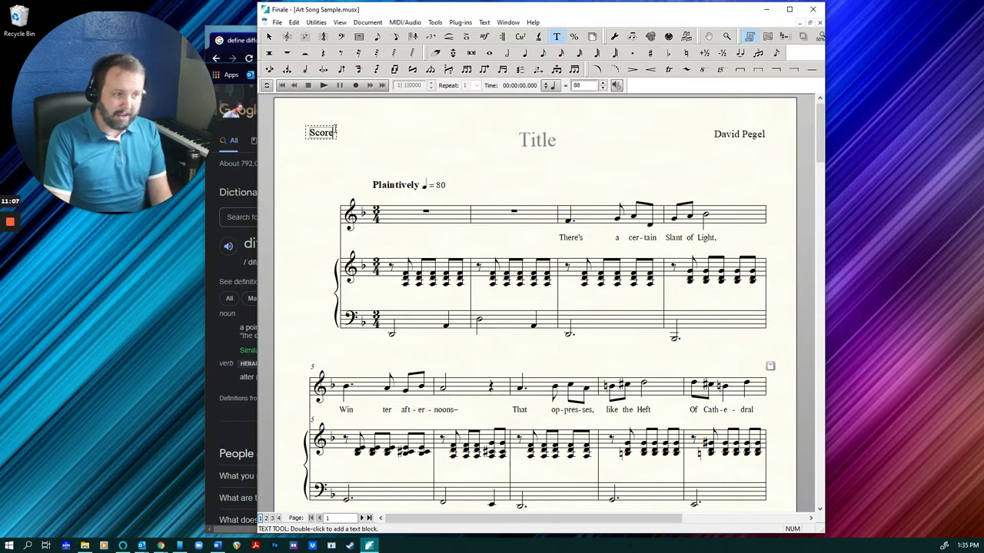
- Replace the 'Score' label text with the poet's name
{"action": "key", "text": "ctrl+a"}
{"action": "key", "text": "Delete"}
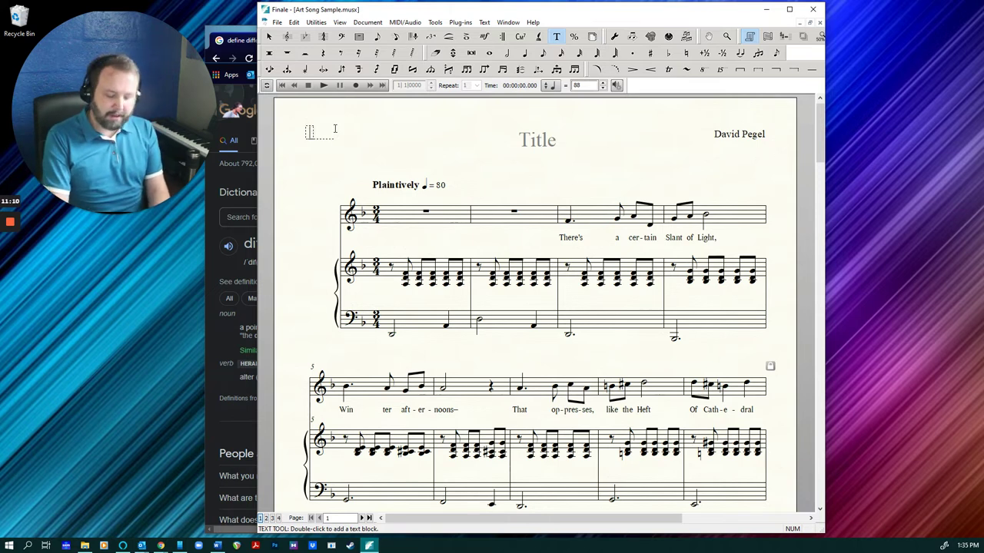
{"action": "type", "text": "Emily Di"}
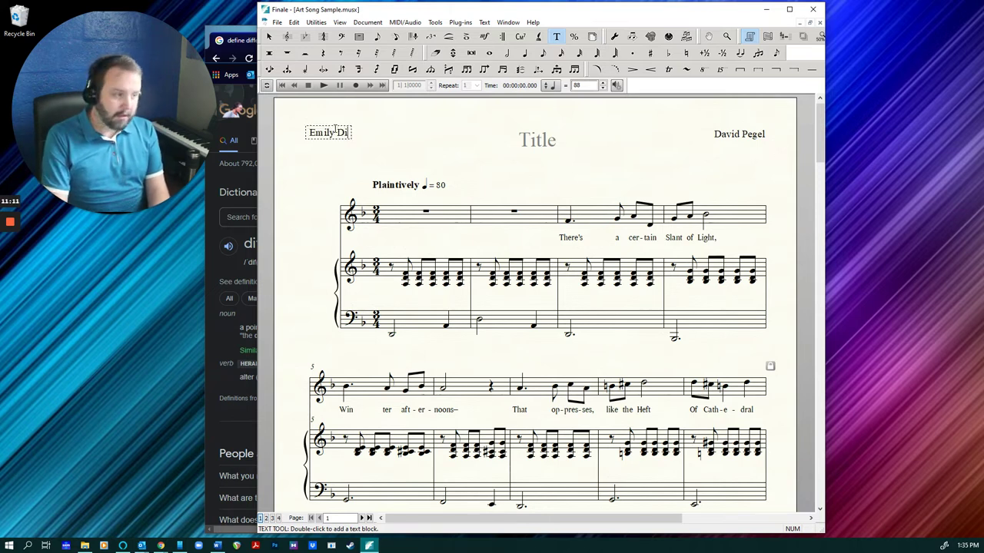
{"action": "type", "text": "cki"}
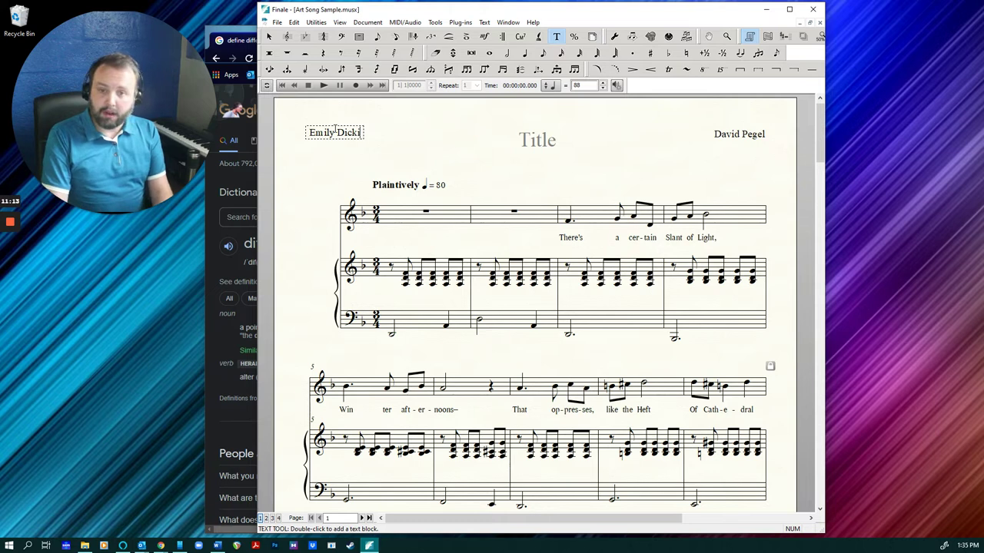
{"action": "type", "text": "nson"}
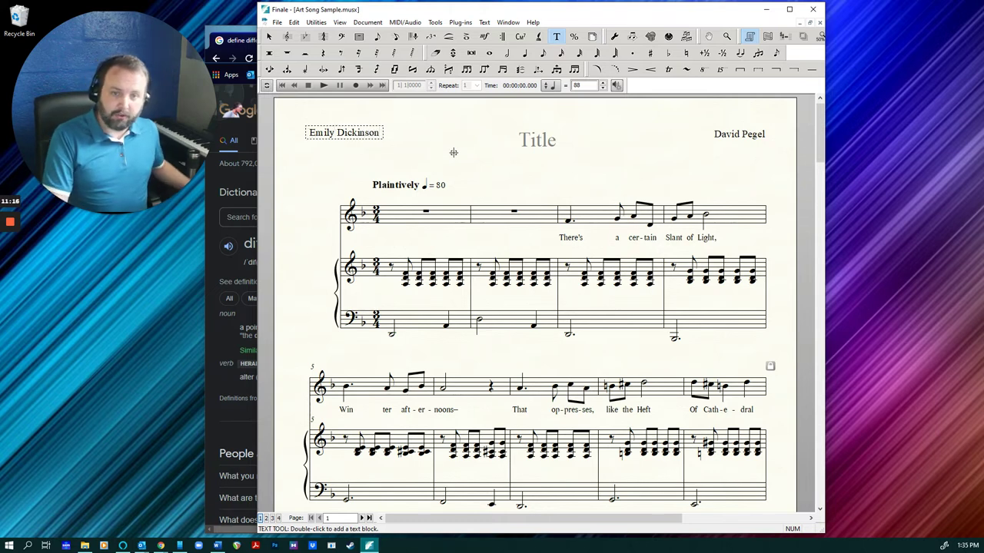
{"action": "left_click", "coordinate": [508, 149]}
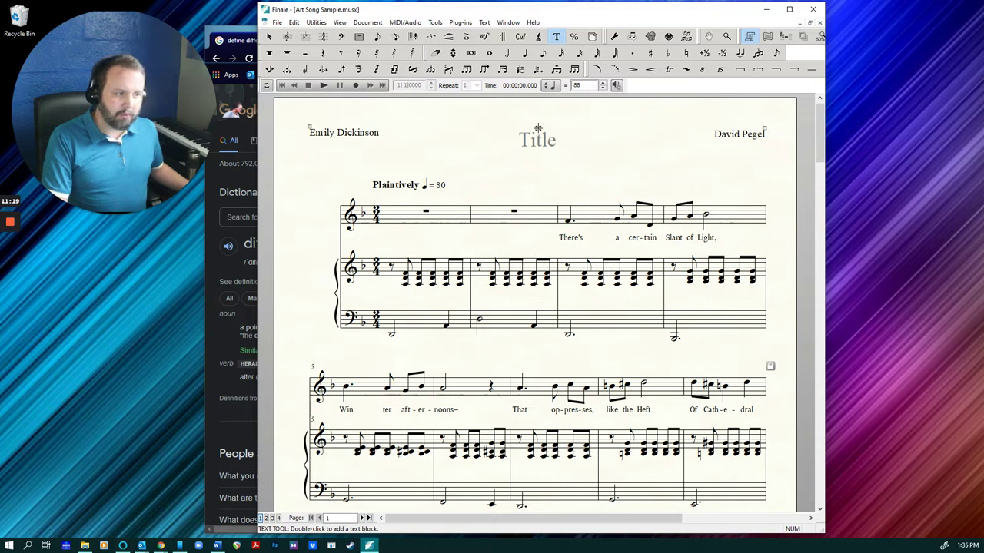
{"action": "double_click", "coordinate": [538, 135]}
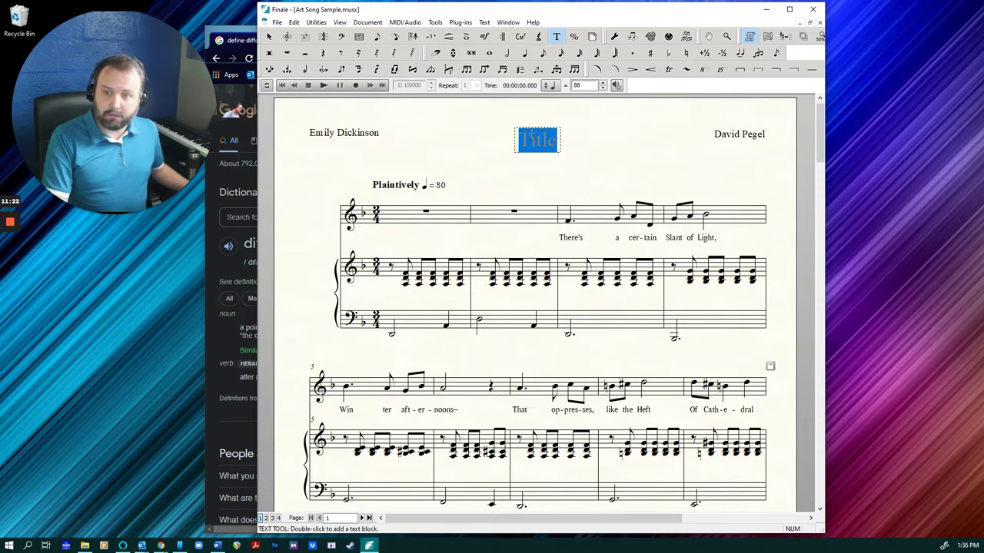
- Type the title 'There's a Certain Slant of Light', correcting the capital C
{"action": "type", "text": "T"}
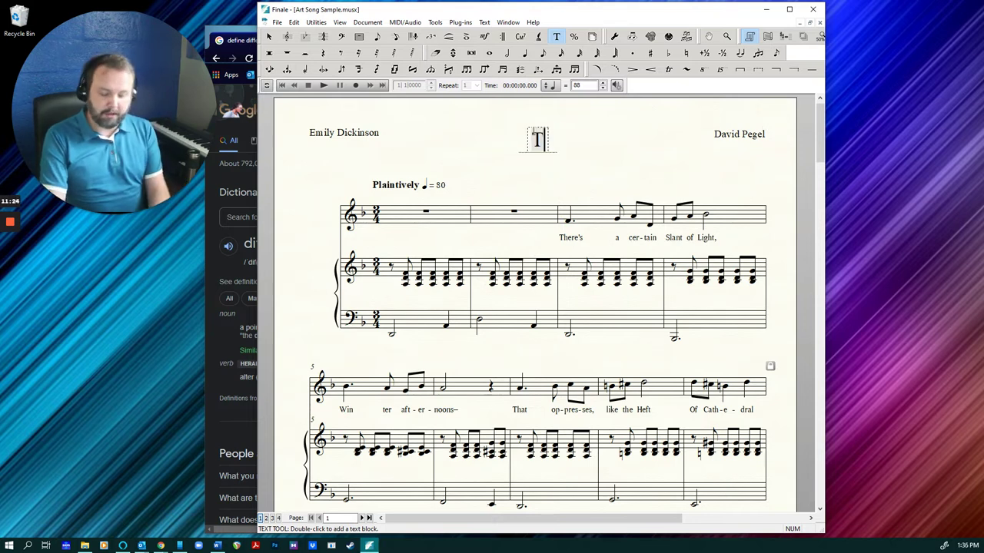
{"action": "type", "text": "here's a certain"}
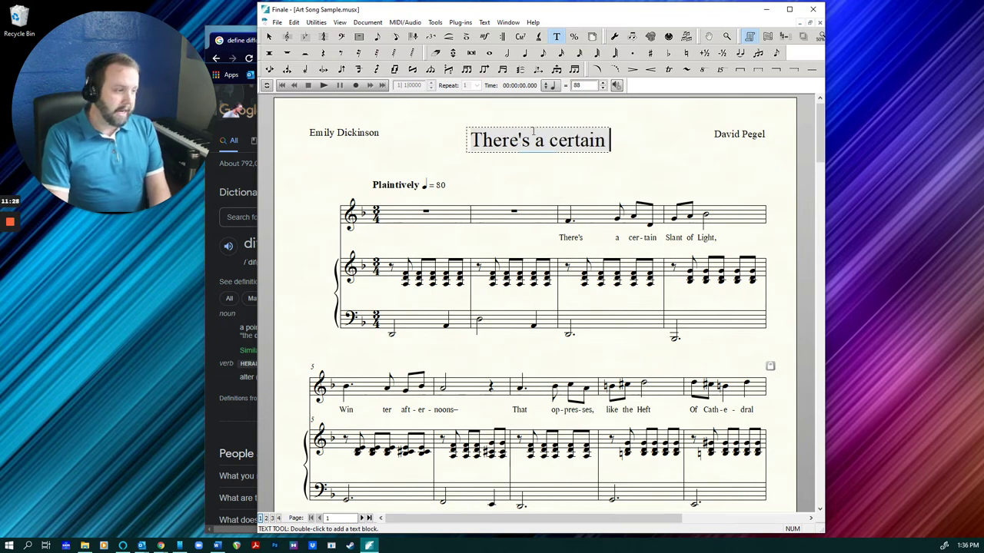
{"action": "type", "text": " Slant of"}
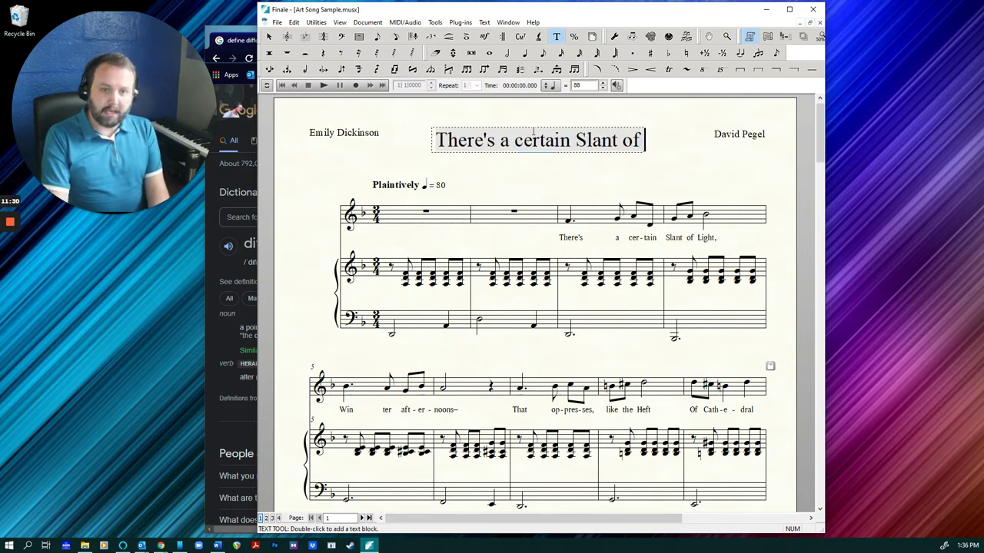
{"action": "type", "text": " Light"}
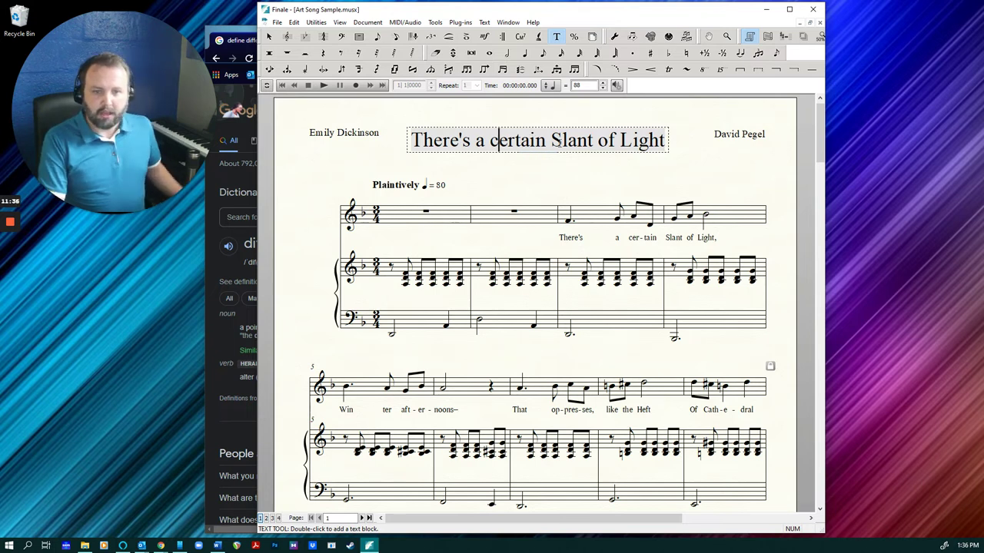
{"action": "key", "text": "BackSpace"}
{"action": "type", "text": "C"}
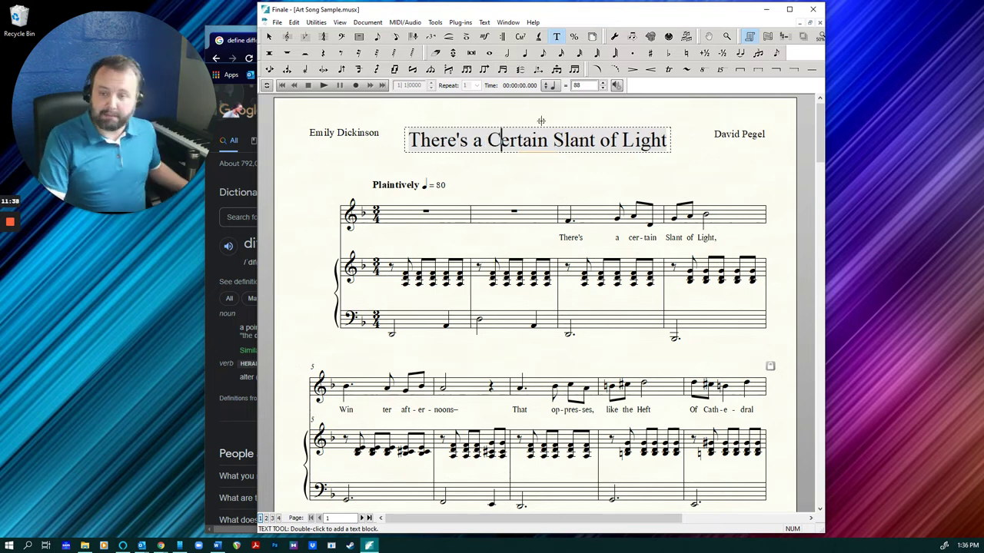
{"action": "left_click", "coordinate": [432, 163]}
- Select the whole title text and make it bold
{"action": "left_click", "coordinate": [538, 129]}
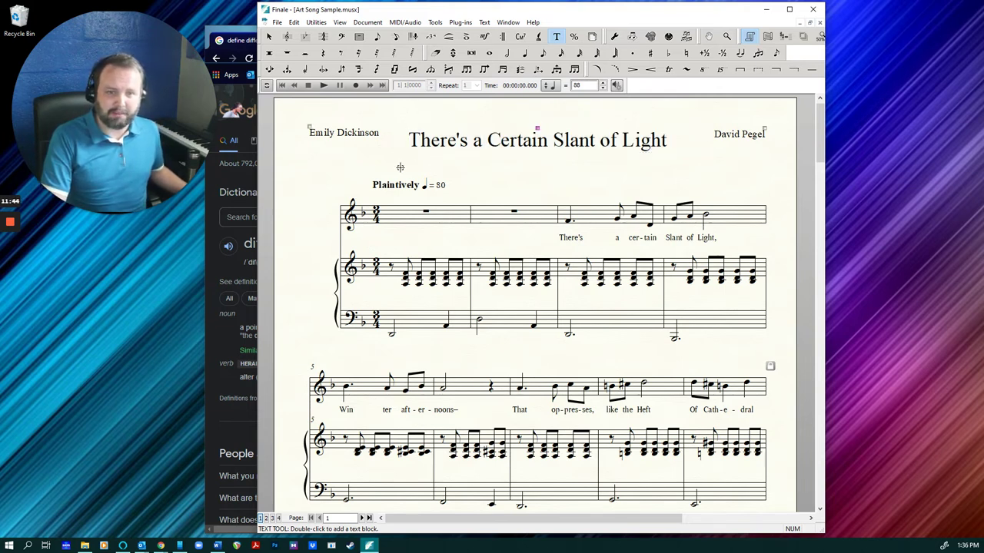
{"action": "double_click", "coordinate": [538, 128]}
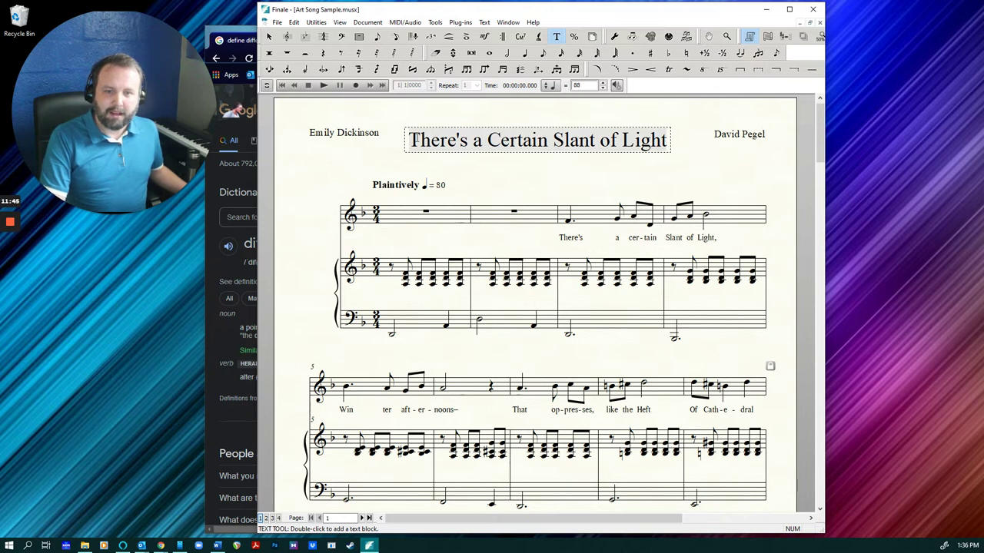
{"action": "left_click_drag", "start_coordinate": [408, 140], "coordinate": [676, 135]}
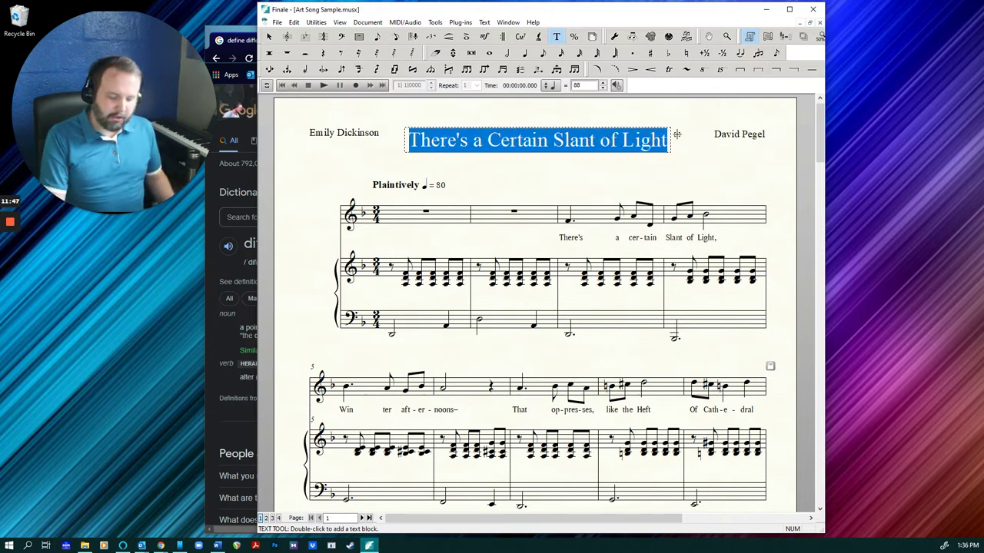
{"action": "key", "text": "ctrl+b"}
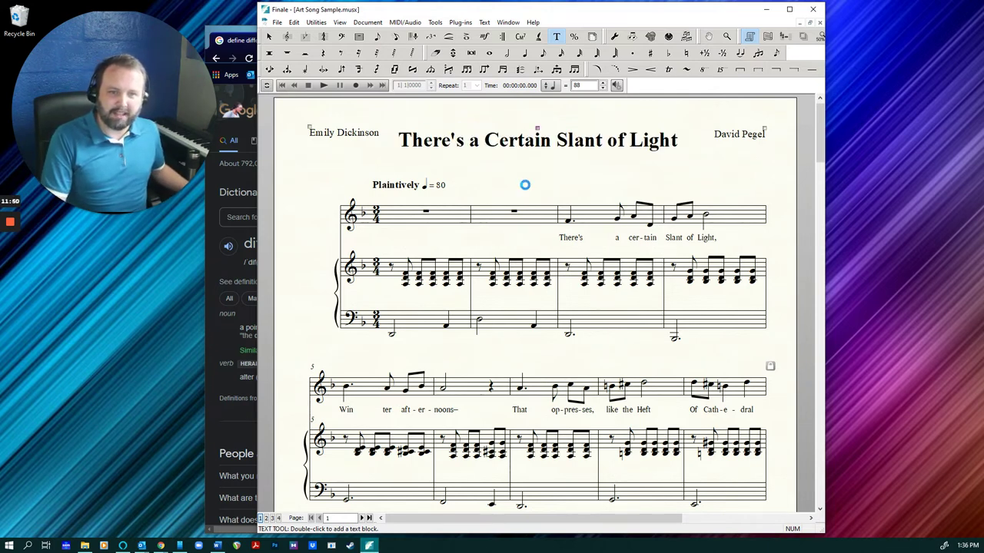
{"action": "left_click", "coordinate": [526, 184]}
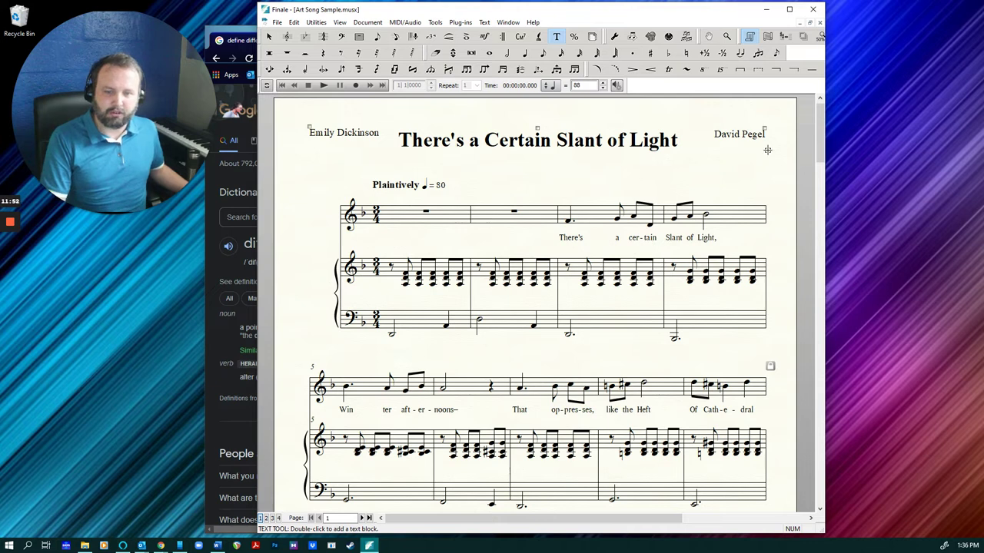
- Add a '©2021 <composer's name> (ASCAP)' line below page 1's last system
{"action": "left_click_drag", "start_coordinate": [821, 141], "coordinate": [801, 184]}
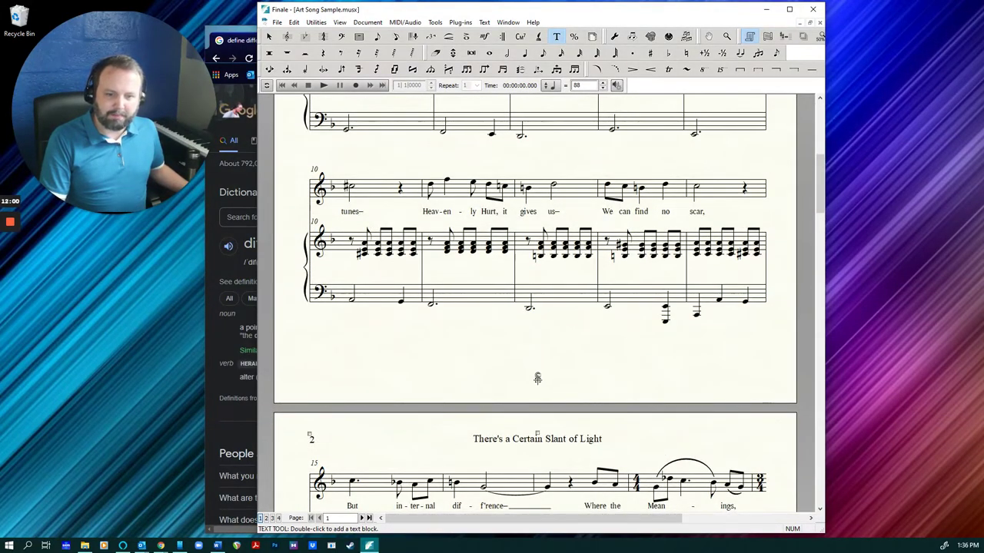
{"action": "double_click", "coordinate": [538, 377]}
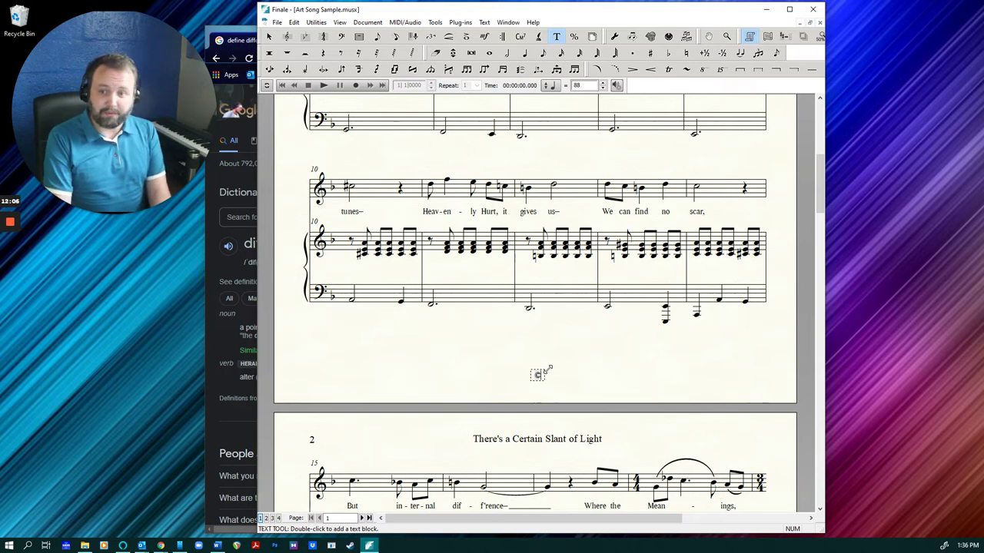
{"action": "type", "text": "©20"}
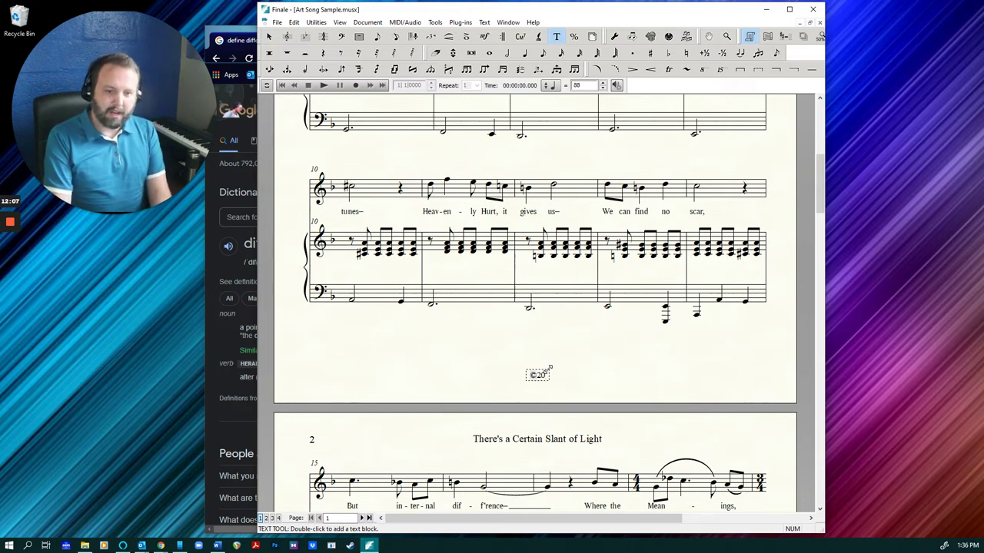
{"action": "type", "text": "21 David Pagel"}
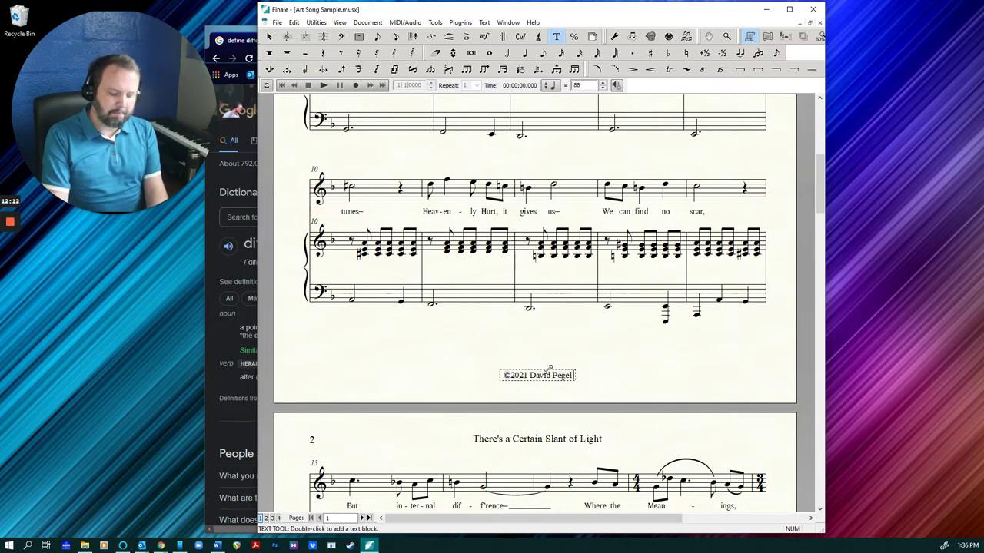
{"action": "type", "text": " (ASCAP)"}
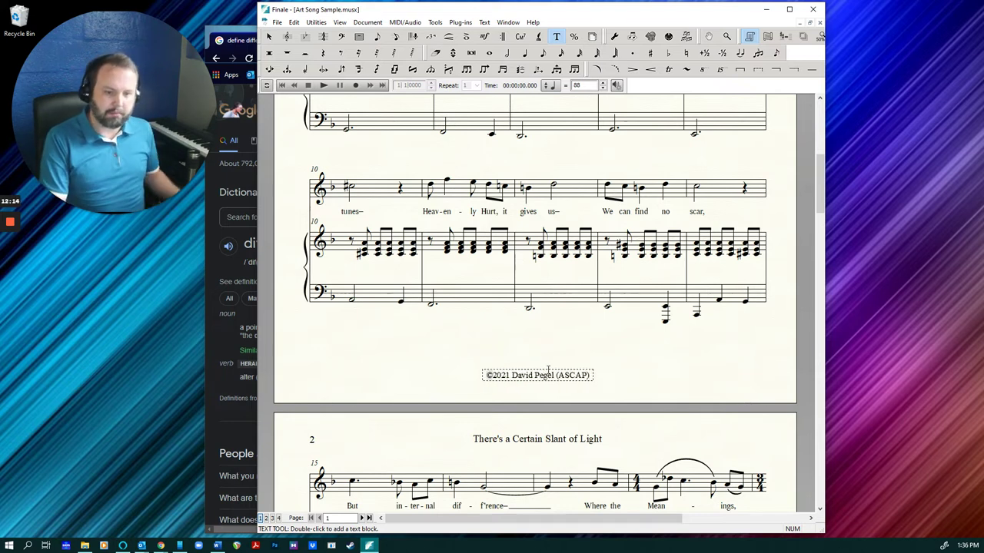
{"action": "left_click", "coordinate": [572, 352]}
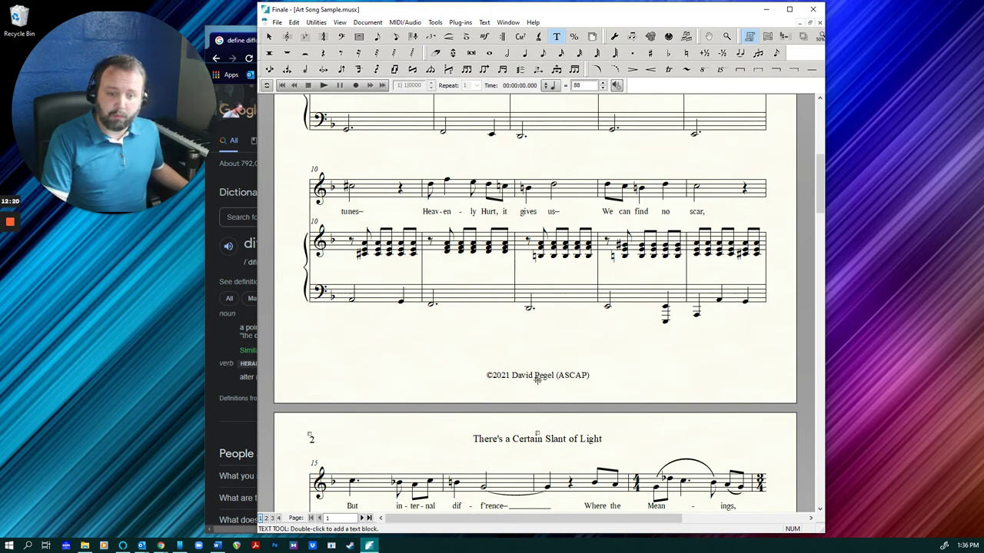
{"action": "scroll", "coordinate": [538, 378], "scroll_direction": "up", "scroll_amount": 10}
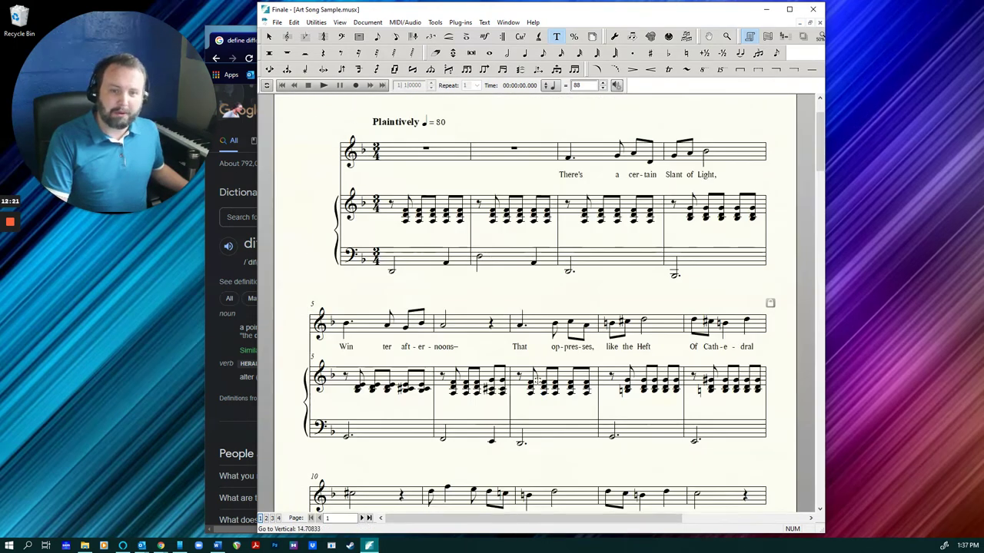
{"action": "scroll", "coordinate": [491, 300], "scroll_direction": "up", "scroll_amount": 2}
{"action": "scroll", "coordinate": [491, 300], "scroll_direction": "up", "scroll_amount": 1}
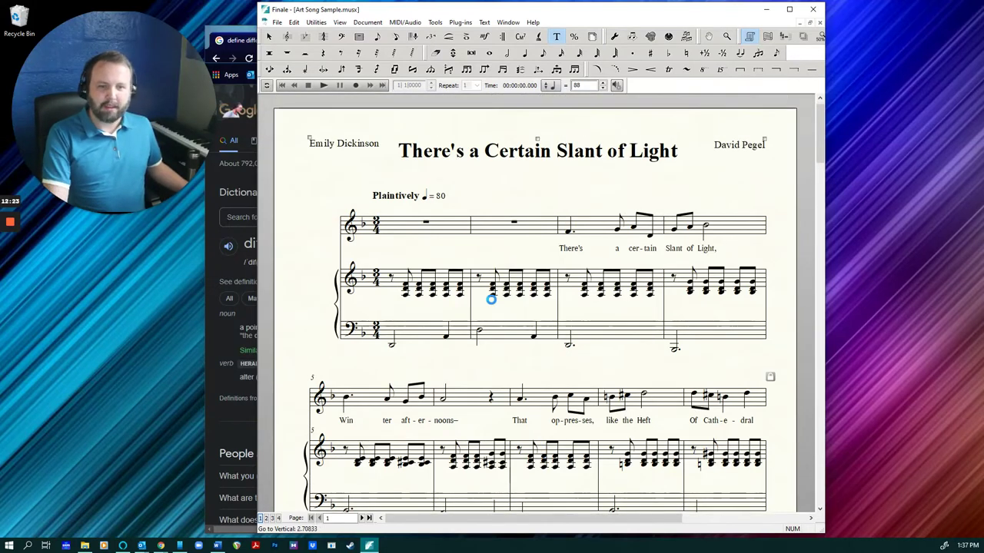
{"action": "scroll", "coordinate": [491, 299], "scroll_direction": "down", "scroll_amount": 1}
{"action": "scroll", "coordinate": [491, 300], "scroll_direction": "down", "scroll_amount": 2}
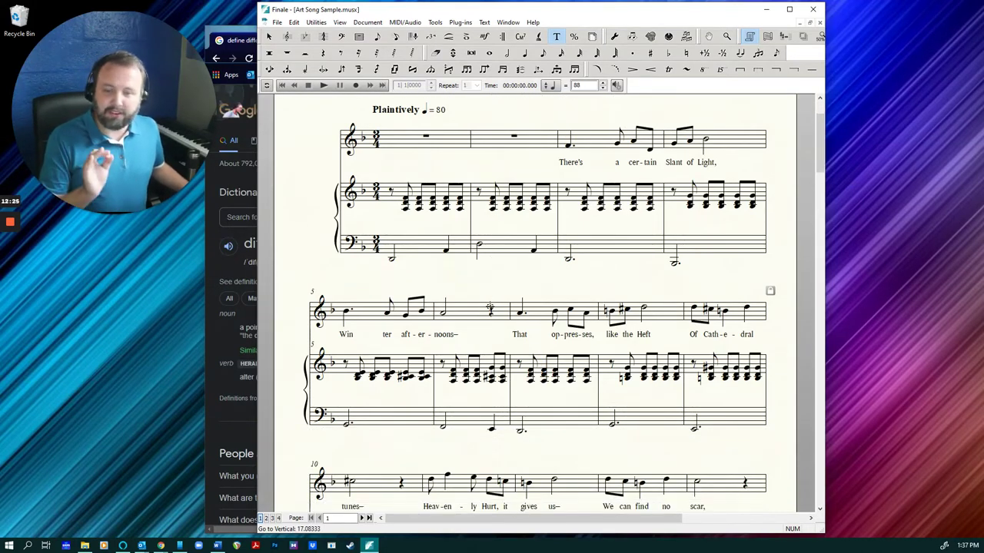
{"action": "scroll", "coordinate": [530, 317], "scroll_direction": "down", "scroll_amount": 3}
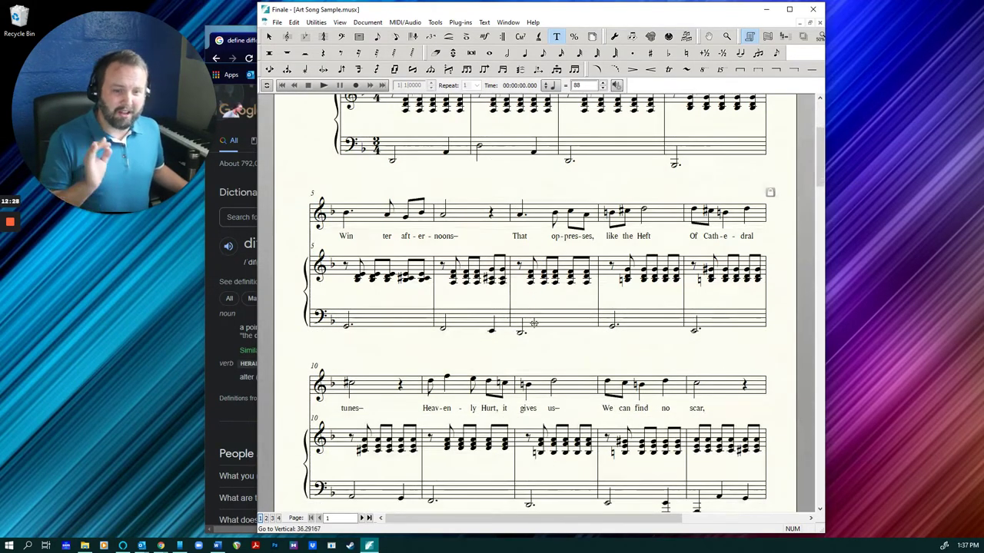
{"action": "scroll", "coordinate": [533, 322], "scroll_direction": "down", "scroll_amount": 3}
{"action": "scroll", "coordinate": [533, 323], "scroll_direction": "down", "scroll_amount": 2}
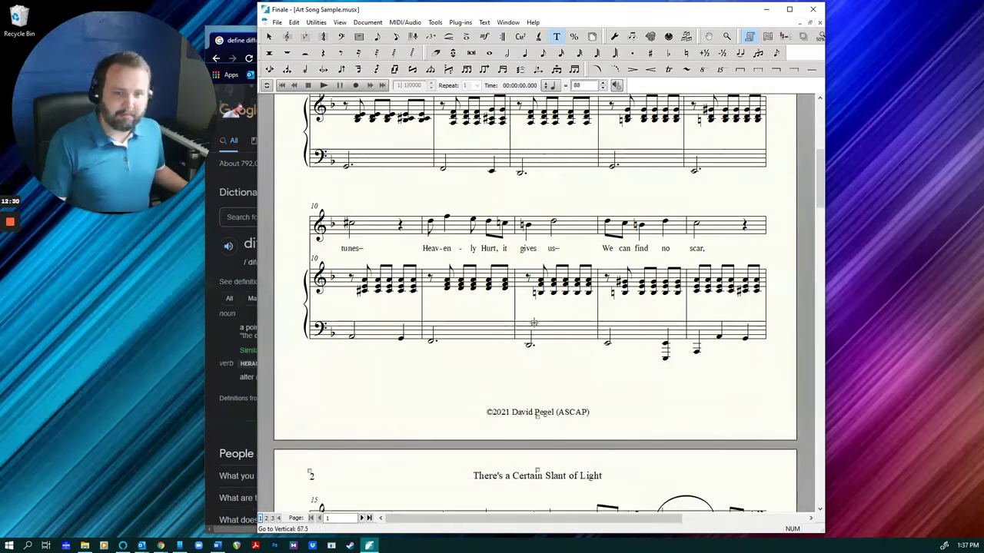
{"action": "scroll", "coordinate": [533, 323], "scroll_direction": "down", "scroll_amount": 1}
{"action": "scroll", "coordinate": [534, 323], "scroll_direction": "up", "scroll_amount": 3}
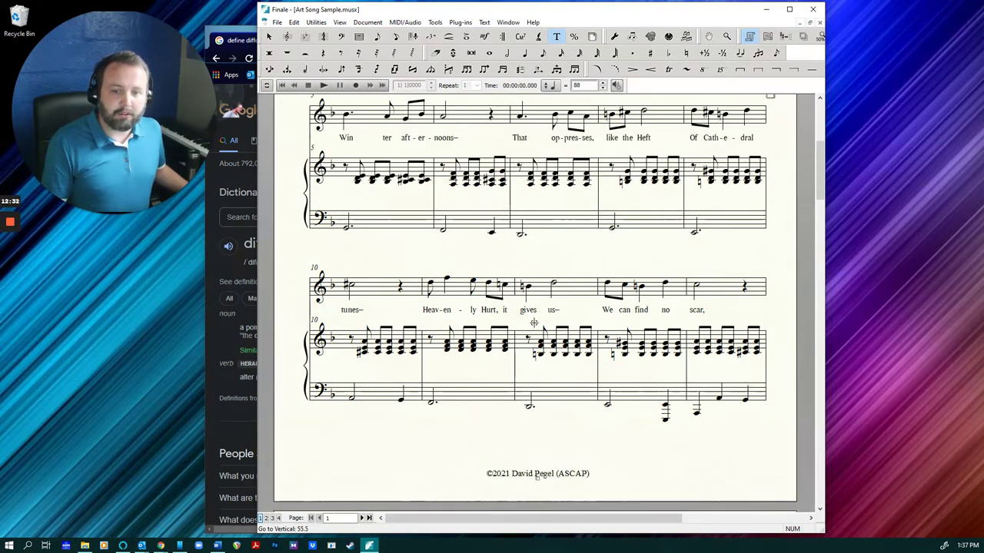
{"action": "scroll", "coordinate": [533, 323], "scroll_direction": "up", "scroll_amount": 6}
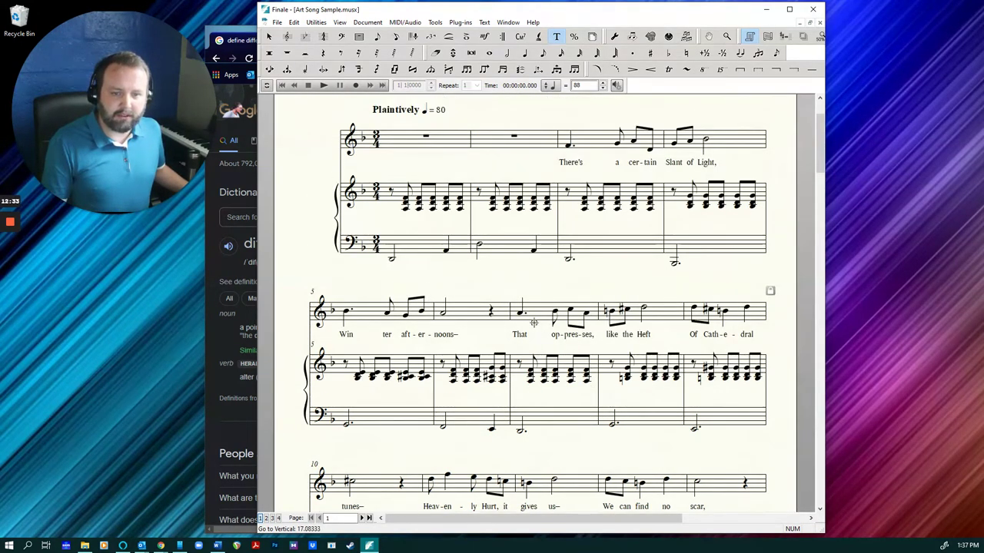
{"action": "scroll", "coordinate": [533, 323], "scroll_direction": "up", "scroll_amount": 1}
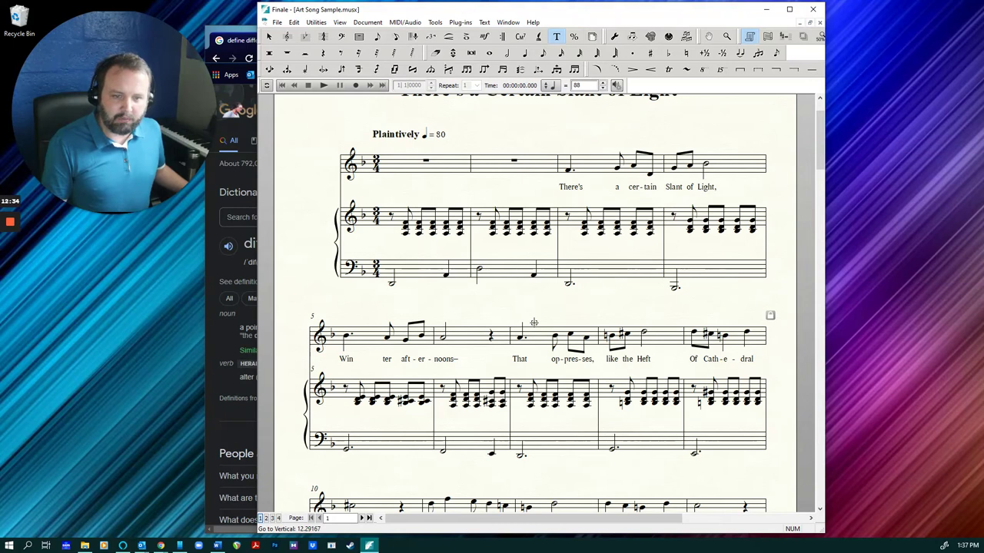
- Pick the Slur smart shape, test and delete a slur over the first vocal phrase, then show page 2
{"action": "left_click", "coordinate": [450, 39]}
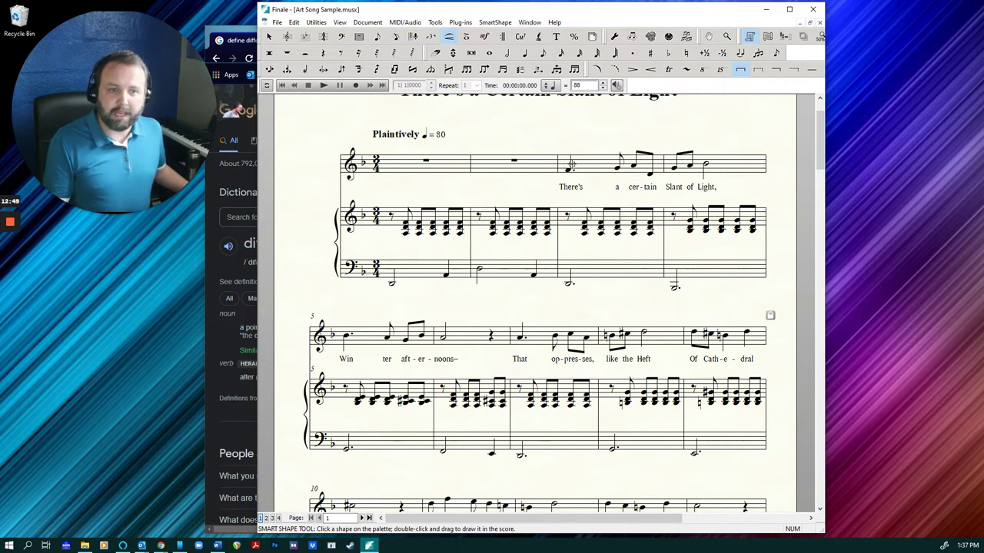
{"action": "left_click", "coordinate": [597, 69]}
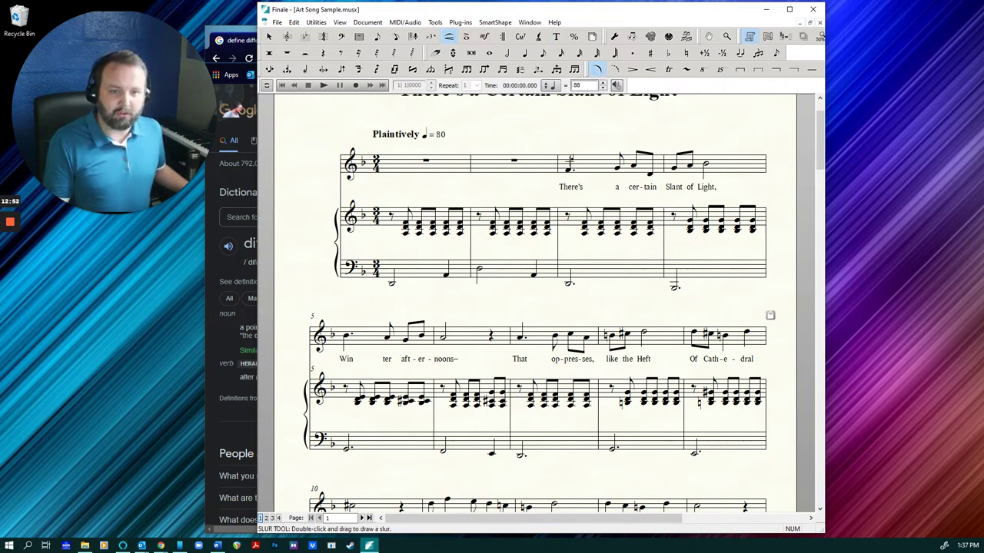
{"action": "left_click_drag", "start_coordinate": [570, 161], "coordinate": [705, 163]}
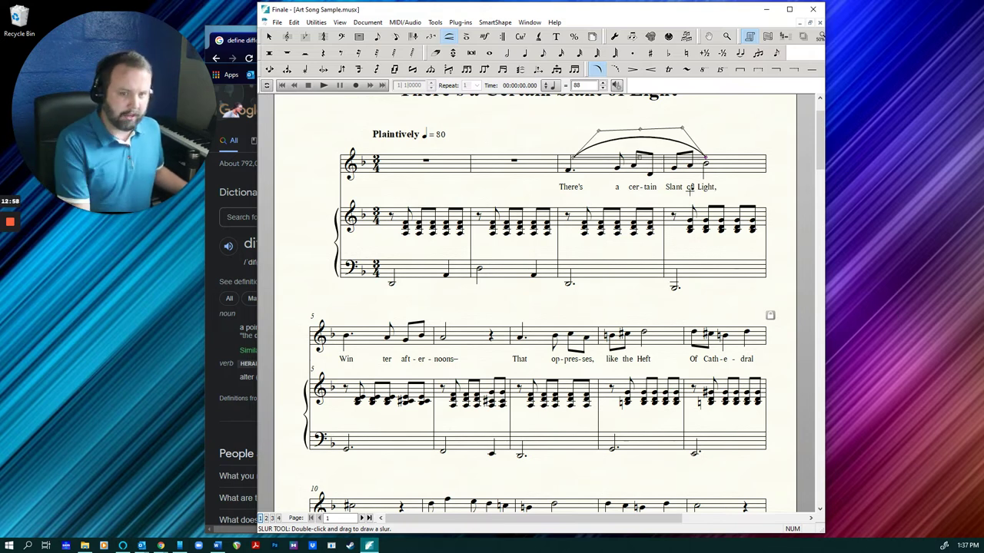
{"action": "key", "text": "Delete"}
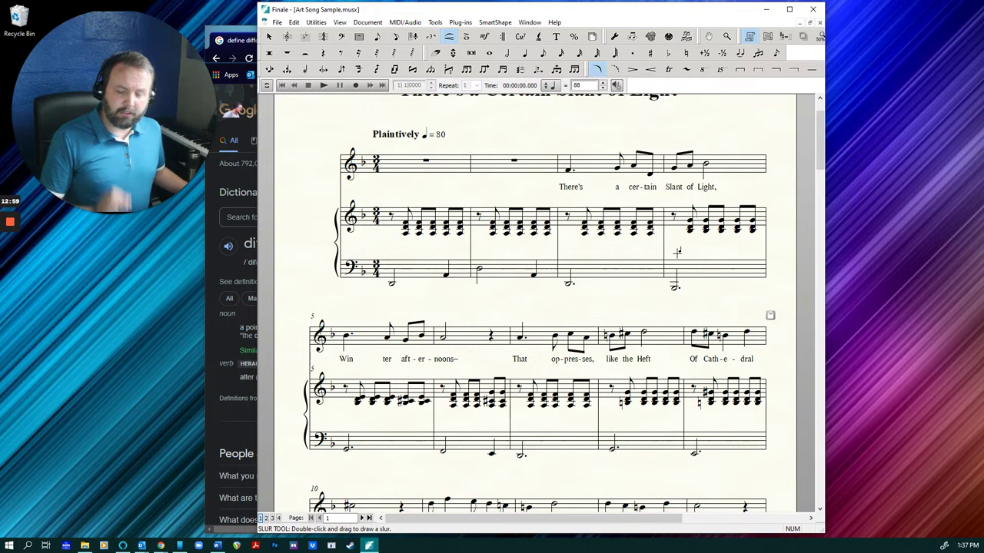
{"action": "scroll", "coordinate": [677, 251], "scroll_direction": "down", "scroll_amount": 5}
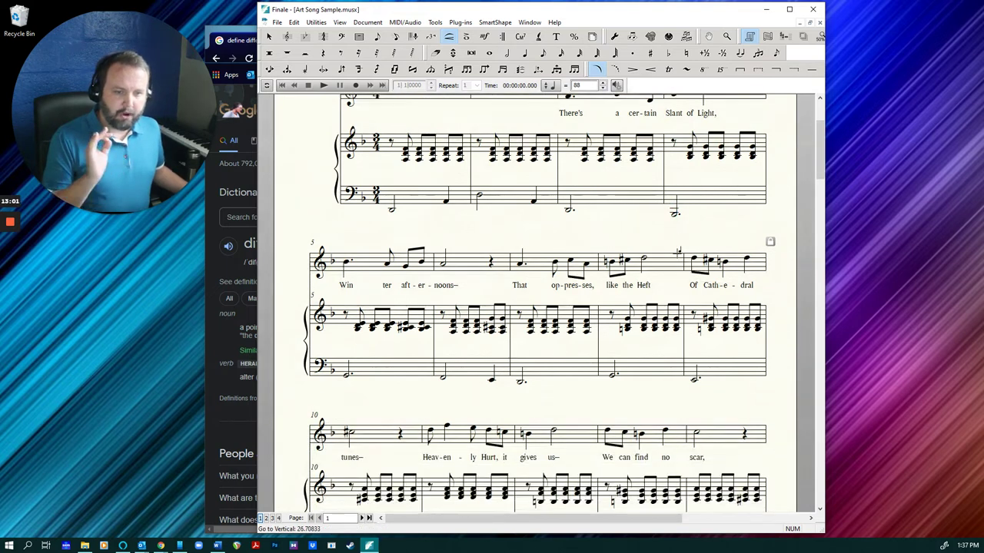
{"action": "scroll", "coordinate": [677, 251], "scroll_direction": "down", "scroll_amount": 8}
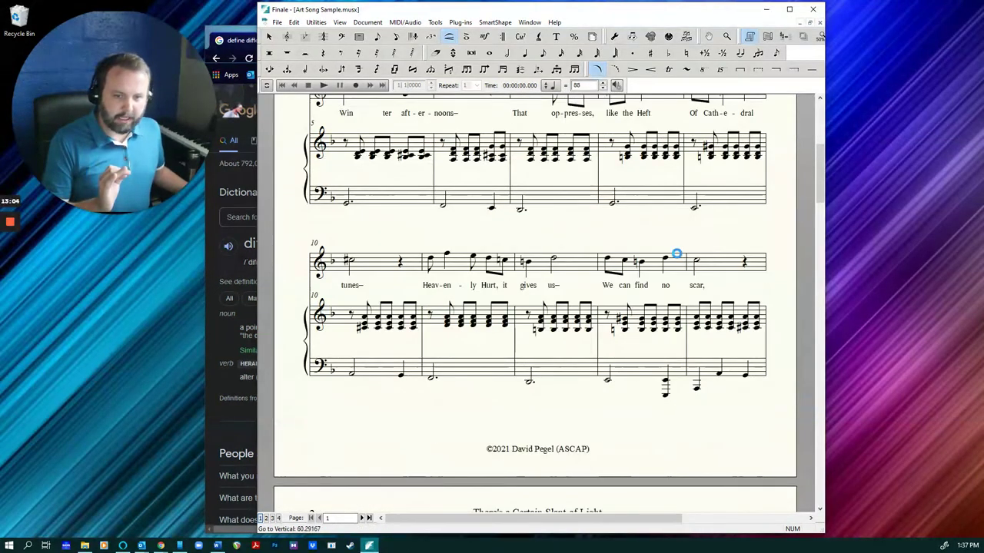
{"action": "scroll", "coordinate": [677, 251], "scroll_direction": "down", "scroll_amount": 5}
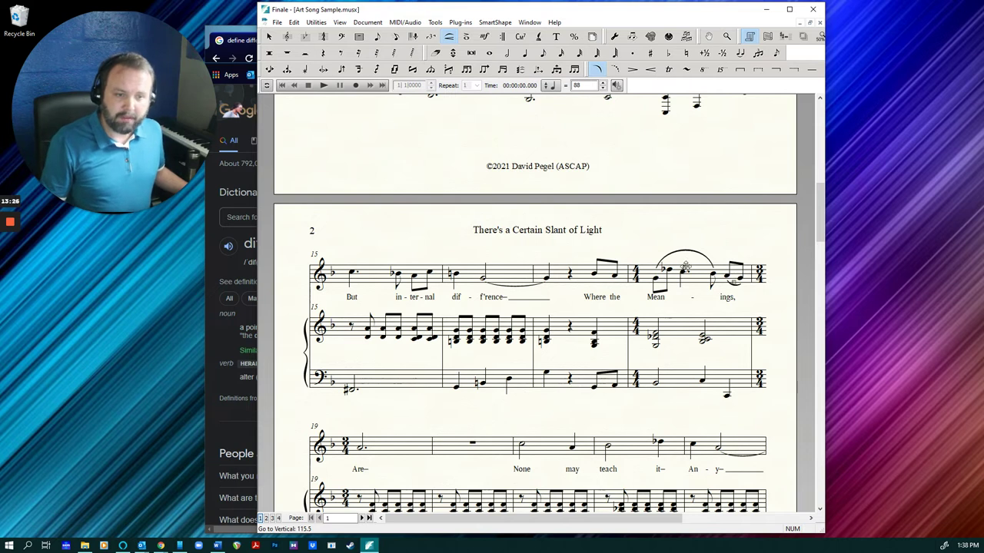
- Shift the left end of the measure-18 slur, slightly raising its arch
{"action": "left_click", "coordinate": [685, 252]}
{"action": "left_click_drag", "start_coordinate": [684, 243], "coordinate": [685, 255]}
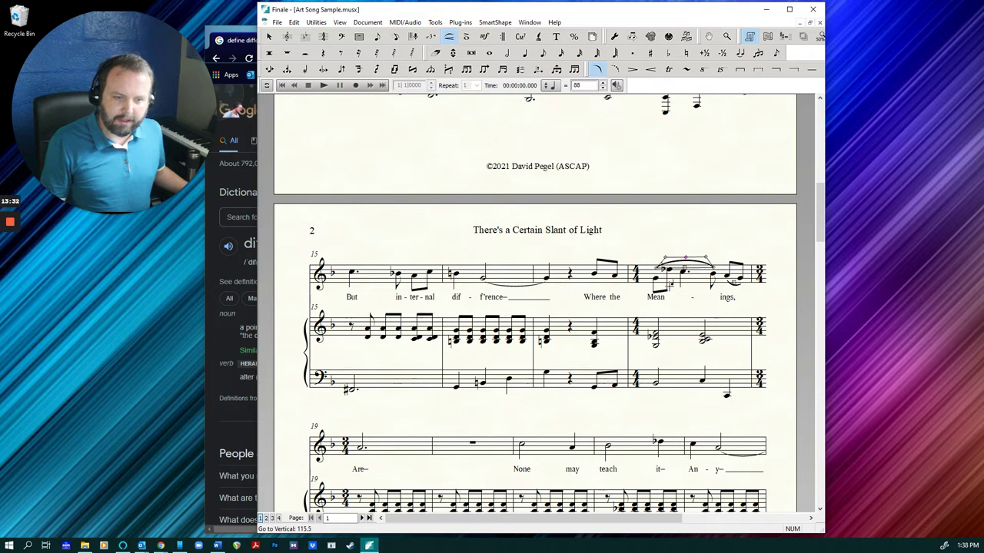
{"action": "key", "text": "ctrl+z"}
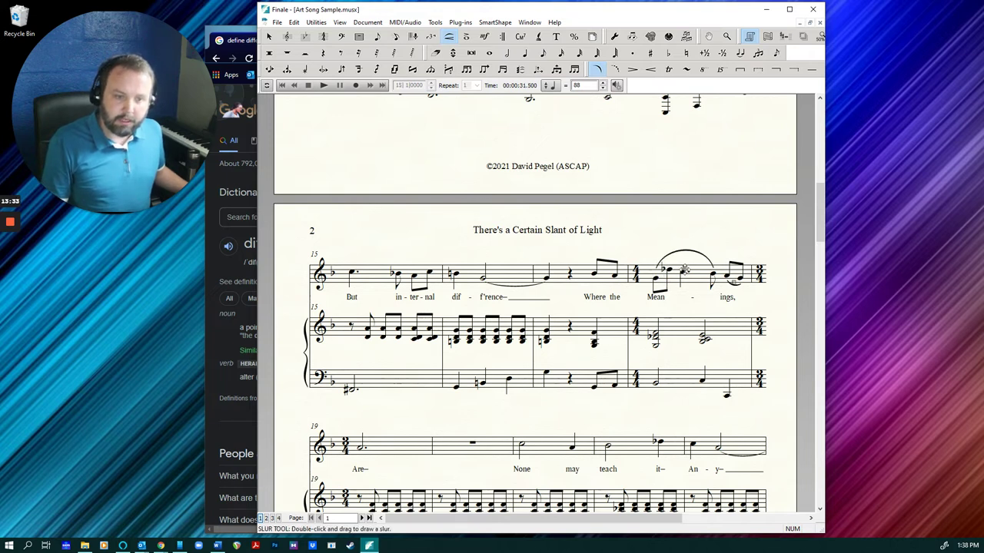
{"action": "left_click", "coordinate": [684, 269]}
{"action": "left_click_drag", "start_coordinate": [654, 269], "coordinate": [689, 253]}
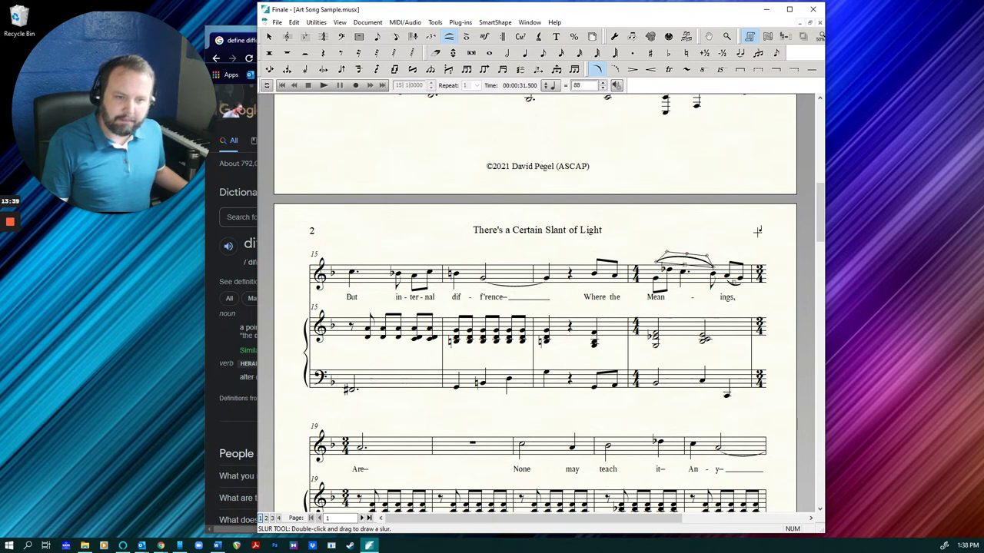
{"action": "left_click", "coordinate": [738, 256]}
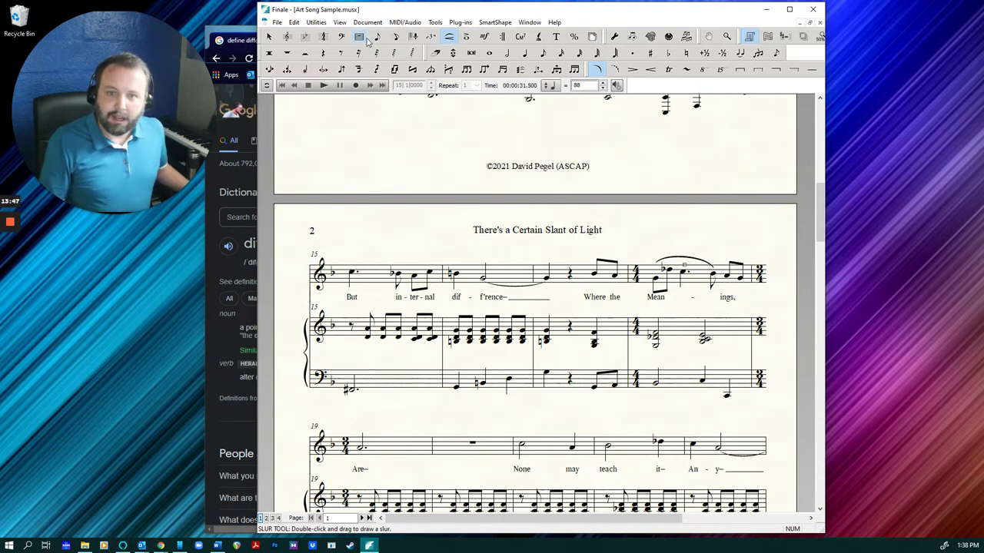
- Select the last eighth note of measure 18 in Simple Entry, then return to the Slur tool
{"action": "left_click", "coordinate": [377, 37]}
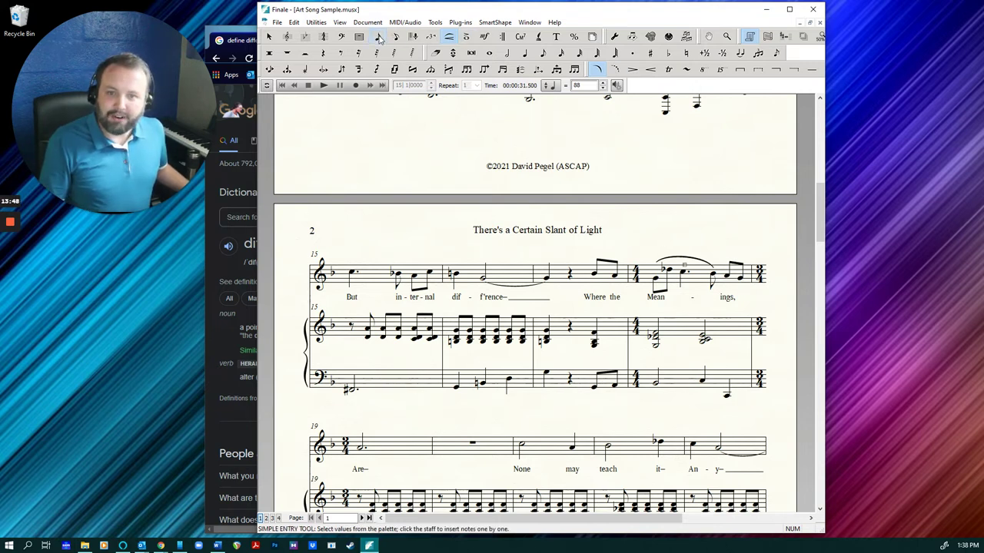
{"action": "left_click", "coordinate": [729, 277]}
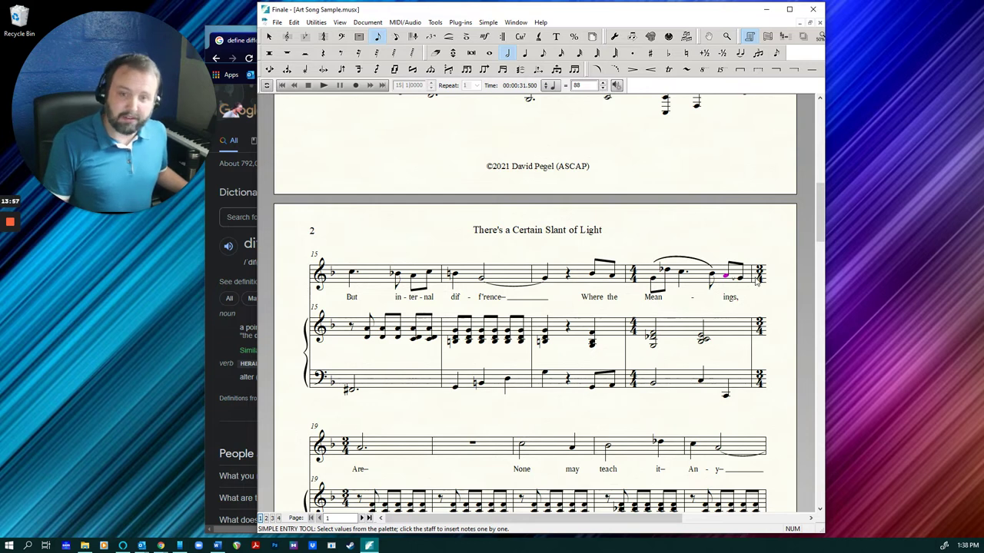
{"action": "left_click", "coordinate": [598, 69]}
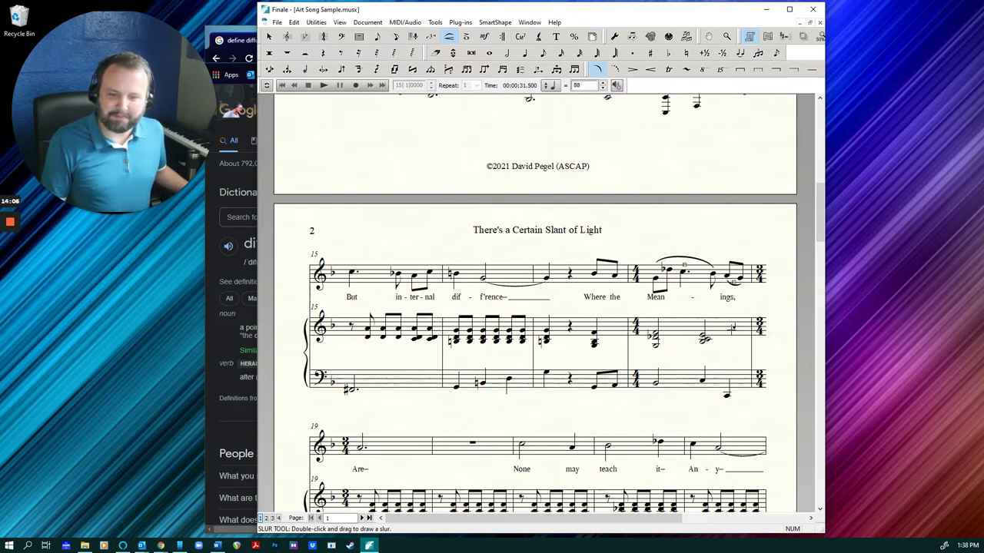
{"action": "scroll", "coordinate": [732, 330], "scroll_direction": "down", "scroll_amount": 3}
- Delete the stray slur beneath the final bass notes of measure 28 with the Selection Tool
{"action": "scroll", "coordinate": [732, 330], "scroll_direction": "down", "scroll_amount": 4}
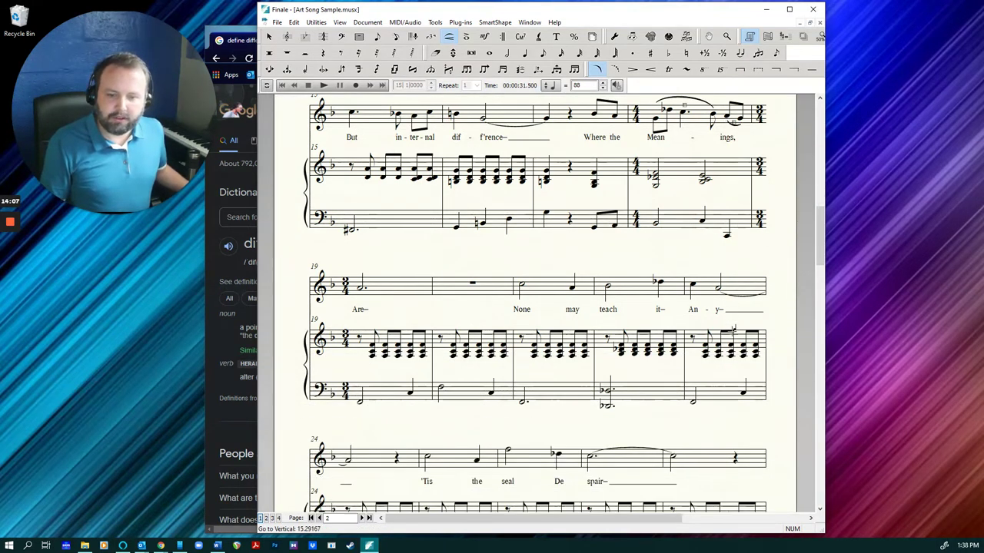
{"action": "scroll", "coordinate": [732, 330], "scroll_direction": "down", "scroll_amount": 6}
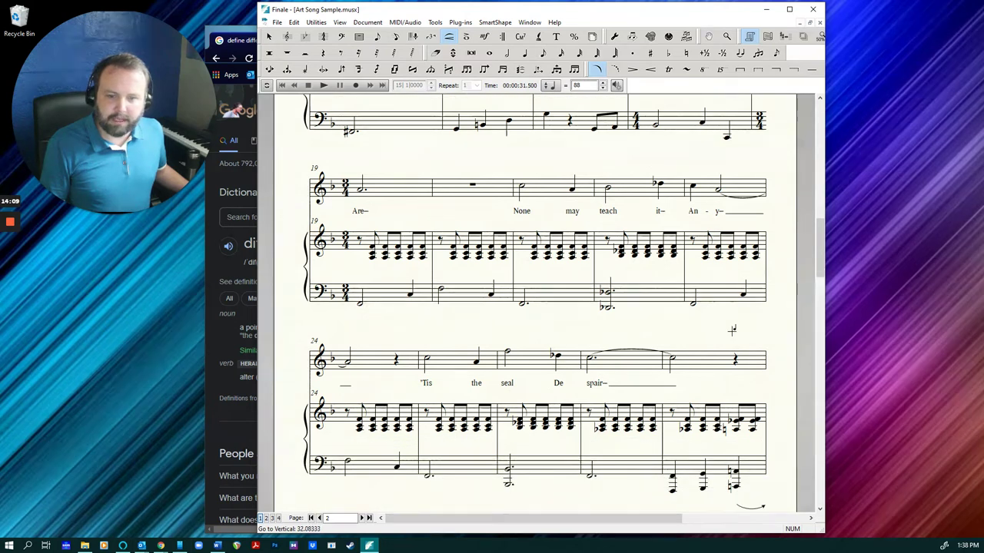
{"action": "left_click", "coordinate": [270, 37]}
{"action": "left_click", "coordinate": [756, 419]}
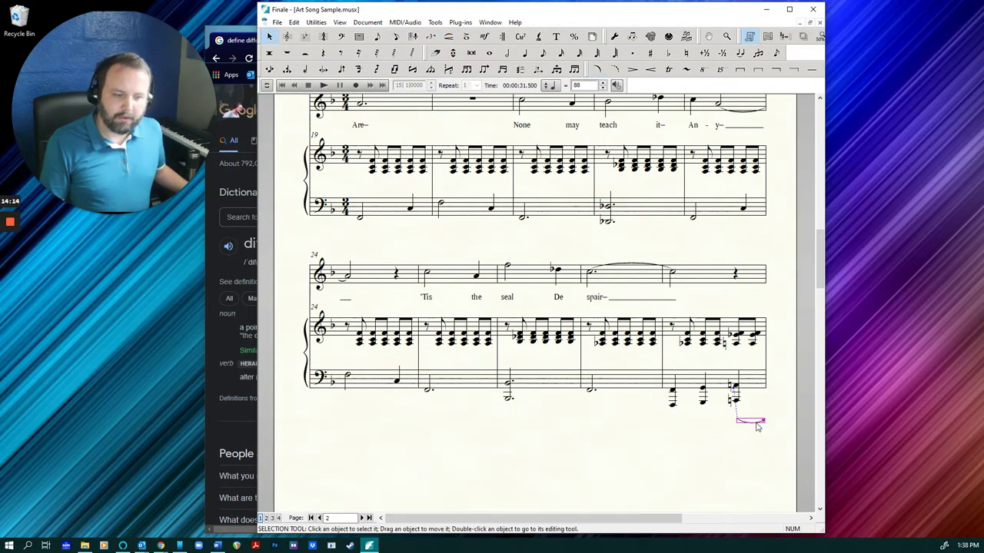
{"action": "key", "text": "Delete"}
{"action": "scroll", "coordinate": [687, 408], "scroll_direction": "down", "scroll_amount": 12}
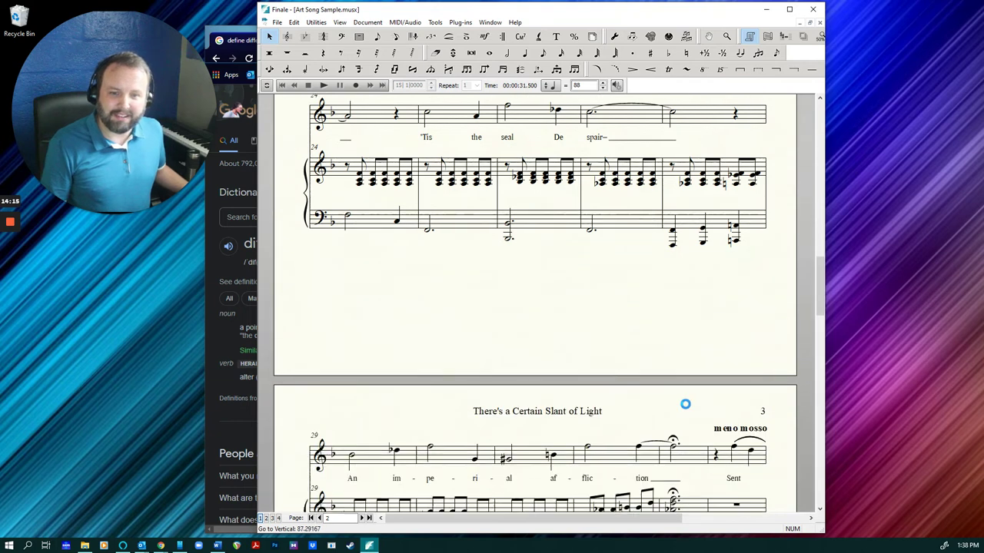
{"action": "scroll", "coordinate": [686, 408], "scroll_direction": "down", "scroll_amount": 3}
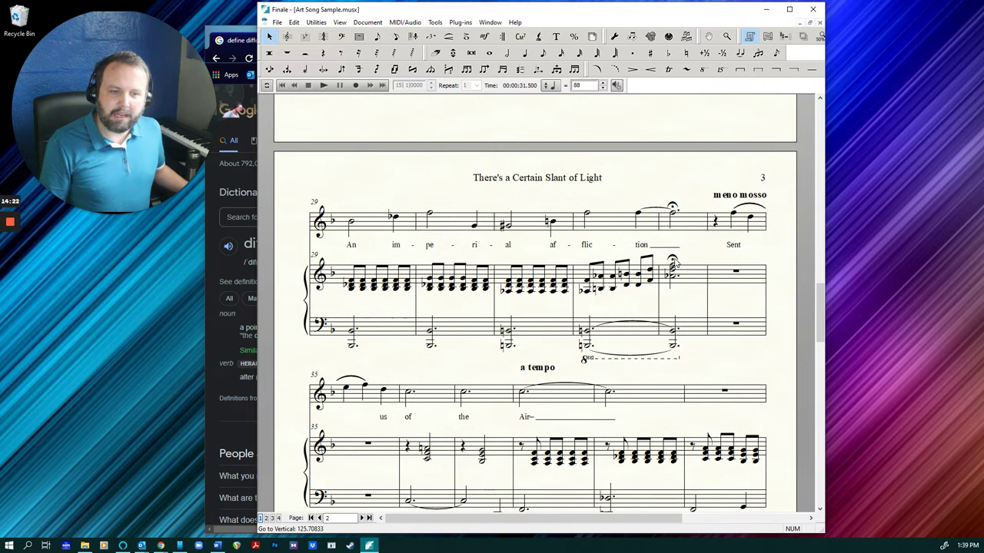
- Add a fermata to the bass note in measure 33
{"action": "left_click", "coordinate": [466, 36]}
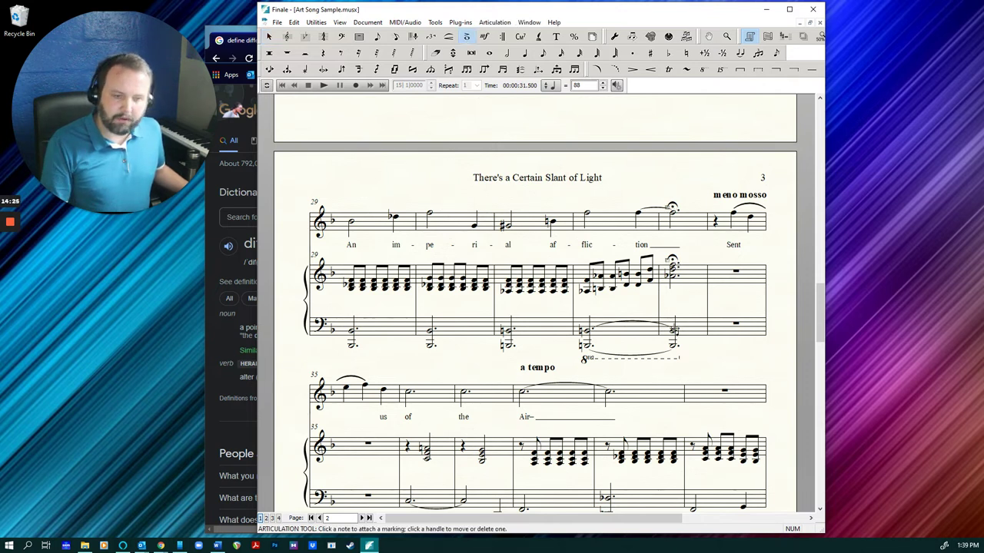
{"action": "left_click", "coordinate": [674, 329]}
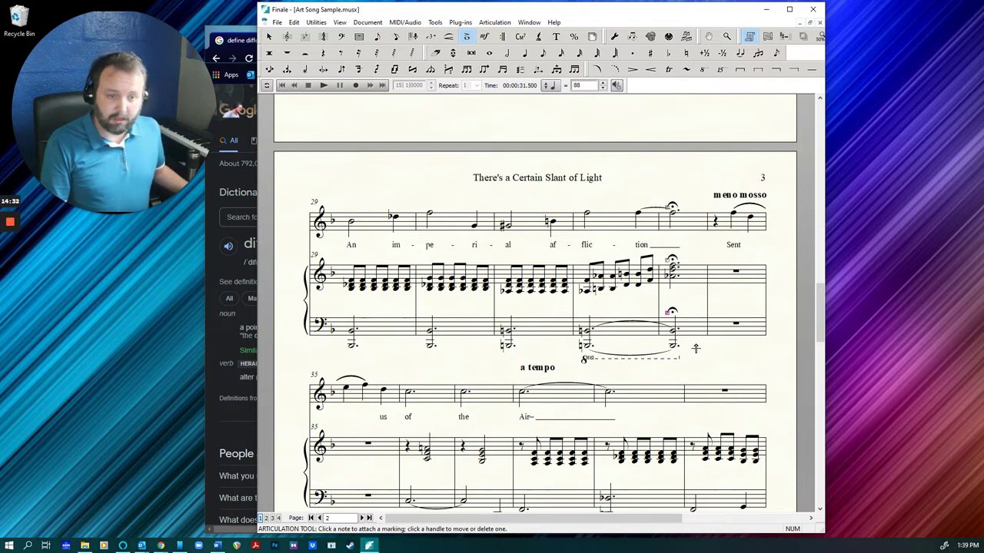
{"action": "scroll", "coordinate": [694, 348], "scroll_direction": "down", "scroll_amount": 1}
{"action": "scroll", "coordinate": [694, 348], "scroll_direction": "down", "scroll_amount": 10}
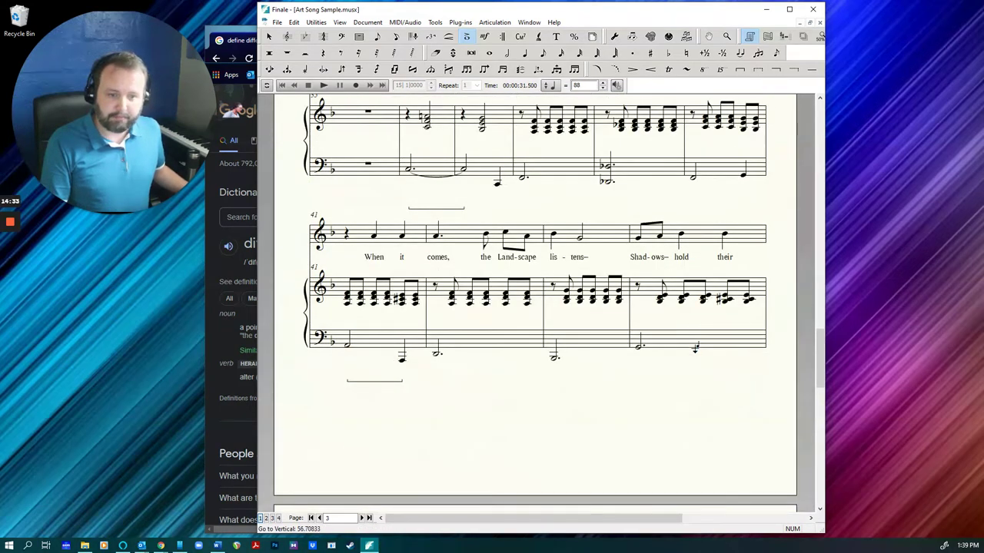
{"action": "scroll", "coordinate": [694, 348], "scroll_direction": "up", "scroll_amount": 2}
- Delete the stray arc near measures 47–48 and select the stray bracket lines around measures 56–57
{"action": "left_click", "coordinate": [449, 36]}
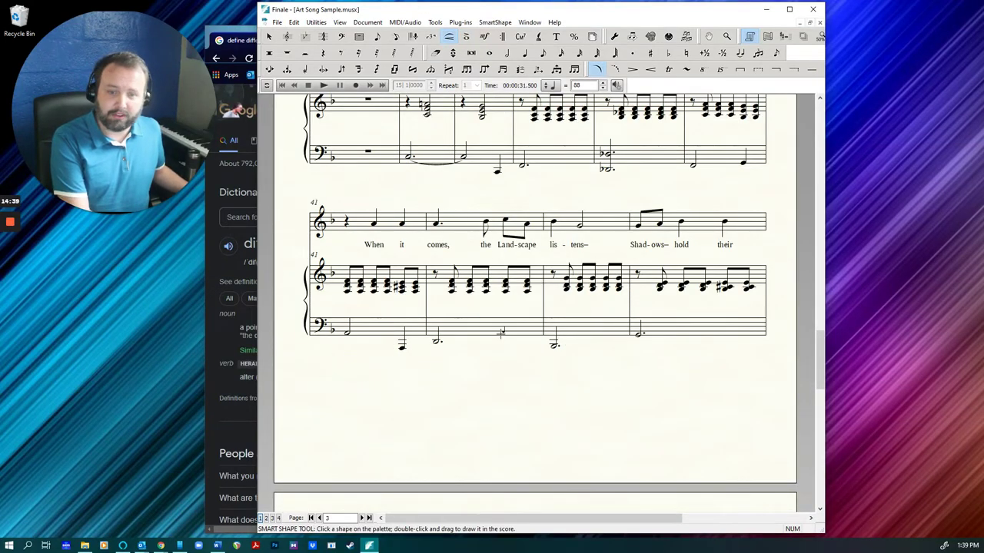
{"action": "scroll", "coordinate": [500, 333], "scroll_direction": "down", "scroll_amount": 8}
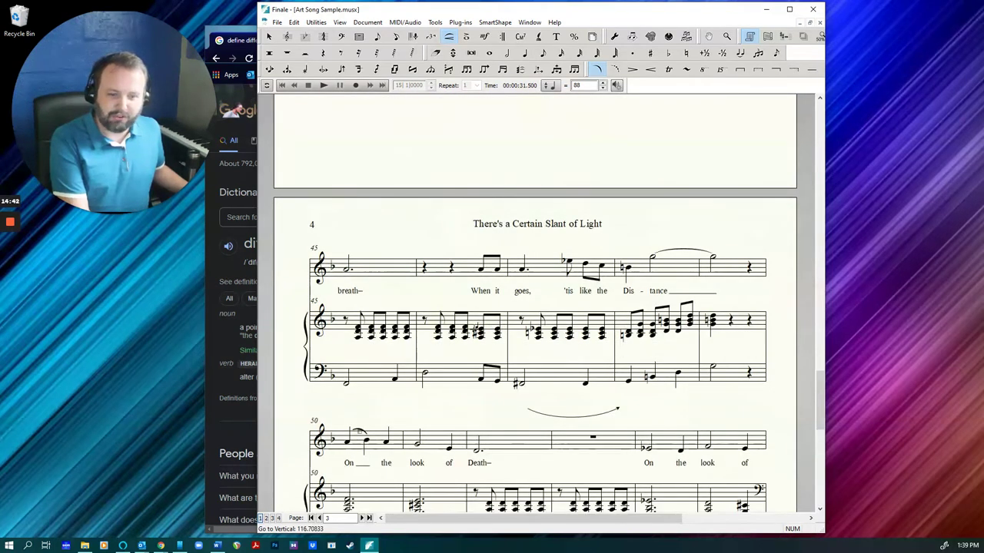
{"action": "left_click", "coordinate": [484, 36]}
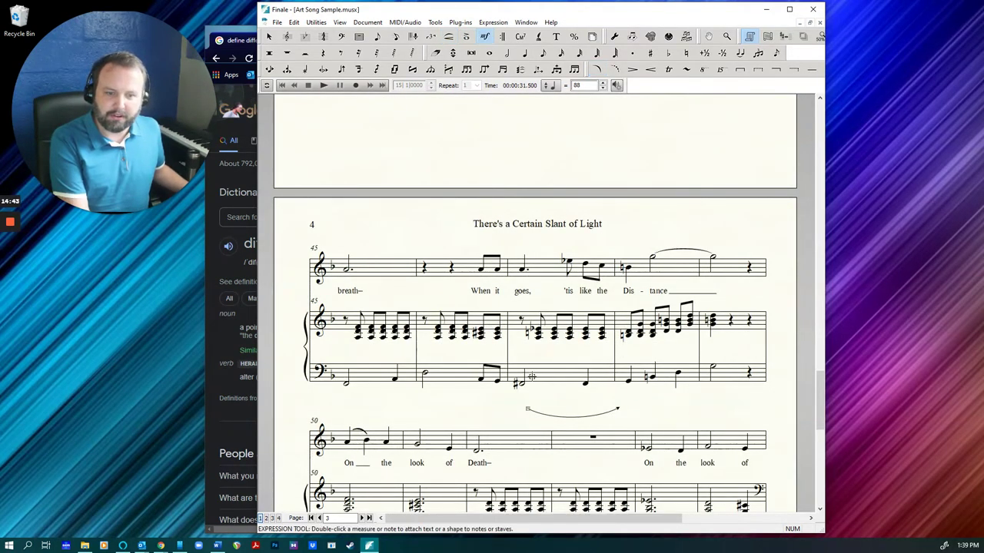
{"action": "left_click", "coordinate": [527, 411]}
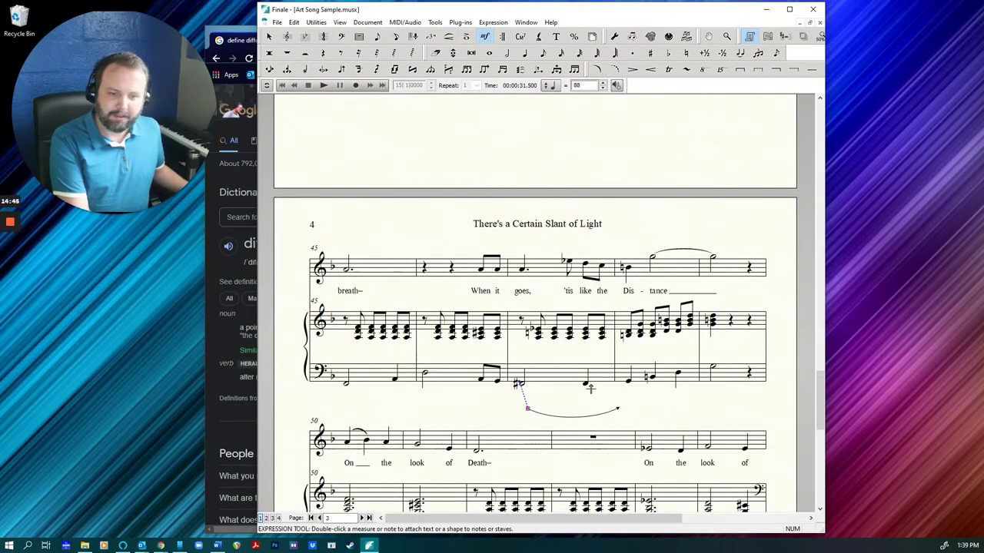
{"action": "key", "text": "Delete"}
{"action": "scroll", "coordinate": [529, 454], "scroll_direction": "down", "scroll_amount": 3}
{"action": "scroll", "coordinate": [584, 388], "scroll_direction": "down", "scroll_amount": 5}
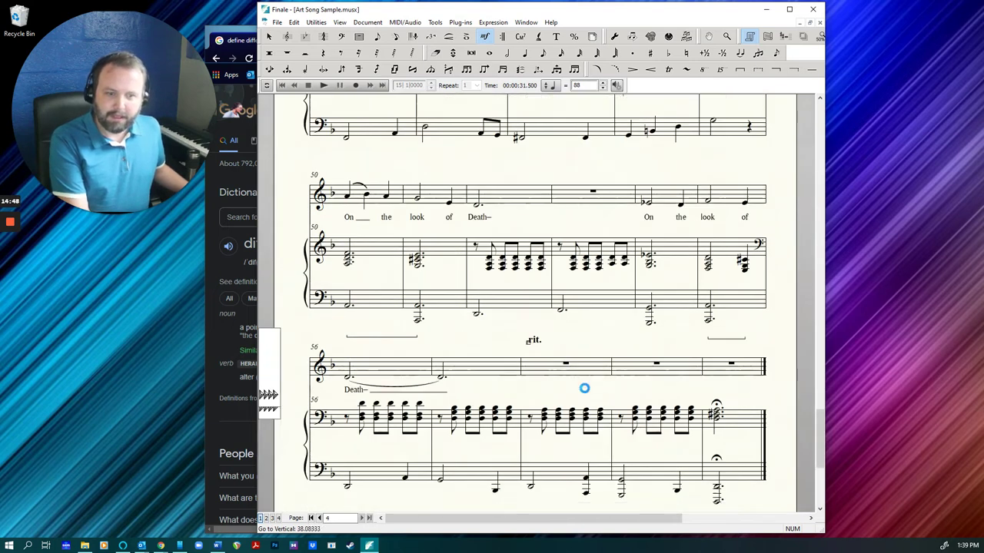
{"action": "left_click", "coordinate": [449, 36]}
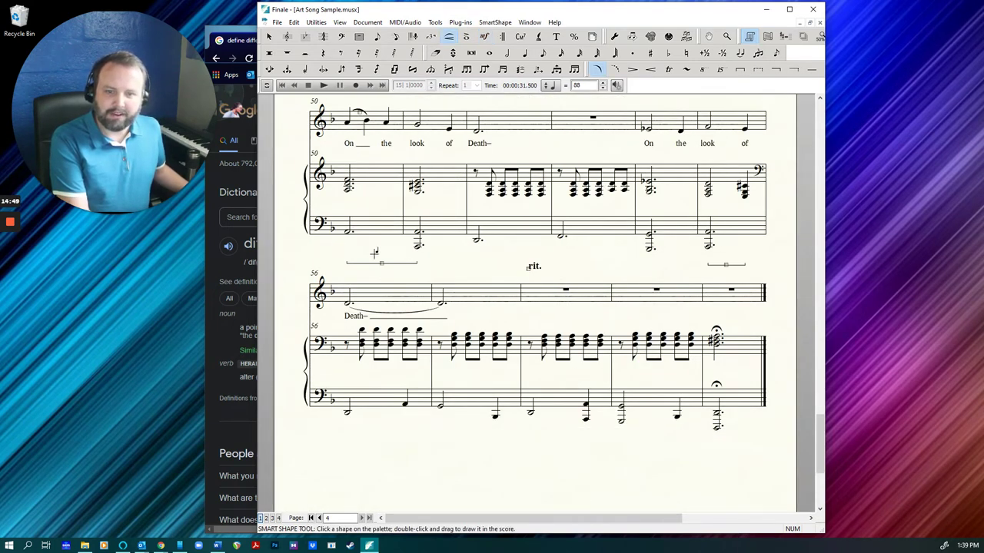
{"action": "left_click_drag", "start_coordinate": [365, 260], "coordinate": [501, 296]}
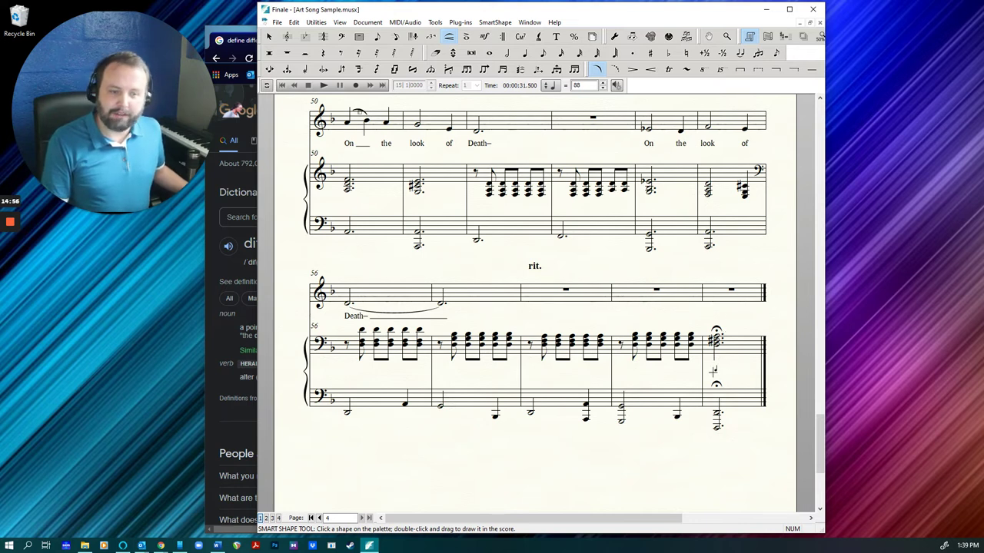
- Add a fermata over the whole rest in the last vocal measure, then return to page 1
{"action": "left_click", "coordinate": [465, 37]}
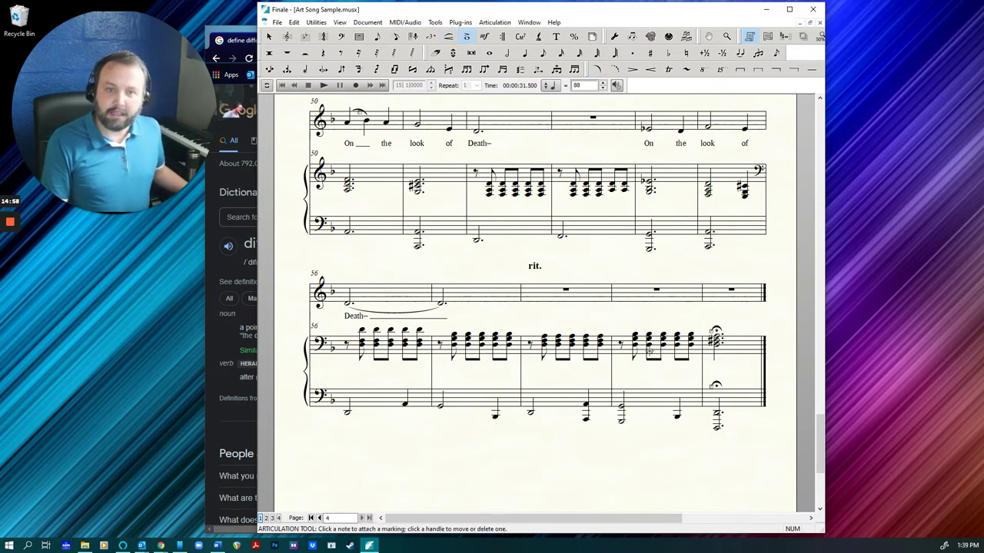
{"action": "left_click", "coordinate": [730, 291]}
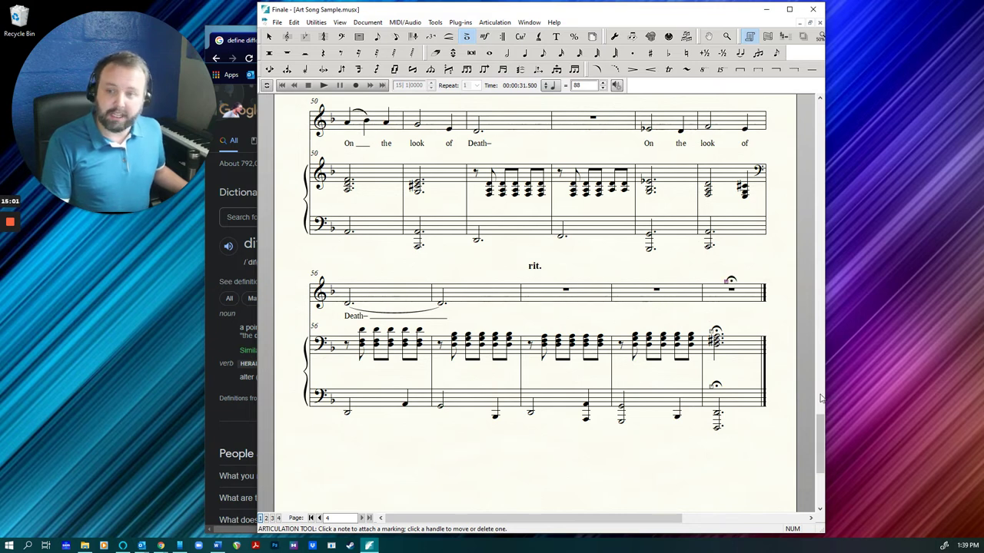
{"action": "left_click", "coordinate": [270, 37]}
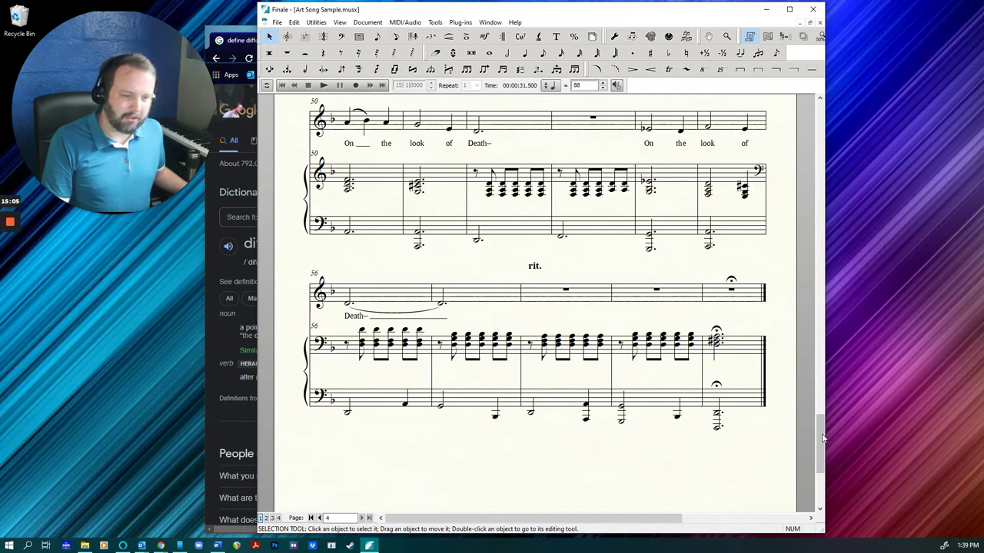
{"action": "mouse_move", "coordinate": [821, 443]}
{"action": "left_mouse_down"}
{"action": "mouse_move", "coordinate": [817, 353]}
{"action": "mouse_move", "coordinate": [825, 435]}
{"action": "left_mouse_up"}
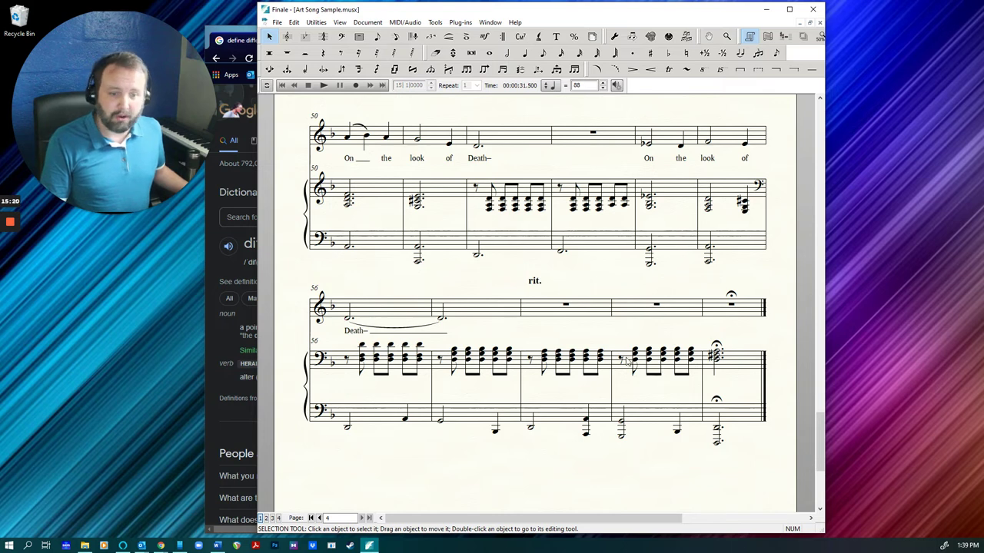
{"action": "left_click_drag", "start_coordinate": [821, 425], "coordinate": [818, 107]}
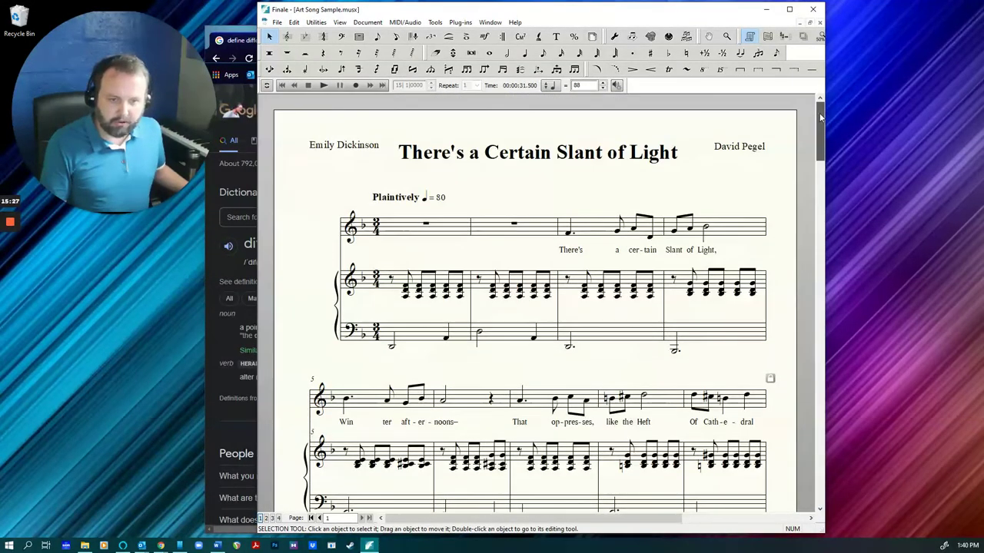
- Place the forte in the piano's measure 1, nudged slightly lower
{"action": "left_click", "coordinate": [485, 38]}
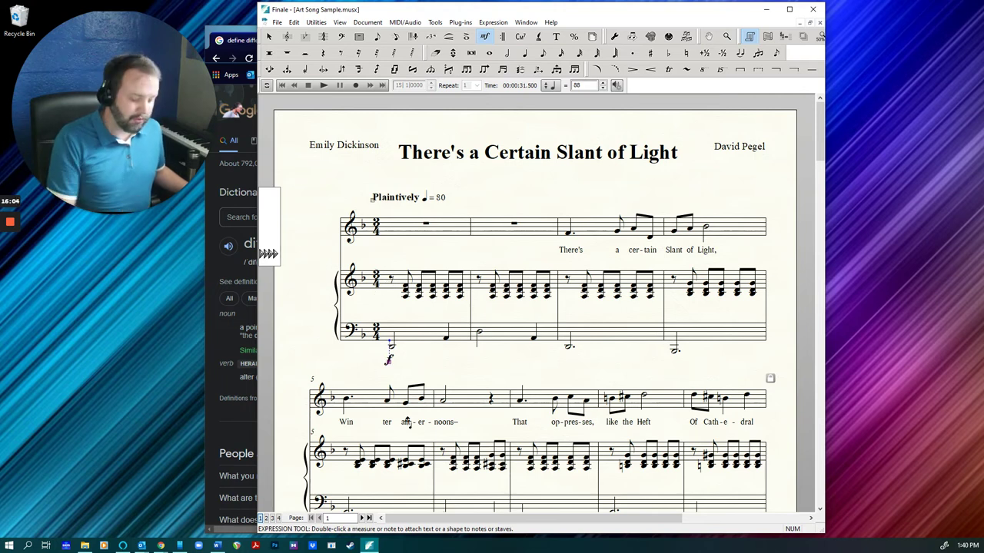
{"action": "left_click", "coordinate": [389, 300]}
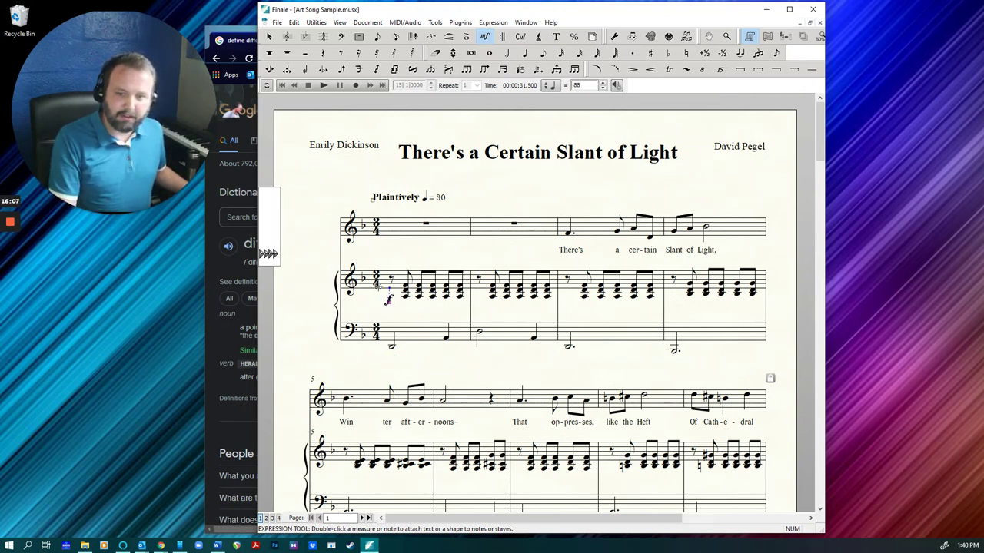
{"action": "left_click_drag", "start_coordinate": [389, 300], "coordinate": [388, 308]}
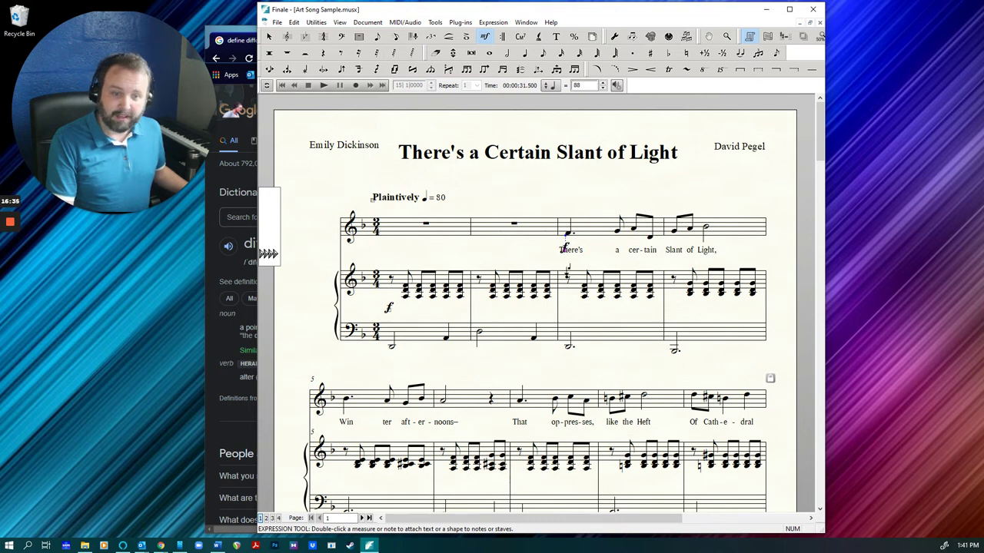
- Position a forte just above the voice's first note in measure 3
{"action": "left_click_drag", "start_coordinate": [566, 248], "coordinate": [567, 258]}
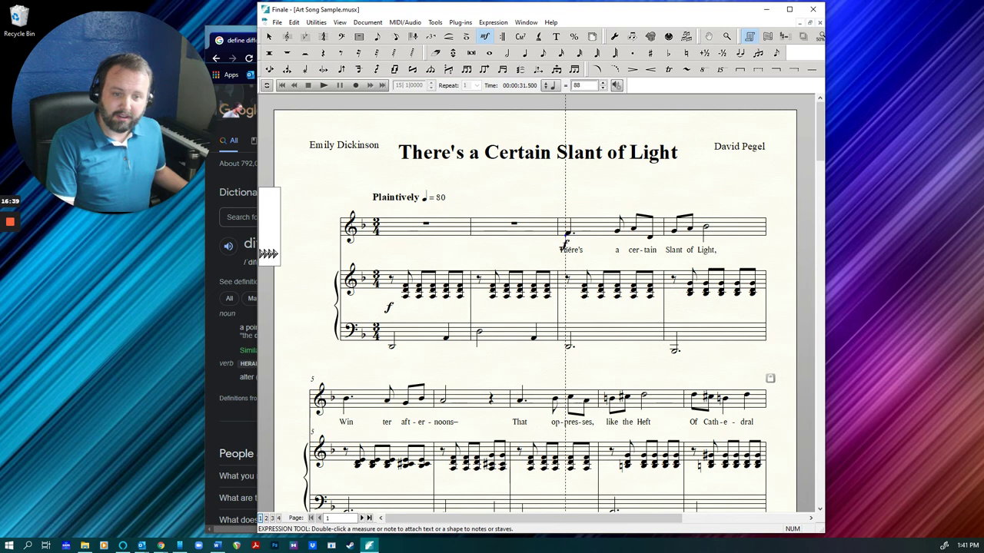
{"action": "left_click_drag", "start_coordinate": [564, 244], "coordinate": [565, 210]}
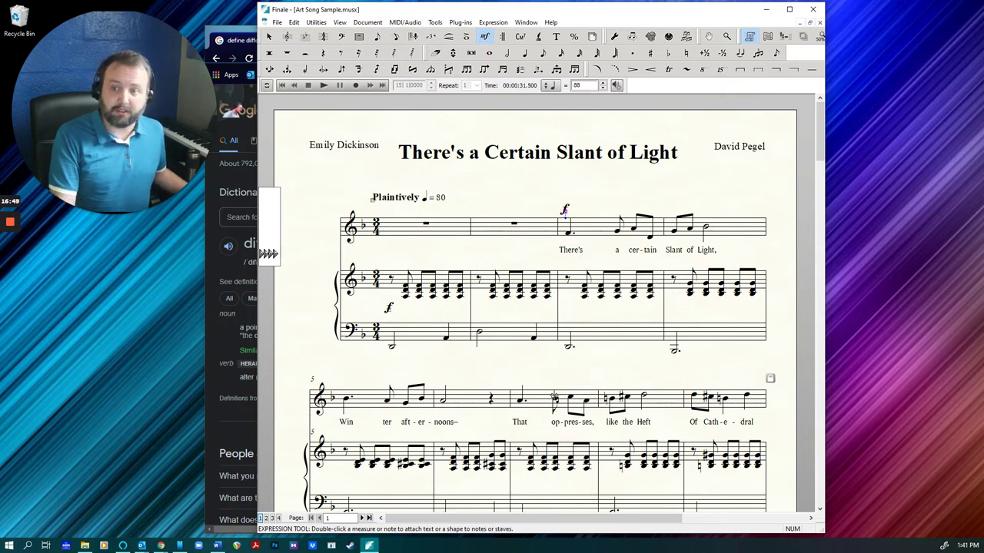
{"action": "scroll", "coordinate": [540, 415], "scroll_direction": "down", "scroll_amount": 3}
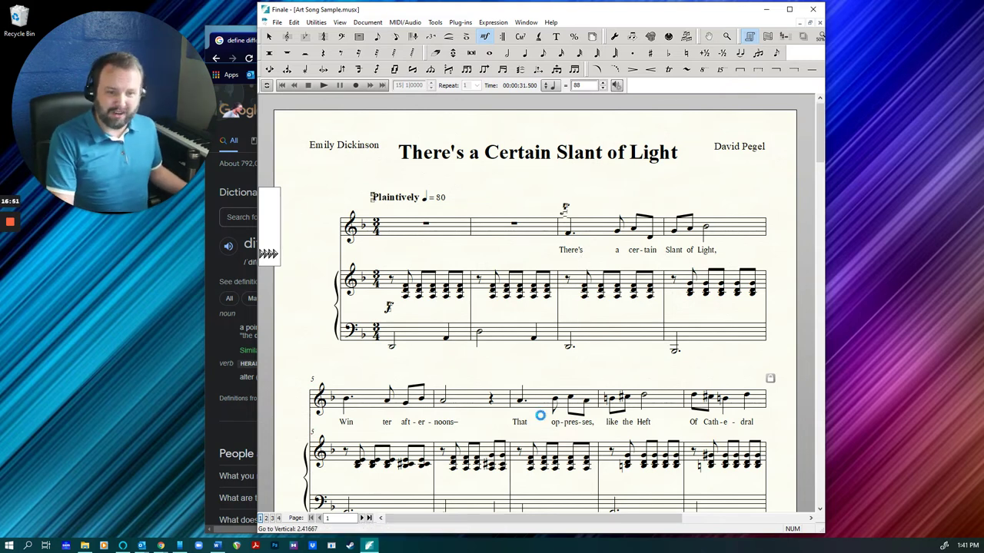
{"action": "scroll", "coordinate": [540, 415], "scroll_direction": "down", "scroll_amount": 1}
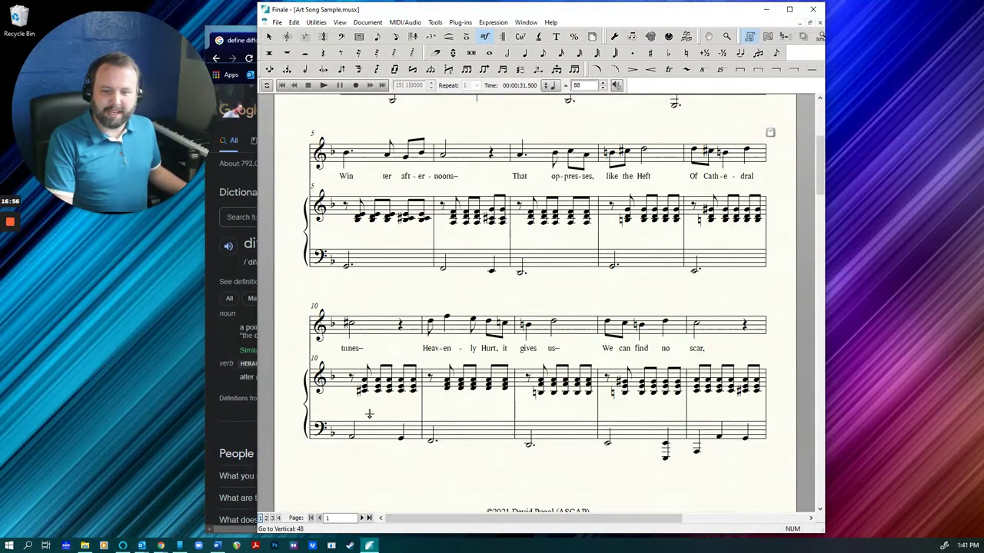
{"action": "scroll", "coordinate": [738, 396], "scroll_direction": "down", "scroll_amount": 2}
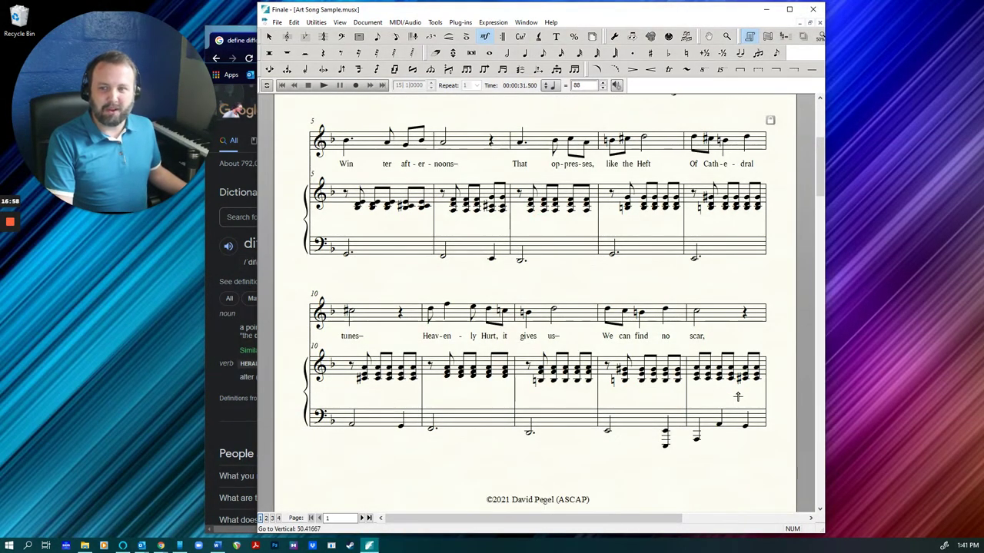
{"action": "scroll", "coordinate": [737, 396], "scroll_direction": "up", "scroll_amount": 3}
{"action": "scroll", "coordinate": [738, 399], "scroll_direction": "down", "scroll_amount": 10}
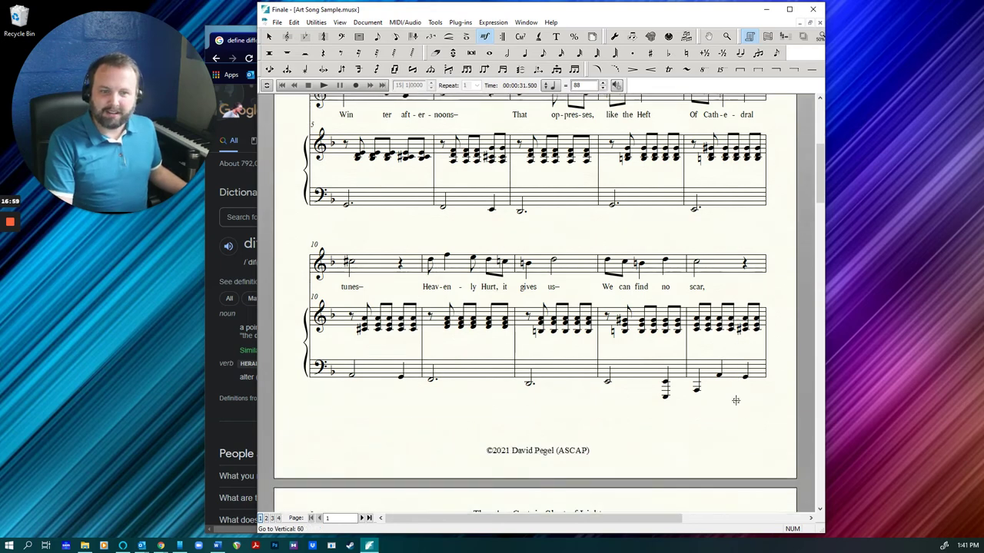
{"action": "scroll", "coordinate": [736, 400], "scroll_direction": "down", "scroll_amount": 6}
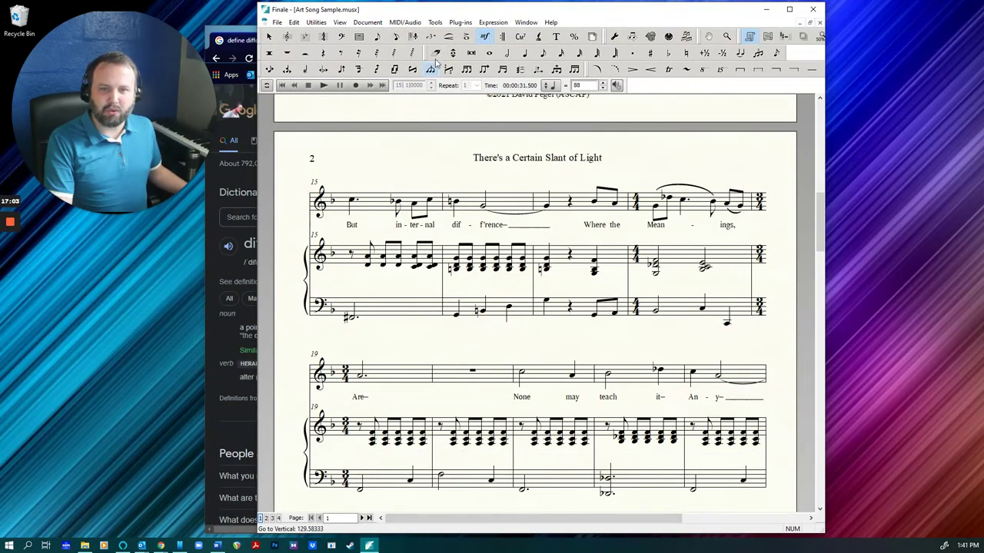
- Shorten the piano hairpin under bars 19–20 so it ends before bar 21
{"action": "left_click", "coordinate": [449, 36]}
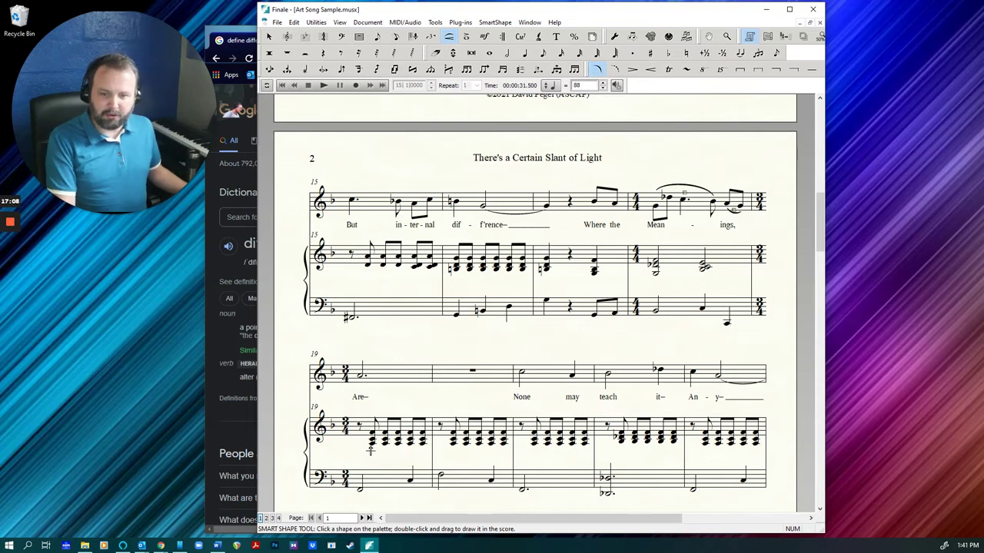
{"action": "left_click_drag", "start_coordinate": [370, 451], "coordinate": [510, 453]}
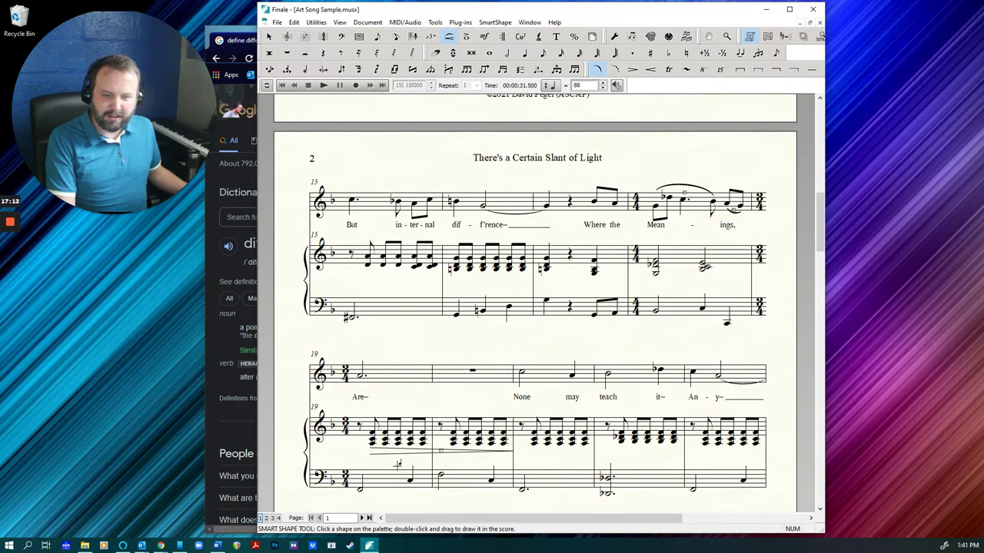
{"action": "left_click", "coordinate": [441, 453]}
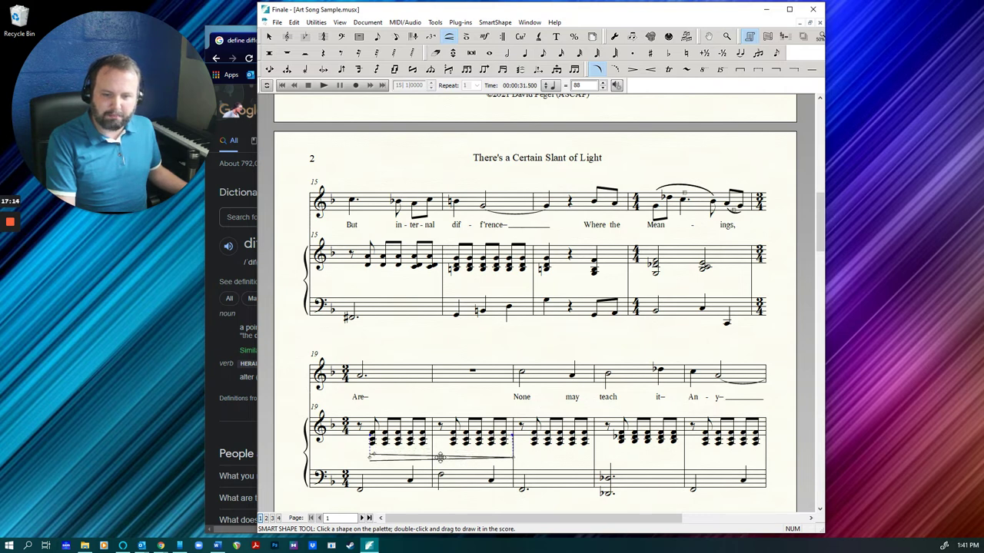
{"action": "left_click_drag", "start_coordinate": [513, 458], "coordinate": [509, 457]}
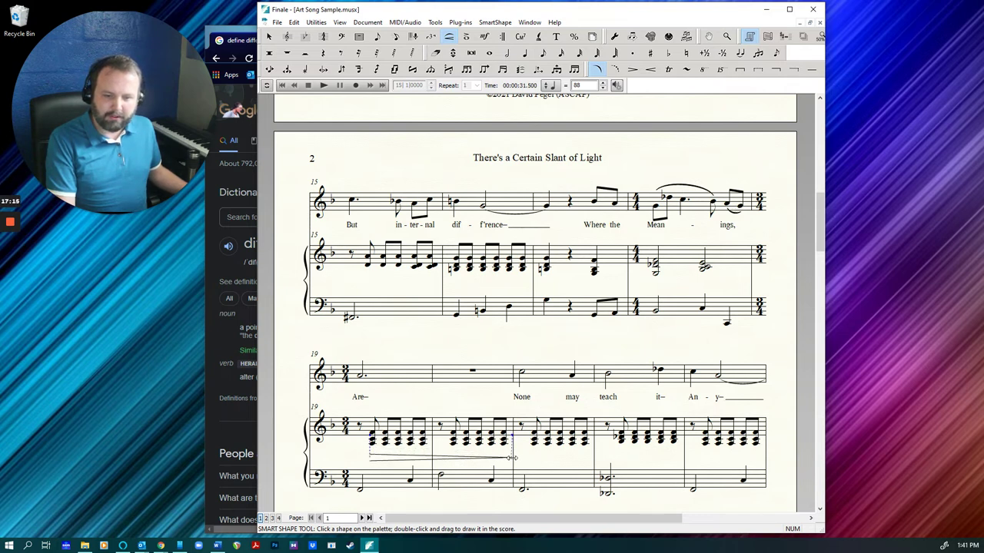
- Add mp below the piano and above the vocal staff at bar 21
{"action": "left_click", "coordinate": [484, 36]}
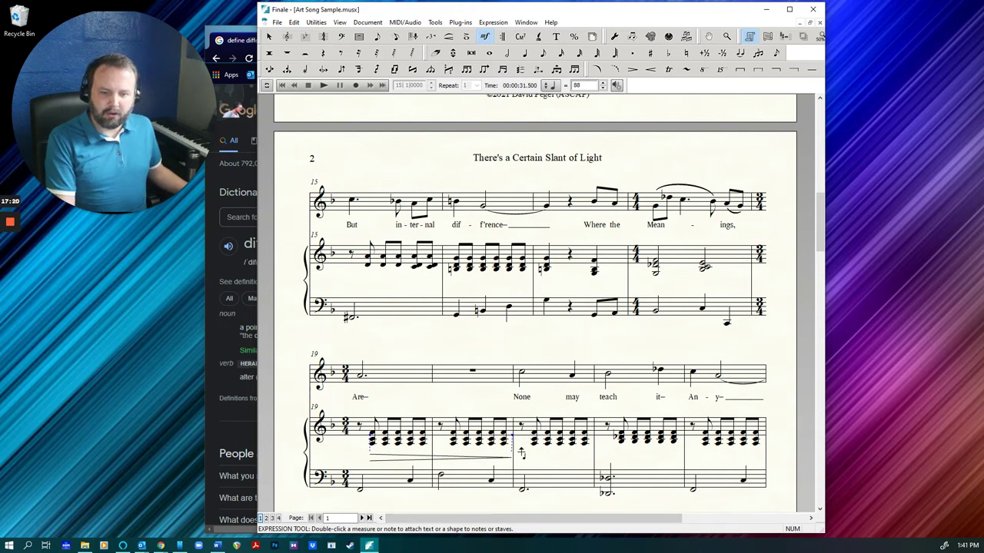
{"action": "left_click", "coordinate": [521, 454]}
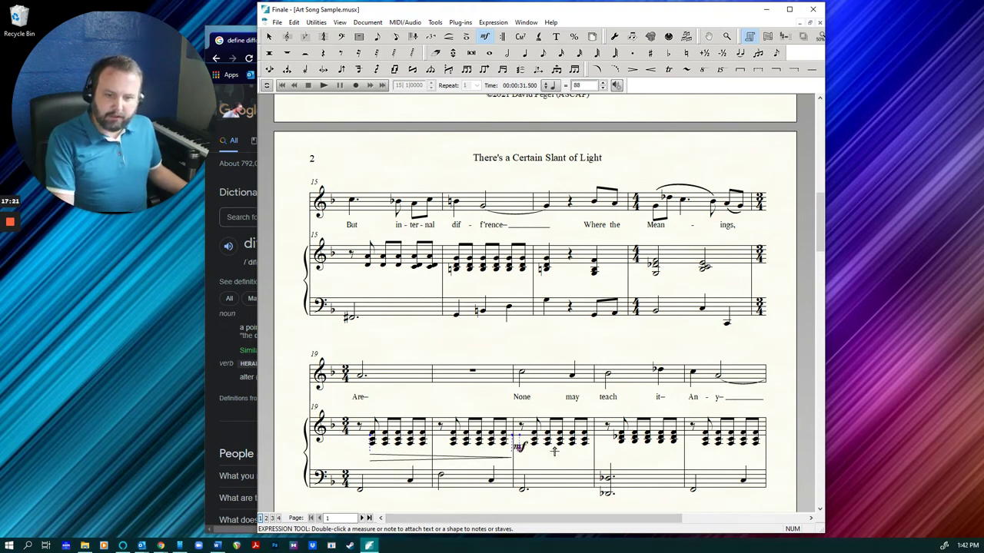
{"action": "left_click", "coordinate": [530, 467]}
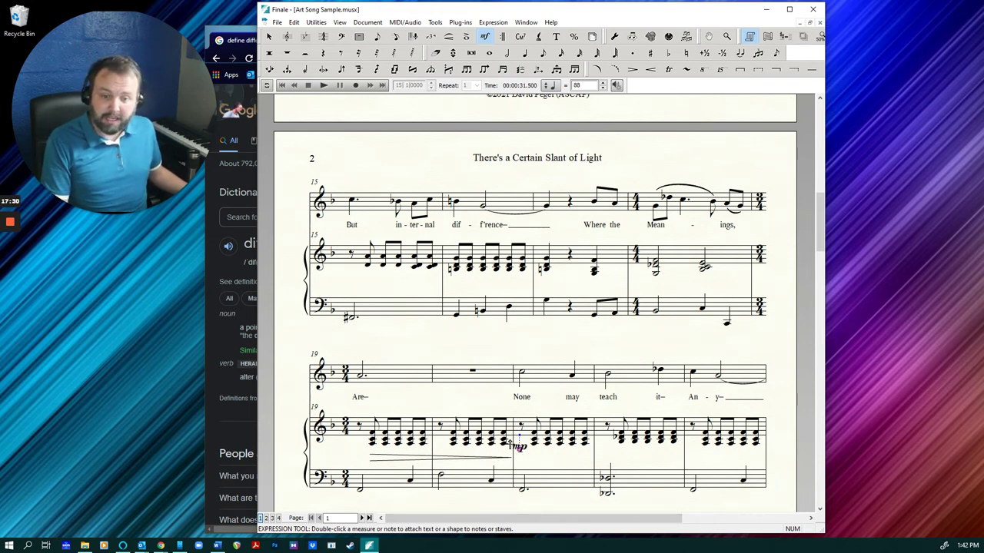
{"action": "left_click_drag", "start_coordinate": [518, 446], "coordinate": [523, 458]}
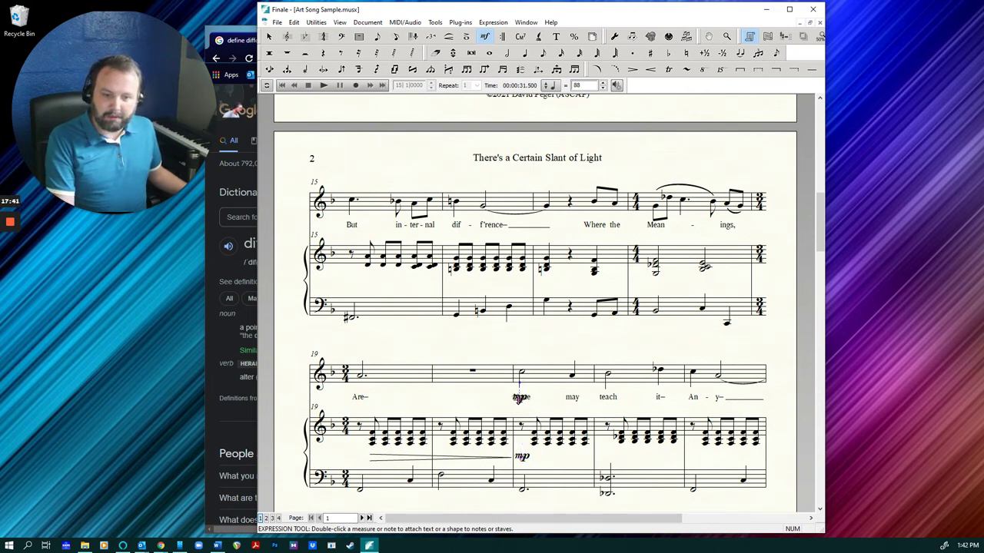
{"action": "left_click_drag", "start_coordinate": [520, 397], "coordinate": [519, 358]}
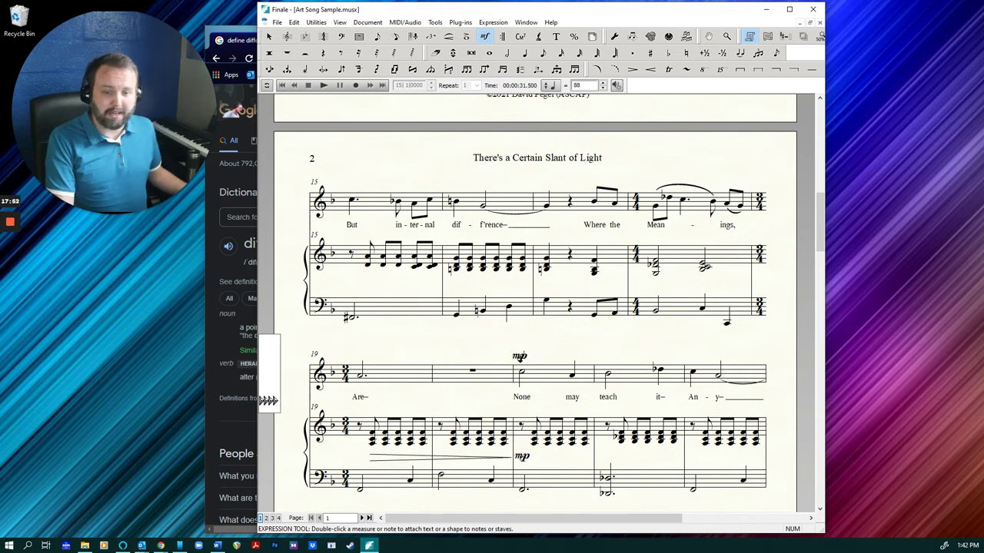
- Draw a crescendo hairpin across bar 28 of the piano's treble staff
{"action": "scroll", "coordinate": [550, 417], "scroll_direction": "down", "scroll_amount": 1}
{"action": "scroll", "coordinate": [550, 418], "scroll_direction": "down", "scroll_amount": 6}
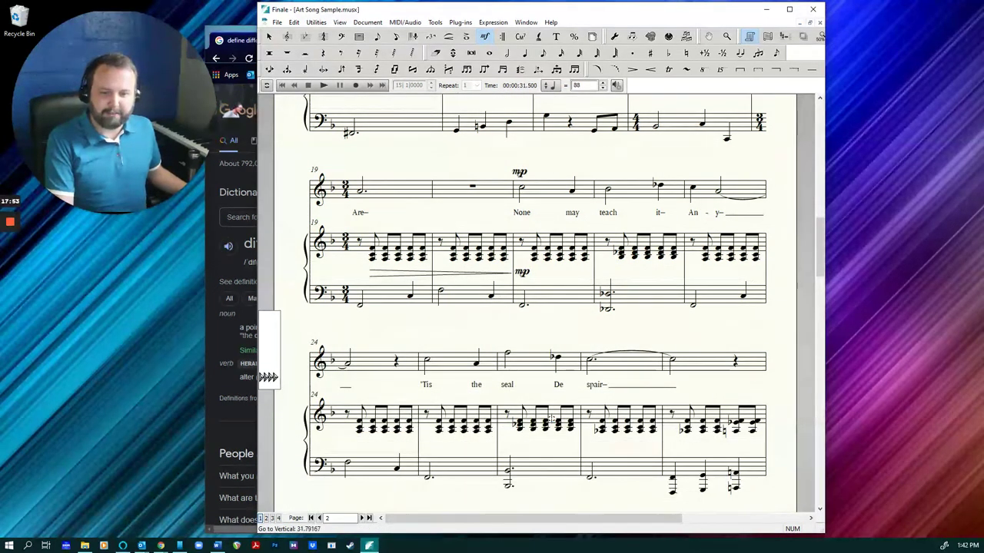
{"action": "scroll", "coordinate": [551, 418], "scroll_direction": "down", "scroll_amount": 3}
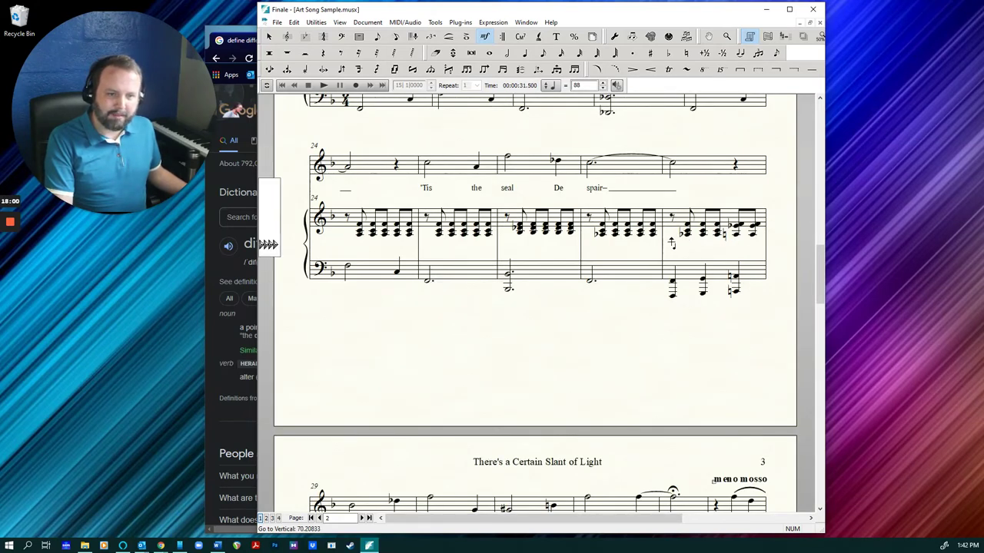
{"action": "left_click", "coordinate": [650, 69]}
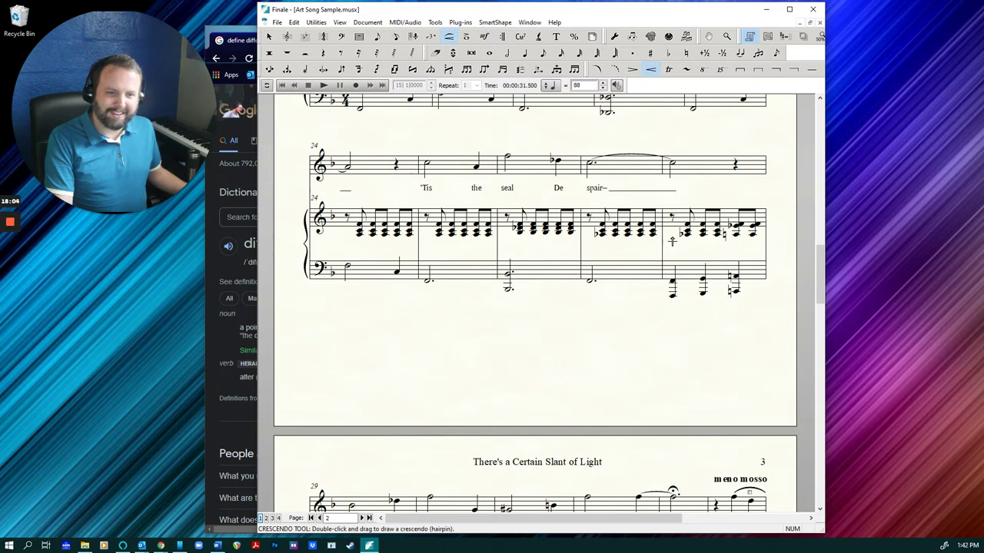
{"action": "left_click_drag", "start_coordinate": [671, 243], "coordinate": [763, 249]}
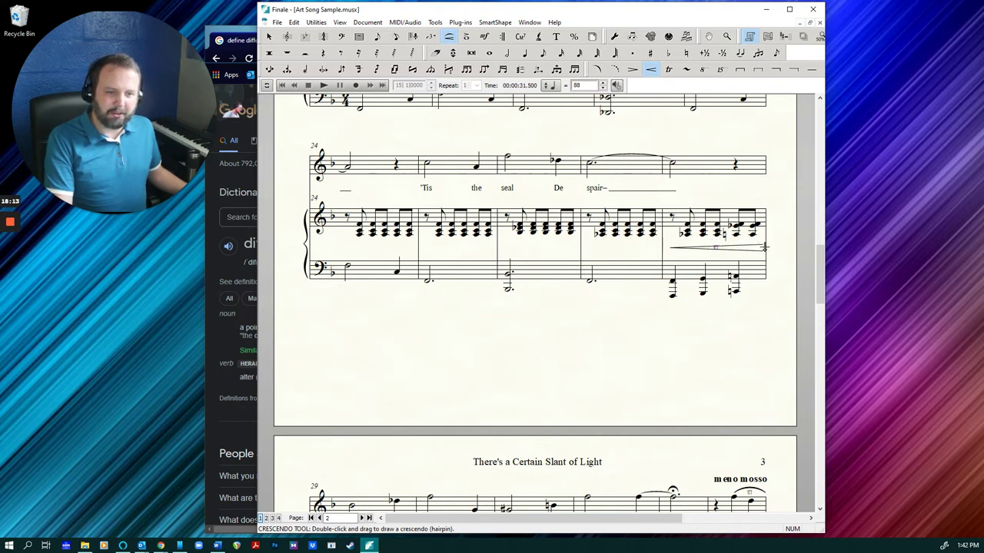
{"action": "scroll", "coordinate": [560, 324], "scroll_direction": "down", "scroll_amount": 1}
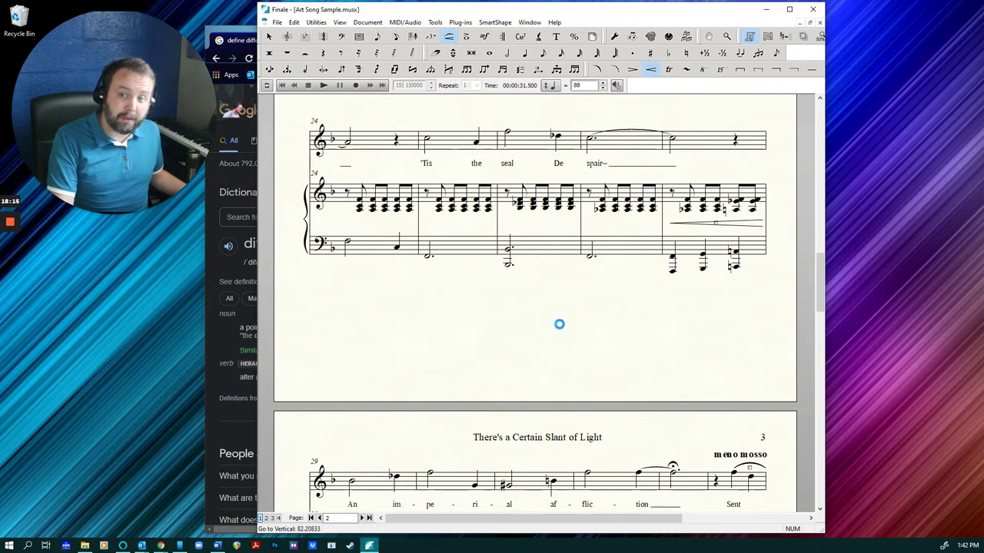
{"action": "scroll", "coordinate": [559, 324], "scroll_direction": "down", "scroll_amount": 8}
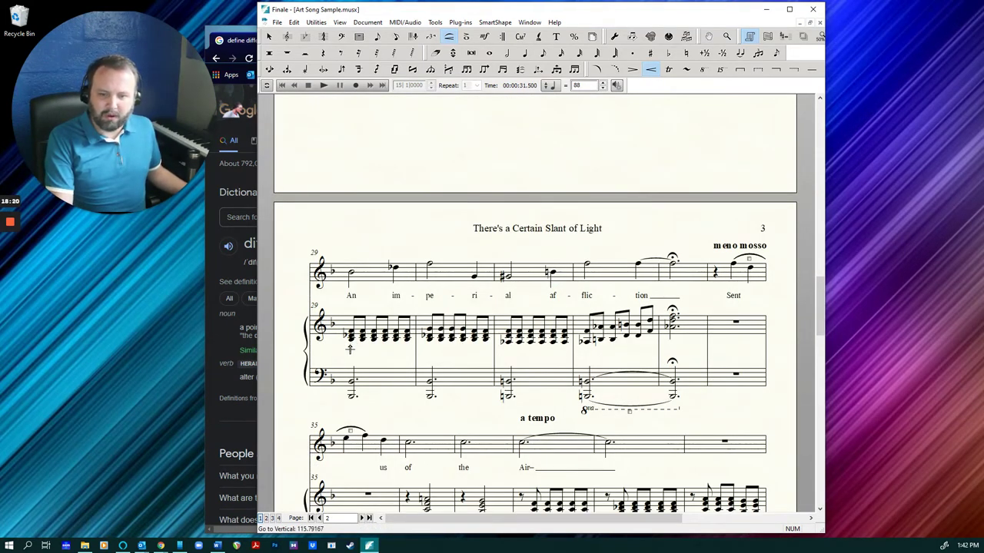
- Add mf at bar 29 above the vocal staff and for the piano
{"action": "left_click", "coordinate": [484, 36]}
{"action": "left_click", "coordinate": [351, 254]}
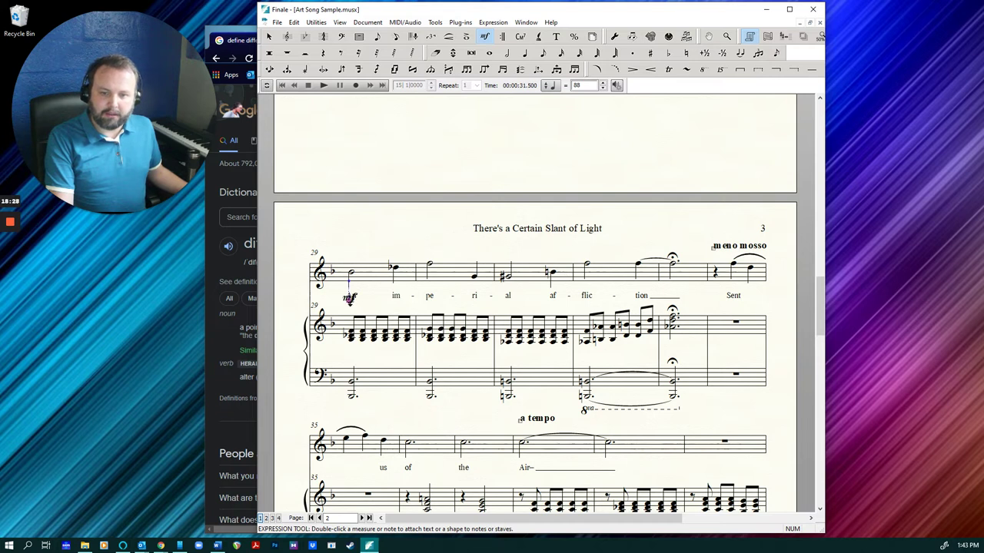
{"action": "left_click_drag", "start_coordinate": [350, 298], "coordinate": [349, 254]}
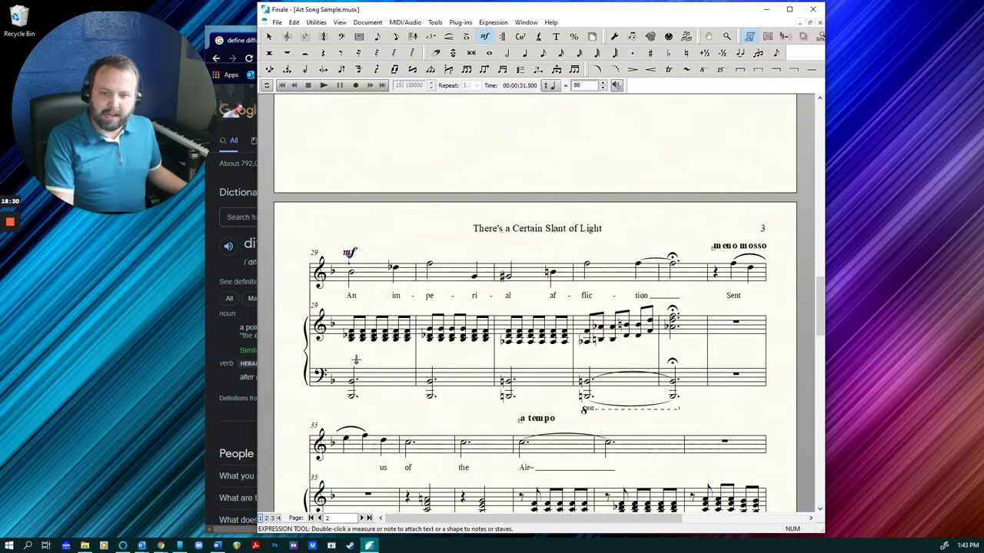
{"action": "left_click", "coordinate": [350, 349]}
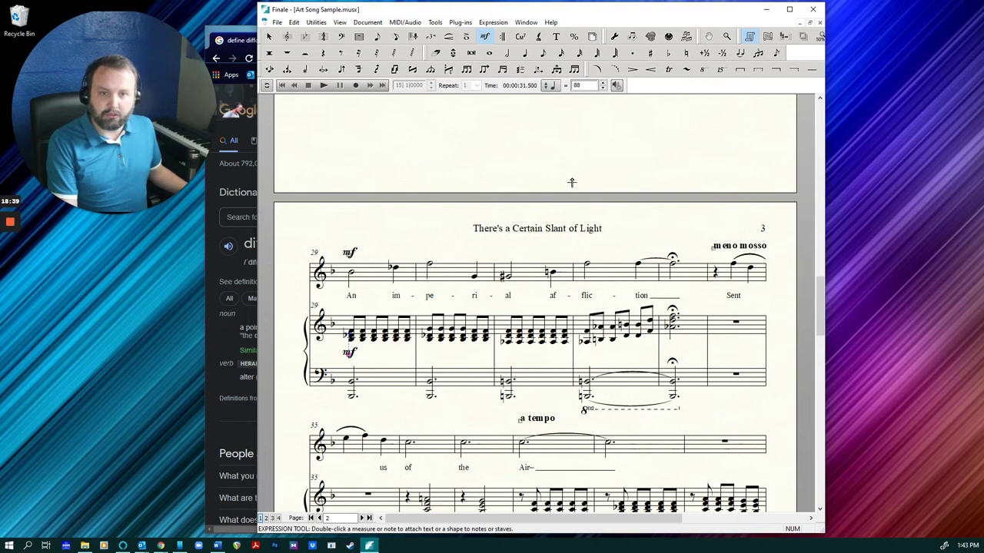
- Draw a piano crescendo in bar 32 and add ff for piano and voice at bar 33
{"action": "left_click", "coordinate": [651, 69]}
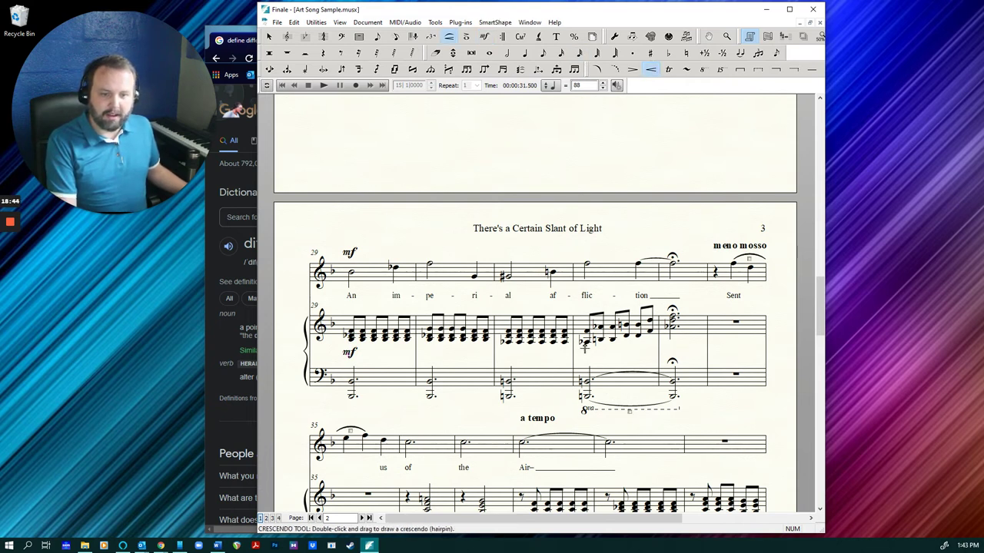
{"action": "left_click_drag", "start_coordinate": [585, 347], "coordinate": [659, 348]}
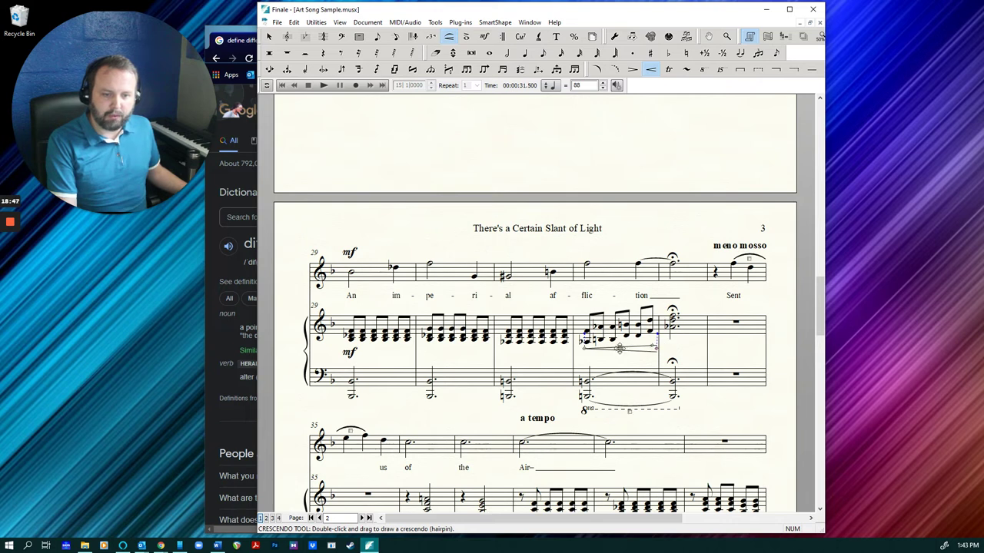
{"action": "left_click", "coordinate": [487, 37]}
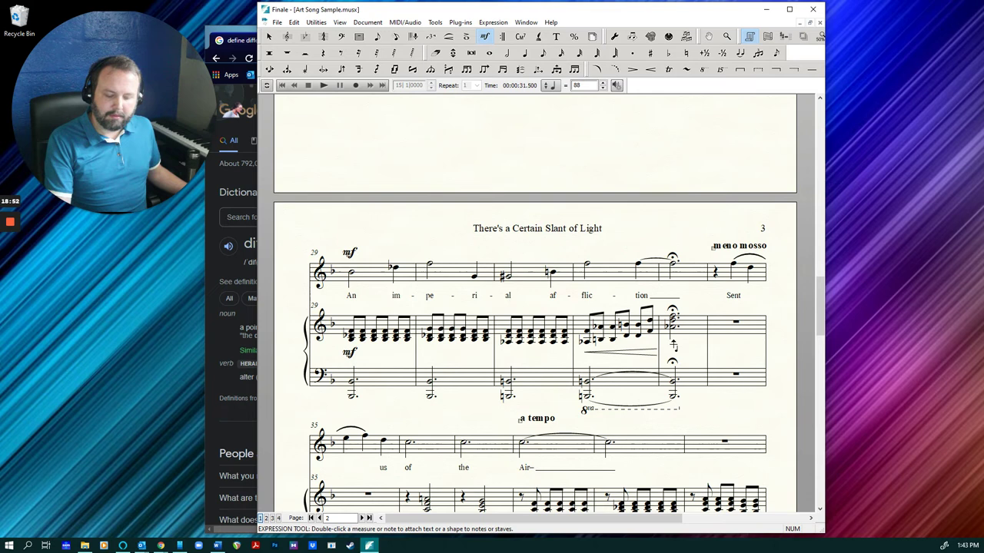
{"action": "left_click", "coordinate": [671, 346]}
{"action": "left_click", "coordinate": [674, 265]}
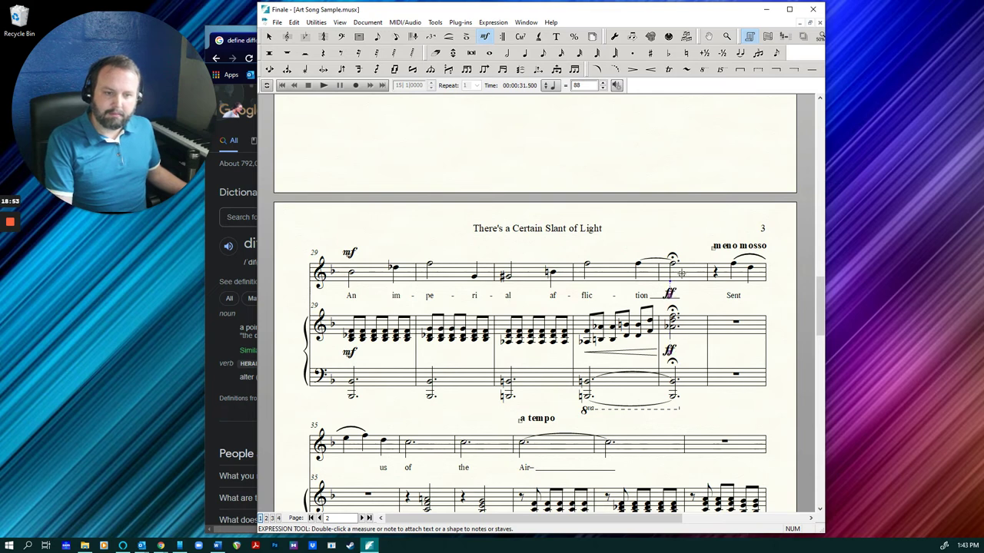
{"action": "left_click_drag", "start_coordinate": [669, 294], "coordinate": [669, 243]}
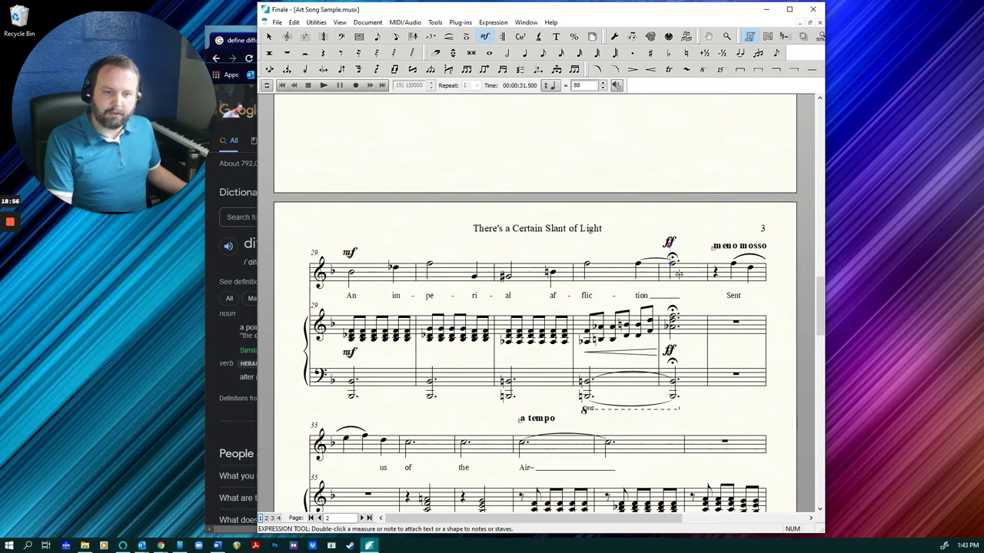
{"action": "left_click", "coordinate": [271, 37]}
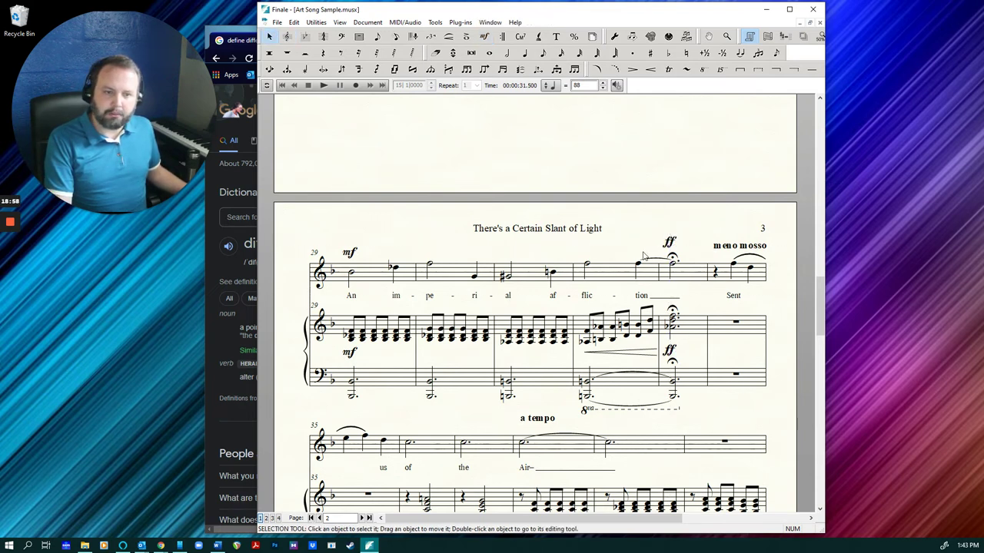
- Draw a vocal crescendo above bar 32 leading into the ff
{"action": "left_click", "coordinate": [676, 257]}
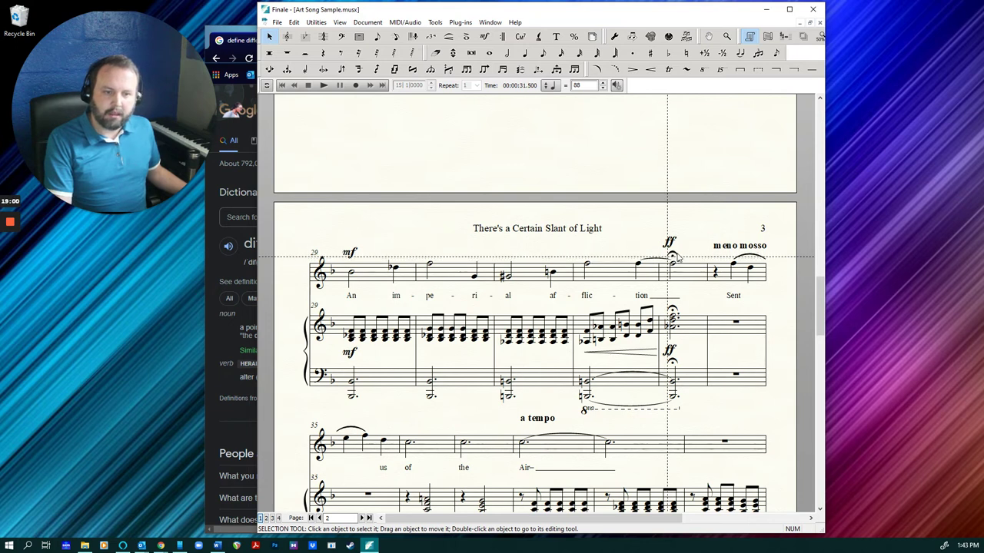
{"action": "left_click", "coordinate": [651, 70]}
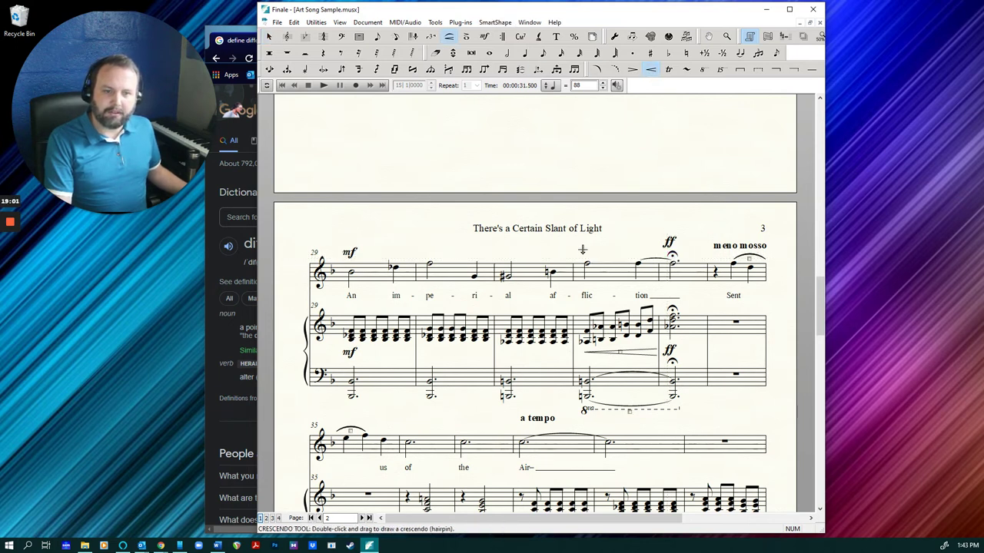
{"action": "mouse_move", "coordinate": [585, 246]}
{"action": "left_mouse_down"}
{"action": "mouse_move", "coordinate": [659, 246]}
{"action": "mouse_move", "coordinate": [625, 241]}
{"action": "left_mouse_up"}
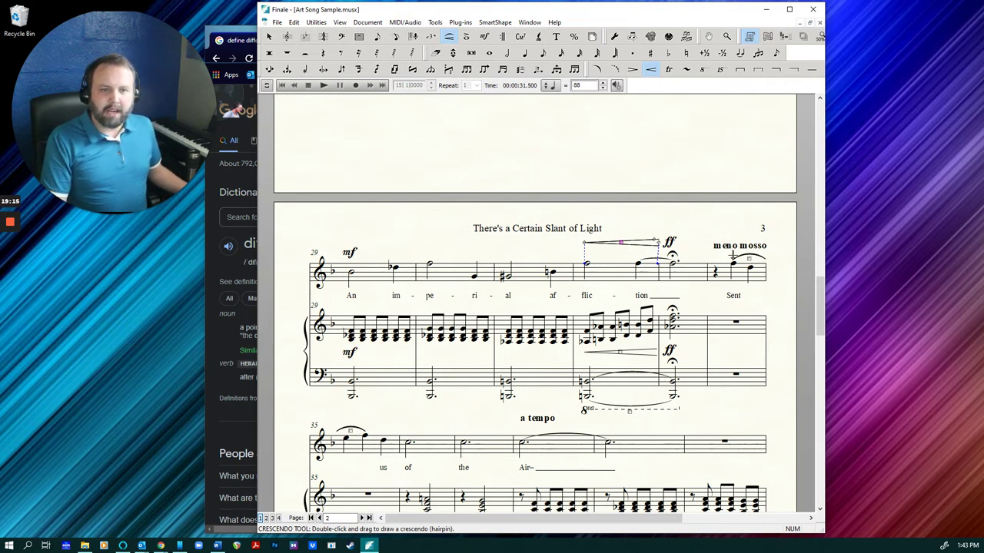
- Move the bar 34 mp above the vocal staff and raise meno mosso above it
{"action": "left_click", "coordinate": [485, 36]}
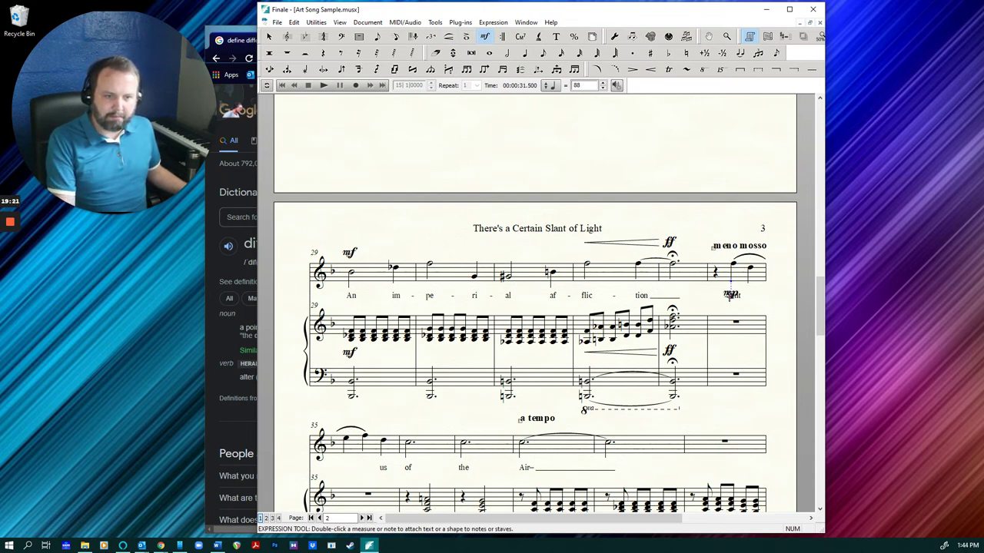
{"action": "left_click_drag", "start_coordinate": [732, 294], "coordinate": [731, 249]}
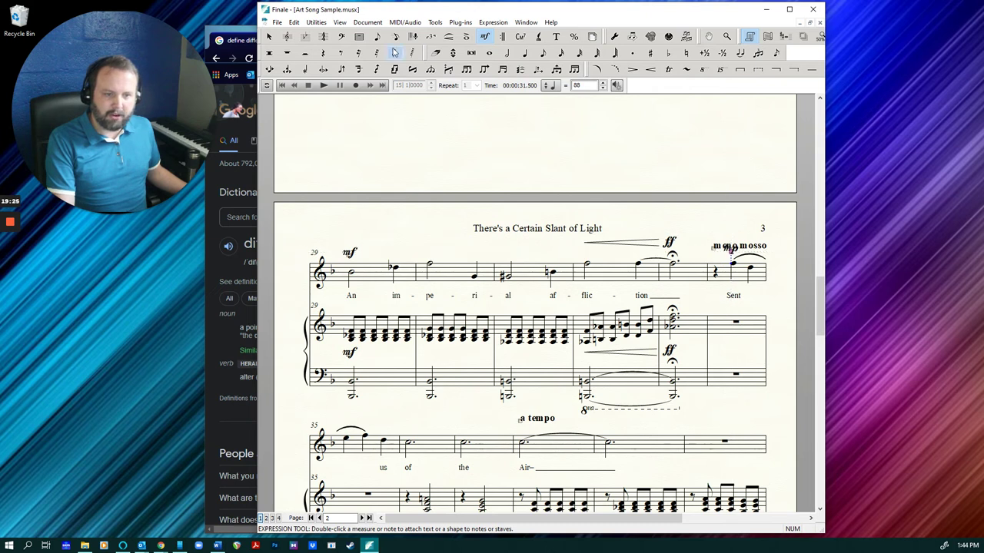
{"action": "left_click", "coordinate": [271, 36]}
{"action": "left_click_drag", "start_coordinate": [757, 251], "coordinate": [757, 244]}
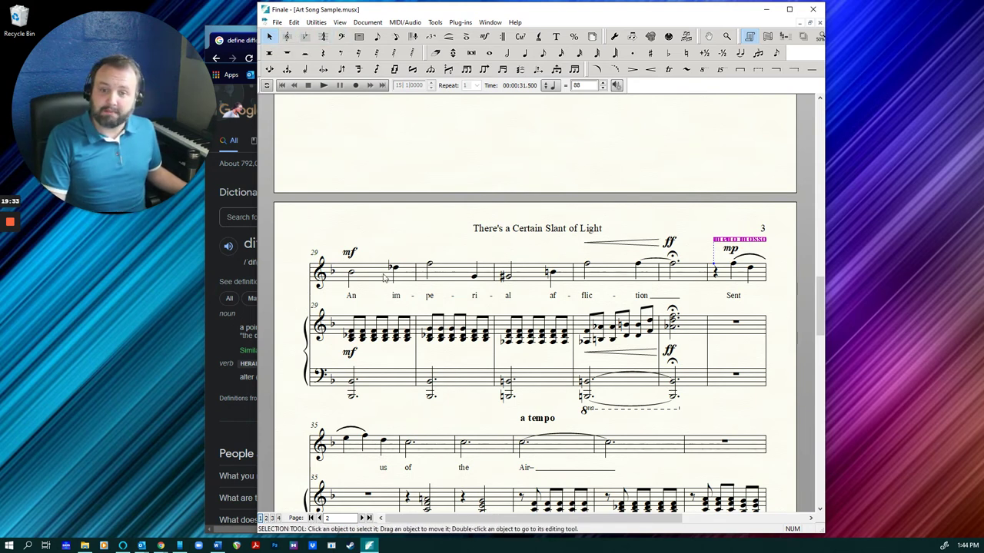
{"action": "left_click", "coordinate": [385, 278]}
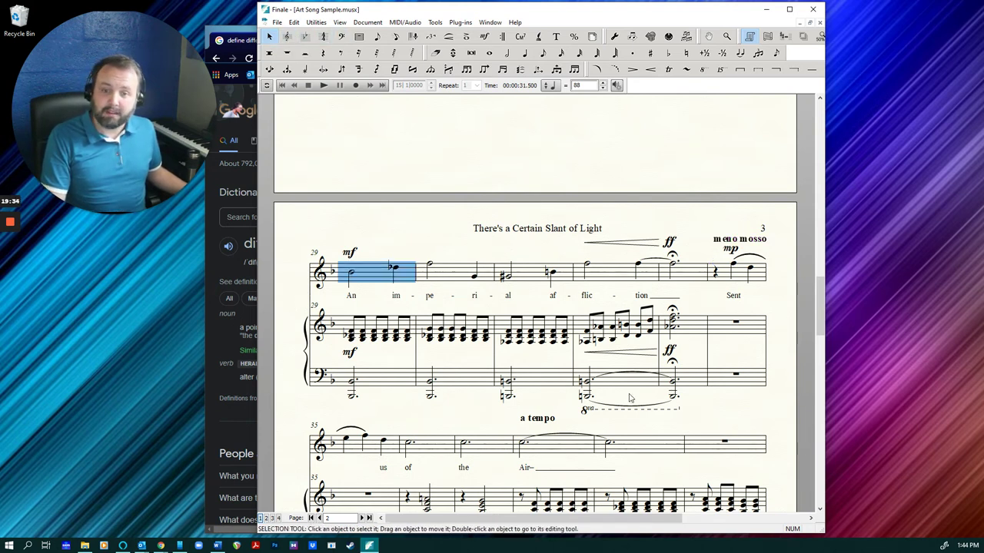
- Extend the selection to bar 33, fit bars 29–33 onto one system, then move down to page 3
{"action": "left_click", "coordinate": [683, 384], "text": "shift"}
{"action": "key", "text": "ctrl+m"}
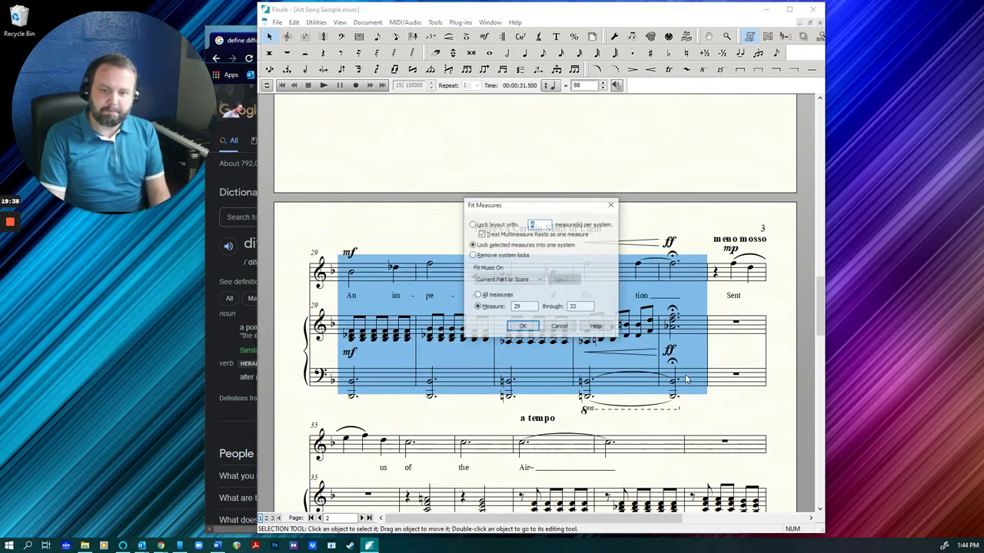
{"action": "key", "text": "Return"}
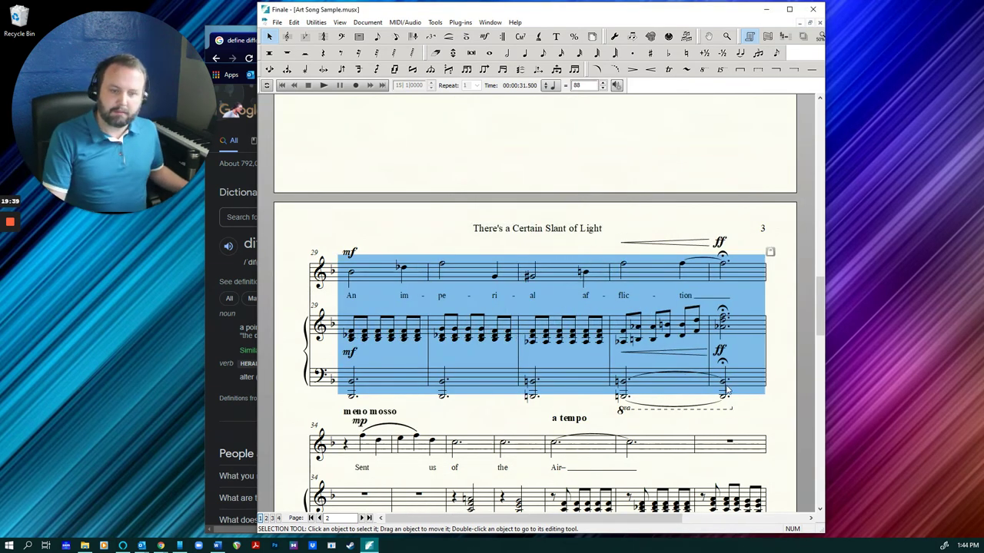
{"action": "scroll", "coordinate": [507, 413], "scroll_direction": "down", "scroll_amount": 3}
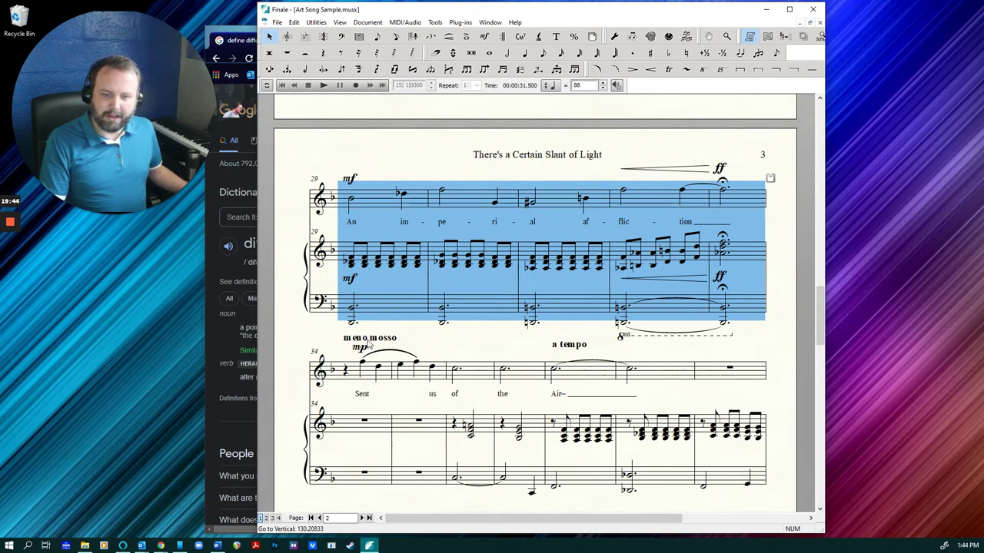
{"action": "scroll", "coordinate": [369, 344], "scroll_direction": "down", "scroll_amount": 3}
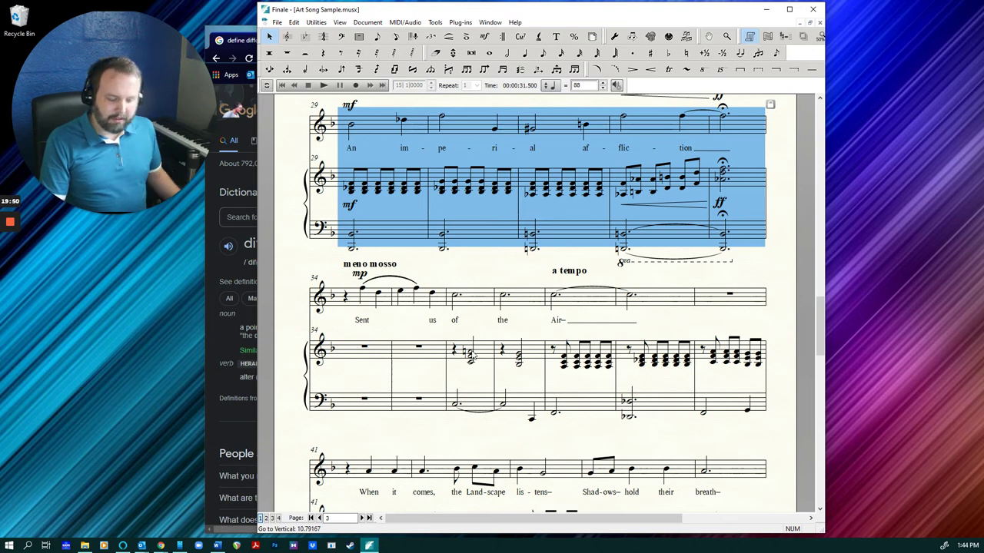
{"action": "scroll", "coordinate": [471, 355], "scroll_direction": "up", "scroll_amount": 1}
{"action": "scroll", "coordinate": [472, 354], "scroll_direction": "down", "scroll_amount": 1}
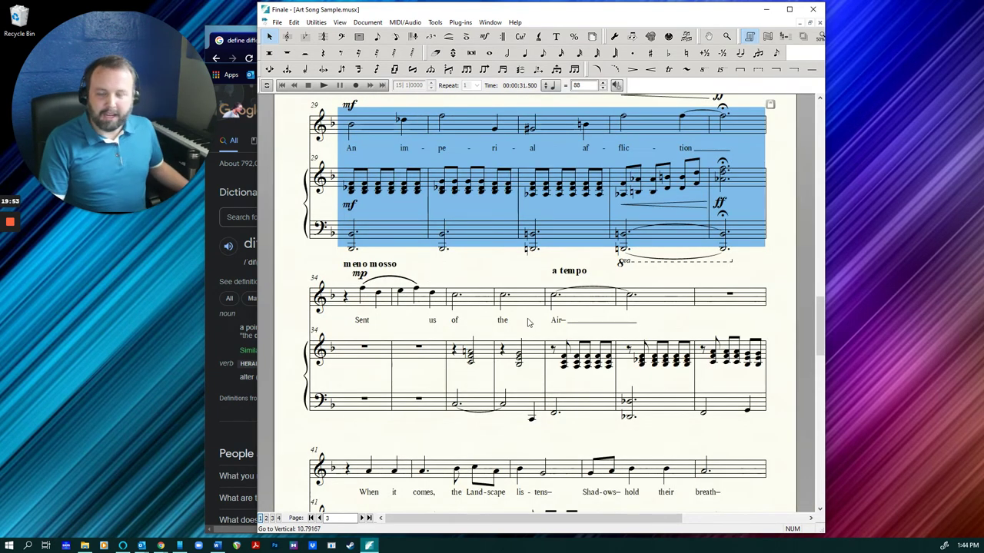
{"action": "scroll", "coordinate": [559, 339], "scroll_direction": "down", "scroll_amount": 2}
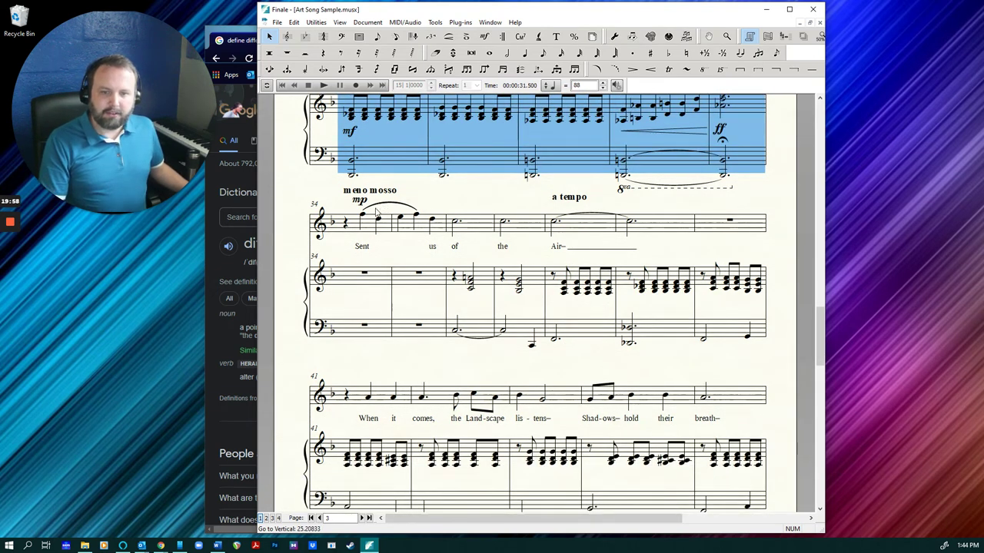
- Place an mp expression under the piano's first chord at bar 34 and nudge it into position
{"action": "left_click", "coordinate": [485, 37]}
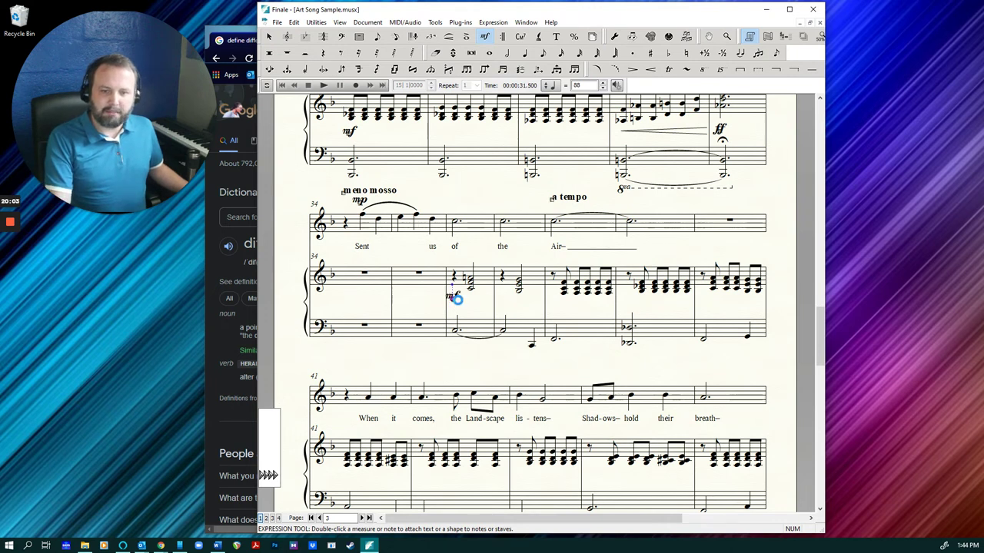
{"action": "left_click", "coordinate": [453, 298]}
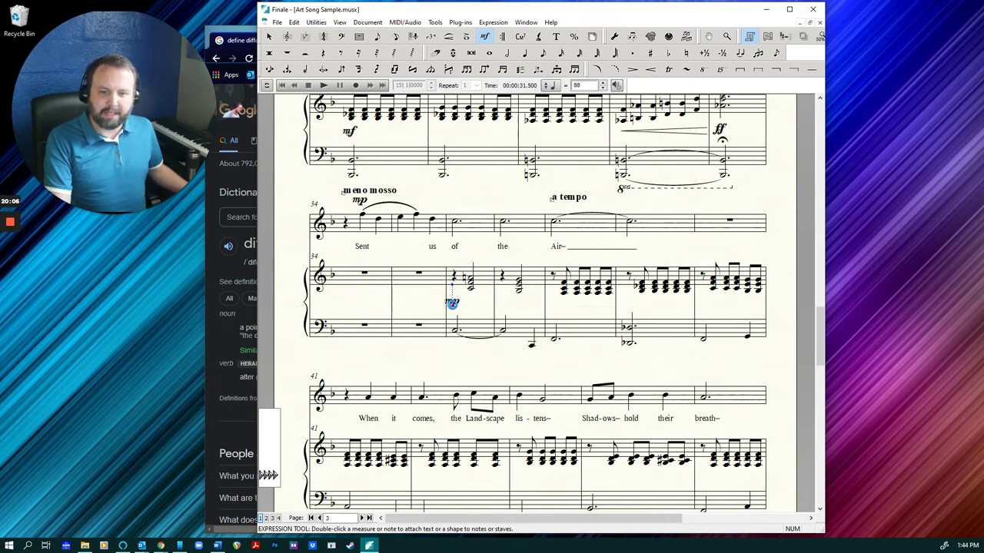
{"action": "left_click_drag", "start_coordinate": [452, 298], "coordinate": [457, 302]}
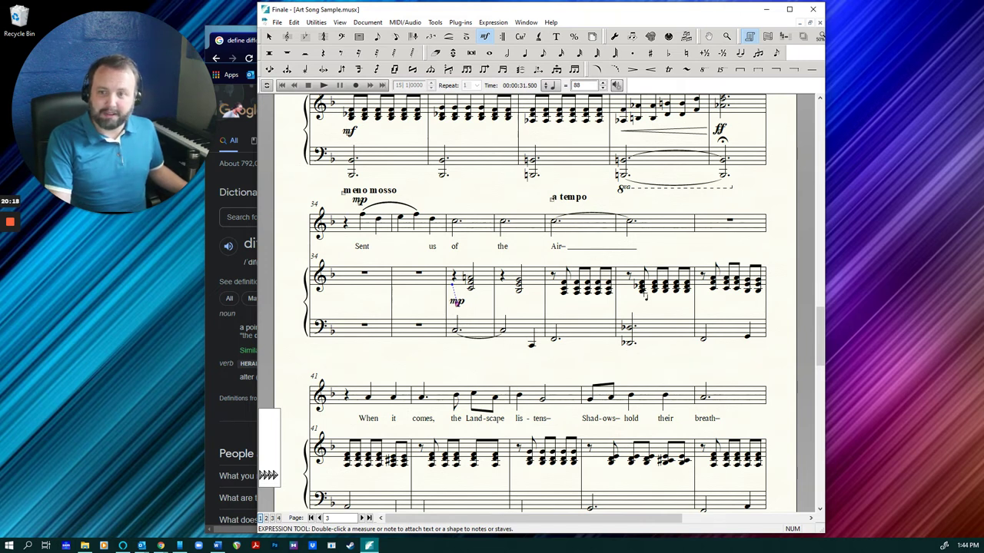
{"action": "scroll", "coordinate": [587, 302], "scroll_direction": "down", "scroll_amount": 1}
{"action": "scroll", "coordinate": [587, 302], "scroll_direction": "down", "scroll_amount": 2}
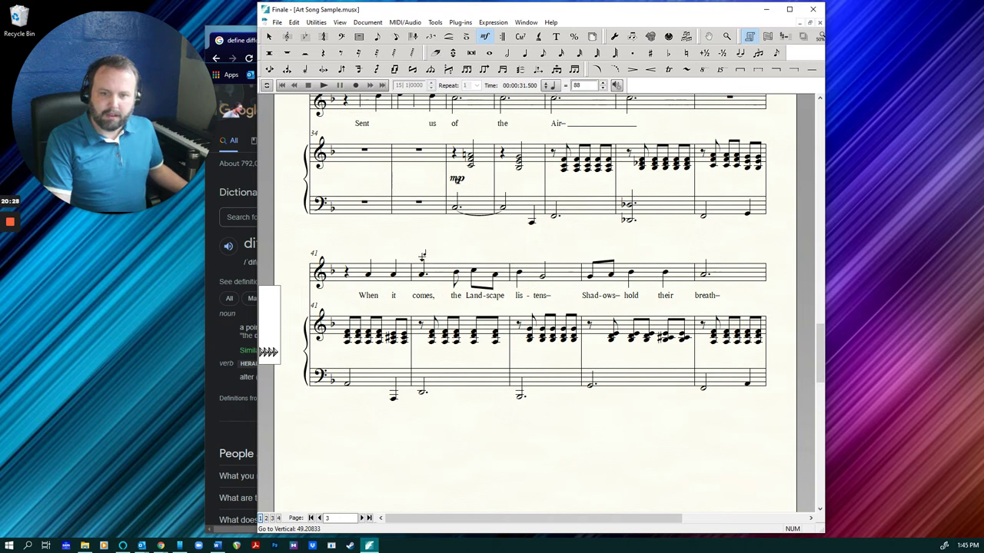
- Place f dynamics at bar 42 under the vocal line and under the piano's right hand
{"action": "left_click", "coordinate": [422, 255]}
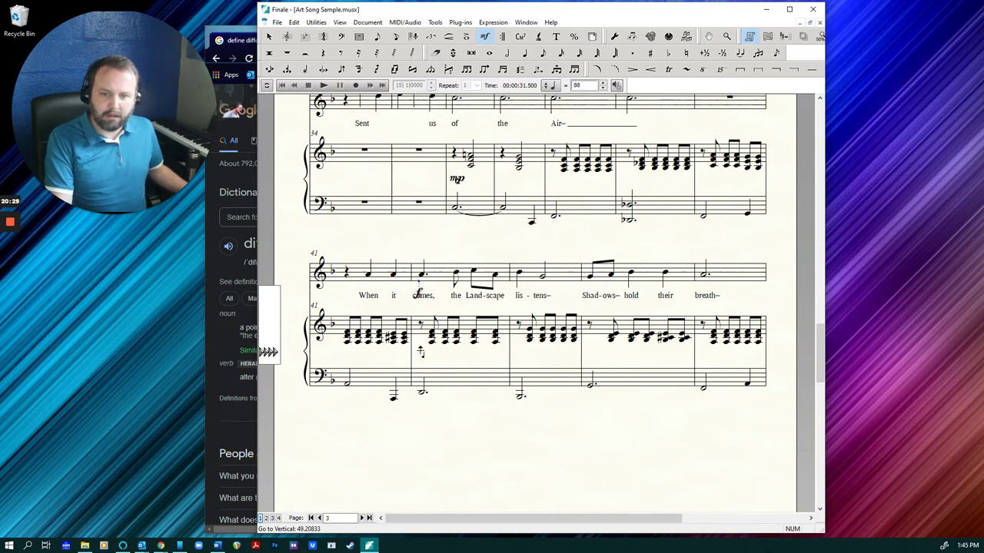
{"action": "left_click", "coordinate": [419, 351]}
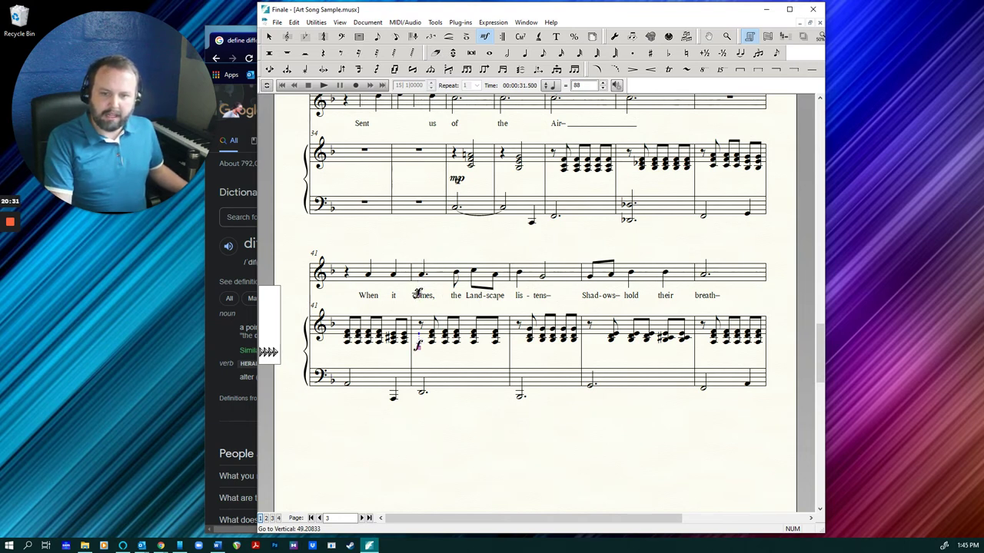
{"action": "left_click", "coordinate": [421, 295]}
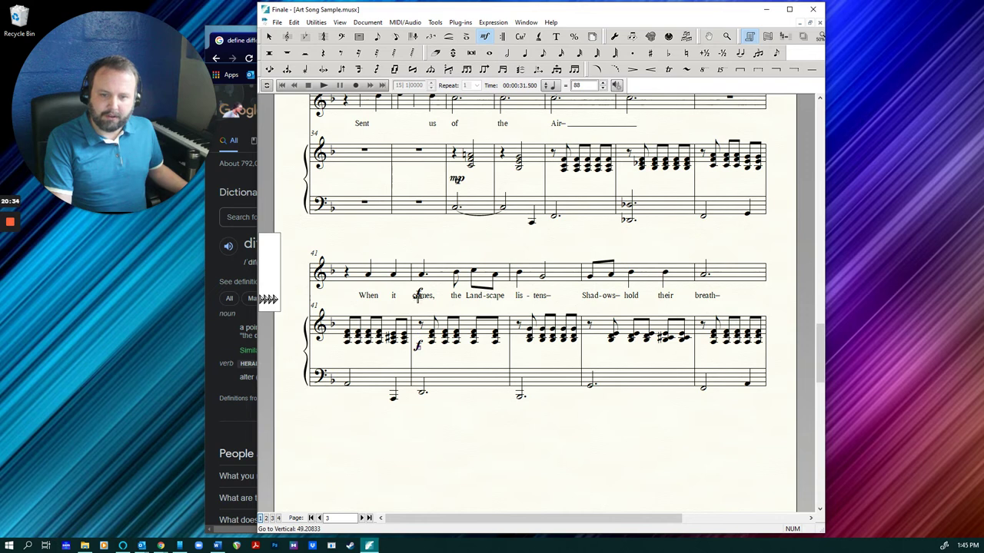
{"action": "key", "text": "Escape"}
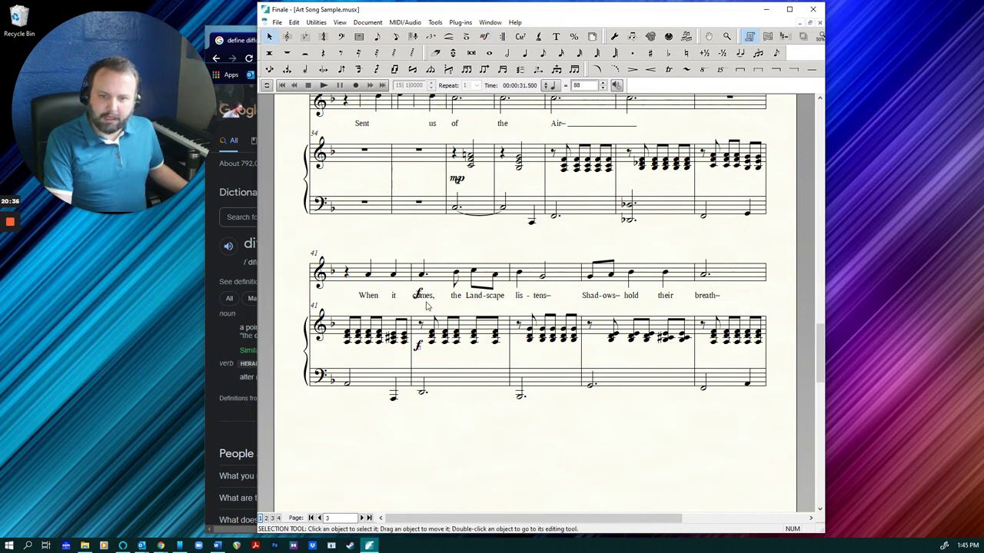
- Move the vocal f above the staff over 'comes' and lower the piano f slightly
{"action": "left_click", "coordinate": [421, 298]}
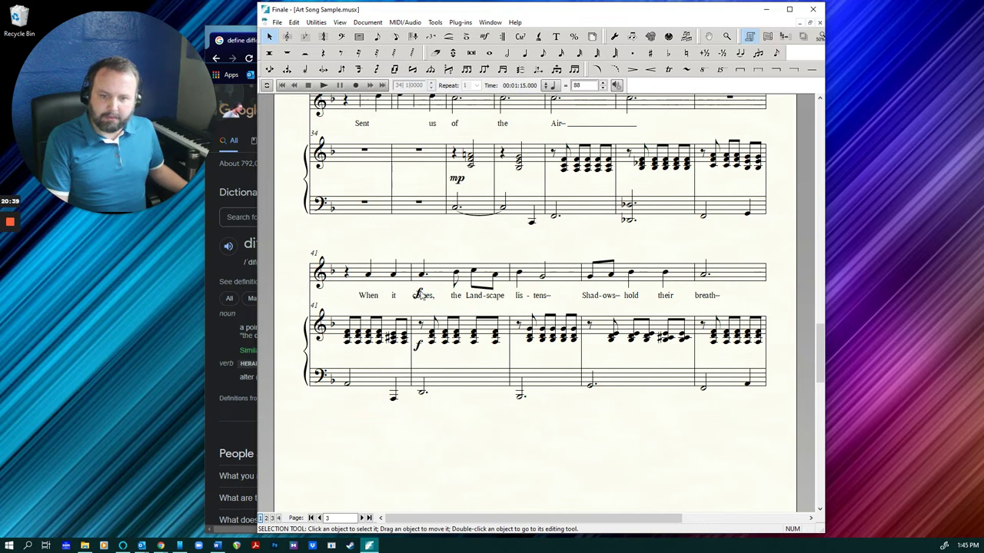
{"action": "left_click_drag", "start_coordinate": [419, 294], "coordinate": [418, 253]}
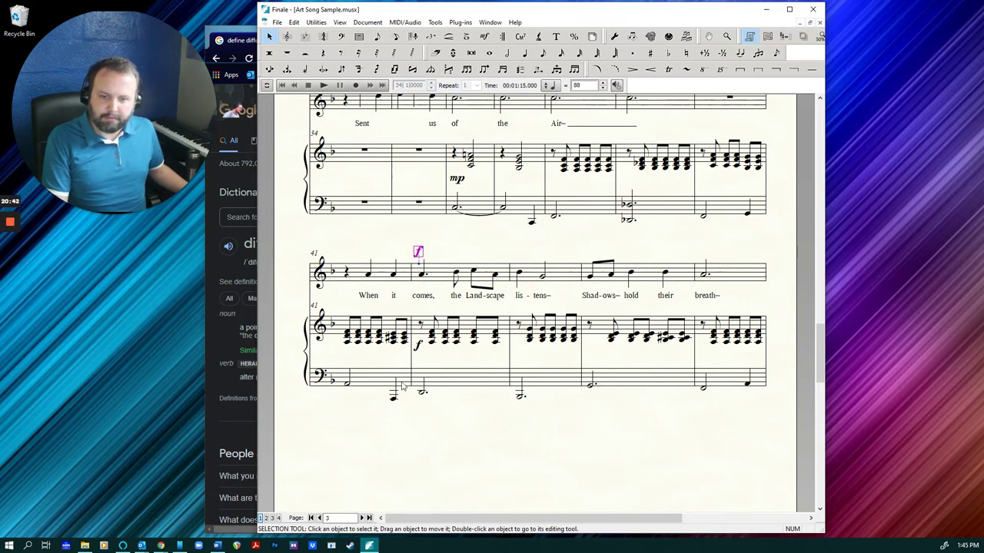
{"action": "left_click_drag", "start_coordinate": [417, 347], "coordinate": [419, 356]}
{"action": "left_click", "coordinate": [449, 36]}
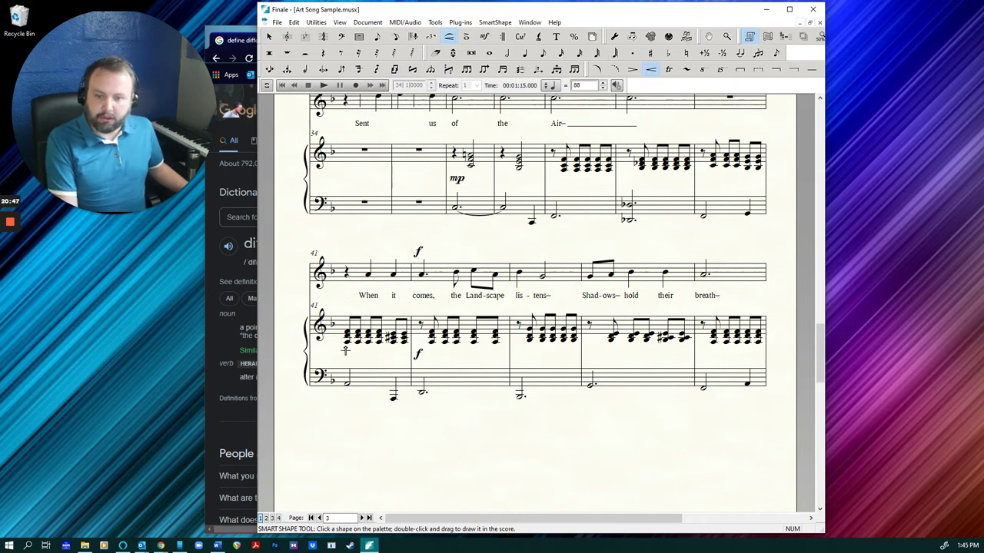
- Draw crescendo hairpins across bar 41 under the piano right hand and above the vocal staff
{"action": "left_click_drag", "start_coordinate": [345, 350], "coordinate": [411, 359]}
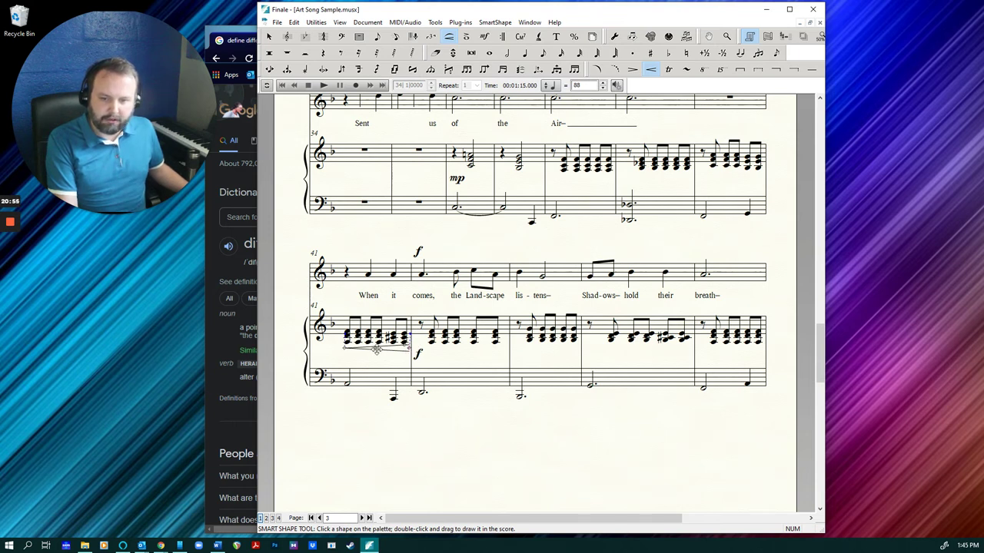
{"action": "left_click_drag", "start_coordinate": [377, 349], "coordinate": [377, 353]}
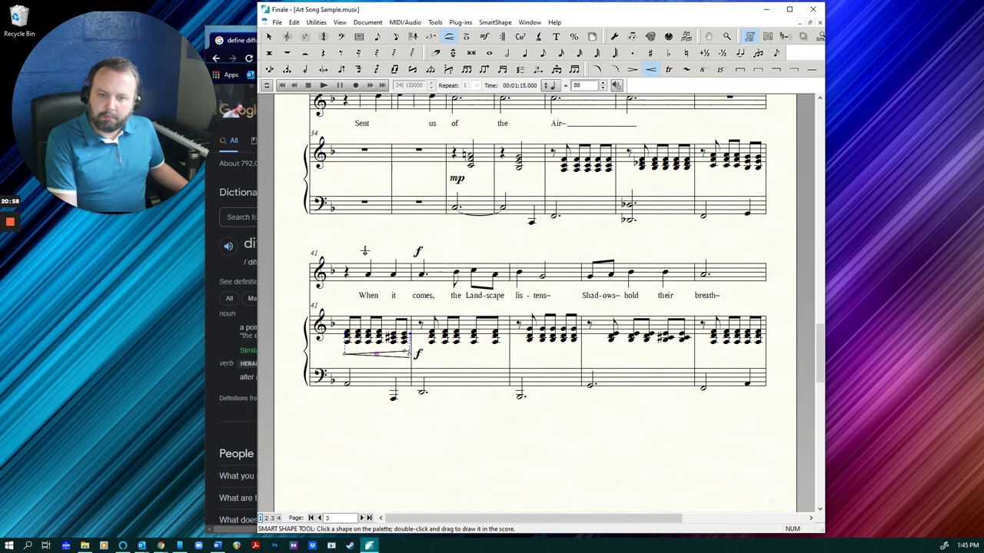
{"action": "left_click_drag", "start_coordinate": [365, 251], "coordinate": [411, 251]}
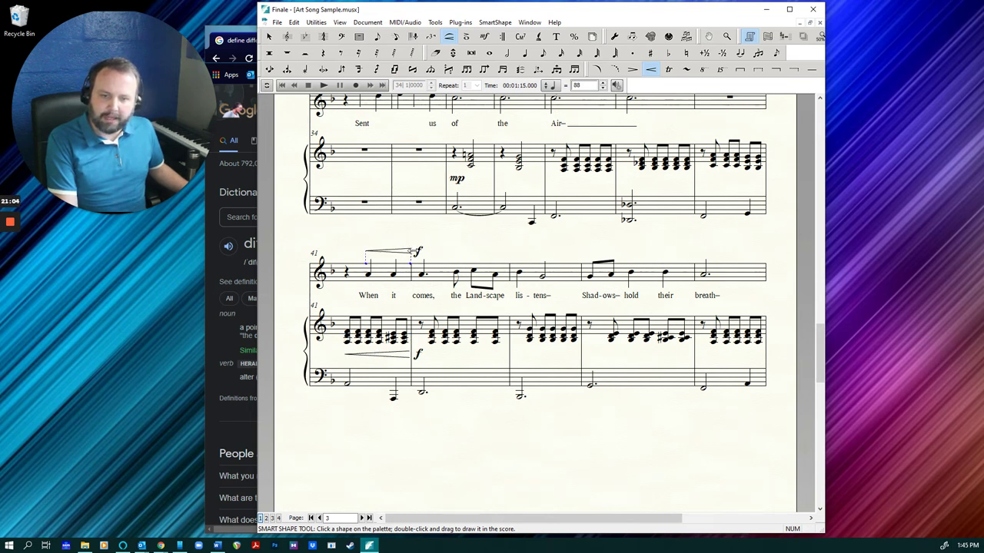
{"action": "left_click", "coordinate": [426, 275]}
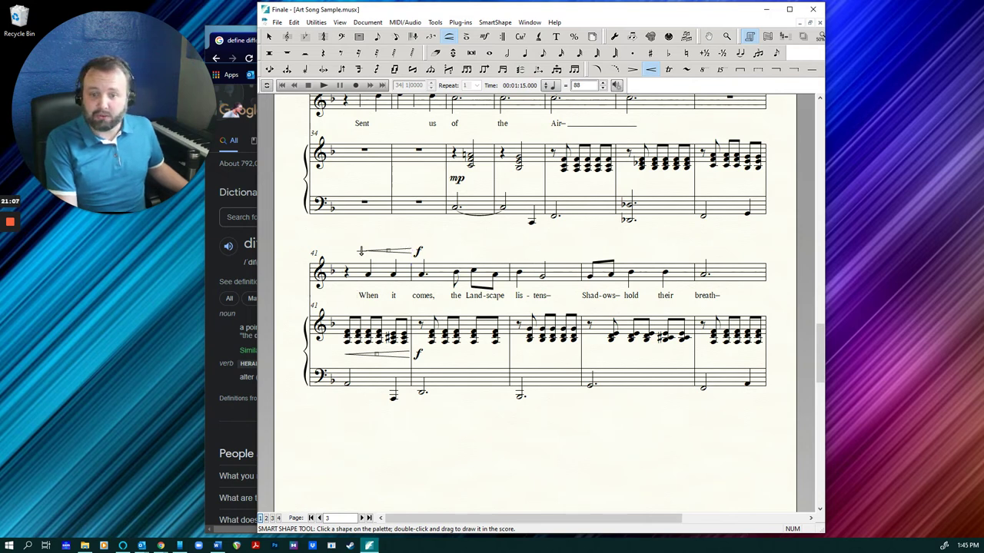
- On page 4, remove the extra rest after the chord in bar 50's piano right hand
{"action": "scroll", "coordinate": [509, 365], "scroll_direction": "down", "scroll_amount": 2}
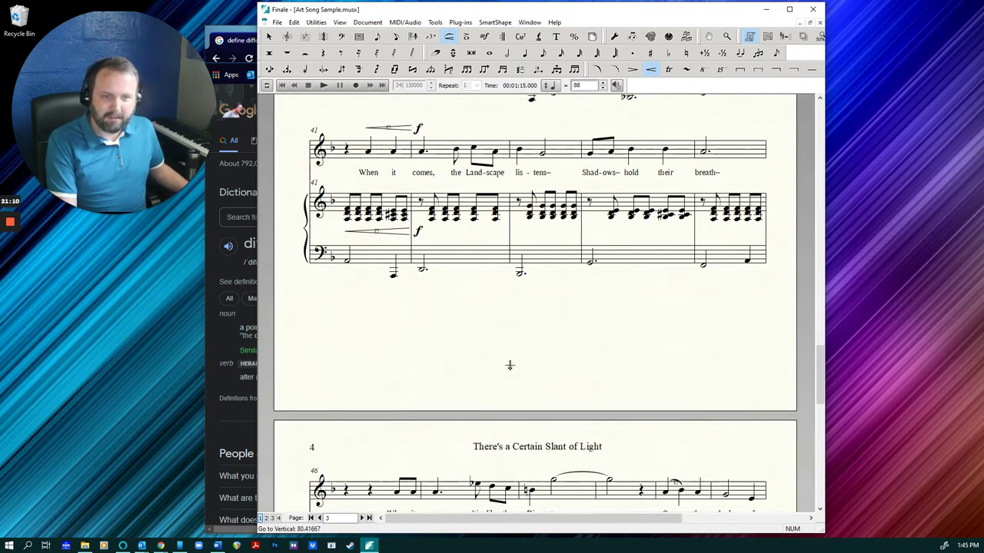
{"action": "scroll", "coordinate": [508, 365], "scroll_direction": "down", "scroll_amount": 4}
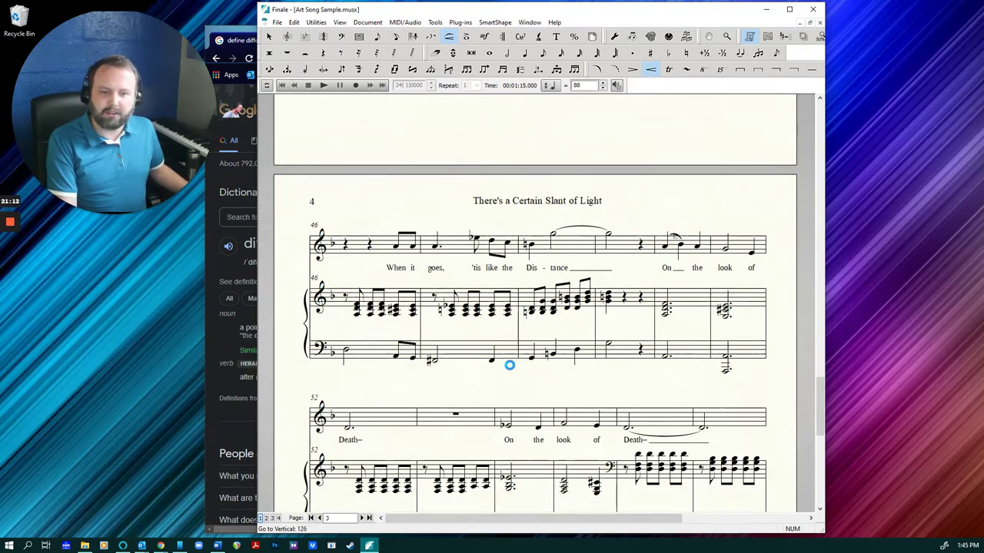
{"action": "scroll", "coordinate": [509, 365], "scroll_direction": "down", "scroll_amount": 1}
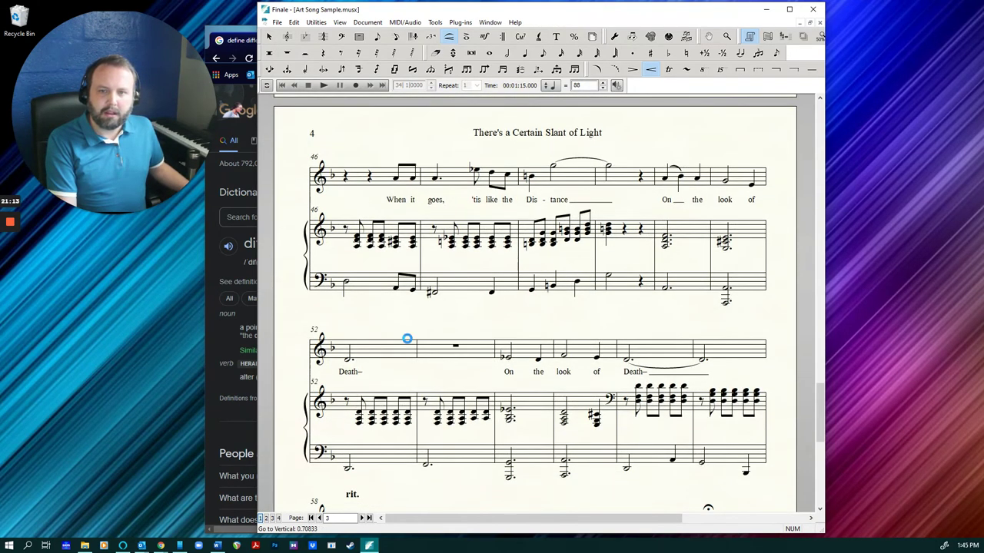
{"action": "left_click", "coordinate": [268, 36]}
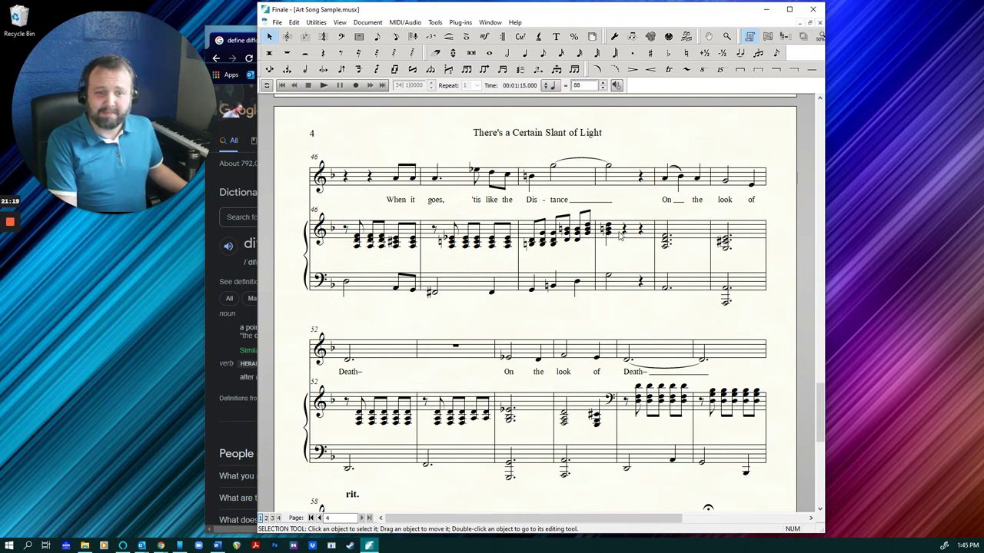
{"action": "double_click", "coordinate": [625, 232]}
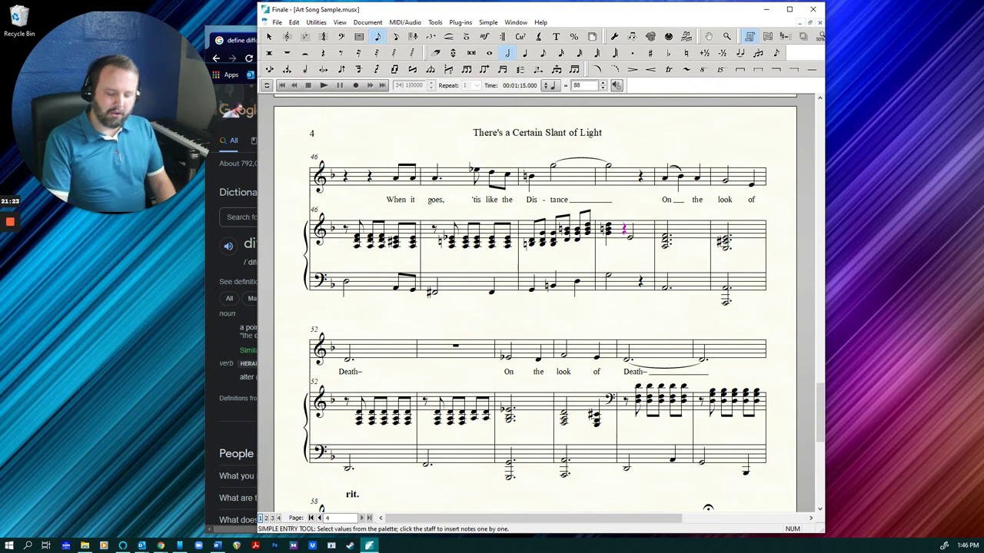
{"action": "key", "text": "ctrl+z"}
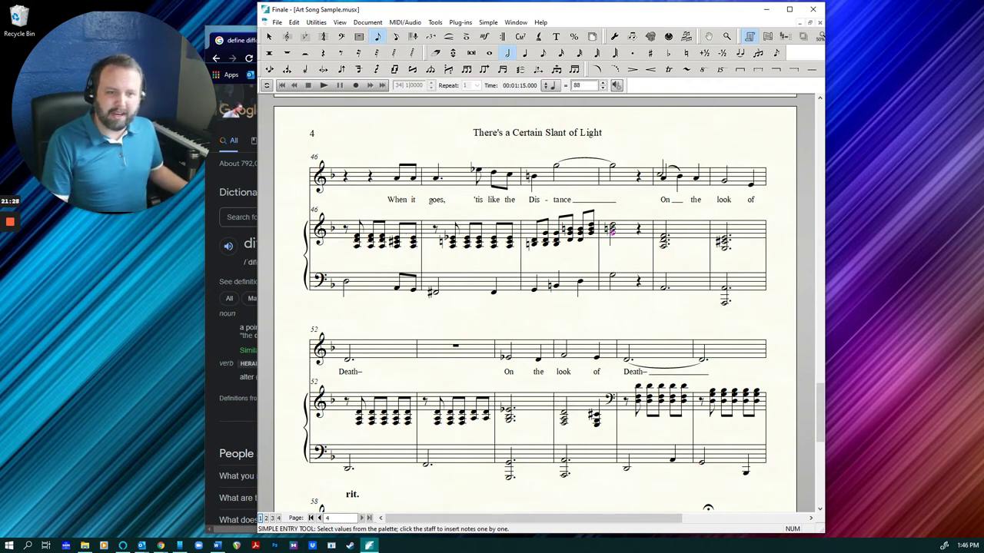
{"action": "left_click", "coordinate": [269, 36]}
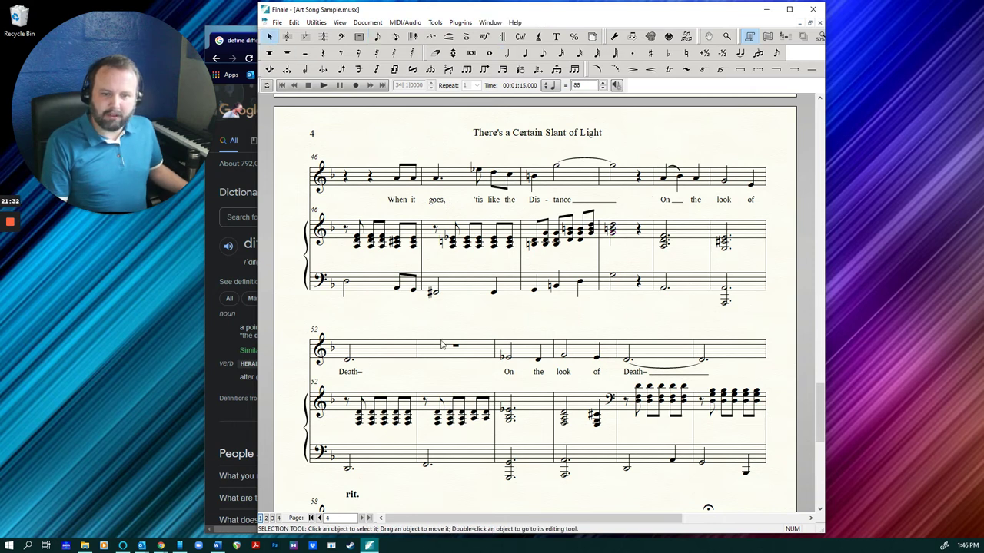
- Scroll to page 4's final systems, measures 52–60, ready to select measures
{"action": "scroll", "coordinate": [393, 356], "scroll_direction": "down", "scroll_amount": 2}
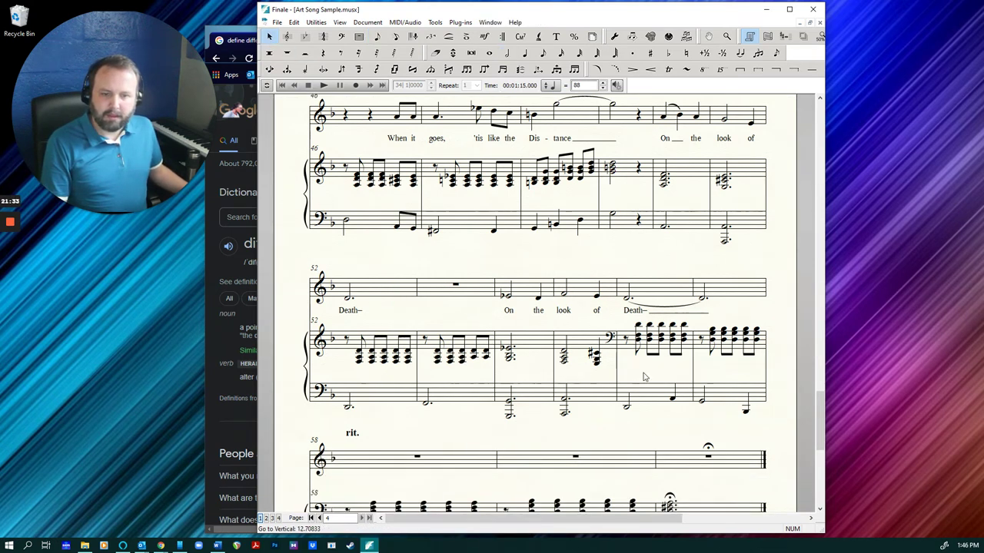
{"action": "scroll", "coordinate": [642, 372], "scroll_direction": "down", "scroll_amount": 2}
{"action": "scroll", "coordinate": [642, 372], "scroll_direction": "down", "scroll_amount": 1}
{"action": "scroll", "coordinate": [643, 375], "scroll_direction": "down", "scroll_amount": 2}
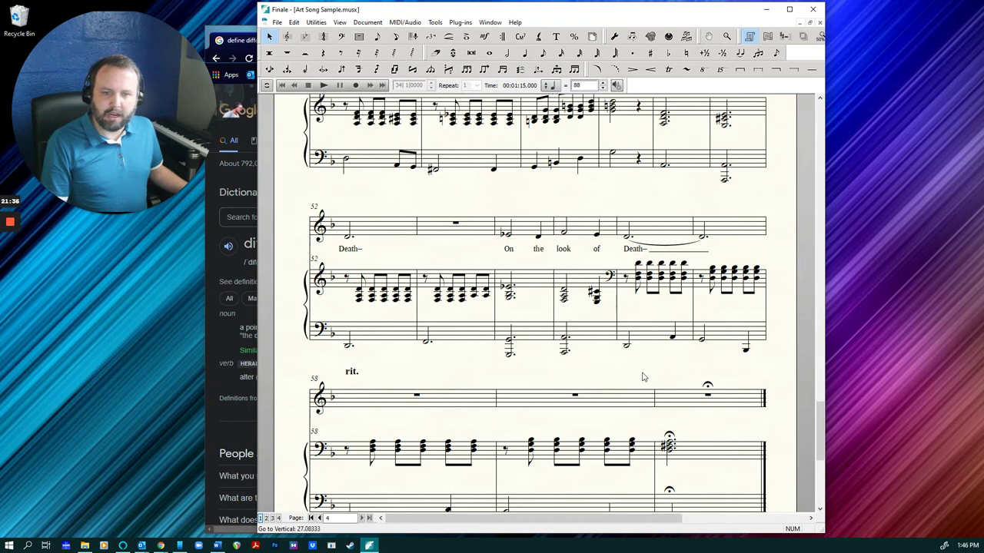
{"action": "scroll", "coordinate": [478, 161], "scroll_direction": "up", "scroll_amount": 6}
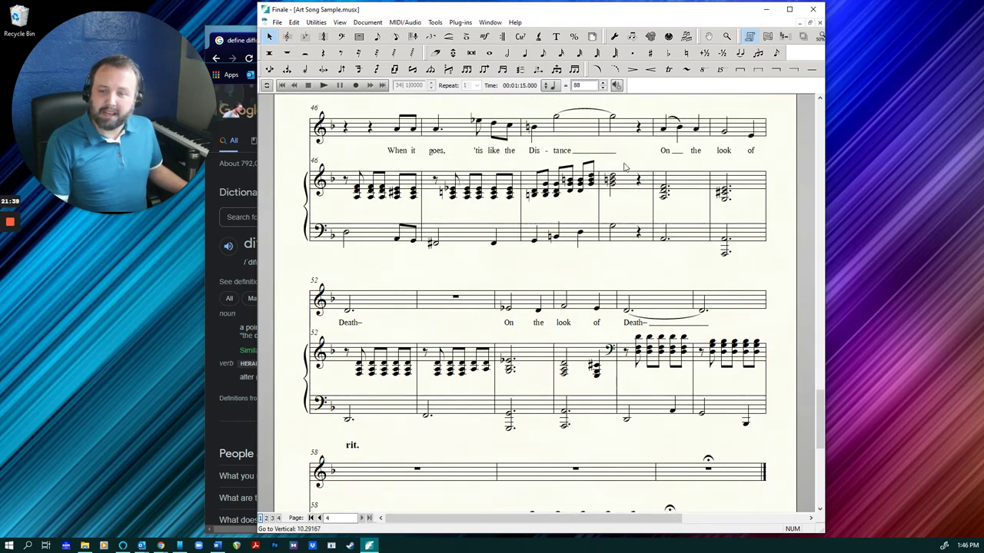
{"action": "scroll", "coordinate": [624, 167], "scroll_direction": "up", "scroll_amount": 10}
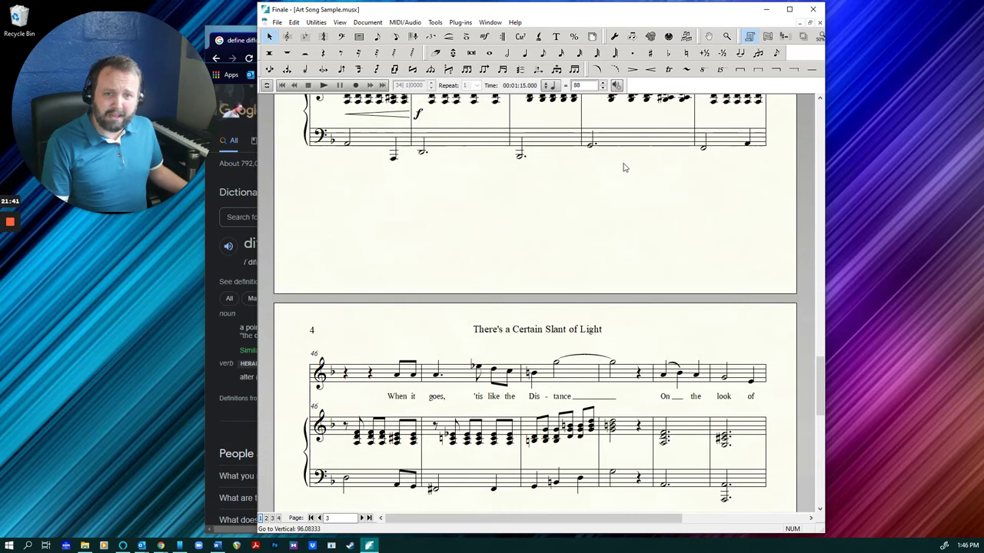
{"action": "scroll", "coordinate": [624, 167], "scroll_direction": "down", "scroll_amount": 15}
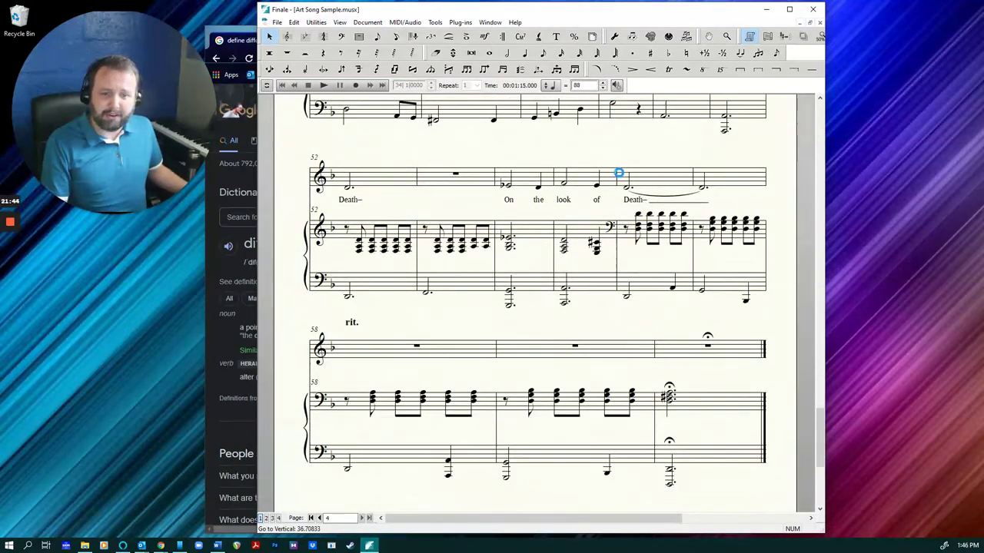
{"action": "scroll", "coordinate": [618, 173], "scroll_direction": "down", "scroll_amount": 1}
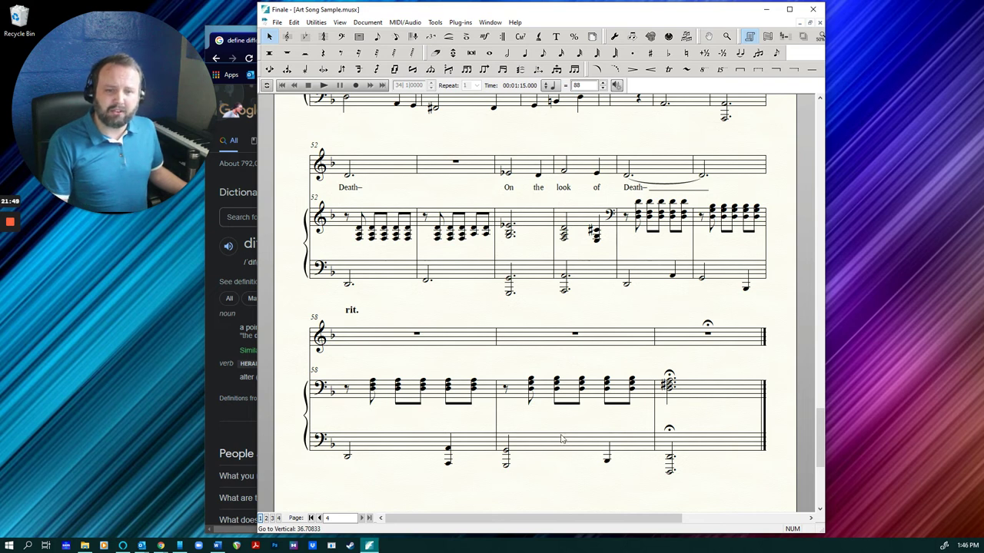
{"action": "left_click", "coordinate": [270, 39]}
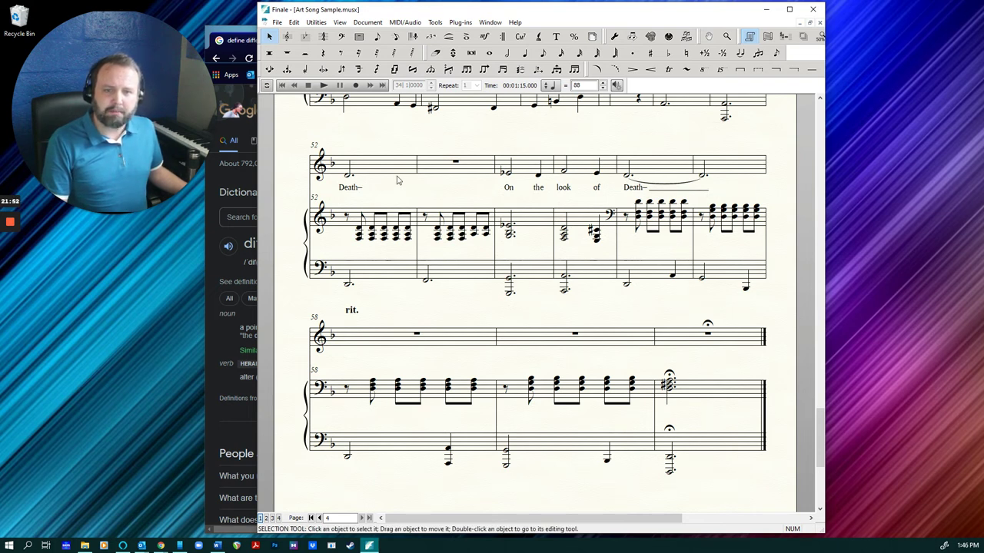
- Select measures 52–56 on all staves and fit them onto one system
{"action": "left_click", "coordinate": [397, 180]}
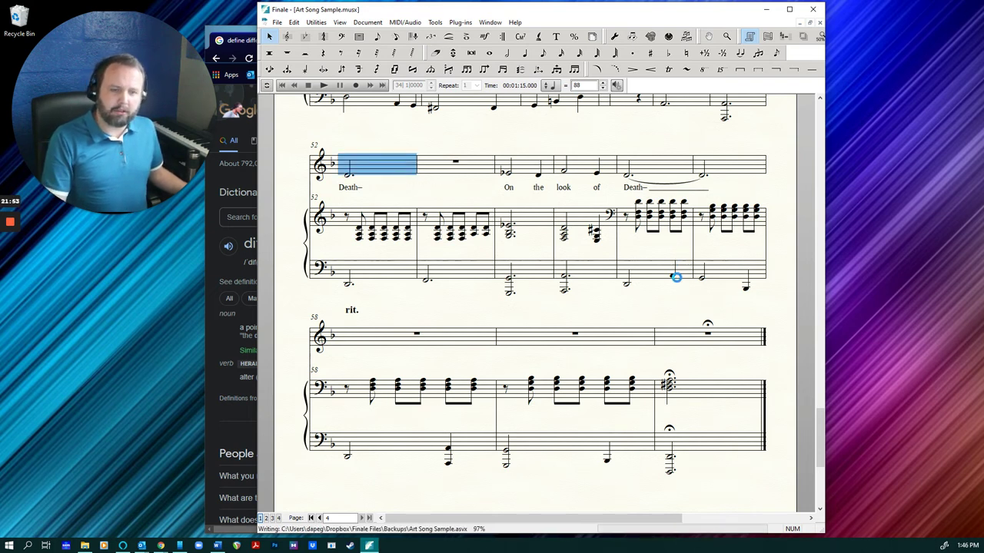
{"action": "left_click", "coordinate": [675, 276]}
{"action": "left_click", "coordinate": [379, 169], "text": "shift"}
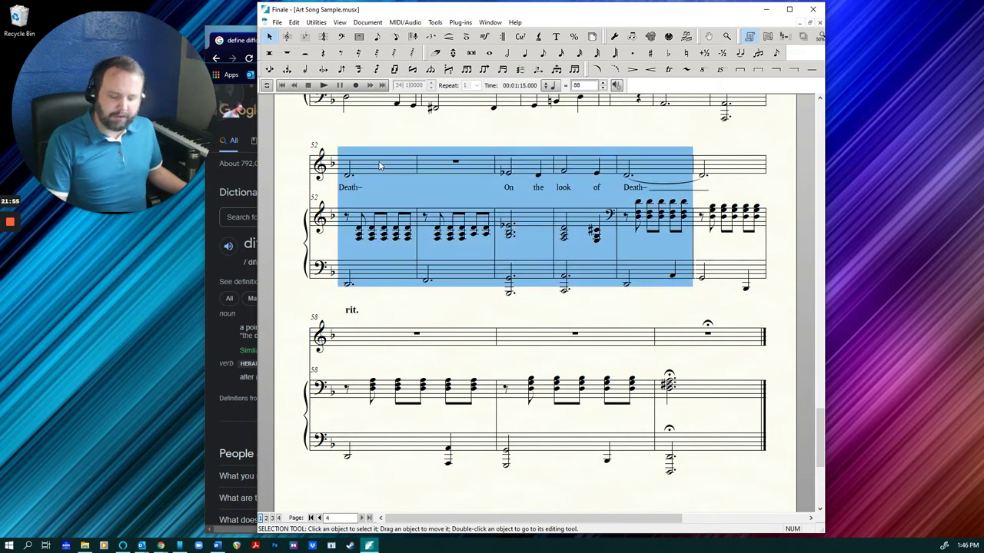
{"action": "key", "text": "ctrl+m"}
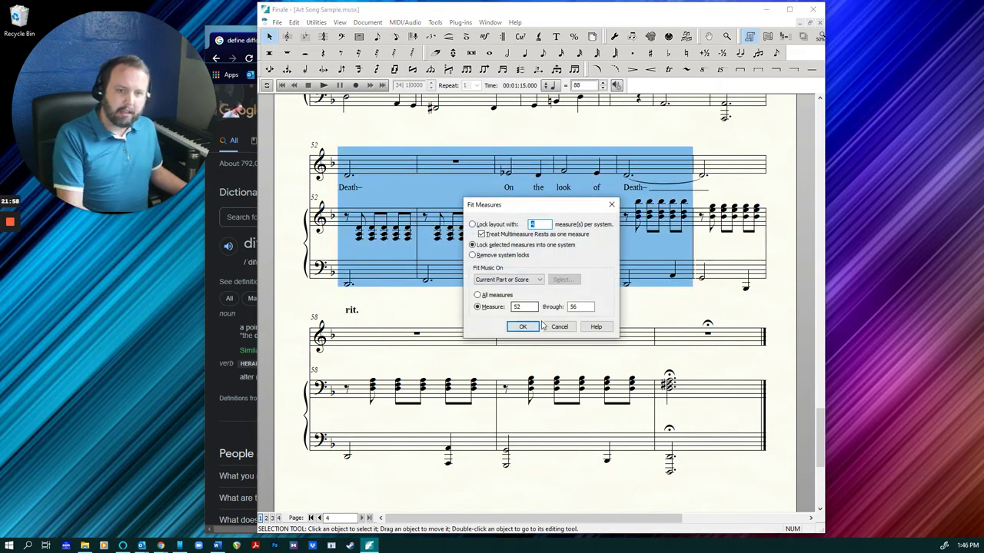
{"action": "key", "text": "Return"}
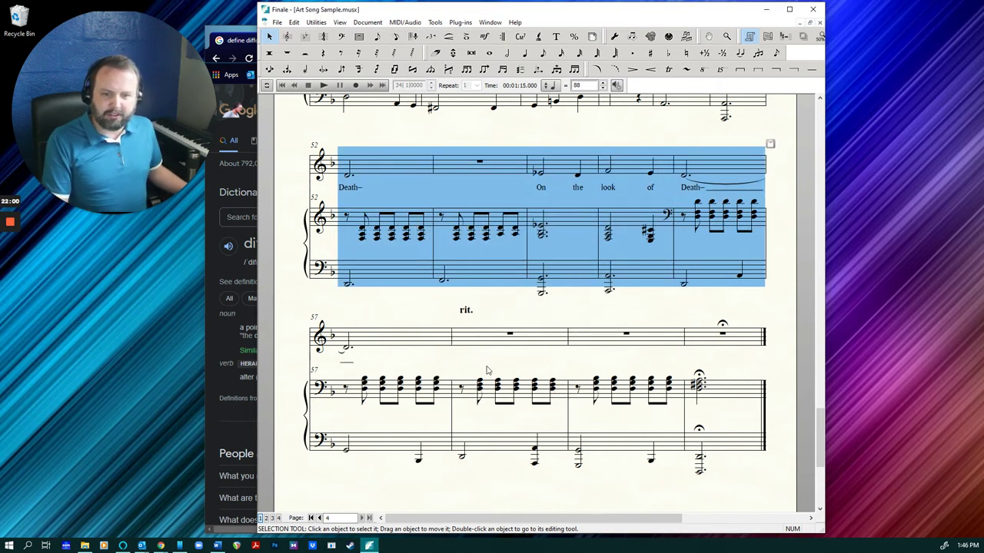
{"action": "left_click", "coordinate": [513, 364]}
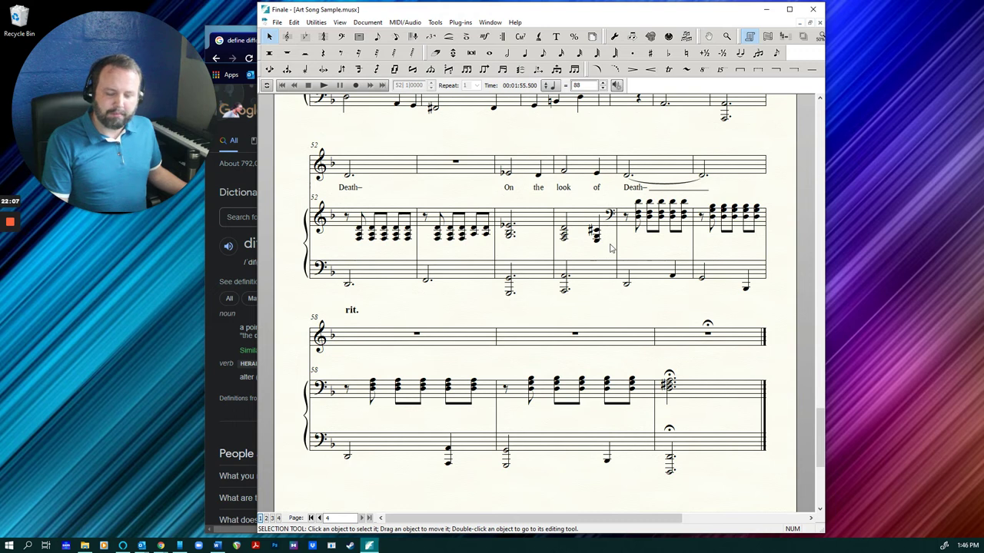
- Reselect measures 52–56 and reapply Fit Measures to lock them onto one system
{"action": "left_click", "coordinate": [406, 165]}
{"action": "left_click", "coordinate": [666, 279], "text": "shift"}
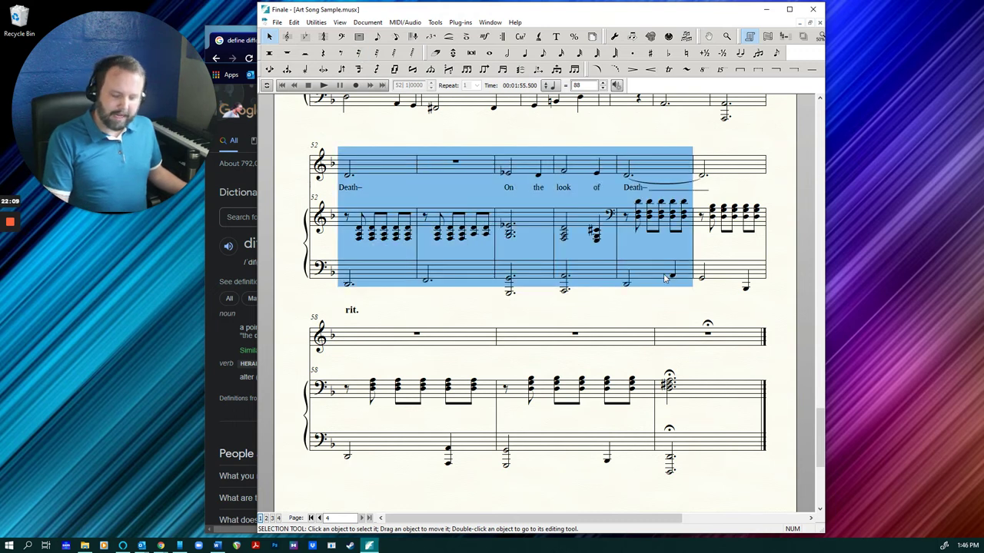
{"action": "key", "text": "ctrl+m"}
{"action": "key", "text": "Return"}
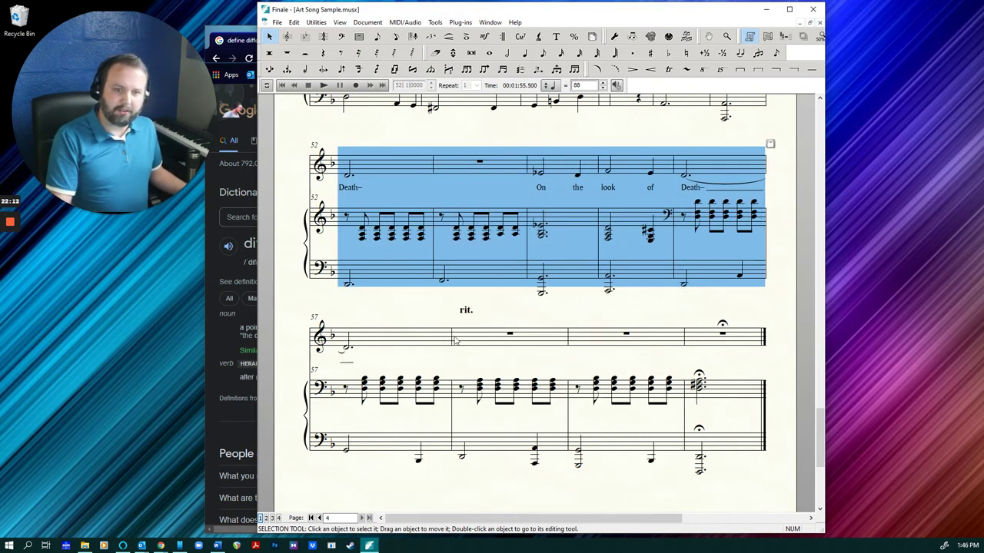
{"action": "left_click", "coordinate": [402, 321]}
{"action": "scroll", "coordinate": [402, 321], "scroll_direction": "up", "scroll_amount": 5}
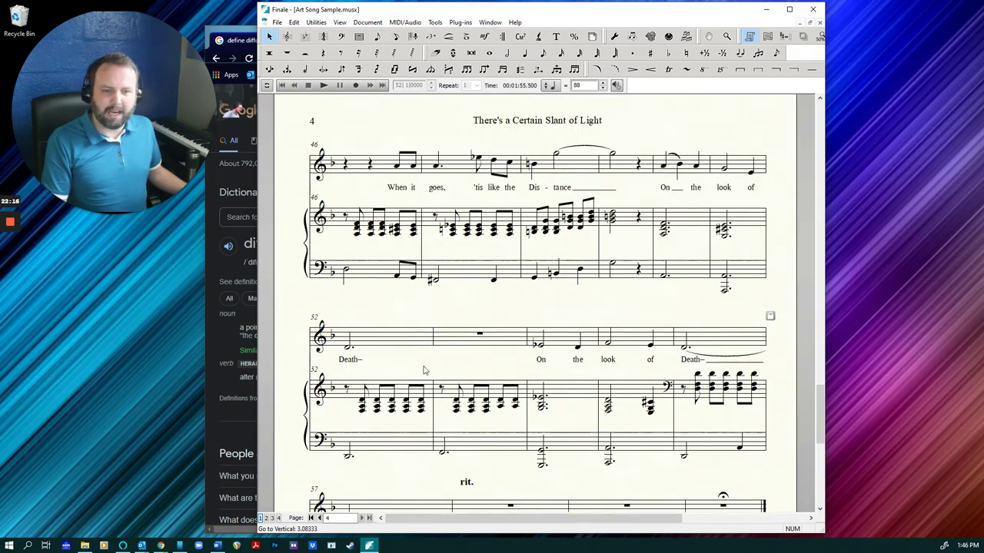
{"action": "scroll", "coordinate": [423, 215], "scroll_direction": "up", "scroll_amount": 5}
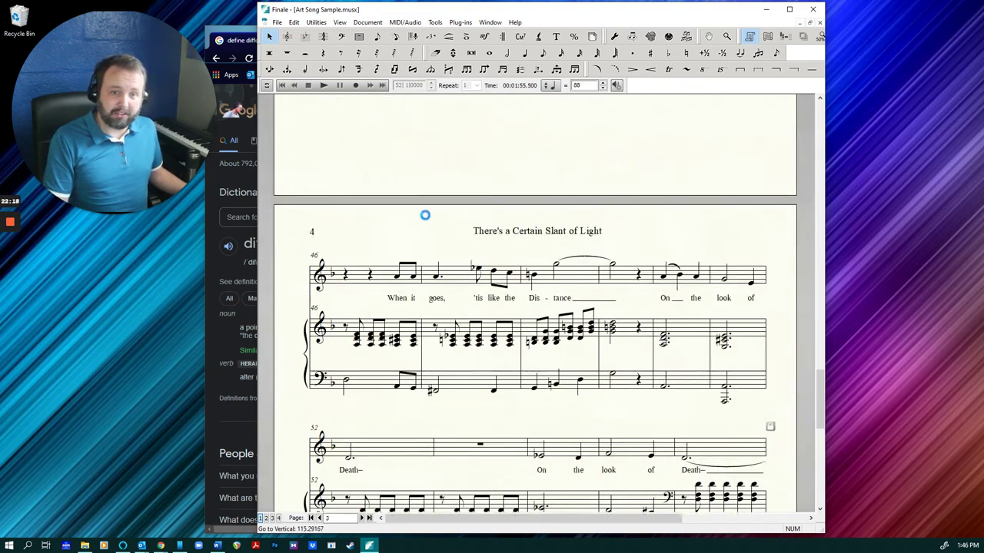
{"action": "scroll", "coordinate": [426, 221], "scroll_direction": "up", "scroll_amount": 4}
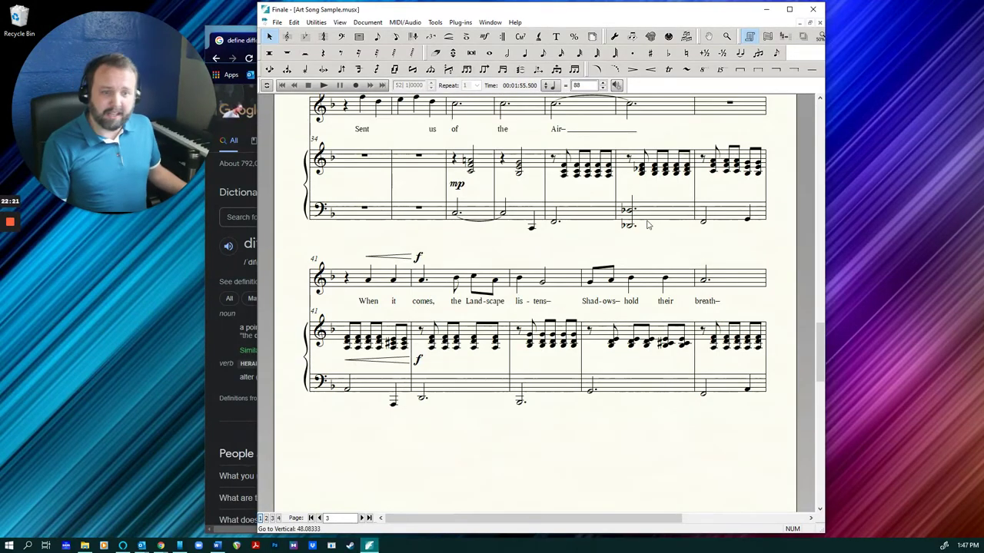
{"action": "scroll", "coordinate": [646, 228], "scroll_direction": "down", "scroll_amount": 4}
{"action": "scroll", "coordinate": [646, 229], "scroll_direction": "down", "scroll_amount": 6}
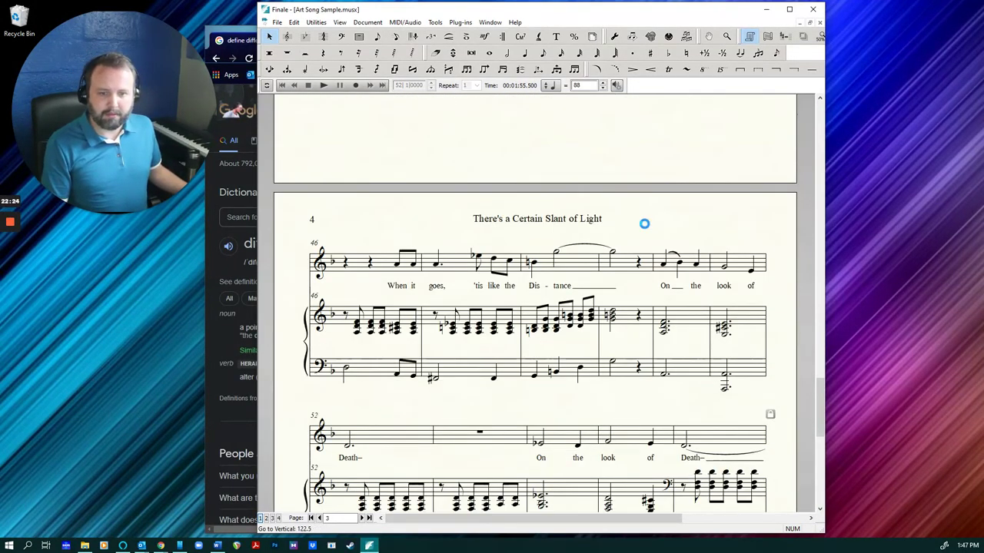
{"action": "left_click", "coordinate": [448, 37]}
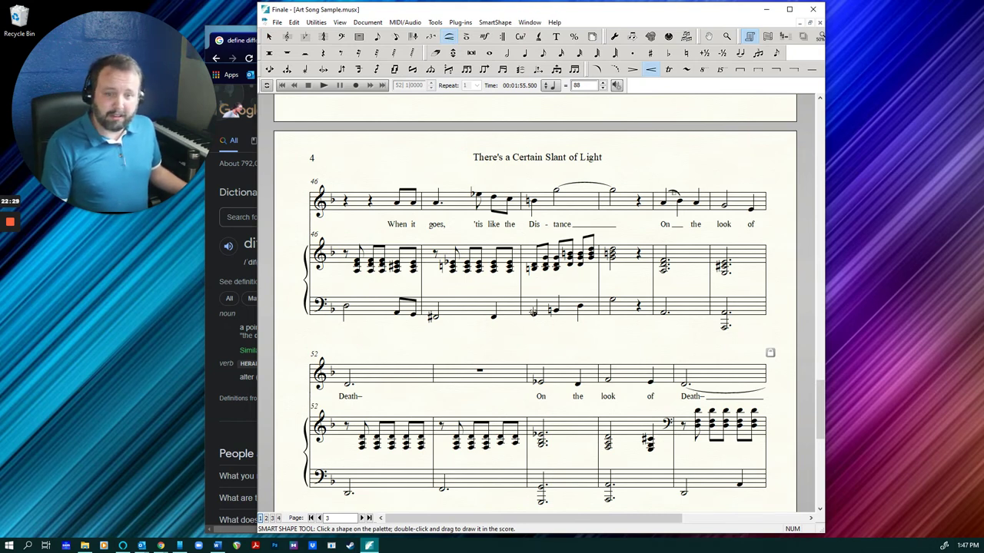
- Draw a trial slur over the bass notes of measures 48–49, then delete it
{"action": "left_click", "coordinate": [597, 69]}
{"action": "mouse_move", "coordinate": [536, 306]}
{"action": "left_mouse_down"}
{"action": "mouse_move", "coordinate": [605, 291]}
{"action": "mouse_move", "coordinate": [607, 315]}
{"action": "mouse_move", "coordinate": [605, 292]}
{"action": "left_mouse_up"}
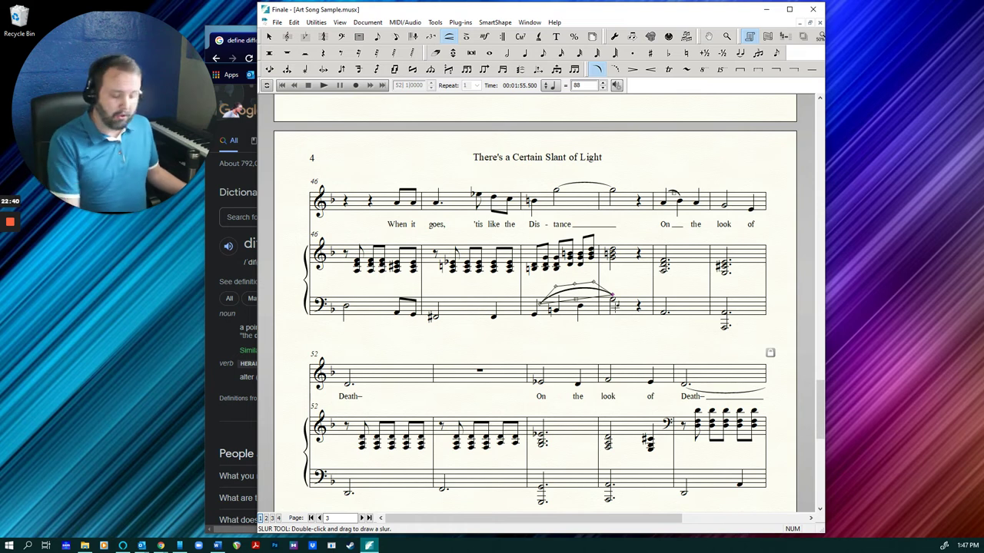
{"action": "key", "text": "Delete"}
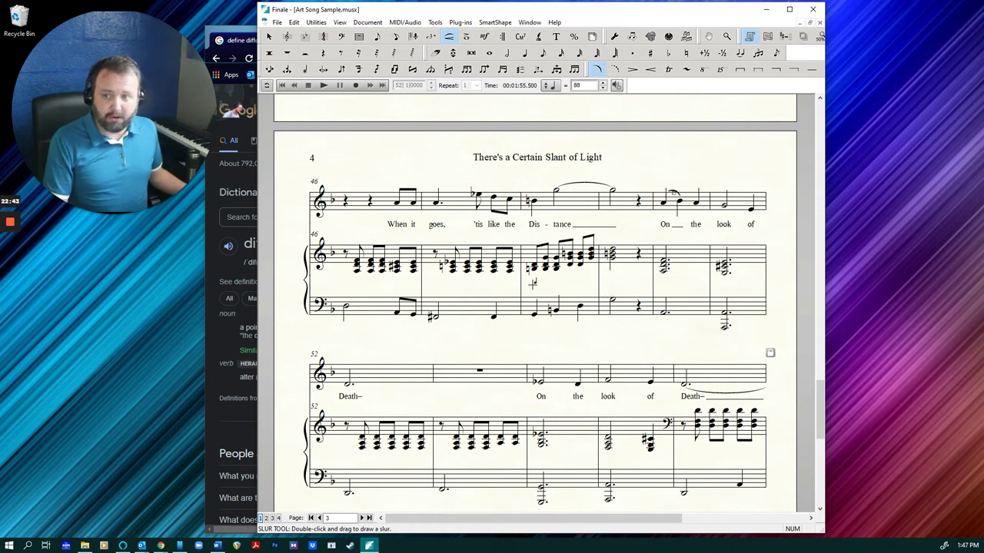
- Add slurs over the piano's bass notes in measures 1 and 2
{"action": "scroll", "coordinate": [529, 293], "scroll_direction": "down", "scroll_amount": 5}
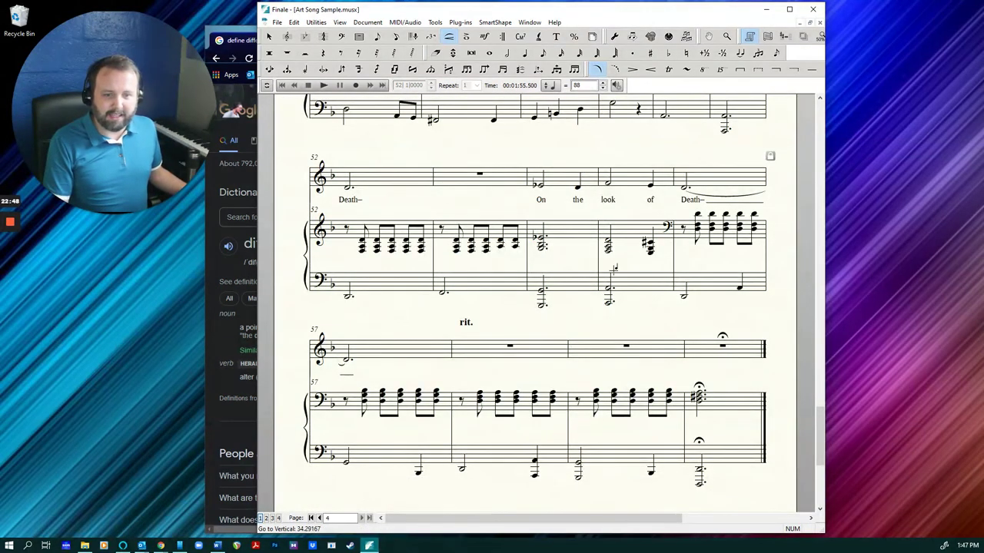
{"action": "scroll", "coordinate": [628, 278], "scroll_direction": "up", "scroll_amount": 5}
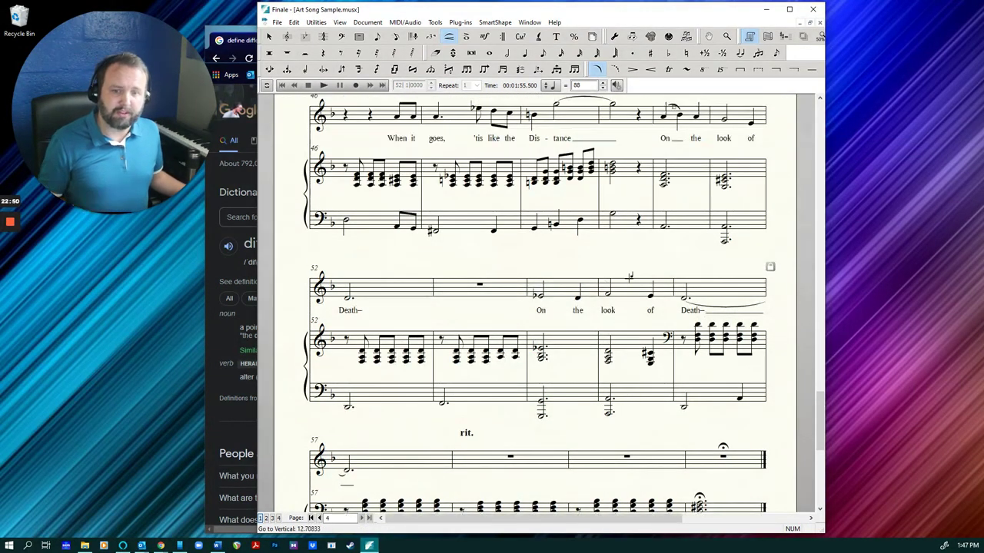
{"action": "scroll", "coordinate": [627, 279], "scroll_direction": "up", "scroll_amount": 5}
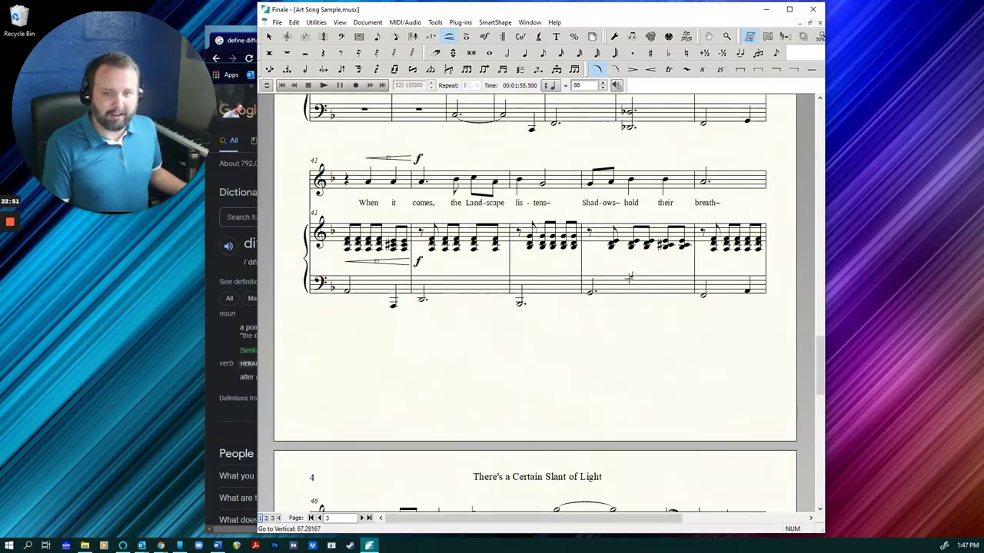
{"action": "scroll", "coordinate": [628, 279], "scroll_direction": "up", "scroll_amount": 5}
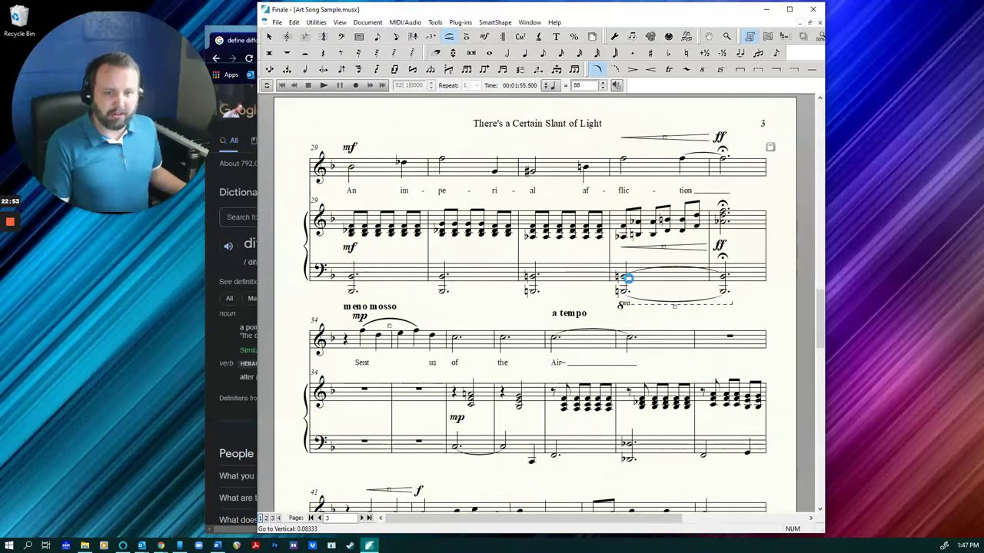
{"action": "scroll", "coordinate": [628, 279], "scroll_direction": "up", "scroll_amount": 1}
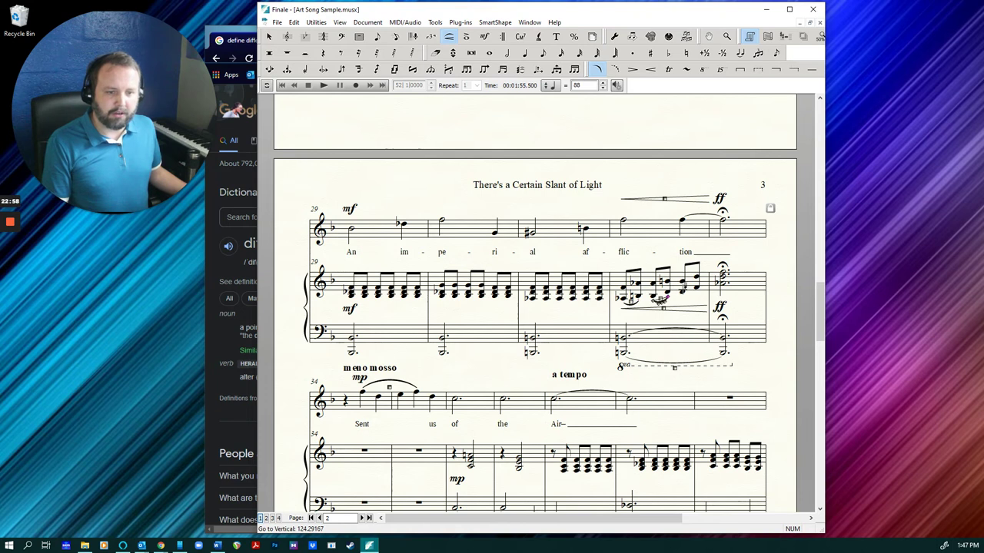
{"action": "scroll", "coordinate": [762, 310], "scroll_direction": "up", "scroll_amount": 1}
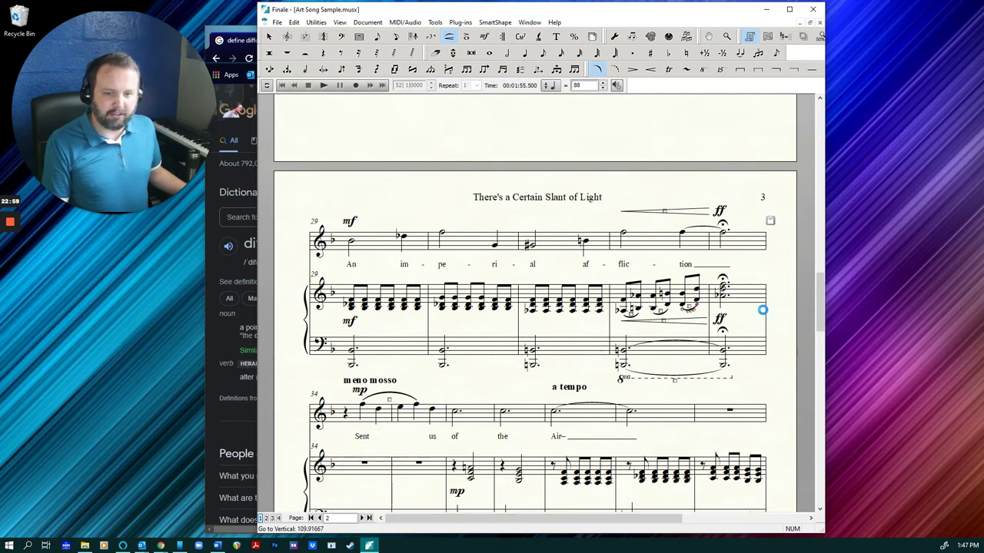
{"action": "scroll", "coordinate": [763, 310], "scroll_direction": "up", "scroll_amount": 10}
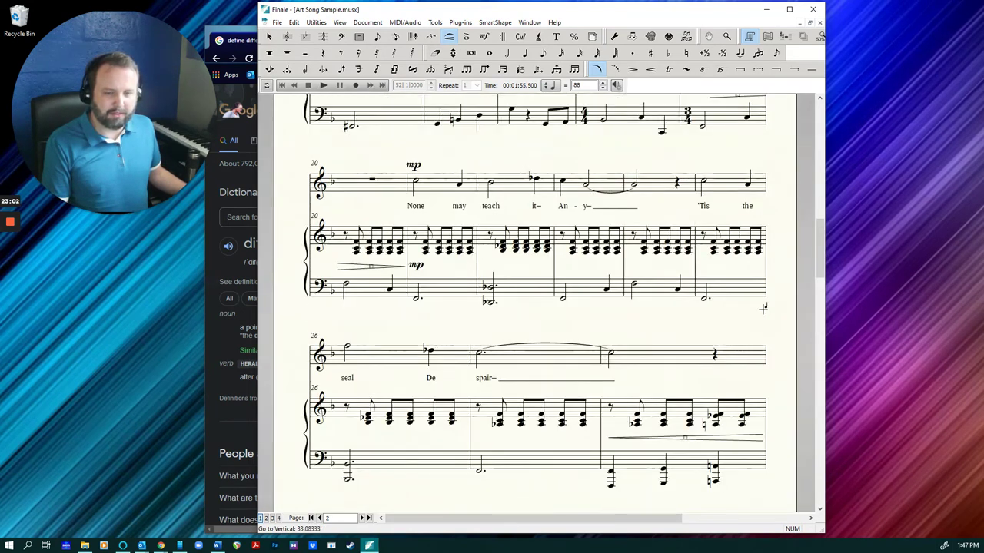
{"action": "scroll", "coordinate": [763, 310], "scroll_direction": "up", "scroll_amount": 6}
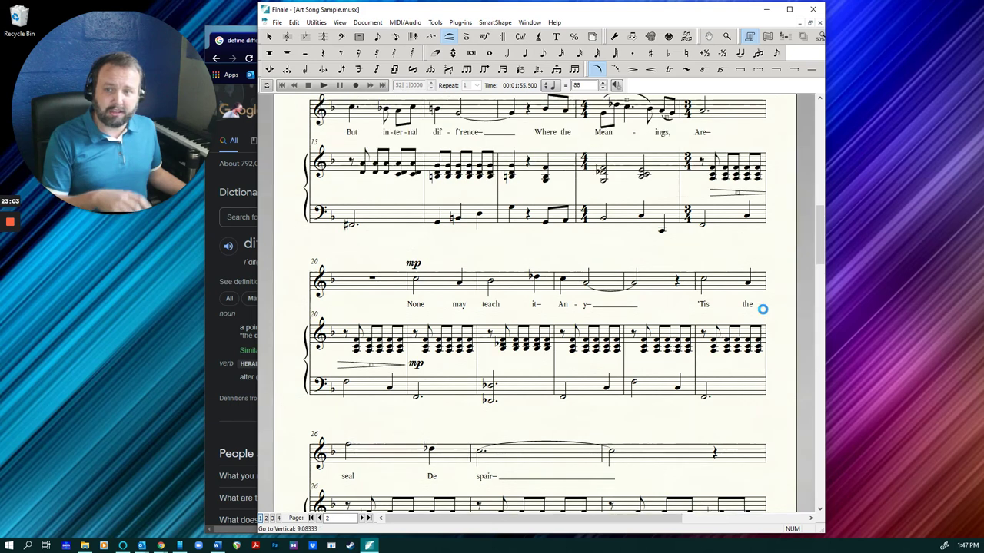
{"action": "scroll", "coordinate": [761, 309], "scroll_direction": "up", "scroll_amount": 6}
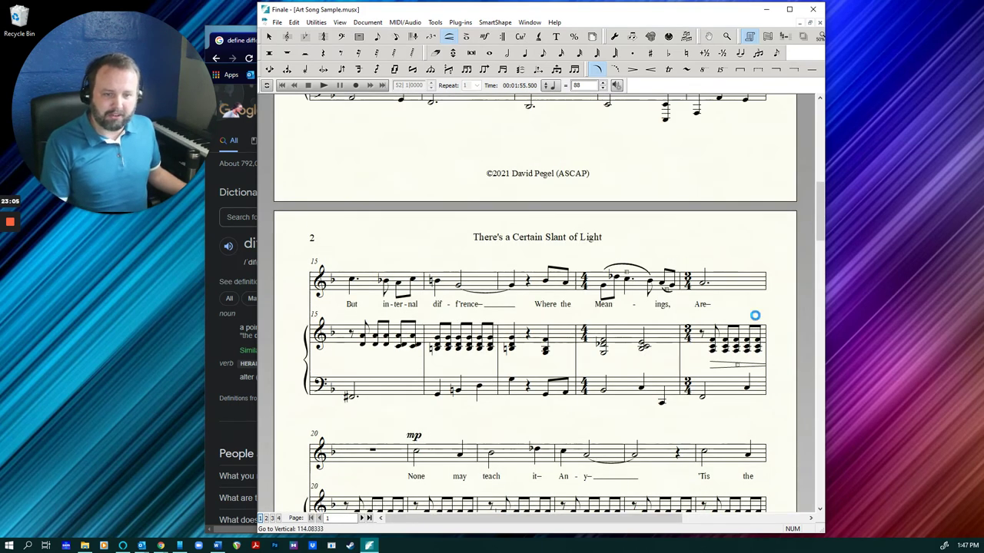
{"action": "scroll", "coordinate": [754, 315], "scroll_direction": "up", "scroll_amount": 8}
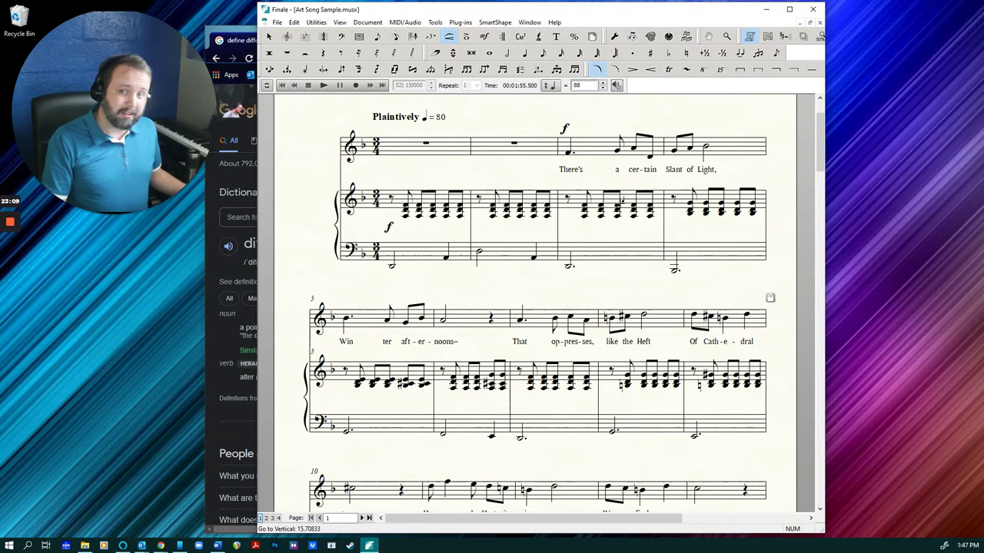
{"action": "double_click", "coordinate": [391, 264]}
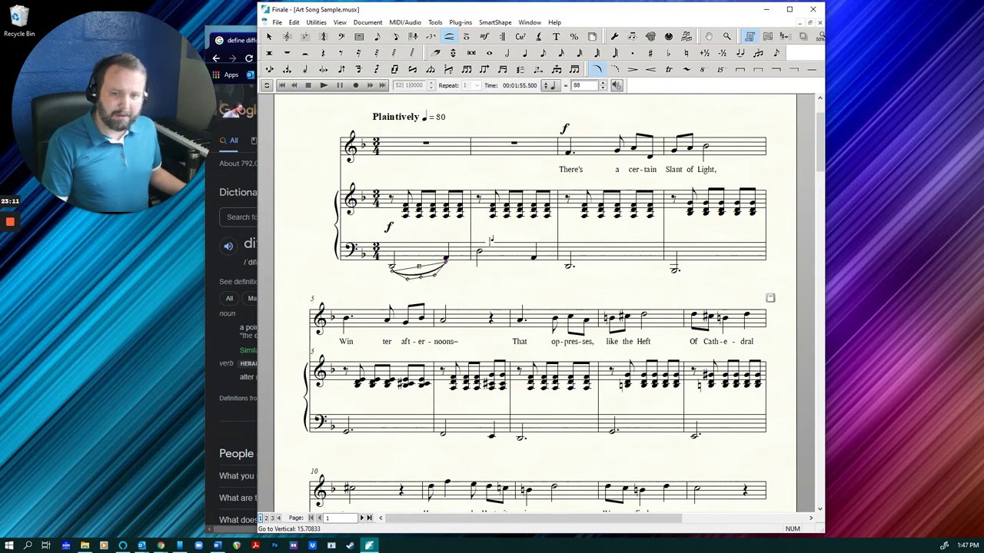
{"action": "double_click", "coordinate": [479, 252]}
- Add bass-staff slurs in measures 16, 20, 22 and 23
{"action": "scroll", "coordinate": [507, 300], "scroll_direction": "down", "scroll_amount": 10}
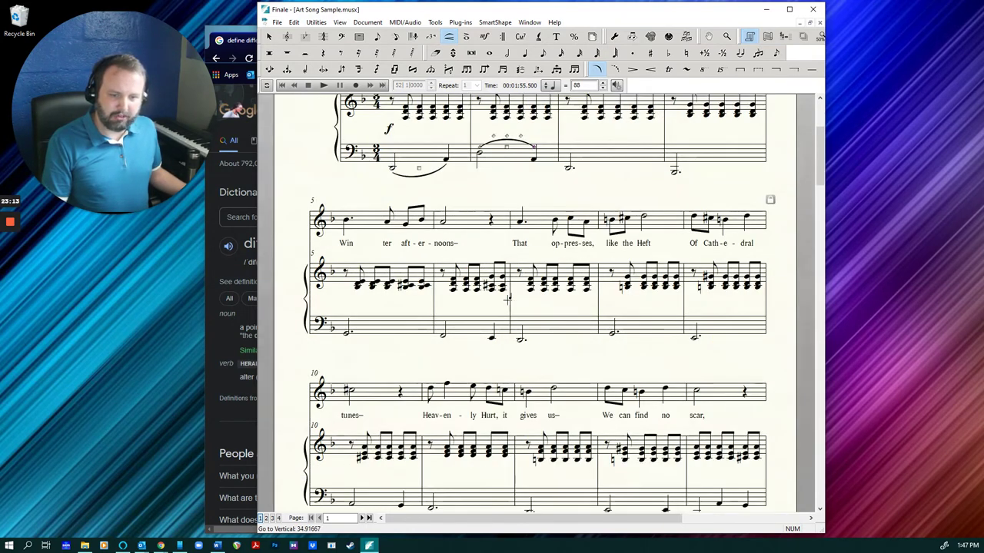
{"action": "scroll", "coordinate": [507, 300], "scroll_direction": "down", "scroll_amount": 2}
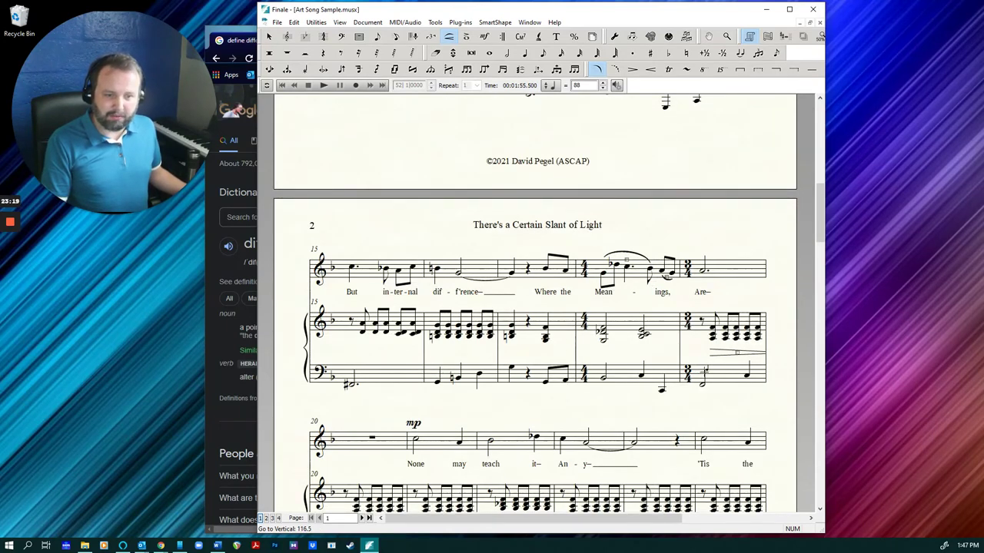
{"action": "left_click_drag", "start_coordinate": [439, 379], "coordinate": [515, 360]}
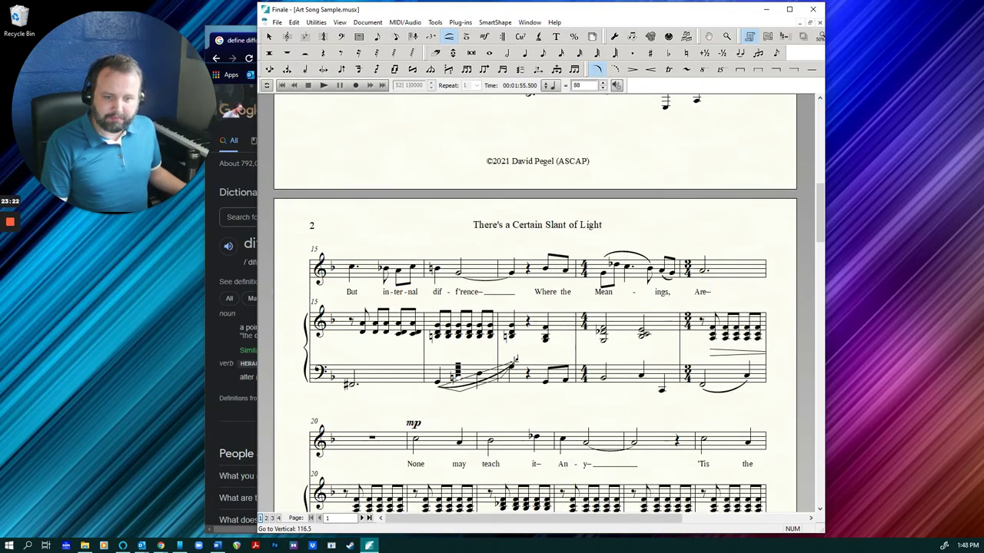
{"action": "scroll", "coordinate": [384, 392], "scroll_direction": "down", "scroll_amount": 5}
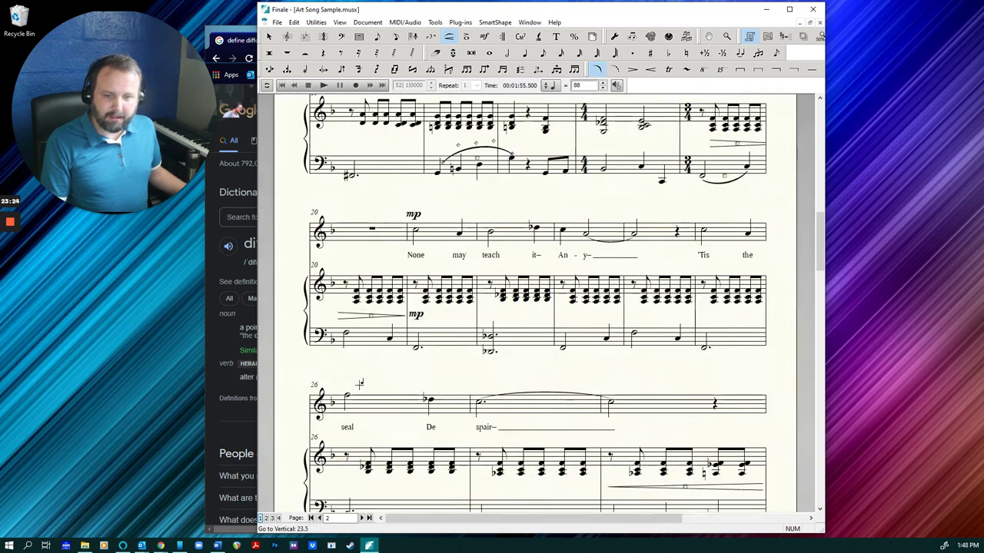
{"action": "double_click", "coordinate": [345, 333]}
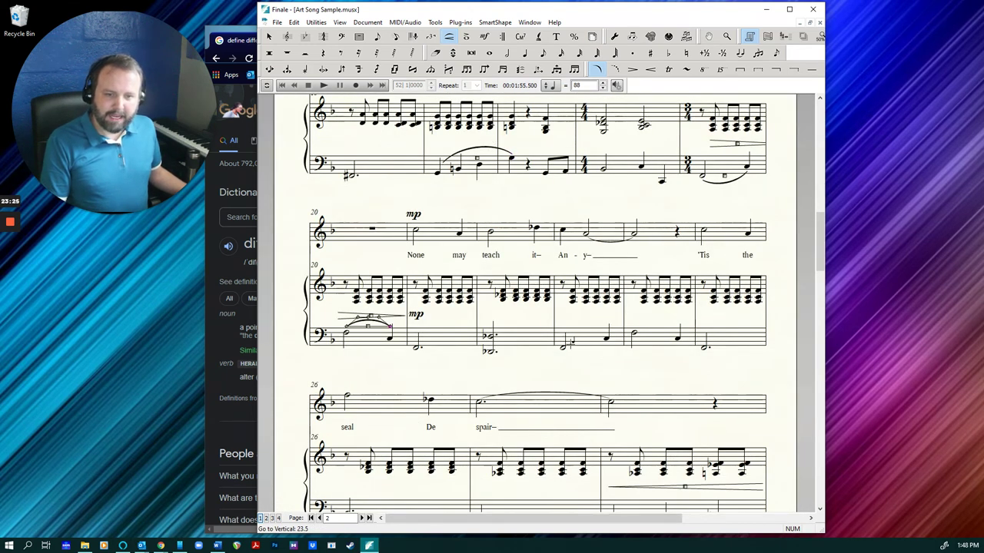
{"action": "double_click", "coordinate": [563, 346]}
{"action": "double_click", "coordinate": [634, 332]}
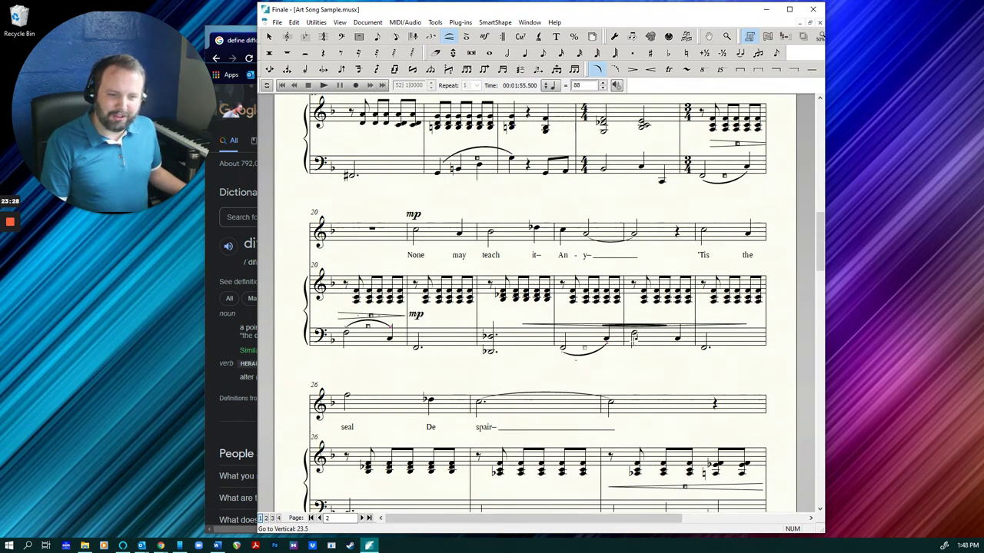
{"action": "scroll", "coordinate": [554, 360], "scroll_direction": "down", "scroll_amount": 3}
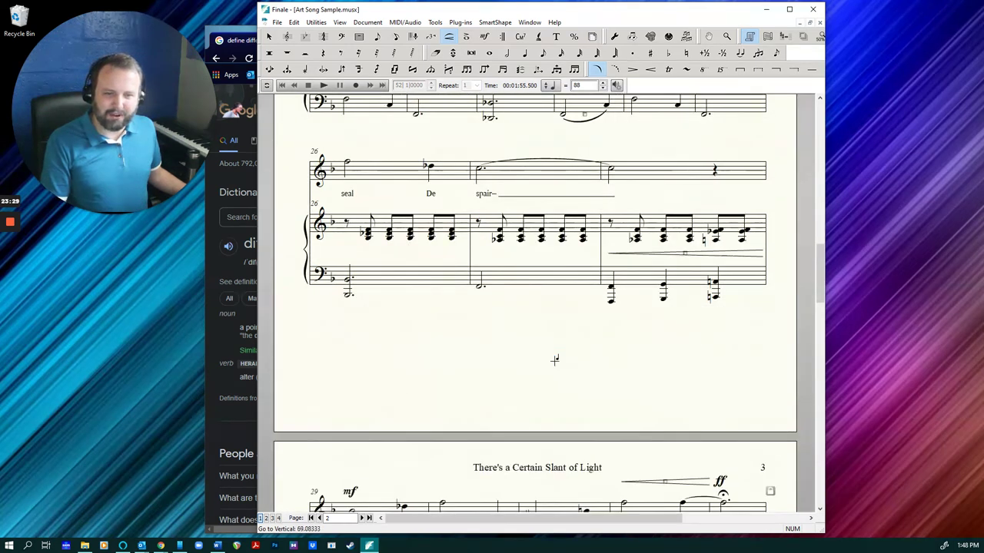
{"action": "scroll", "coordinate": [554, 360], "scroll_direction": "down", "scroll_amount": 1}
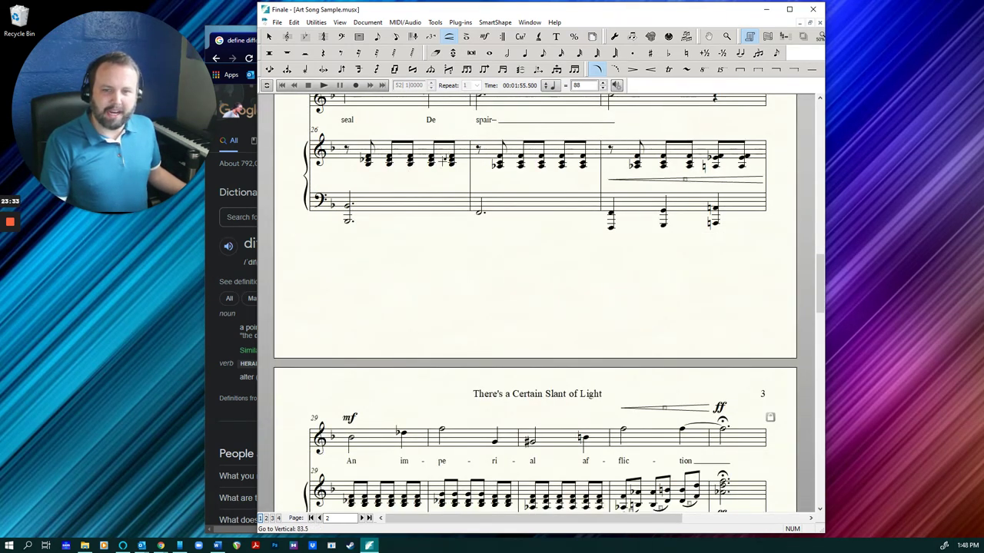
{"action": "scroll", "coordinate": [441, 161], "scroll_direction": "up", "scroll_amount": 1}
- Select measures 25–28 and fit them onto a single system
{"action": "key", "text": "Escape"}
{"action": "scroll", "coordinate": [564, 245], "scroll_direction": "up", "scroll_amount": 1}
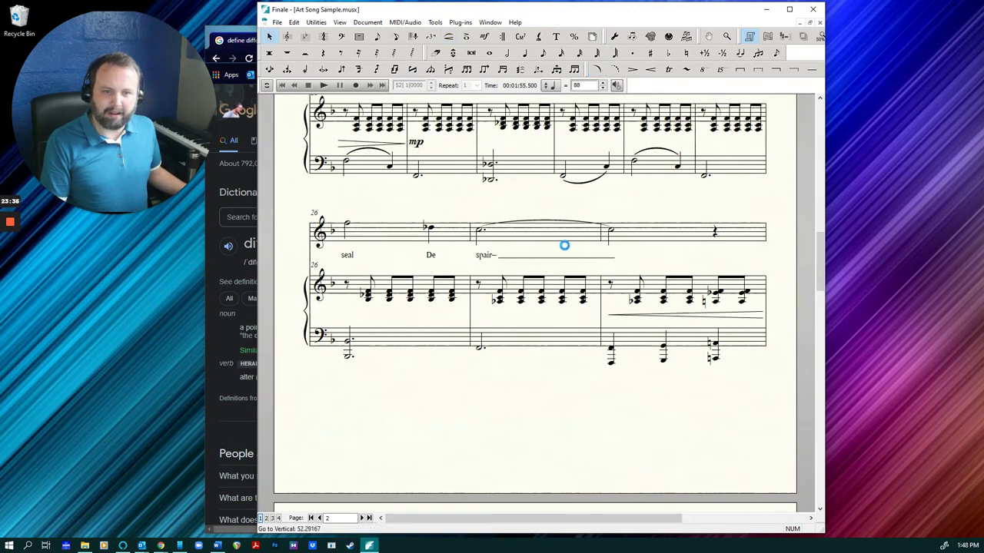
{"action": "scroll", "coordinate": [477, 222], "scroll_direction": "up", "scroll_amount": 1}
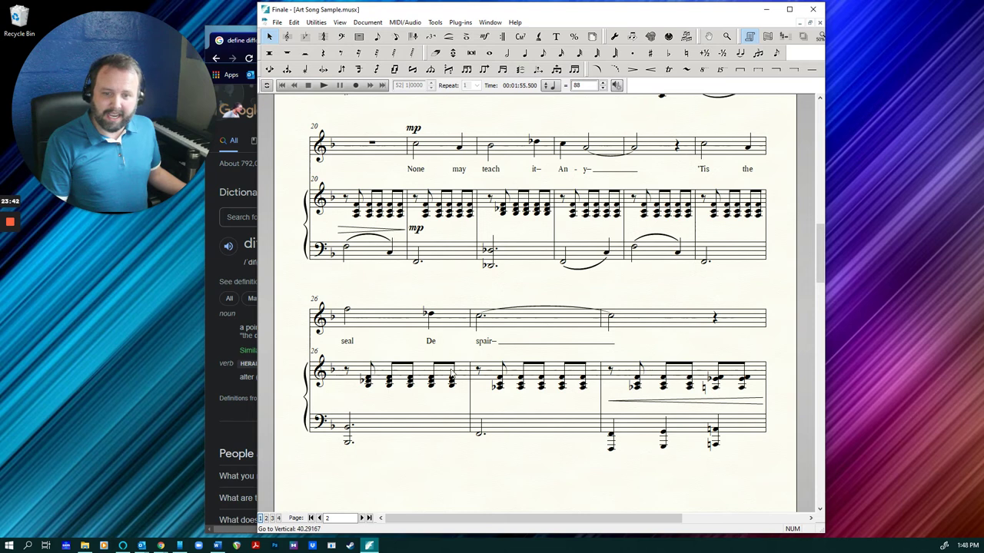
{"action": "left_click", "coordinate": [727, 152]}
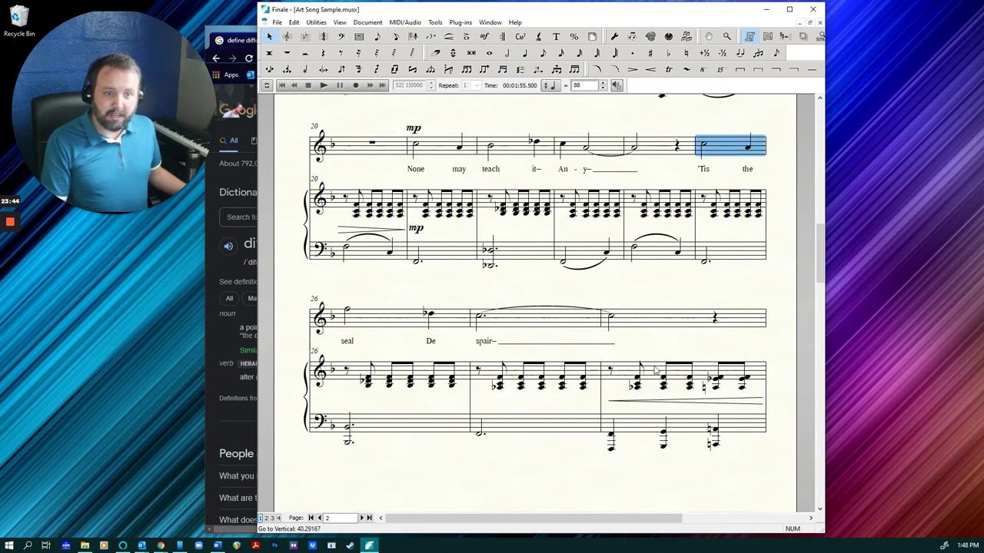
{"action": "left_click", "coordinate": [657, 318], "text": "shift"}
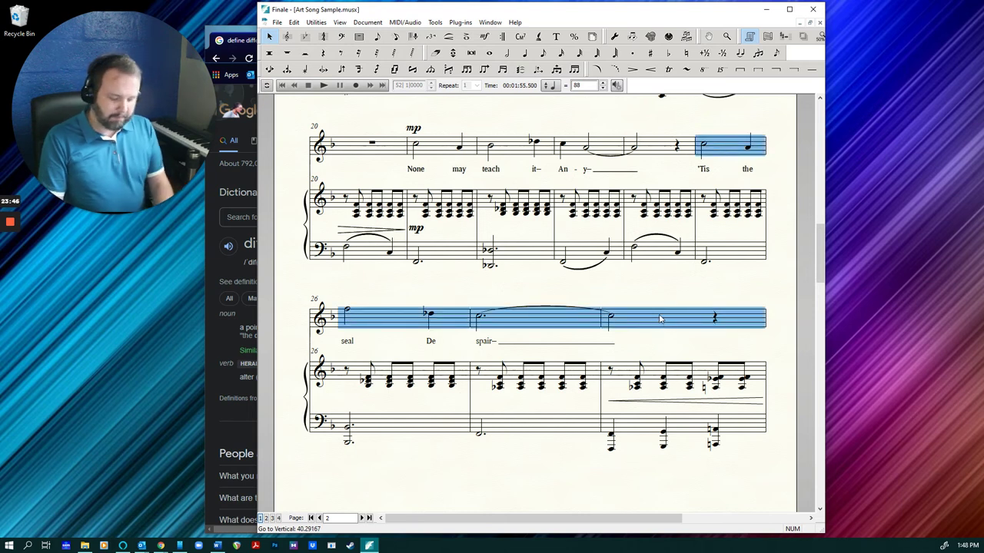
{"action": "key", "text": "ctrl+m"}
{"action": "key", "text": "Return"}
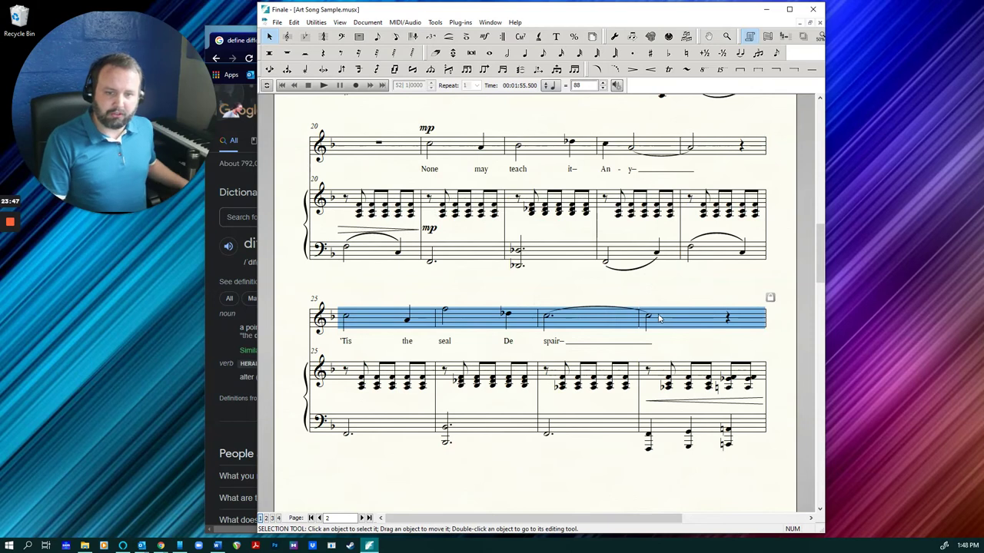
- Raise the measure 20 crescendo hairpin and mp marking slightly
{"action": "left_click", "coordinate": [398, 230]}
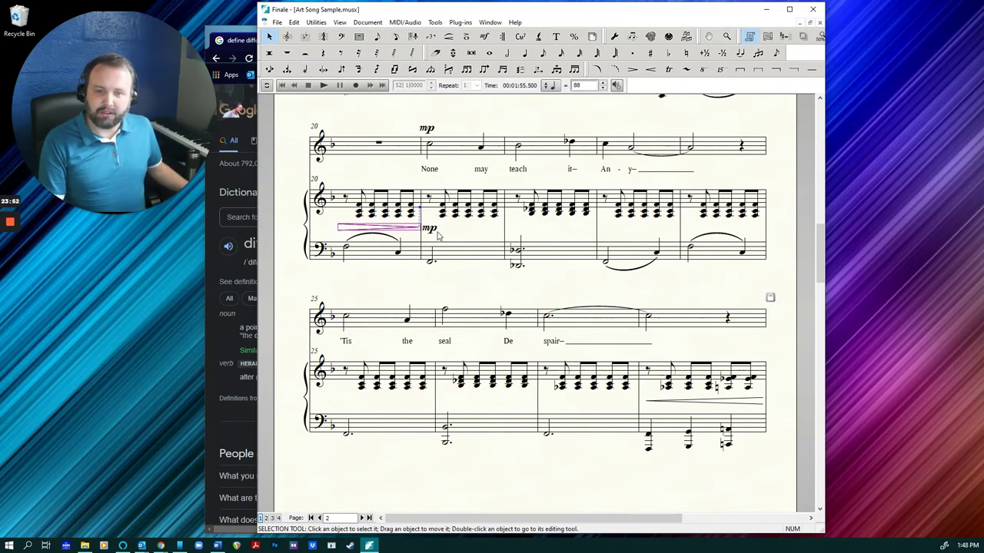
{"action": "left_click_drag", "start_coordinate": [432, 230], "coordinate": [432, 229]}
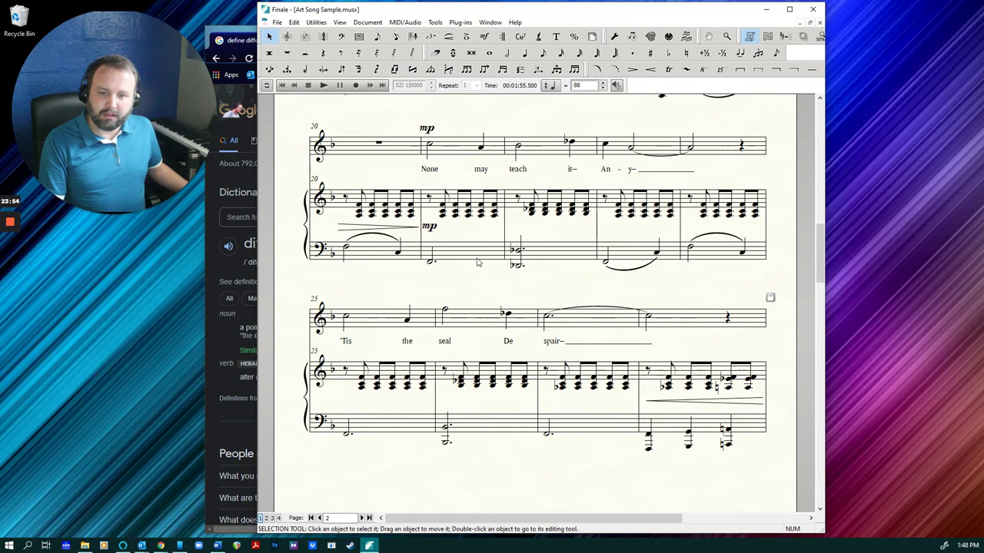
{"action": "scroll", "coordinate": [511, 319], "scroll_direction": "down", "scroll_amount": 5}
{"action": "scroll", "coordinate": [512, 319], "scroll_direction": "down", "scroll_amount": 5}
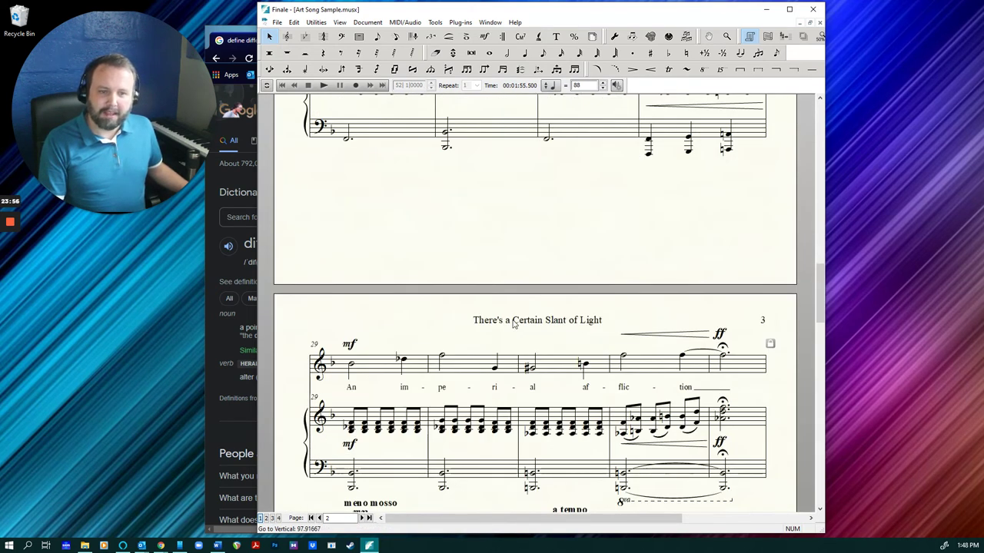
{"action": "scroll", "coordinate": [513, 323], "scroll_direction": "down", "scroll_amount": 2}
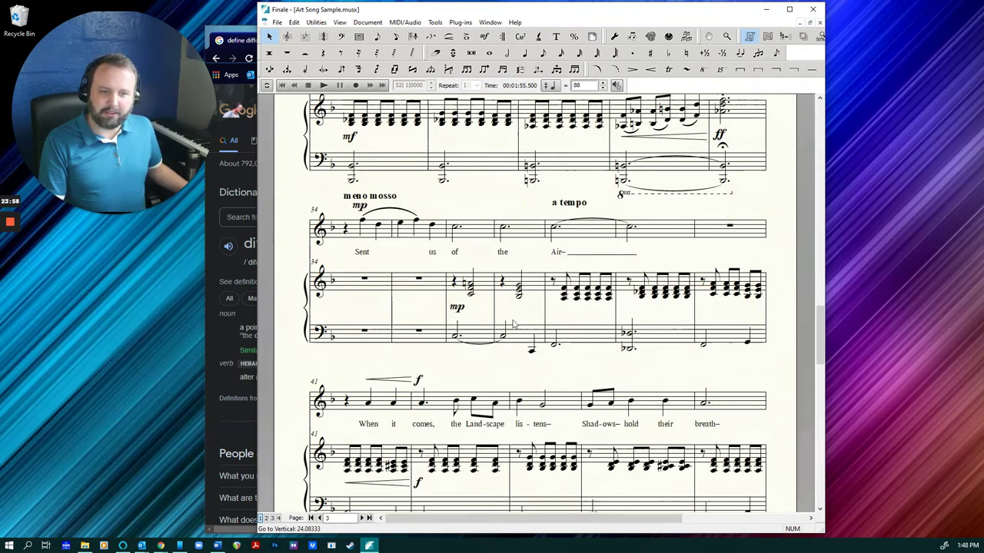
{"action": "scroll", "coordinate": [513, 323], "scroll_direction": "down", "scroll_amount": 2}
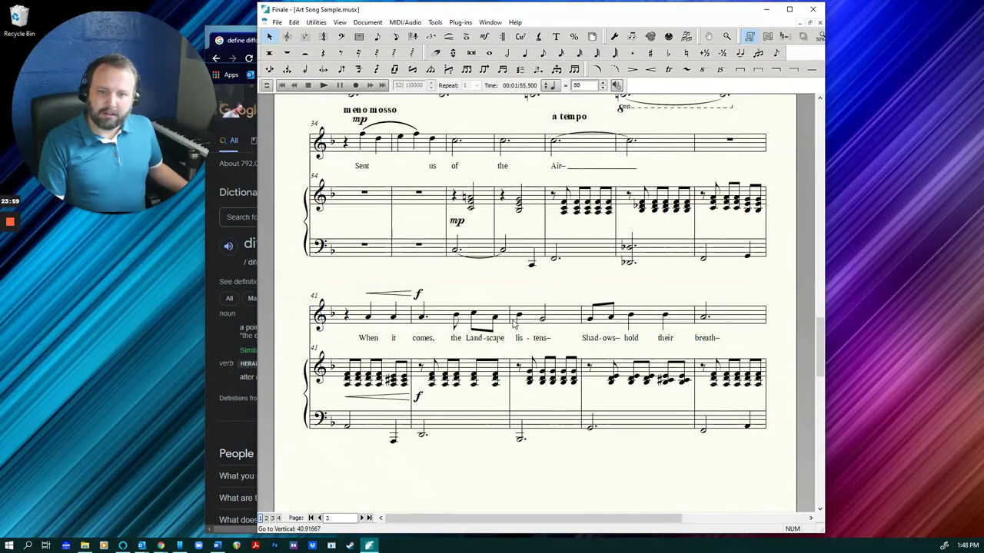
{"action": "scroll", "coordinate": [517, 315], "scroll_direction": "down", "scroll_amount": 4}
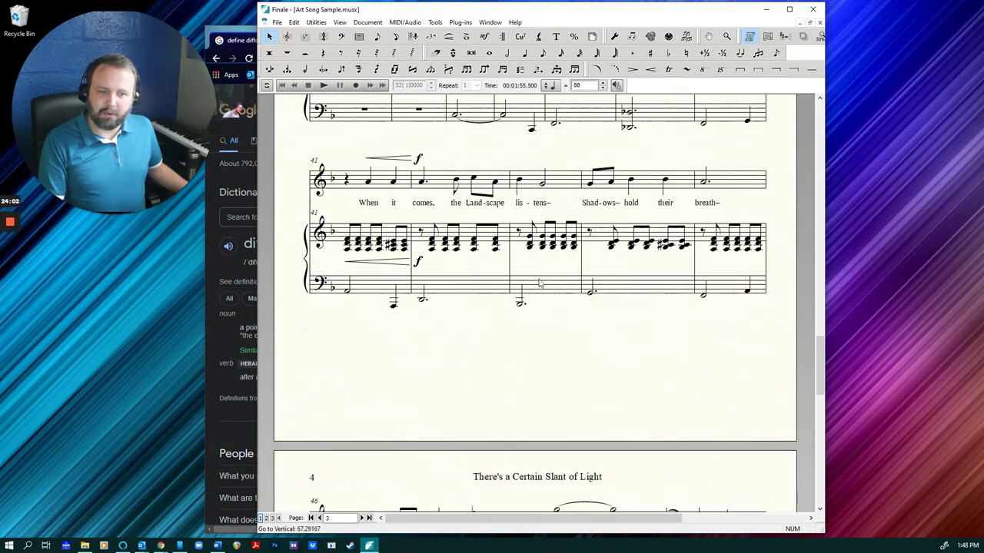
{"action": "scroll", "coordinate": [539, 283], "scroll_direction": "down", "scroll_amount": 5}
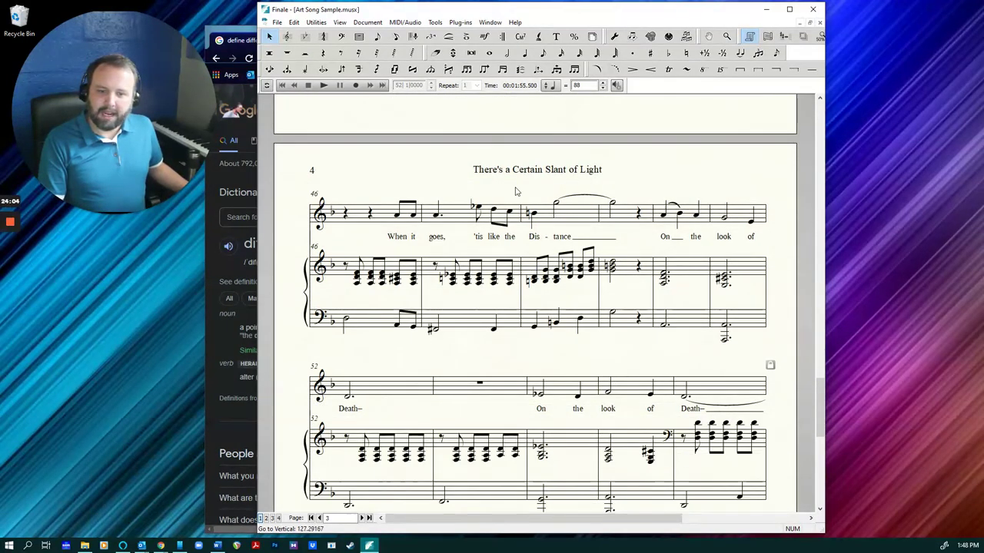
- Add slurs to the piano bass notes in measures 48–49, 56, 57, 58 and 59
{"action": "left_click", "coordinate": [449, 36]}
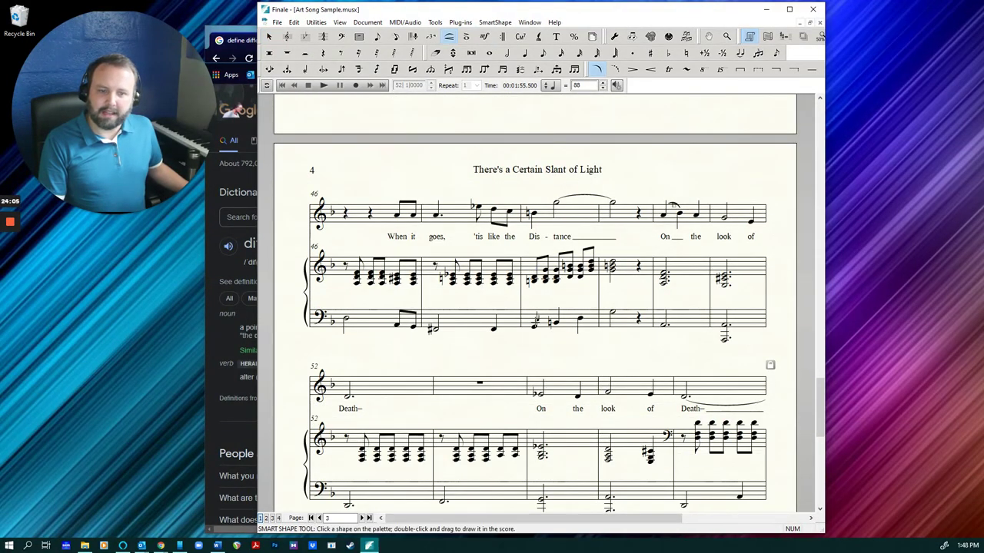
{"action": "left_click_drag", "start_coordinate": [535, 321], "coordinate": [613, 308]}
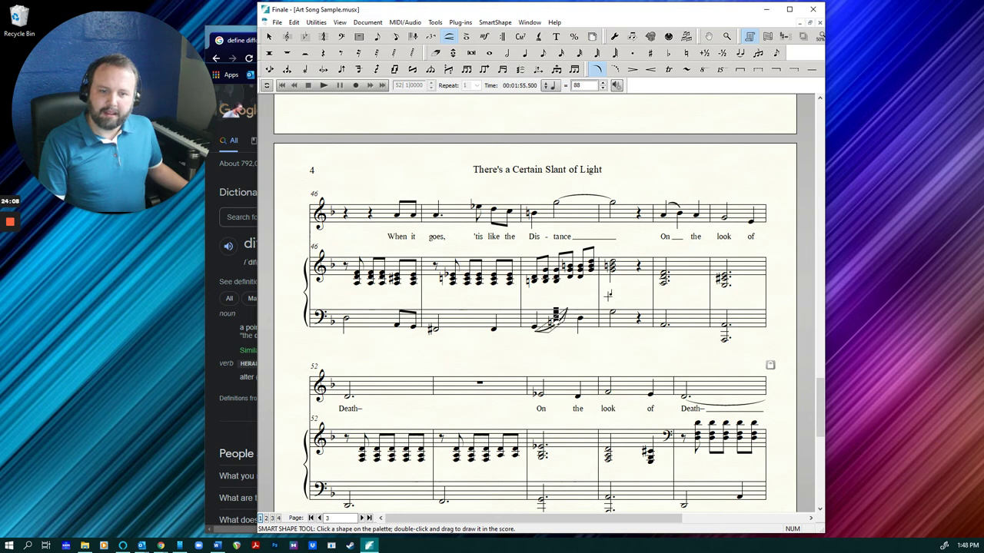
{"action": "scroll", "coordinate": [619, 362], "scroll_direction": "down", "scroll_amount": 4}
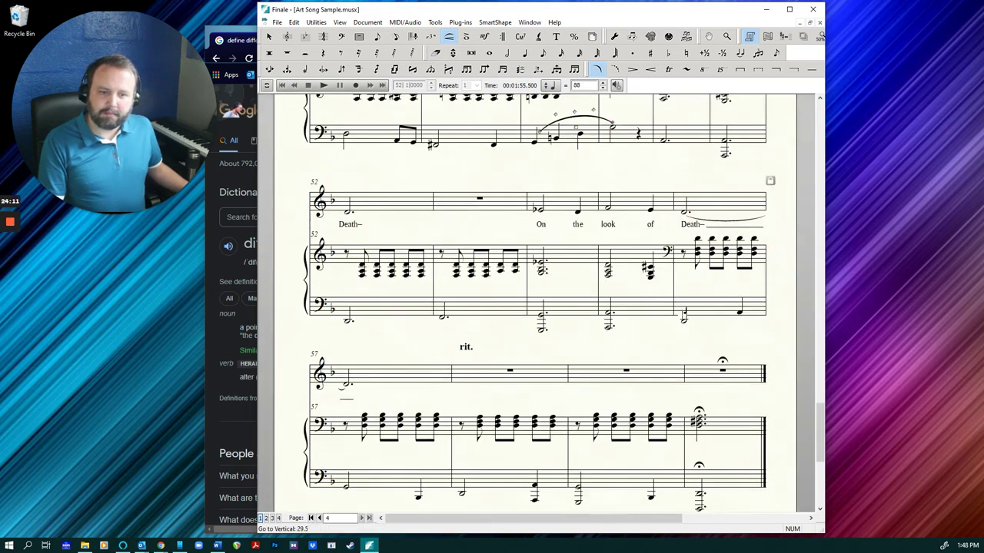
{"action": "double_click", "coordinate": [683, 317]}
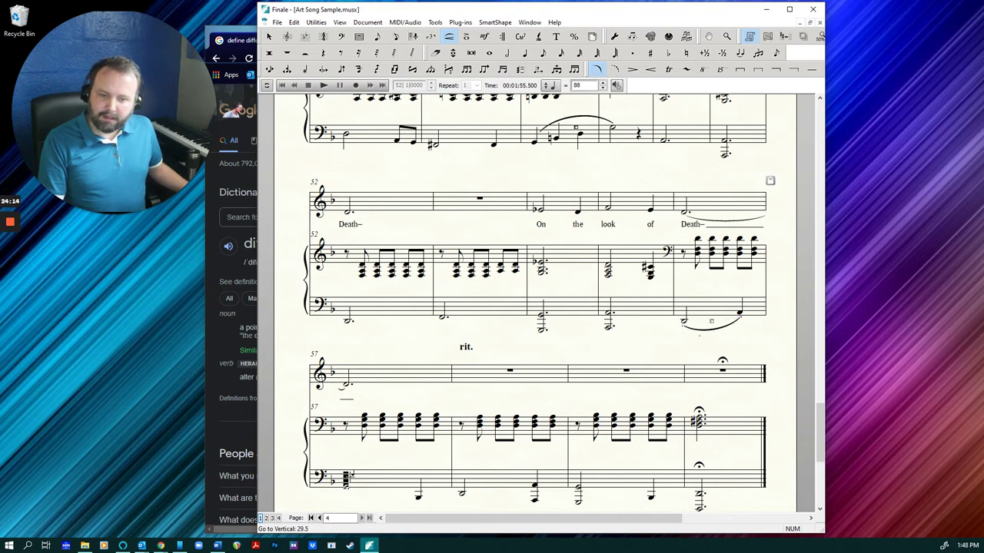
{"action": "double_click", "coordinate": [346, 480]}
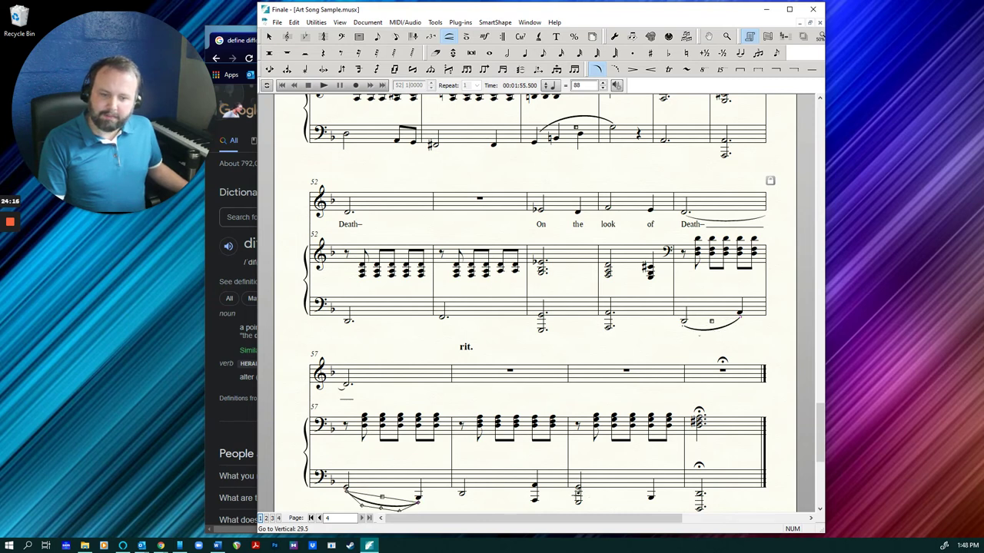
{"action": "double_click", "coordinate": [577, 491]}
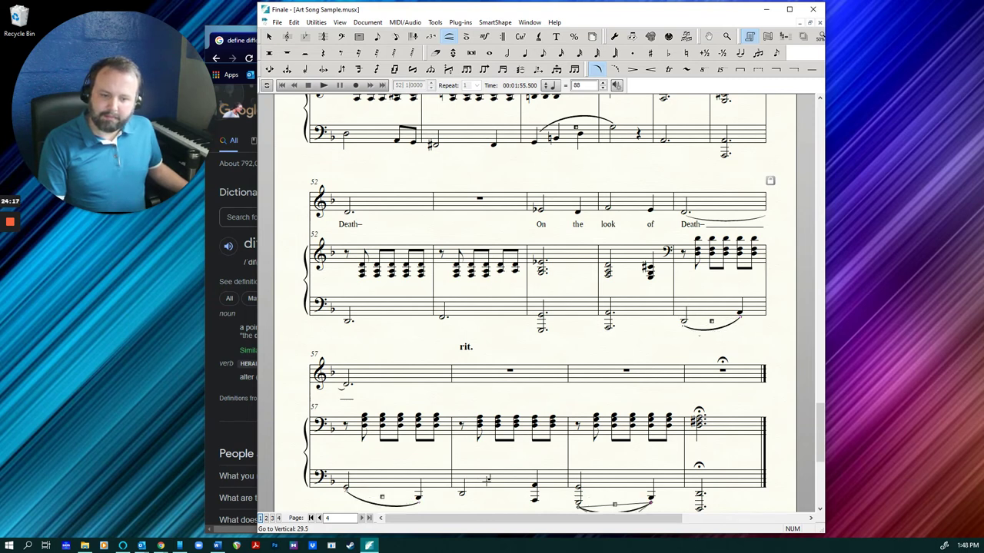
{"action": "double_click", "coordinate": [462, 488]}
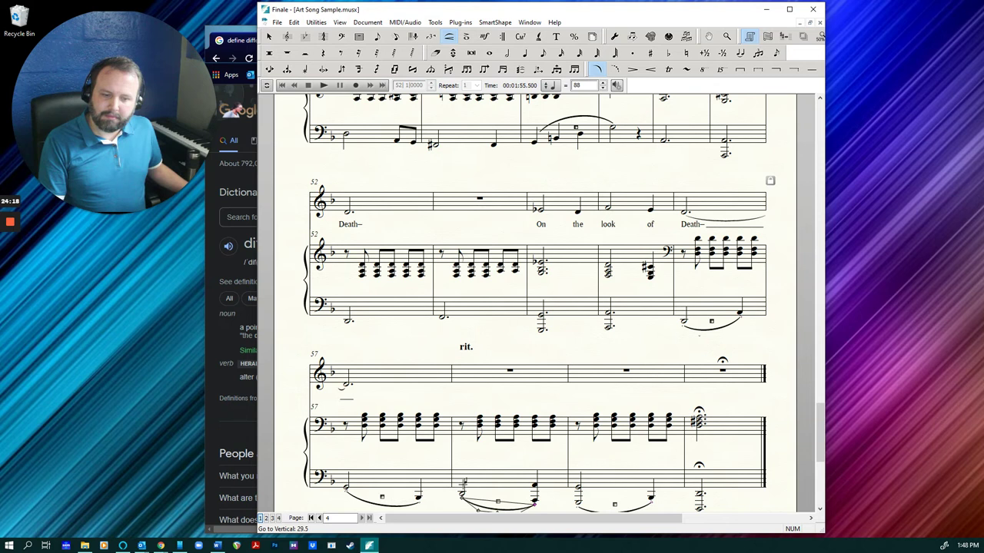
{"action": "left_click", "coordinate": [269, 37]}
{"action": "scroll", "coordinate": [473, 294], "scroll_direction": "down", "scroll_amount": 5}
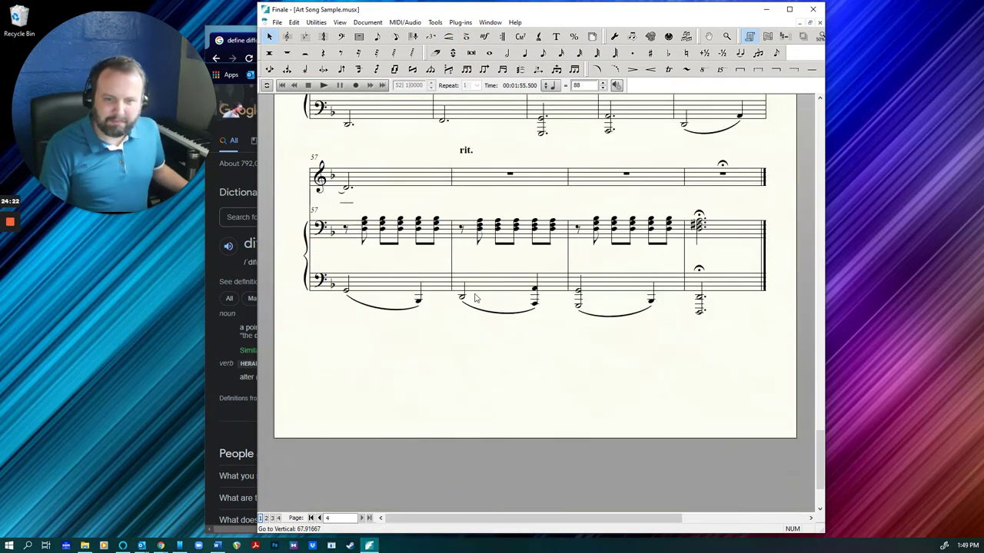
{"action": "scroll", "coordinate": [475, 298], "scroll_direction": "up", "scroll_amount": 6}
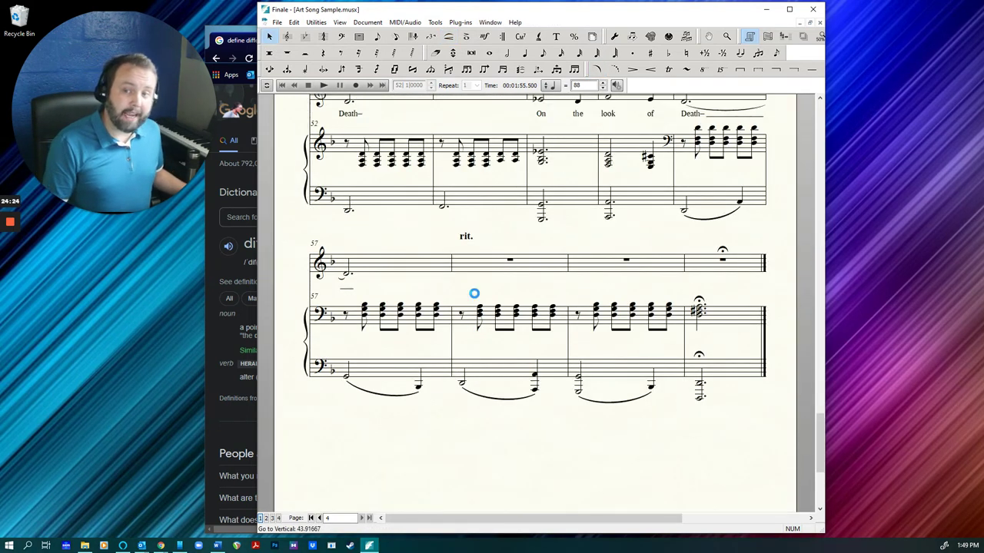
- Scroll the score to page 4 so measures 46–56 are visible
{"action": "scroll", "coordinate": [474, 295], "scroll_direction": "up", "scroll_amount": 5}
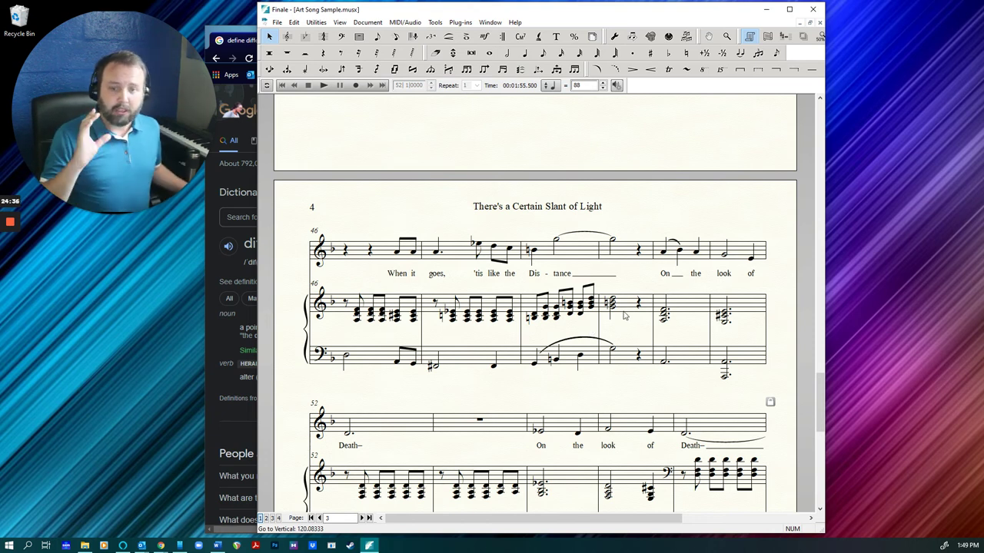
{"action": "scroll", "coordinate": [710, 305], "scroll_direction": "up", "scroll_amount": 6}
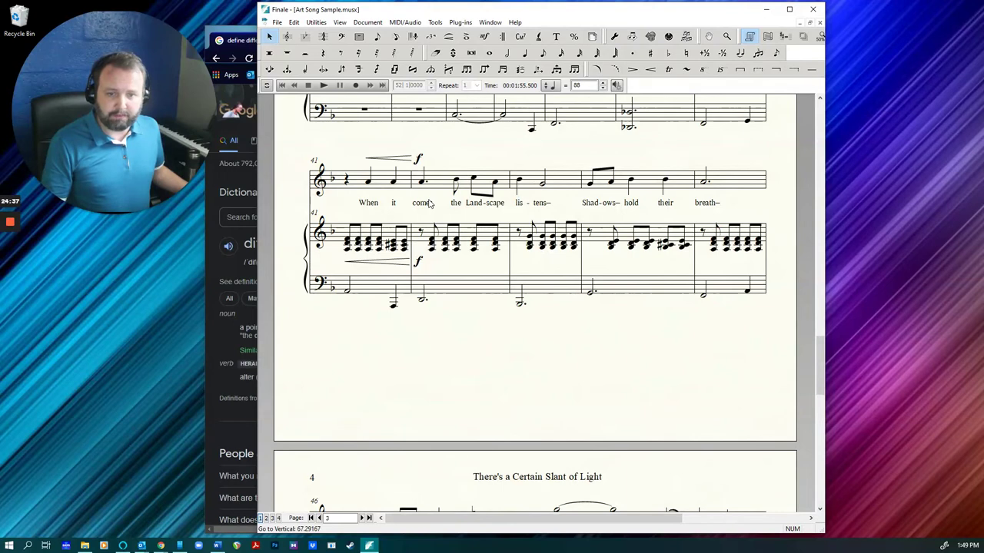
{"action": "scroll", "coordinate": [503, 393], "scroll_direction": "down", "scroll_amount": 5}
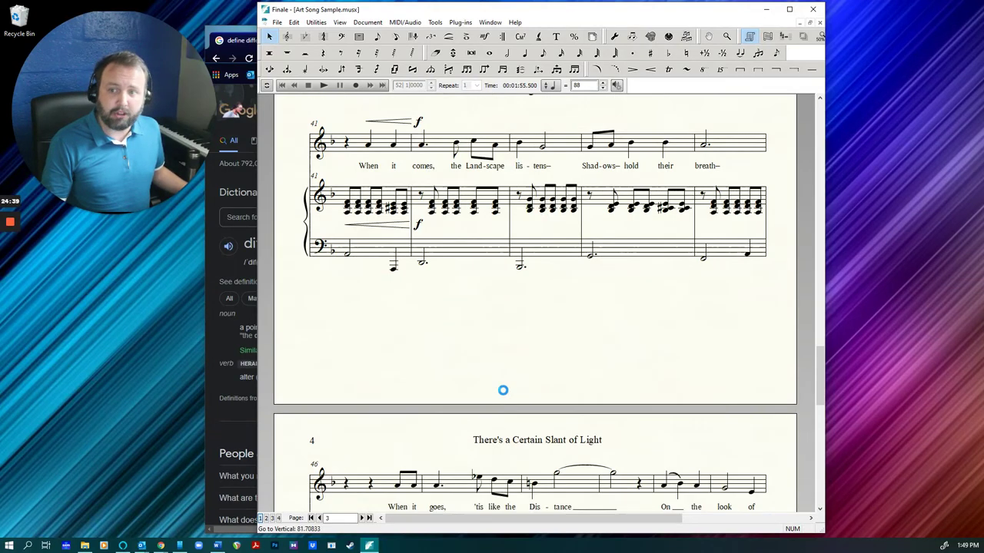
{"action": "scroll", "coordinate": [503, 391], "scroll_direction": "down", "scroll_amount": 2}
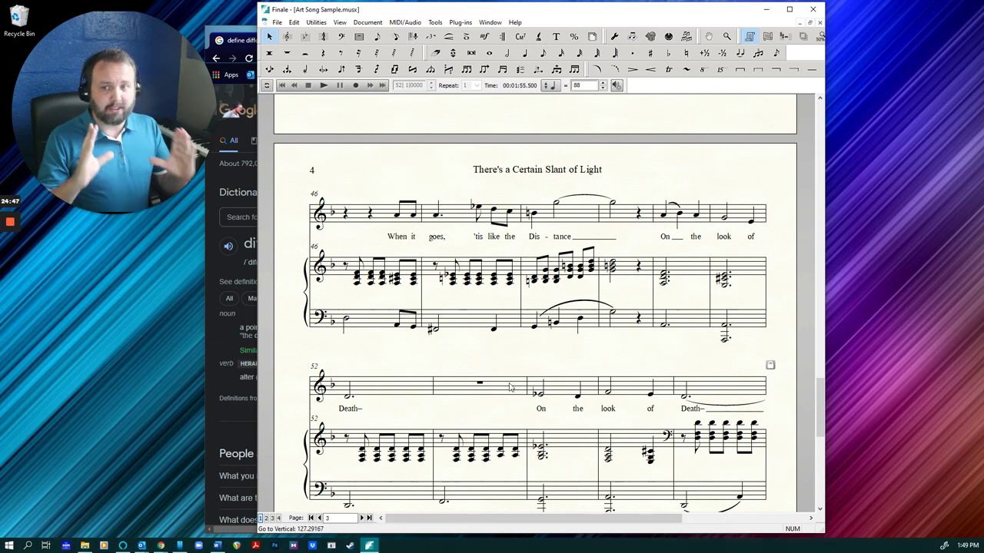
{"action": "scroll", "coordinate": [515, 325], "scroll_direction": "down", "scroll_amount": 7}
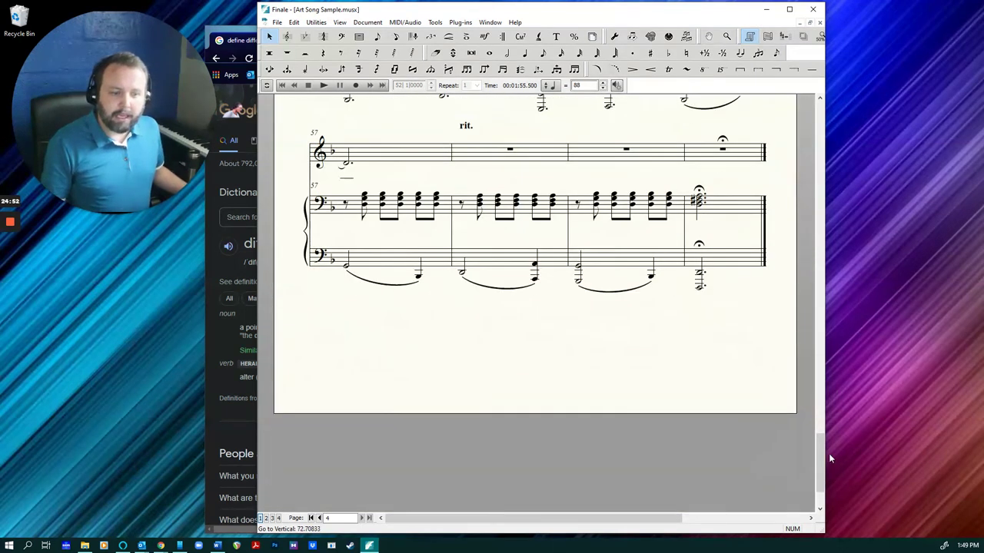
{"action": "left_click_drag", "start_coordinate": [819, 454], "coordinate": [818, 389]}
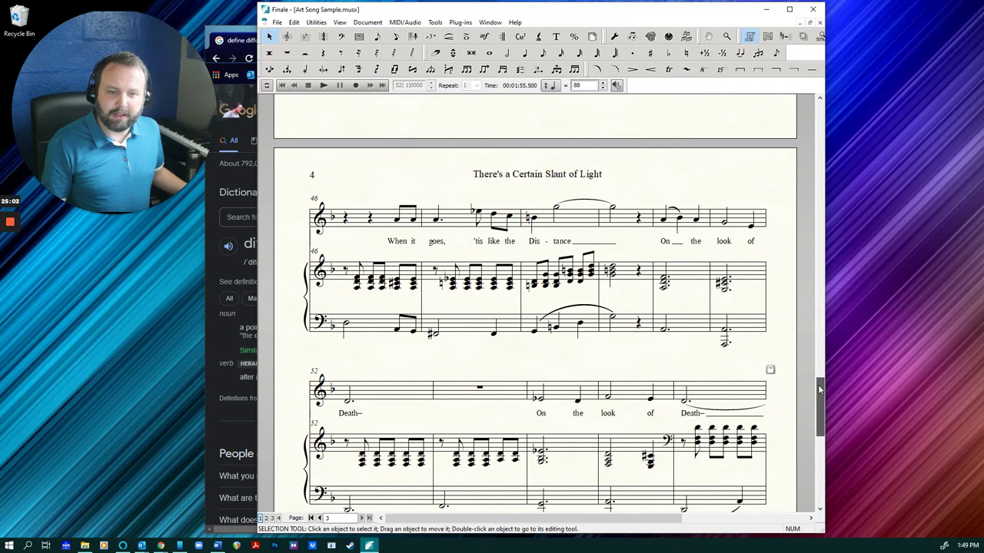
- Draw crescendo hairpins in measure 48 in the piano and above the vocal line
{"action": "left_click", "coordinate": [449, 36]}
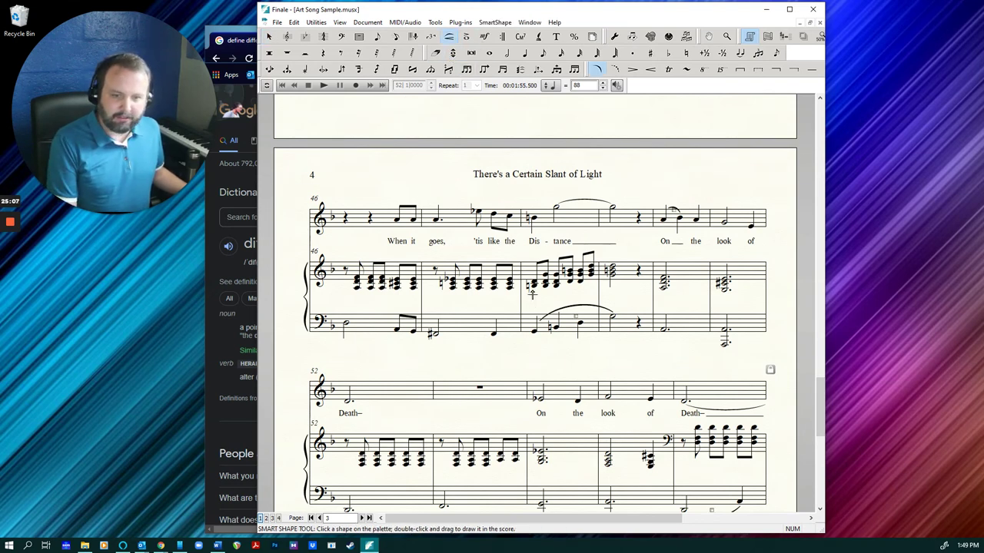
{"action": "left_click_drag", "start_coordinate": [532, 292], "coordinate": [591, 297]}
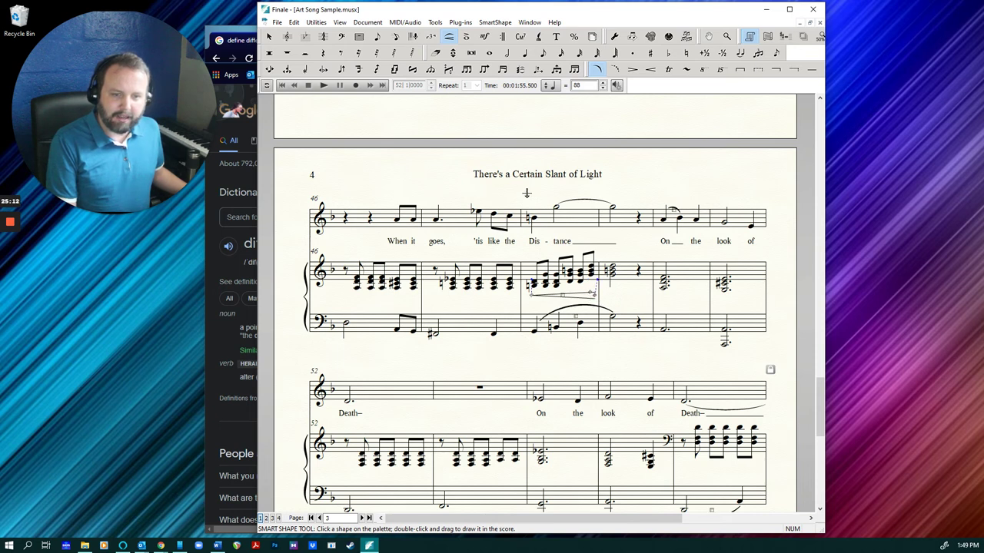
{"action": "left_click_drag", "start_coordinate": [529, 190], "coordinate": [599, 191]}
- Add ff in measure 49 to the piano and above the vocal staff
{"action": "left_click", "coordinate": [485, 37]}
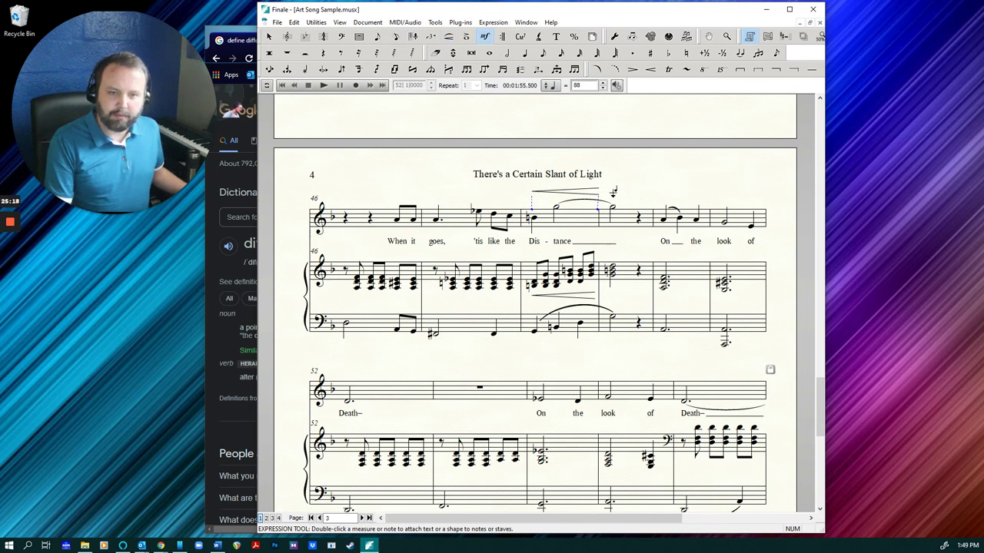
{"action": "left_click", "coordinate": [614, 256]}
{"action": "left_click_drag", "start_coordinate": [608, 239], "coordinate": [610, 194]}
{"action": "left_click", "coordinate": [611, 292]}
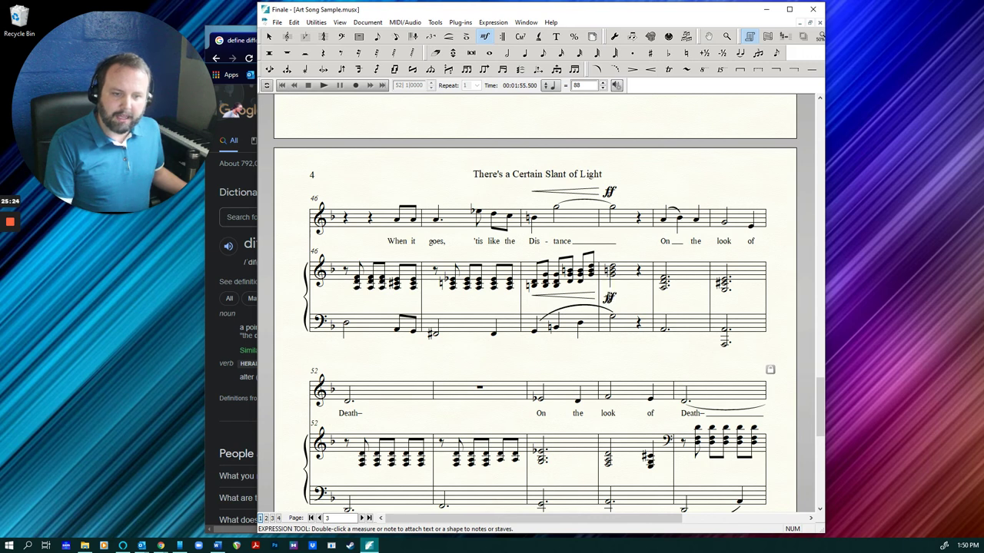
{"action": "left_click_drag", "start_coordinate": [609, 295], "coordinate": [607, 293]}
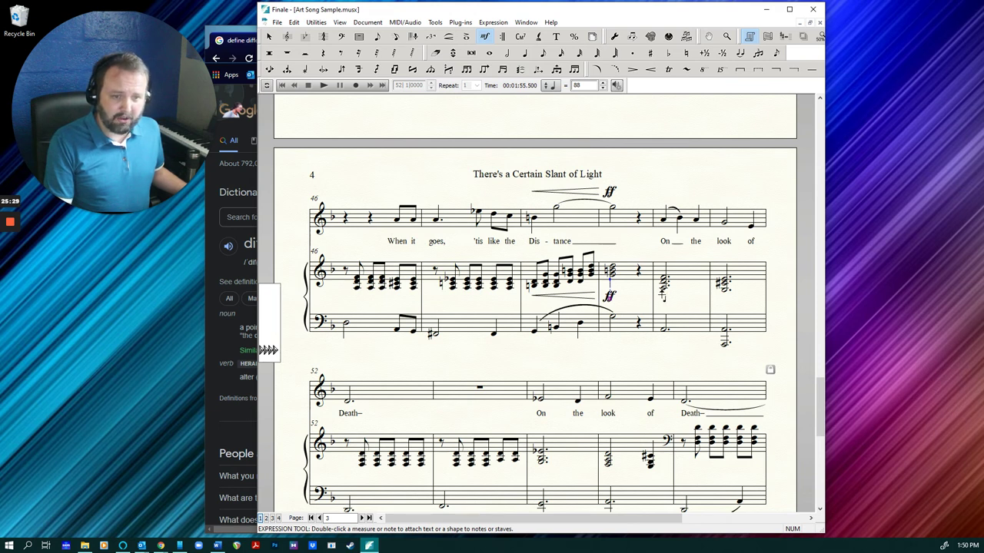
- Add mp in measure 50 under the piano chord and above the vocal staff
{"action": "left_click", "coordinate": [662, 283]}
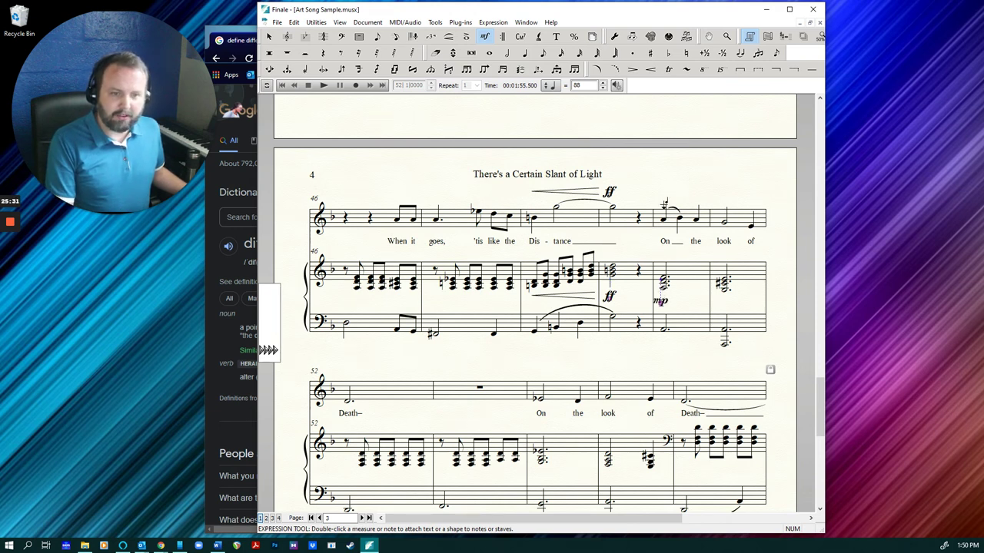
{"action": "left_click", "coordinate": [664, 219]}
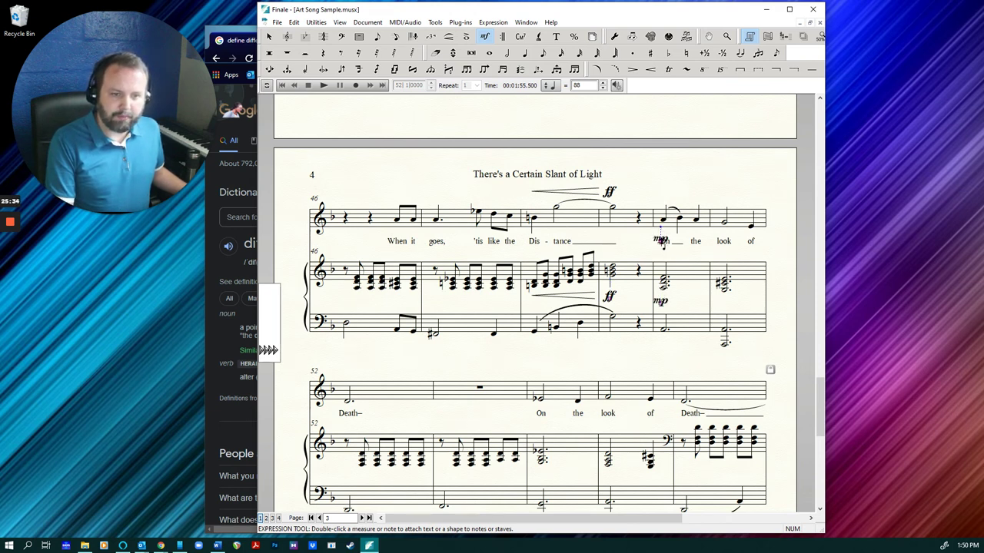
{"action": "left_click_drag", "start_coordinate": [663, 242], "coordinate": [661, 193]}
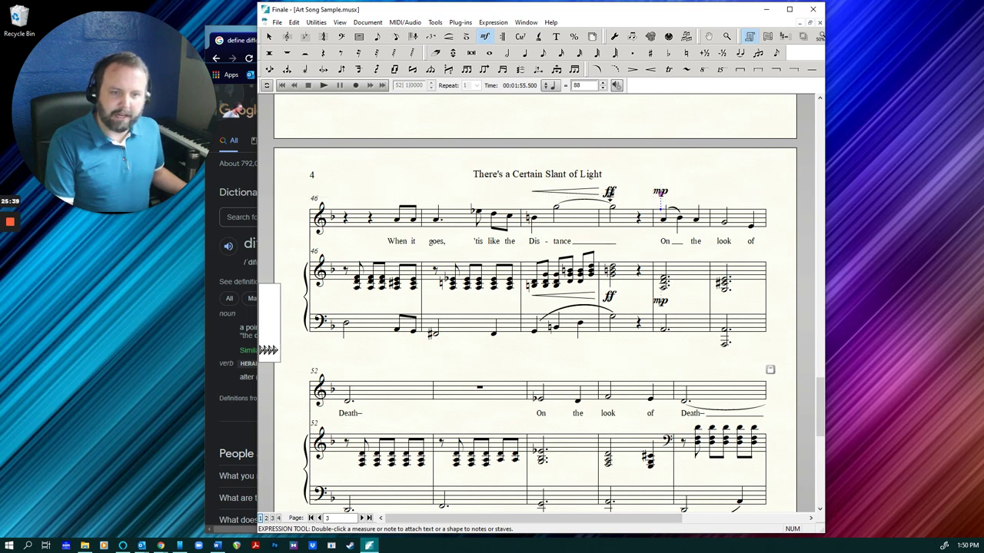
{"action": "left_click", "coordinate": [610, 193]}
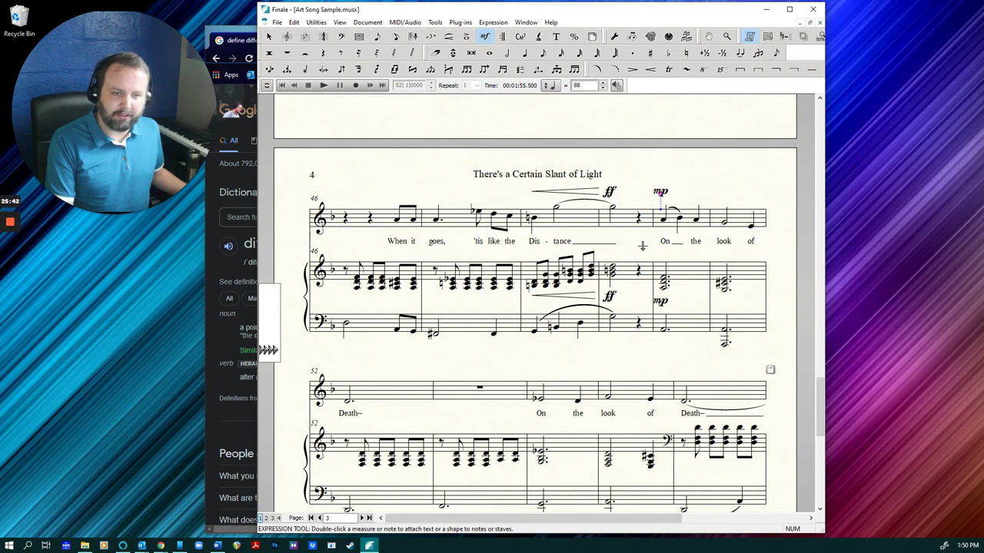
{"action": "scroll", "coordinate": [672, 368], "scroll_direction": "down", "scroll_amount": 4}
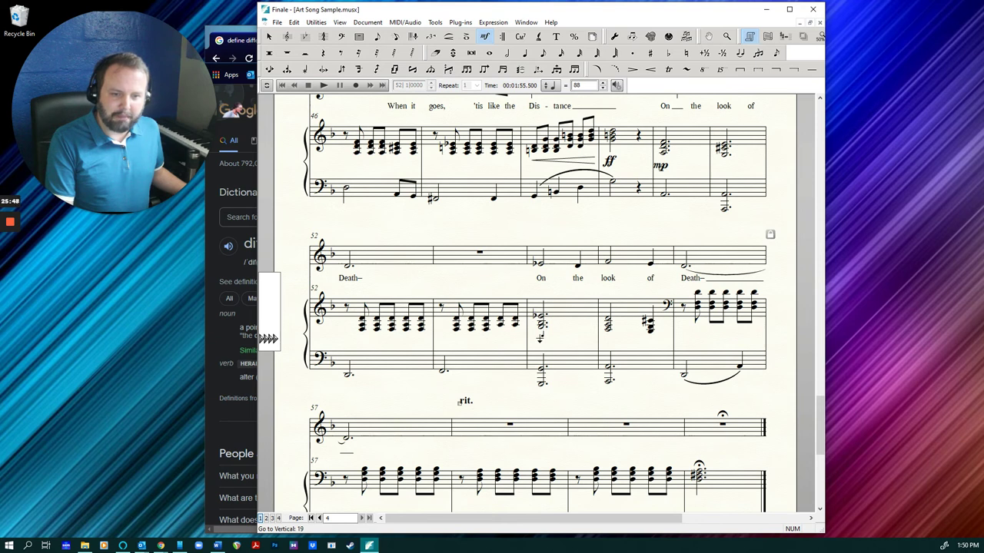
{"action": "scroll", "coordinate": [547, 359], "scroll_direction": "down", "scroll_amount": 3}
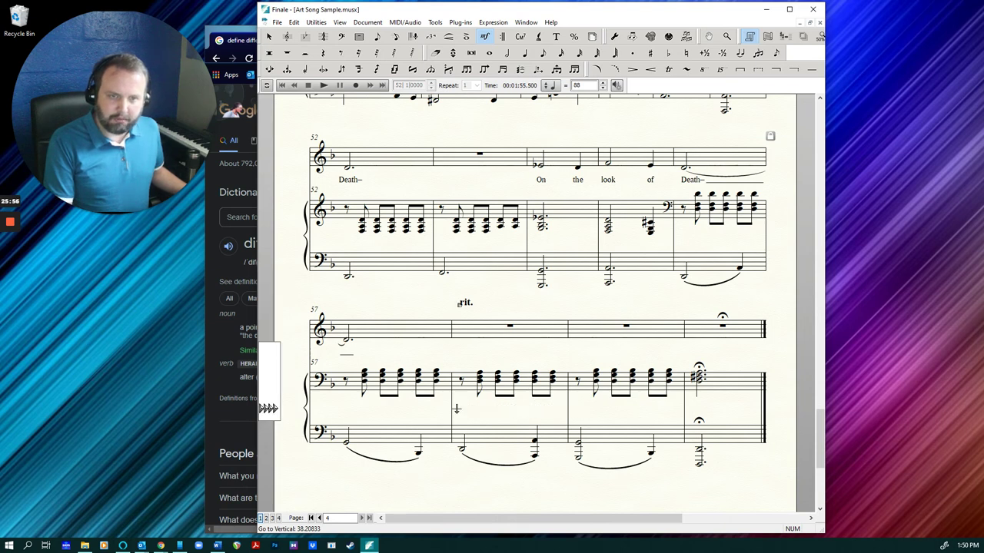
- Draw a piano decrescendo hairpin across measures 58–59 and add pp under the final chord in measure 60
{"action": "left_click", "coordinate": [633, 70]}
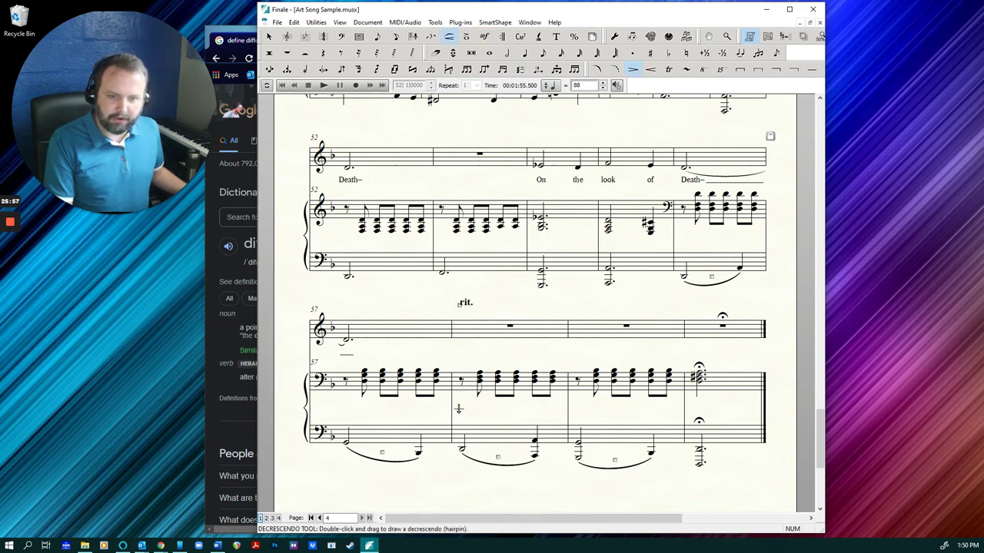
{"action": "mouse_move", "coordinate": [459, 404]}
{"action": "left_mouse_down"}
{"action": "mouse_move", "coordinate": [689, 396]}
{"action": "mouse_move", "coordinate": [458, 406]}
{"action": "mouse_move", "coordinate": [677, 408]}
{"action": "left_mouse_up"}
{"action": "left_click", "coordinate": [484, 36]}
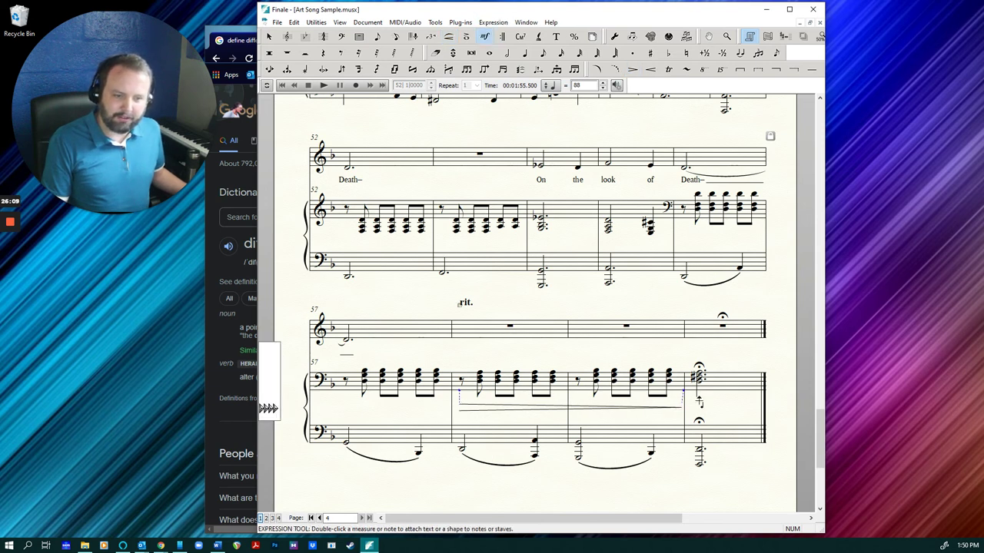
{"action": "left_click", "coordinate": [699, 400]}
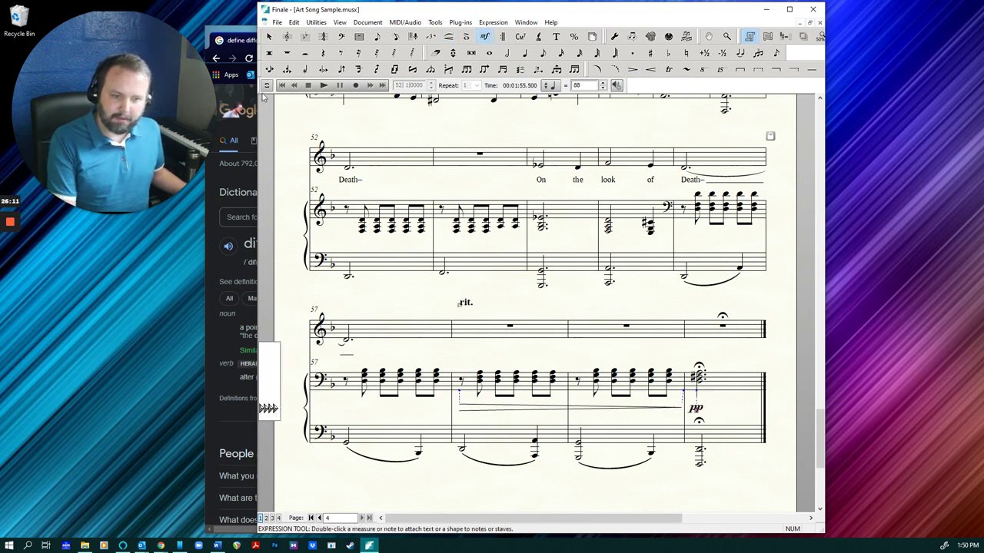
{"action": "left_click", "coordinate": [269, 36]}
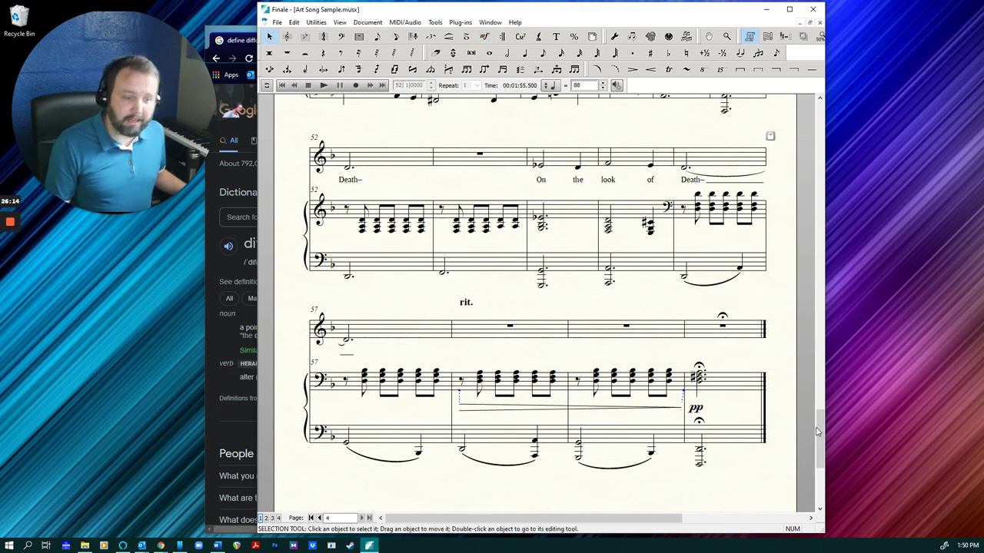
{"action": "left_click_drag", "start_coordinate": [817, 432], "coordinate": [799, 114]}
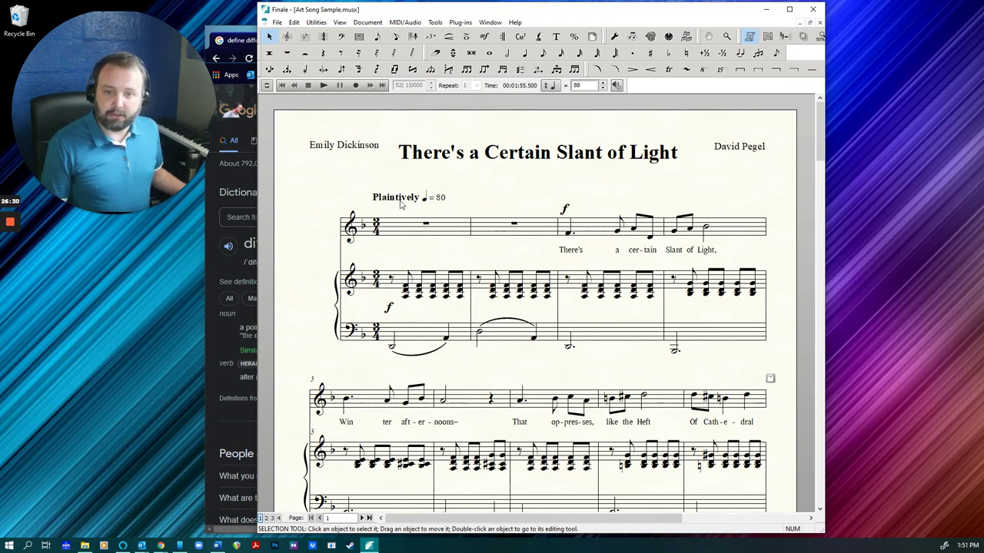
- Lower the Plaintively tempo marking slightly above the vocal staff
{"action": "left_click_drag", "start_coordinate": [425, 198], "coordinate": [426, 205]}
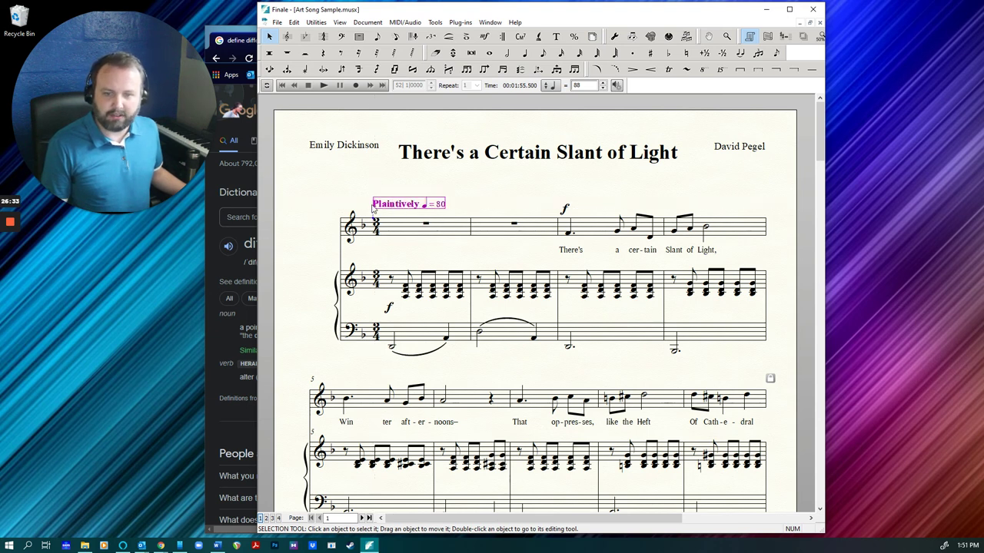
{"action": "left_click", "coordinate": [375, 257]}
{"action": "scroll", "coordinate": [374, 255], "scroll_direction": "down", "scroll_amount": 10}
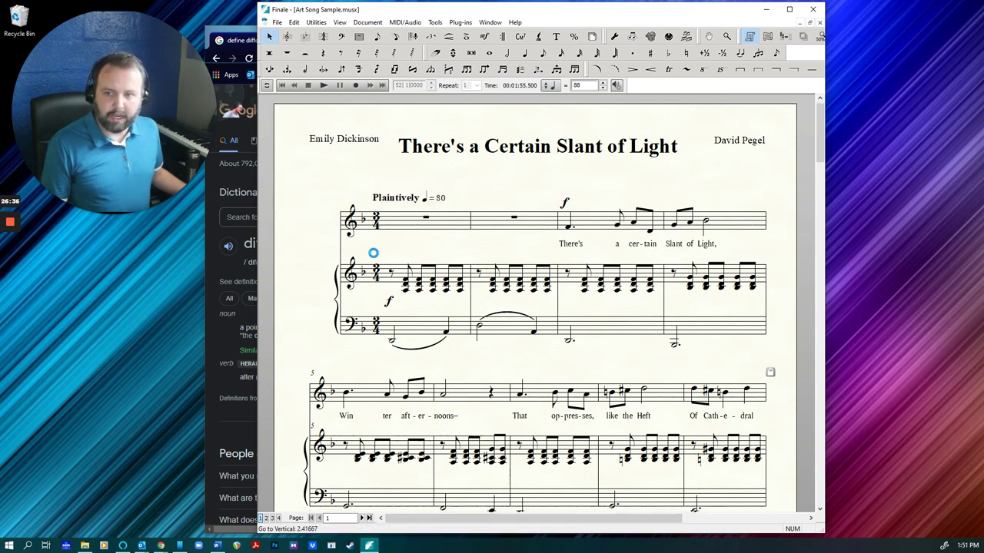
{"action": "scroll", "coordinate": [374, 255], "scroll_direction": "down", "scroll_amount": 13}
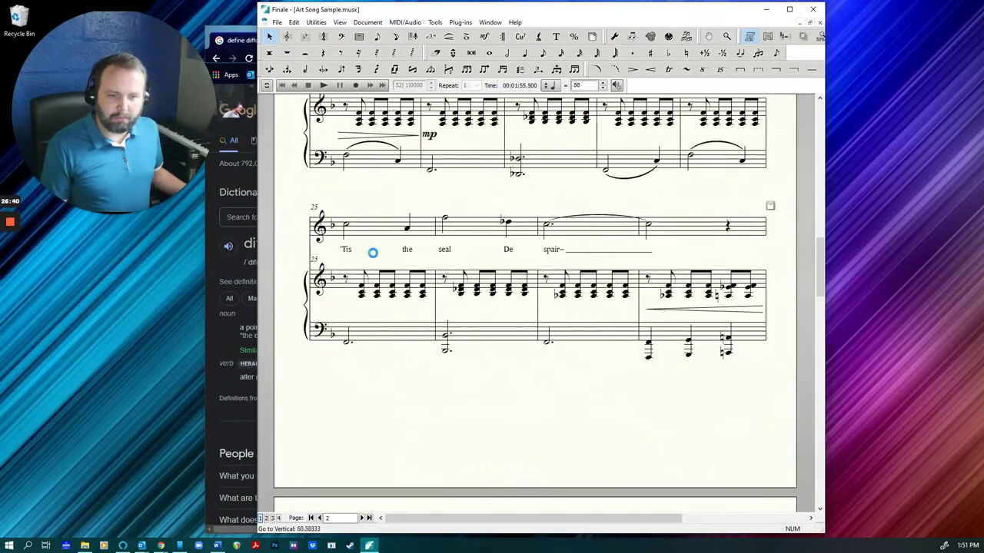
{"action": "scroll", "coordinate": [373, 252], "scroll_direction": "down", "scroll_amount": 10}
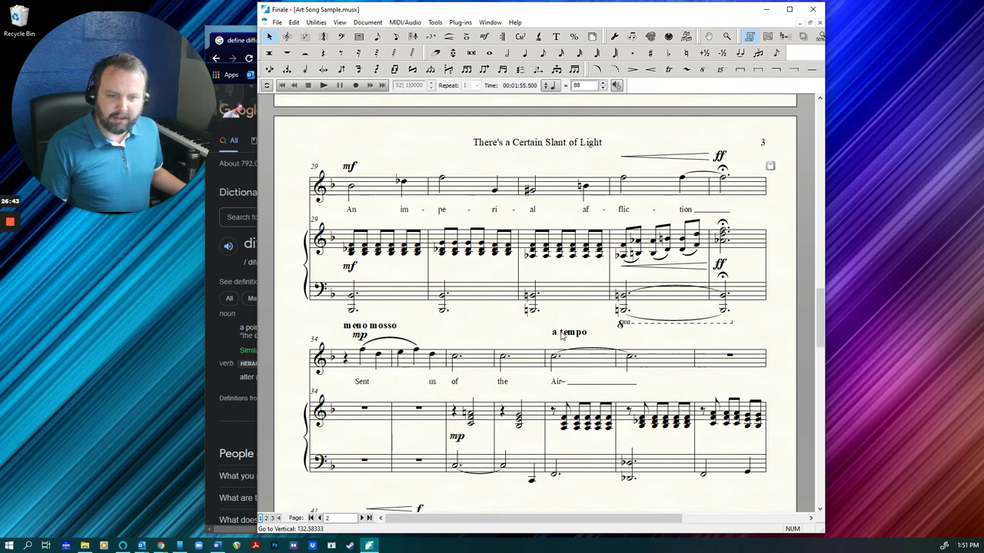
- Nudge the a tempo and meno mosso expressions into alignment, then return to page 1
{"action": "left_click_drag", "start_coordinate": [561, 337], "coordinate": [553, 338]}
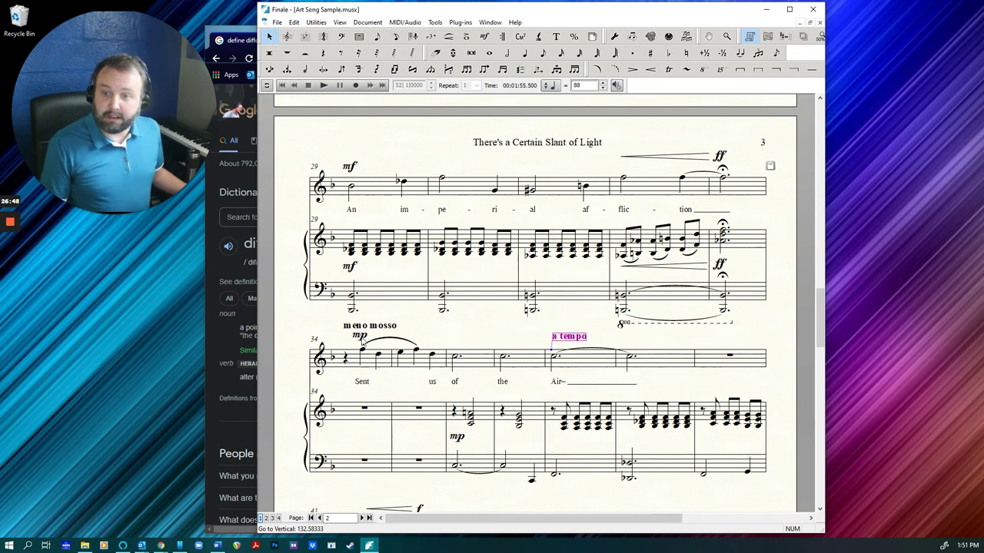
{"action": "left_click_drag", "start_coordinate": [347, 330], "coordinate": [348, 331]}
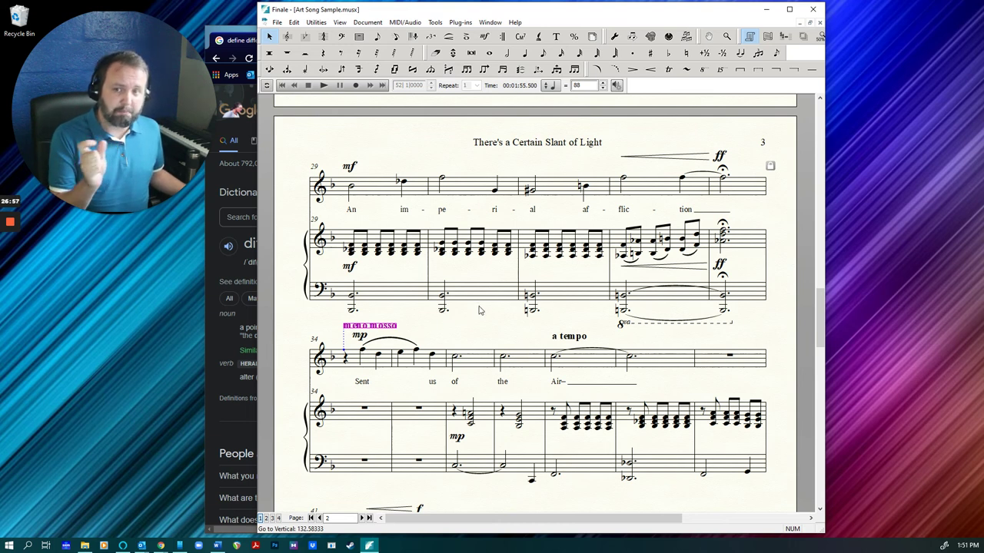
{"action": "left_click", "coordinate": [445, 329]}
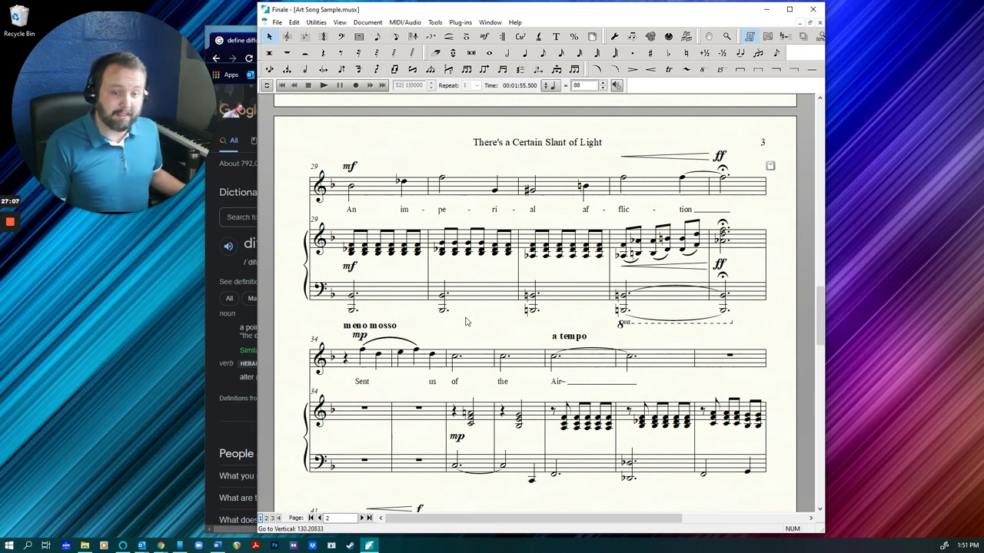
{"action": "scroll", "coordinate": [465, 321], "scroll_direction": "up", "scroll_amount": 10}
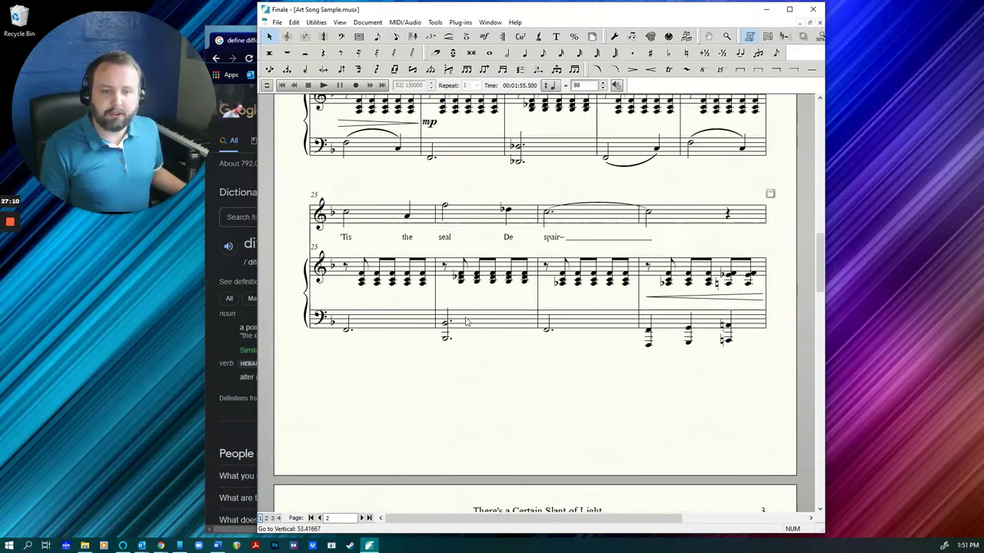
{"action": "scroll", "coordinate": [464, 321], "scroll_direction": "up", "scroll_amount": 10}
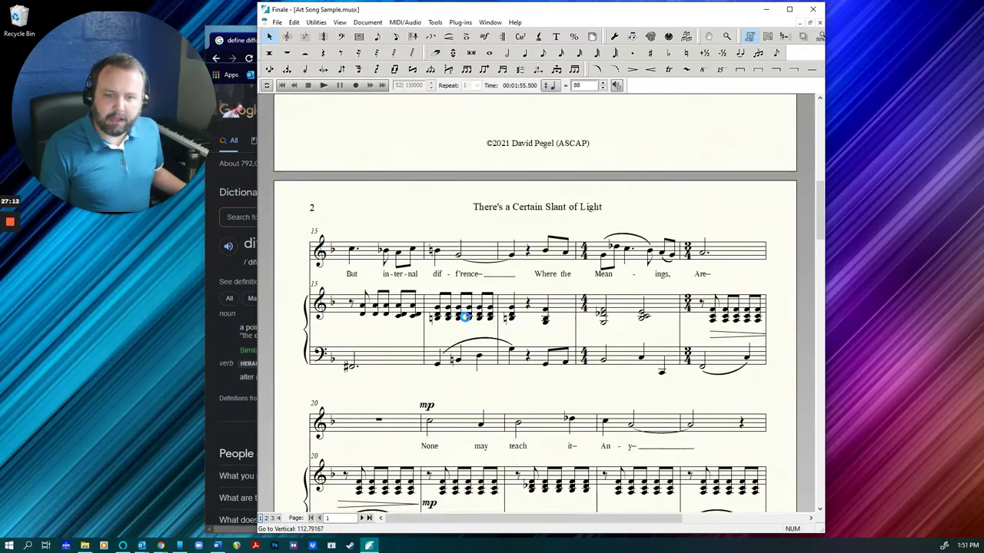
{"action": "scroll", "coordinate": [465, 317], "scroll_direction": "up", "scroll_amount": 10}
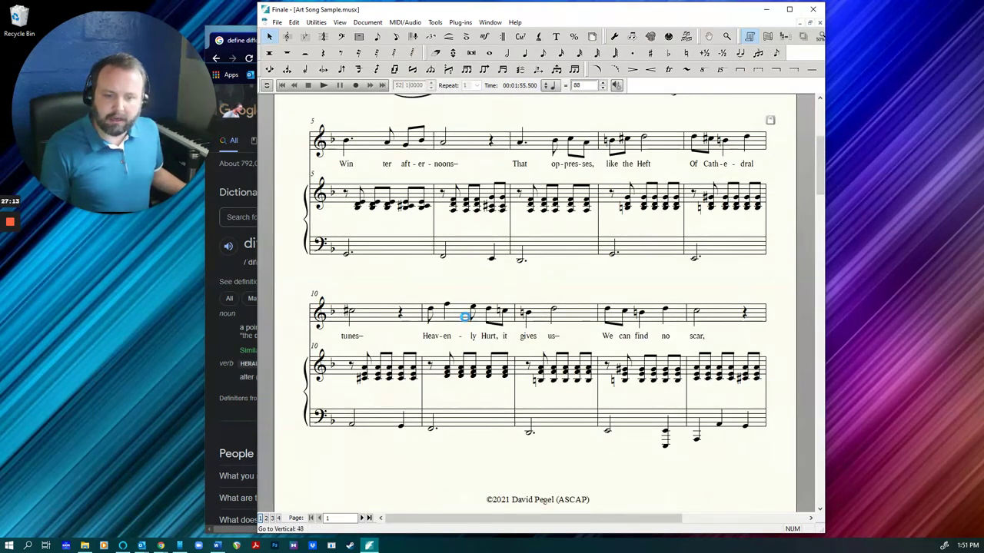
{"action": "scroll", "coordinate": [465, 318], "scroll_direction": "up", "scroll_amount": 8}
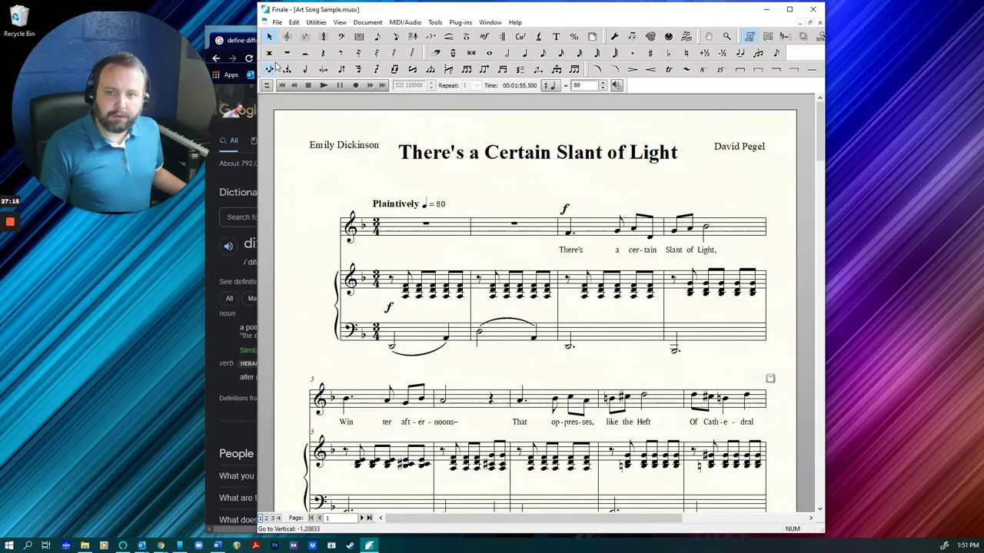
{"action": "scroll", "coordinate": [276, 66], "scroll_direction": "down", "scroll_amount": 3}
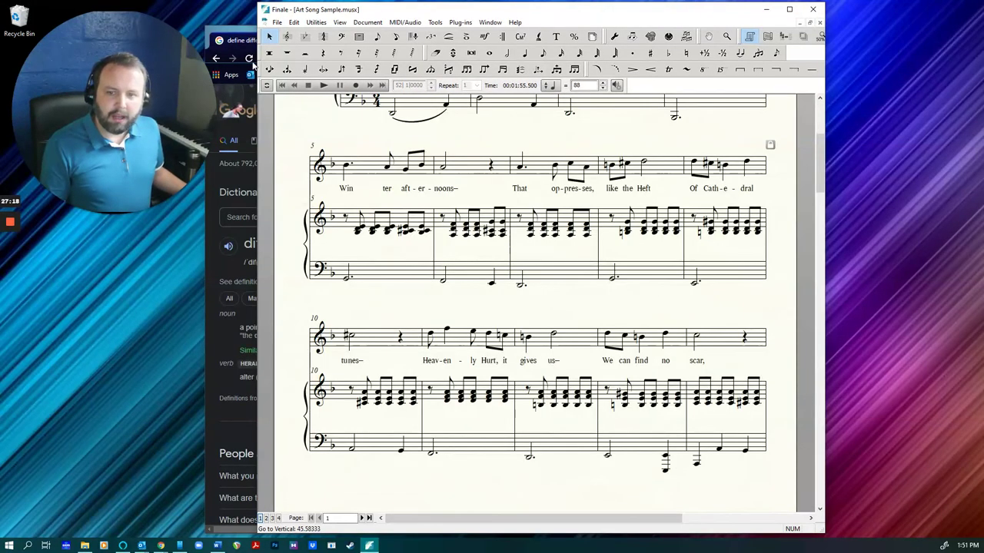
- Change the measure number font to regular Times New Roman 12 instead of 10-point italic
{"action": "left_click", "coordinate": [360, 37]}
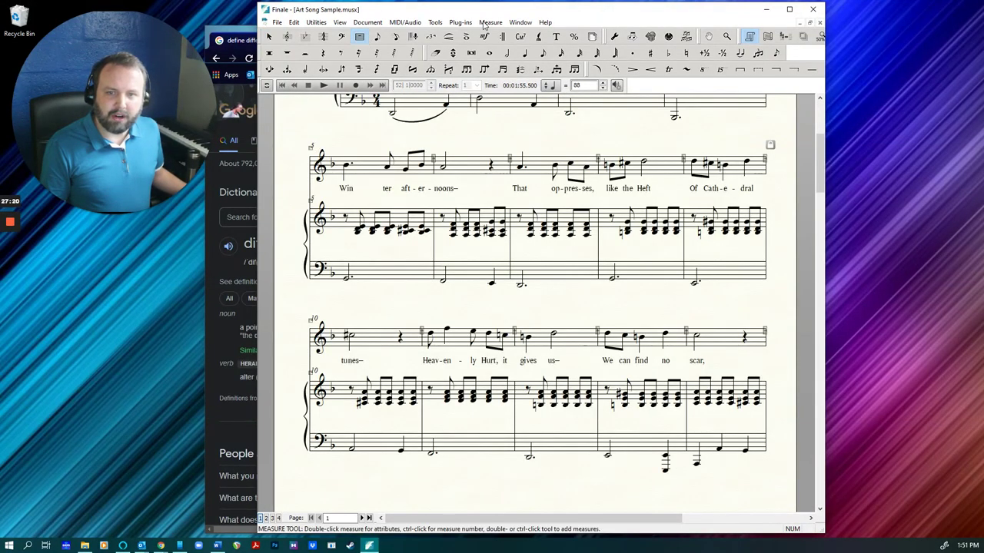
{"action": "left_click", "coordinate": [490, 22]}
{"action": "left_click", "coordinate": [533, 30]}
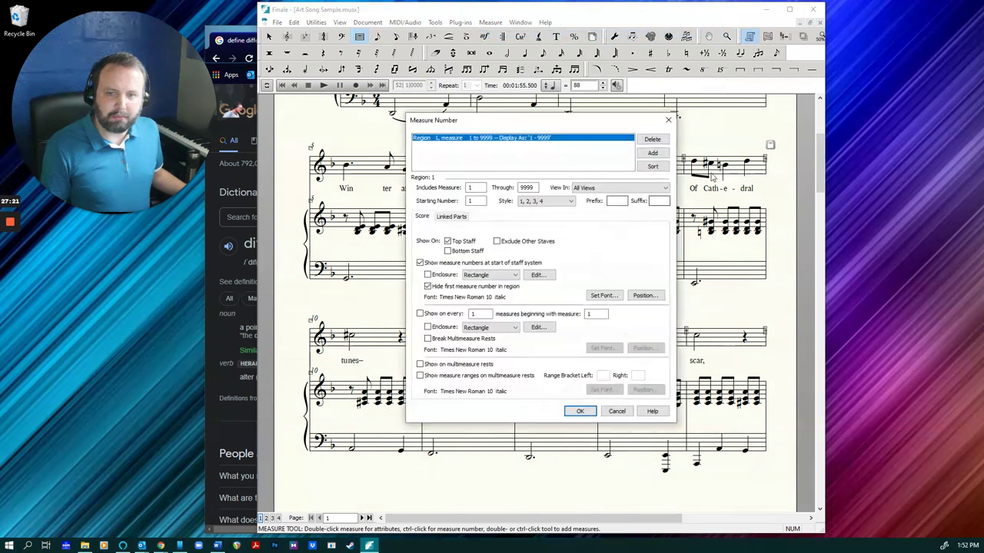
{"action": "left_click", "coordinate": [605, 295]}
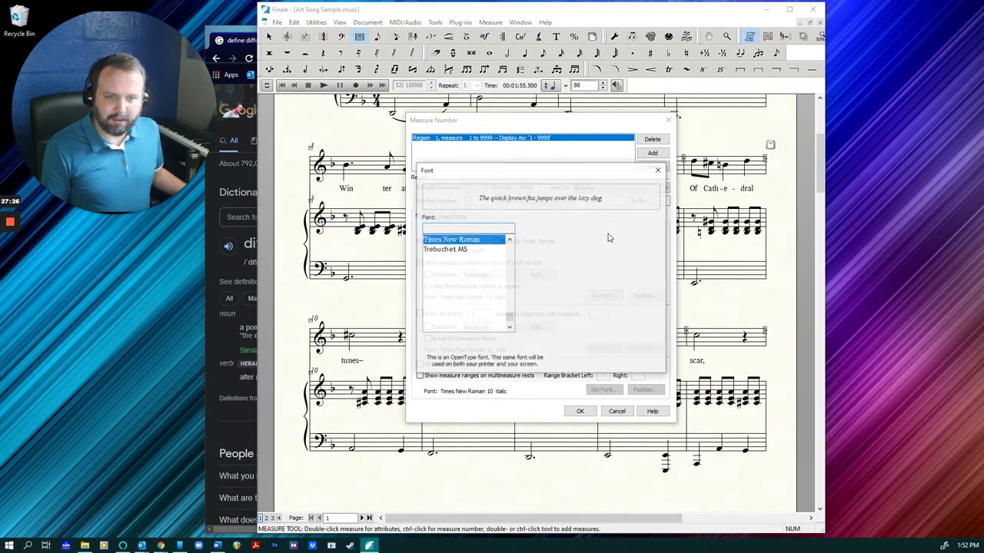
{"action": "left_click", "coordinate": [575, 259]}
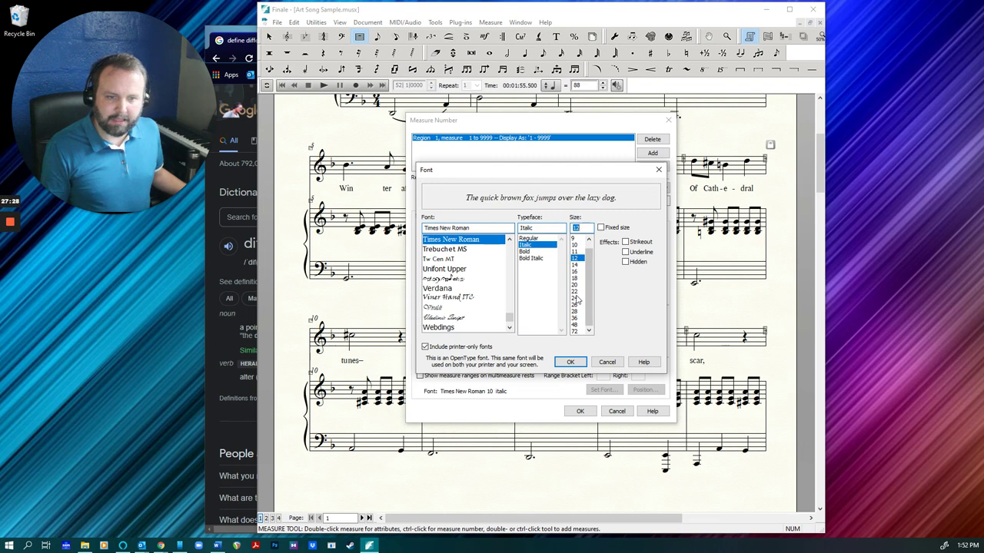
{"action": "left_click", "coordinate": [529, 238]}
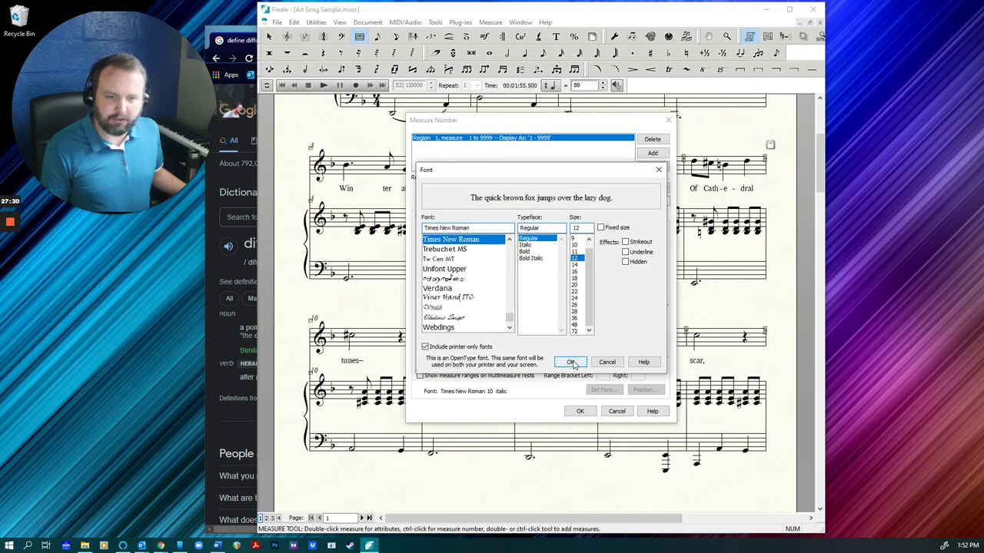
{"action": "left_click", "coordinate": [571, 362]}
{"action": "left_click", "coordinate": [580, 412]}
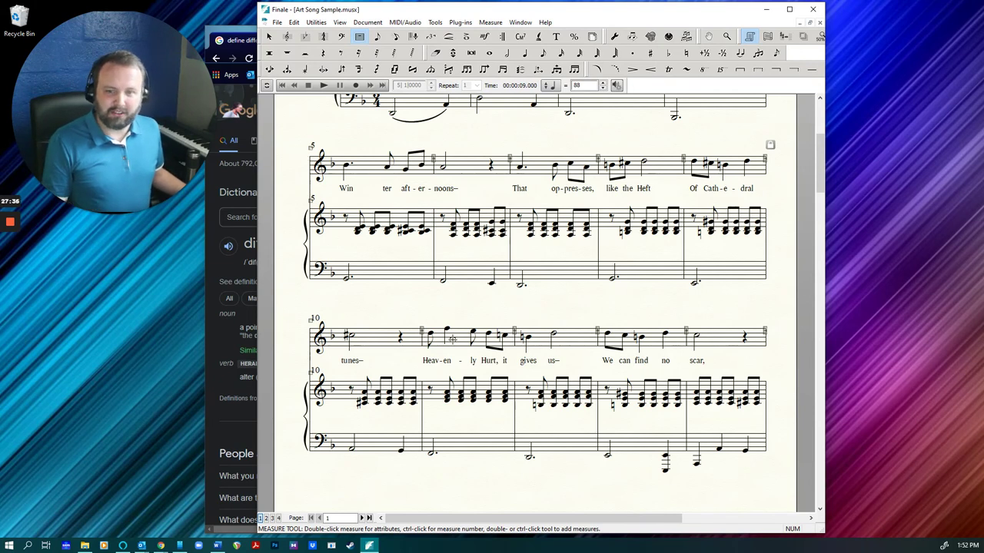
- Switch to the Selection tool and open Document Options
{"action": "scroll", "coordinate": [451, 300], "scroll_direction": "up", "scroll_amount": 3}
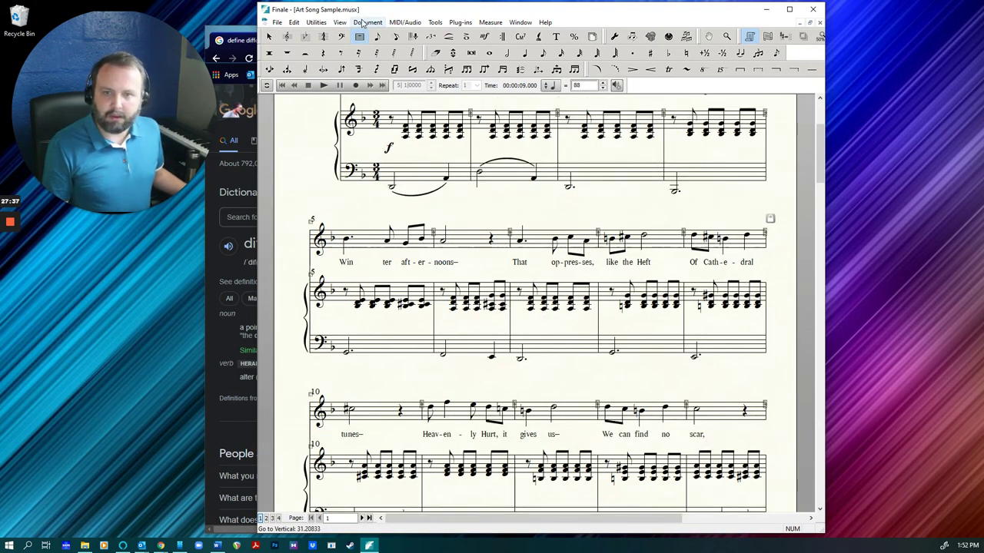
{"action": "left_click", "coordinate": [269, 37]}
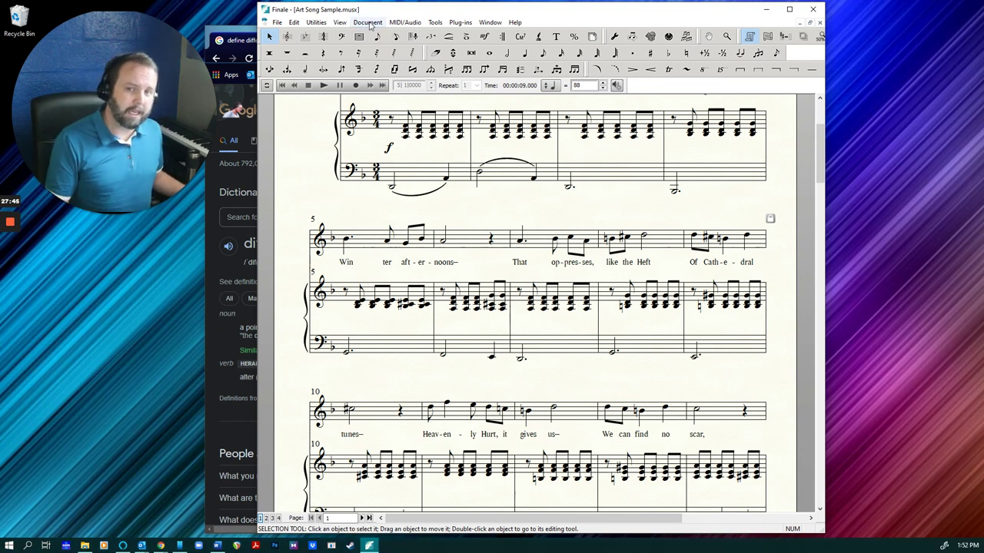
{"action": "left_click", "coordinate": [369, 23]}
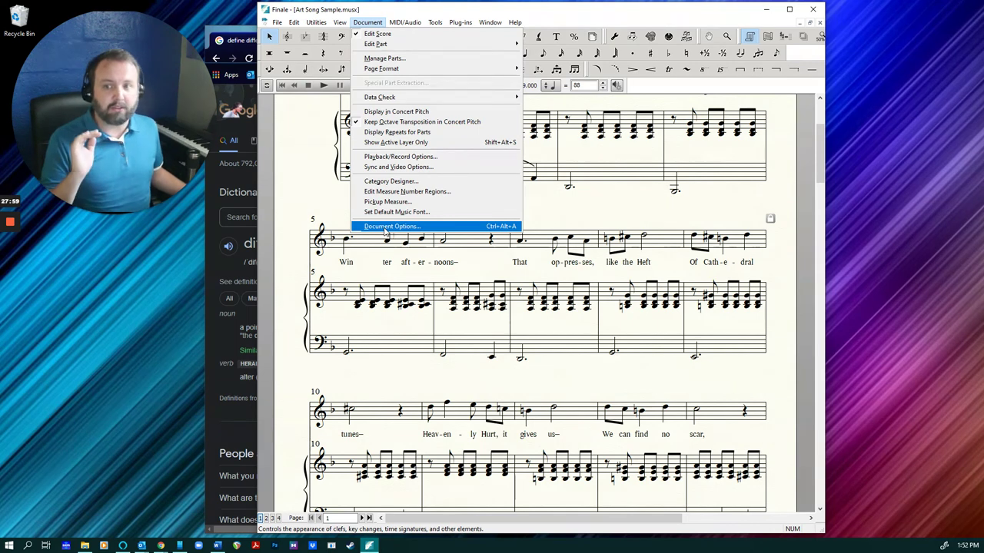
{"action": "left_click", "coordinate": [385, 227]}
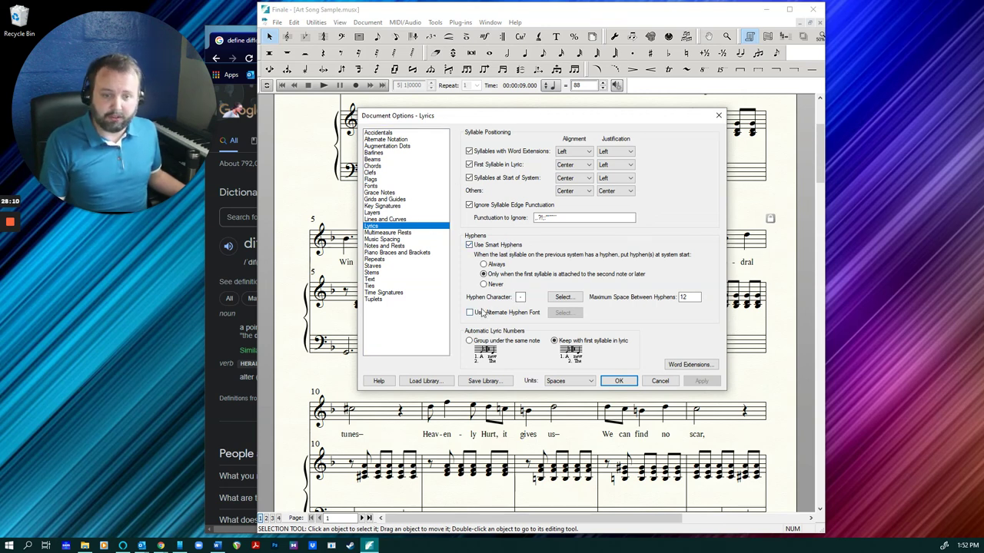
- Switch units to EVPUs and set staff lines to 4, ledger lines to 8, with higher-resolution curves
{"action": "left_click", "coordinate": [387, 220]}
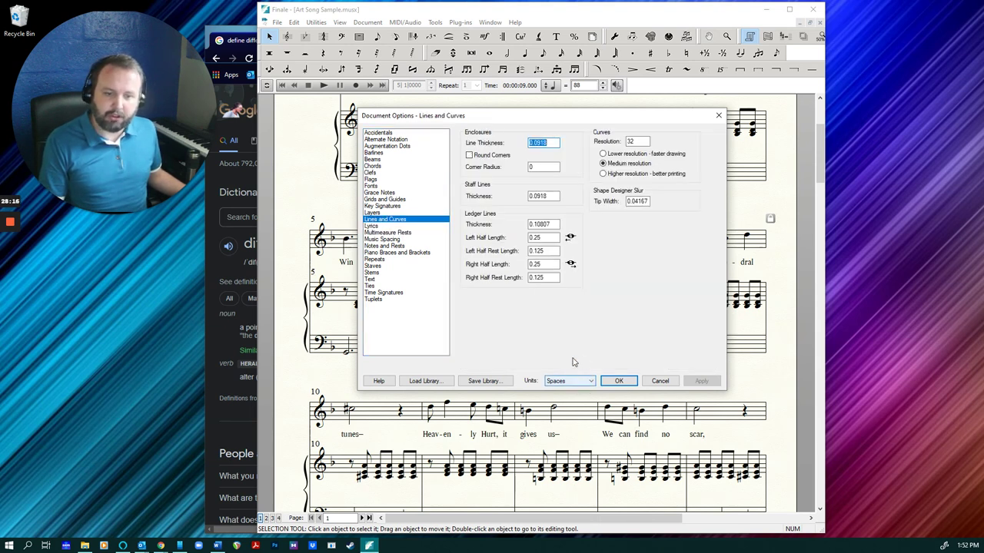
{"action": "left_click", "coordinate": [584, 384]}
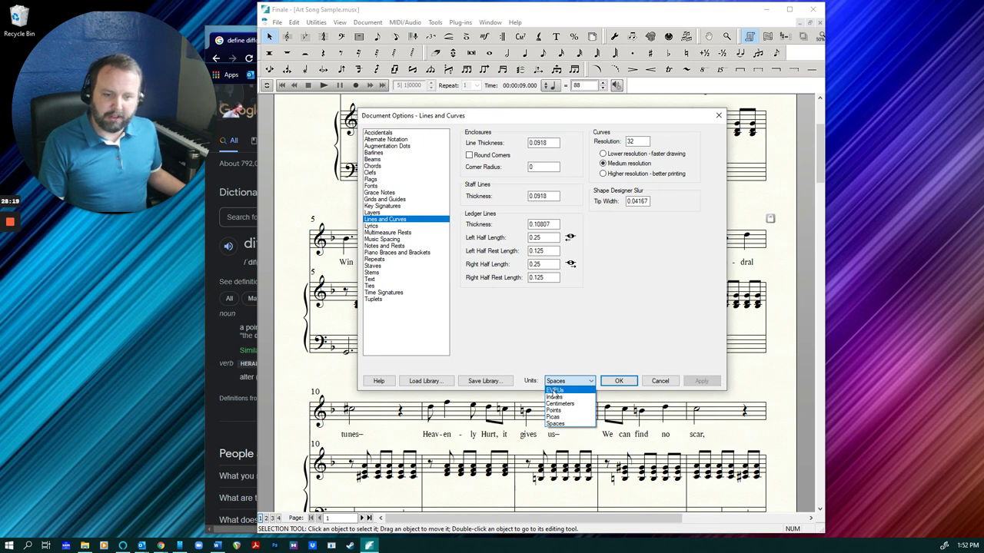
{"action": "left_click", "coordinate": [555, 391]}
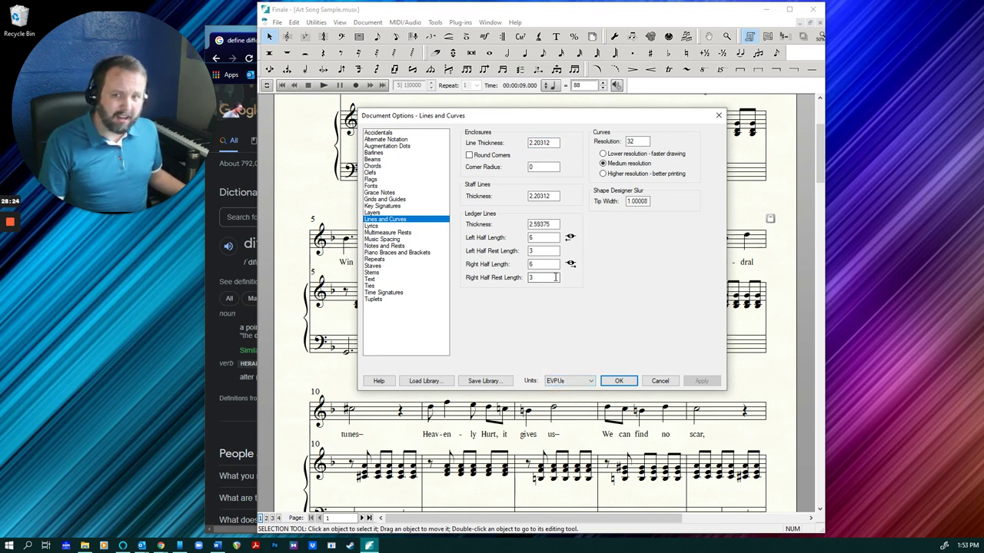
{"action": "left_click", "coordinate": [535, 239]}
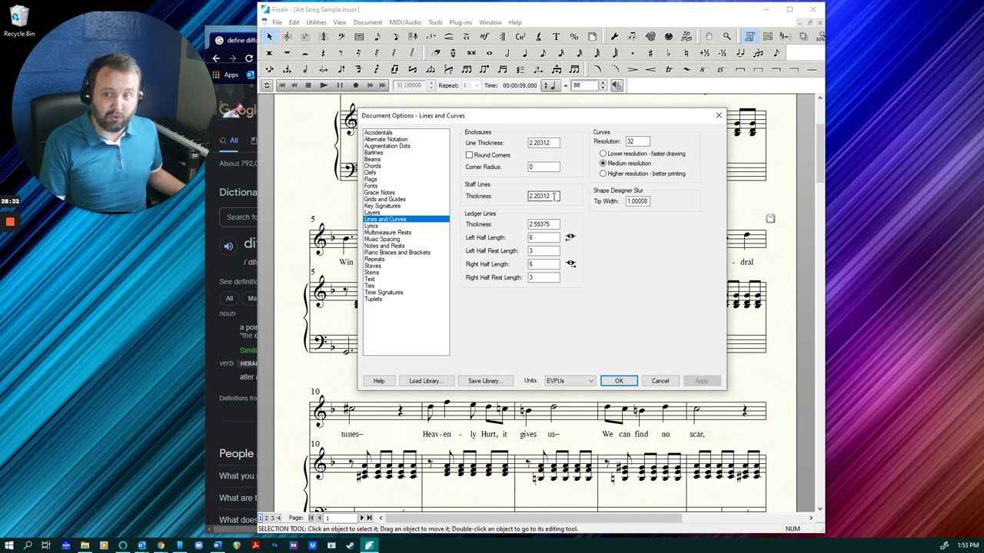
{"action": "left_click_drag", "start_coordinate": [551, 197], "coordinate": [517, 201]}
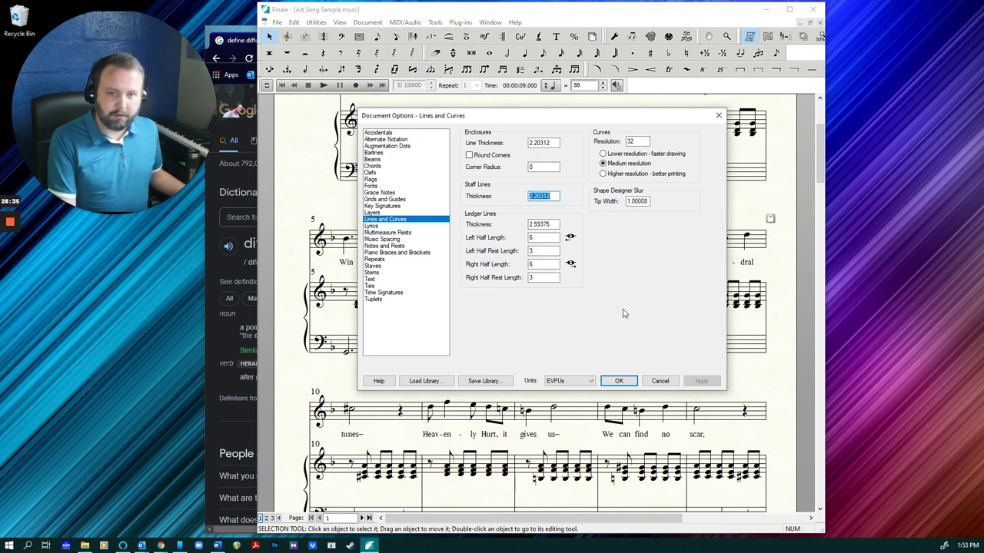
{"action": "type", "text": "4"}
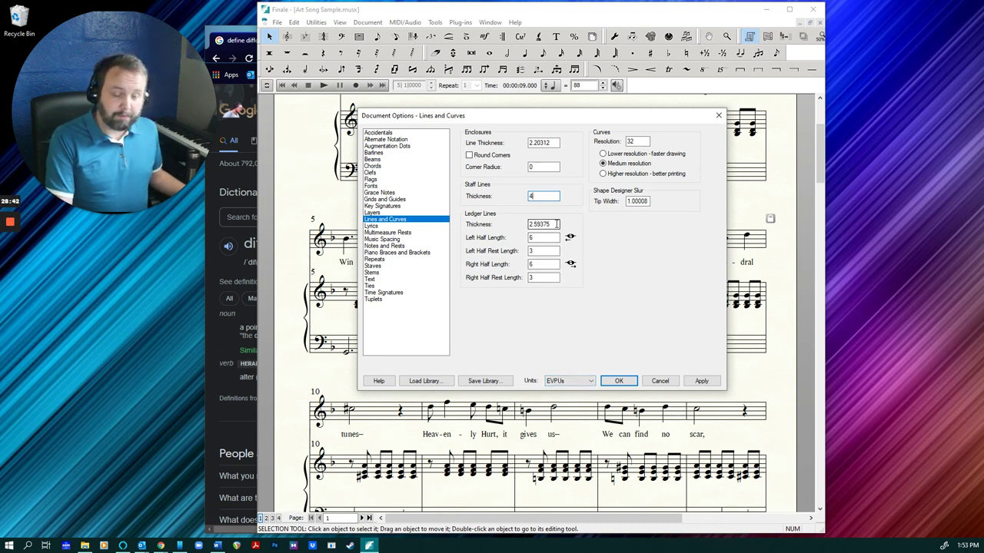
{"action": "left_click_drag", "start_coordinate": [552, 224], "coordinate": [520, 228]}
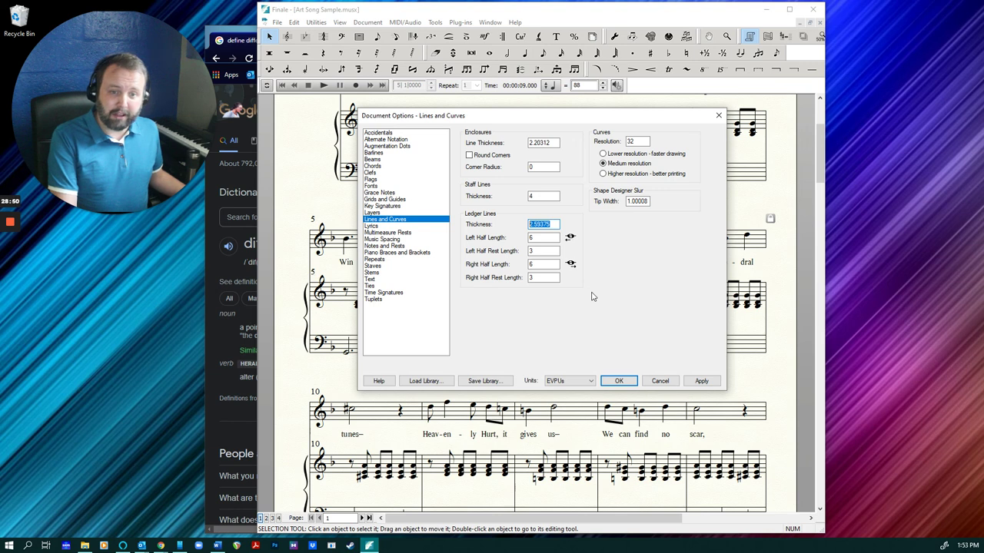
{"action": "type", "text": "8"}
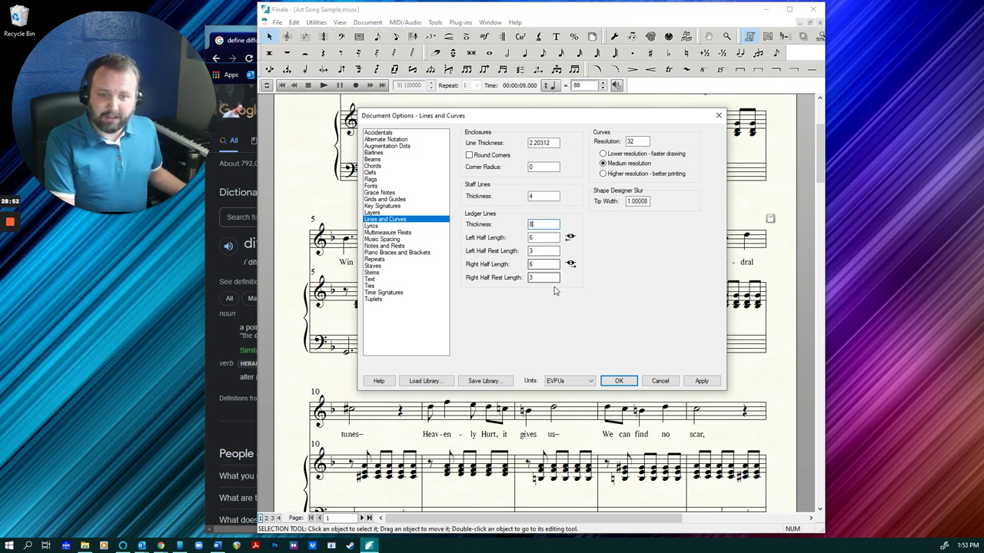
{"action": "left_click", "coordinate": [603, 173]}
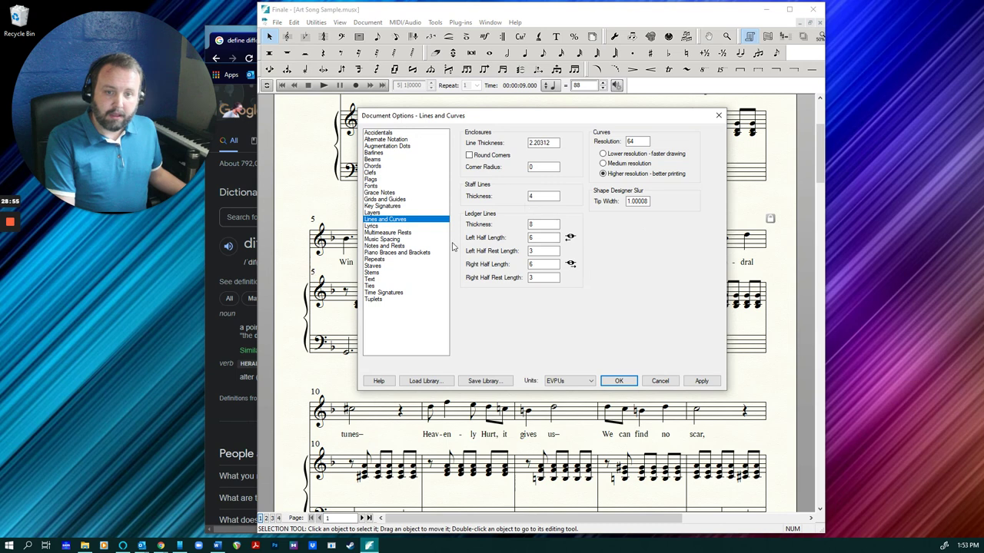
- Set thin barline and stem thickness to 4 EVPUs and apply the changes
{"action": "left_click", "coordinate": [374, 153]}
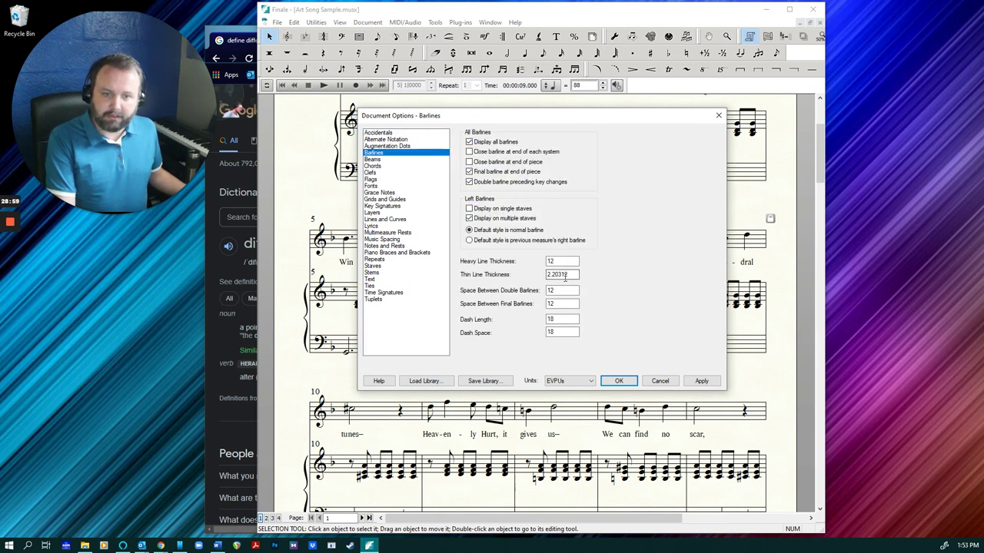
{"action": "double_click", "coordinate": [567, 274]}
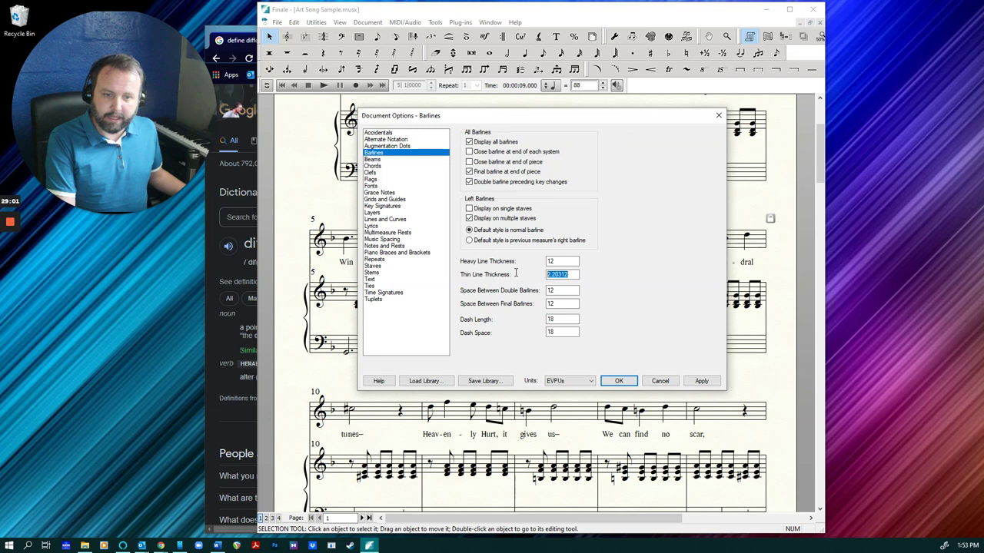
{"action": "type", "text": "4"}
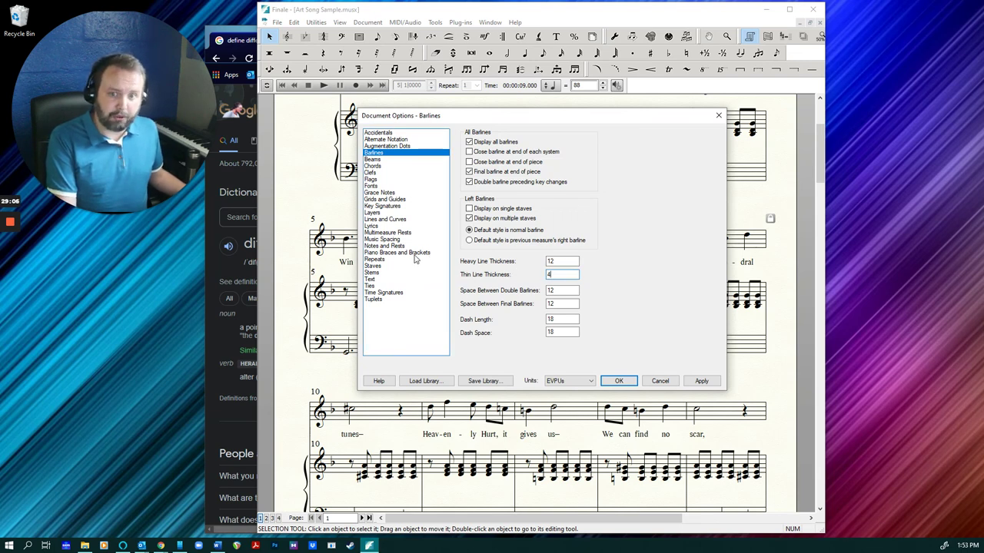
{"action": "left_click", "coordinate": [372, 273]}
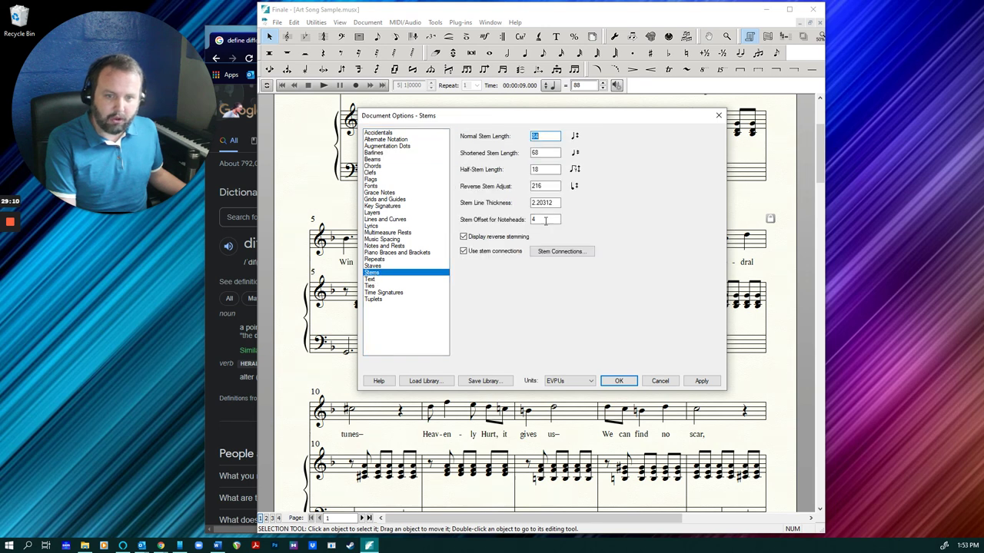
{"action": "double_click", "coordinate": [545, 203]}
{"action": "type", "text": "4"}
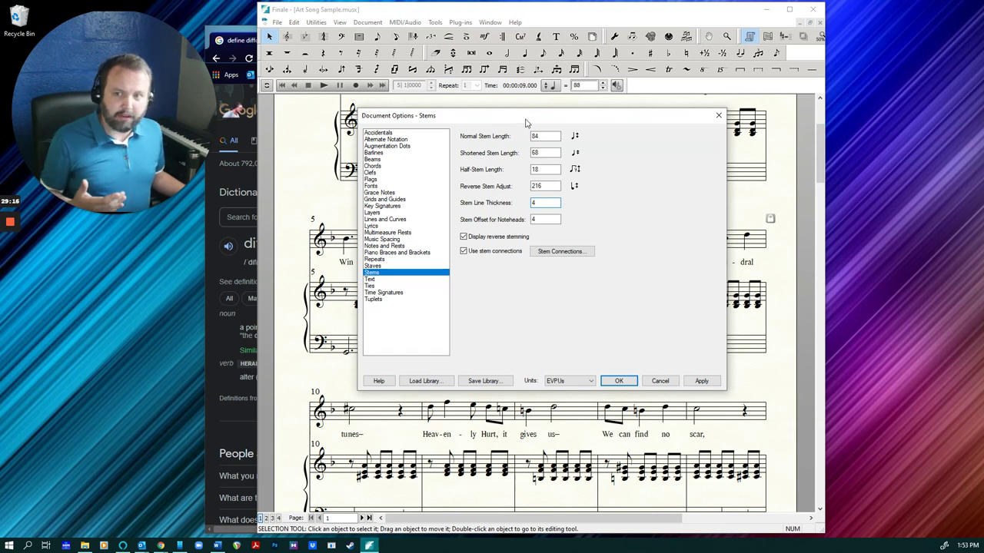
{"action": "left_click_drag", "start_coordinate": [516, 116], "coordinate": [708, 143]}
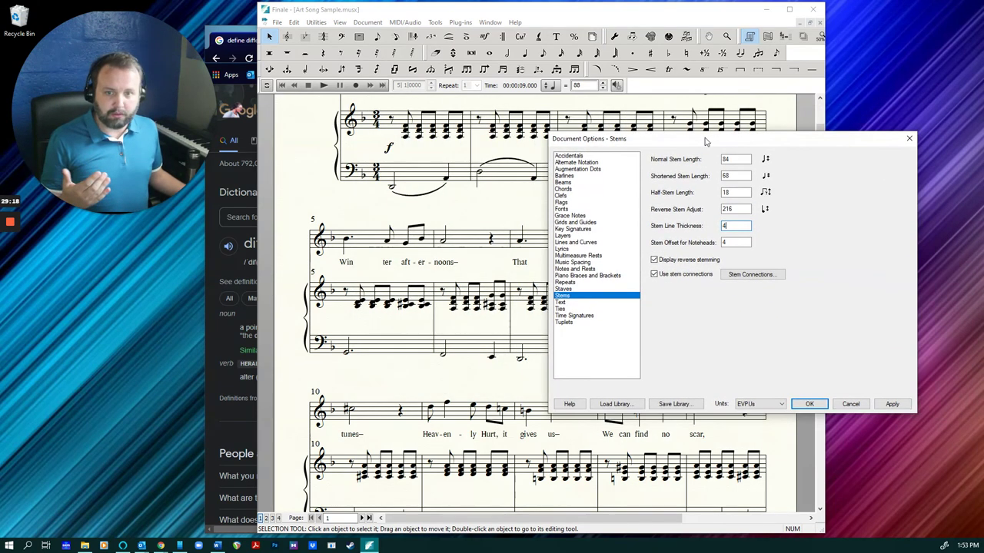
{"action": "left_click", "coordinate": [891, 405]}
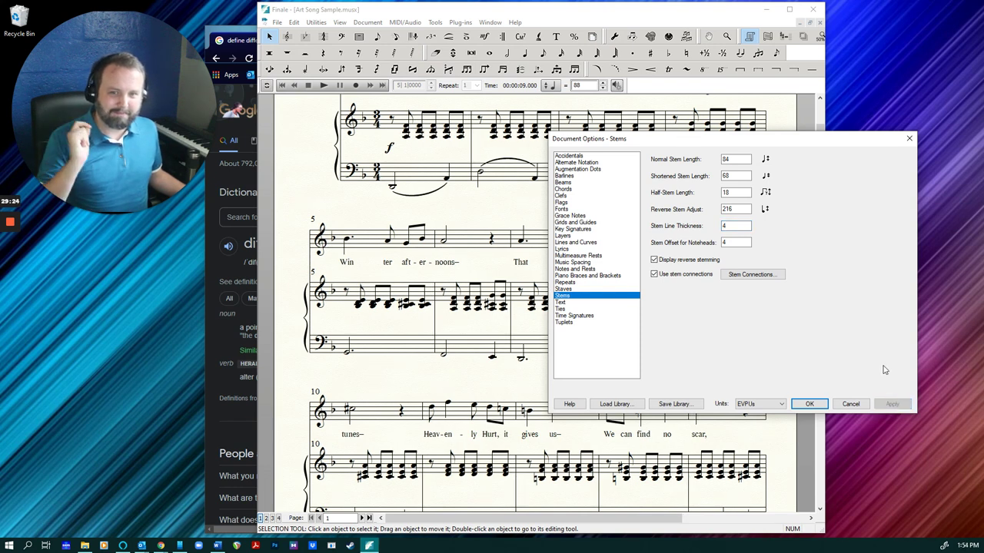
- Close Document Options, widen the window leftward and scroll up to page 1's title
{"action": "left_click", "coordinate": [910, 139]}
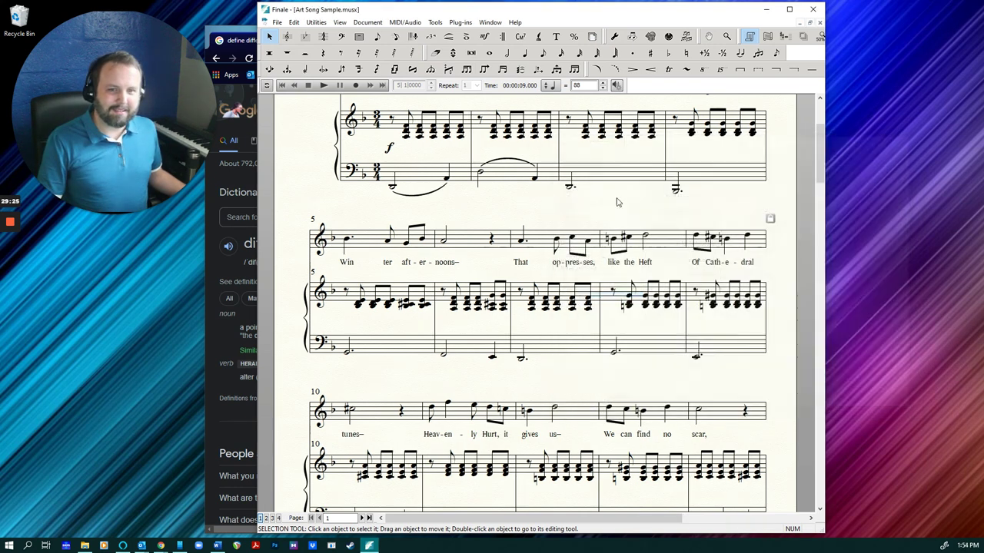
{"action": "scroll", "coordinate": [362, 202], "scroll_direction": "up", "scroll_amount": 3}
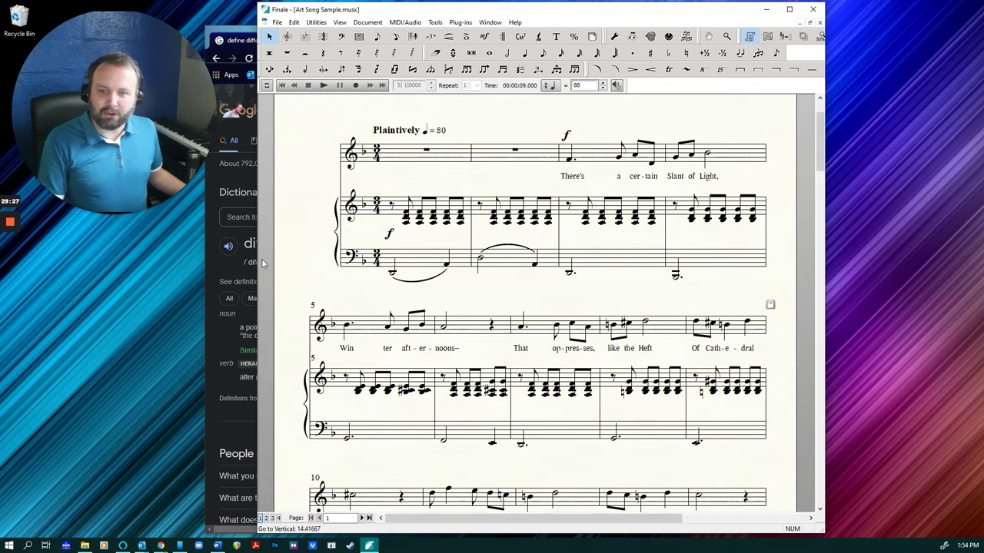
{"action": "left_click_drag", "start_coordinate": [253, 271], "coordinate": [213, 272]}
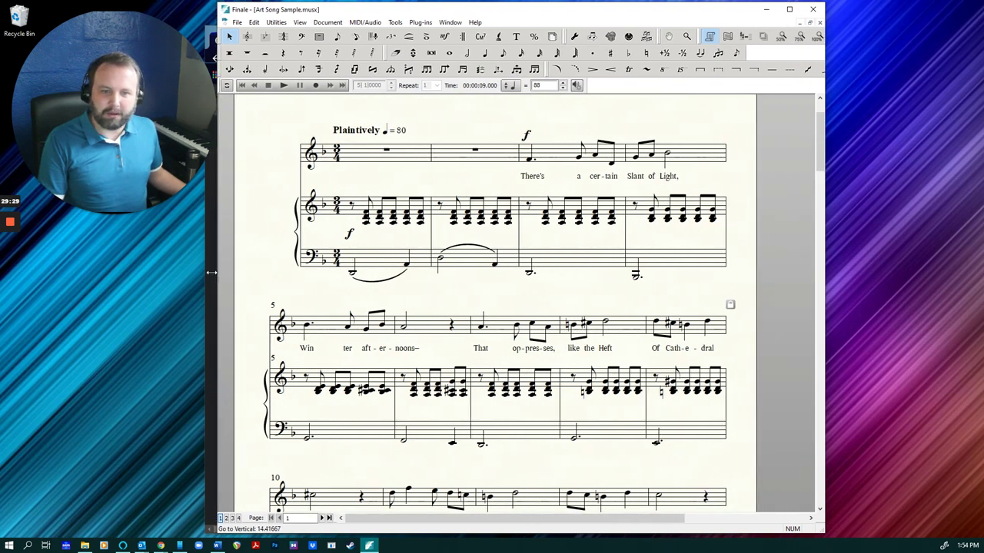
{"action": "key", "text": "ctrl+equal"}
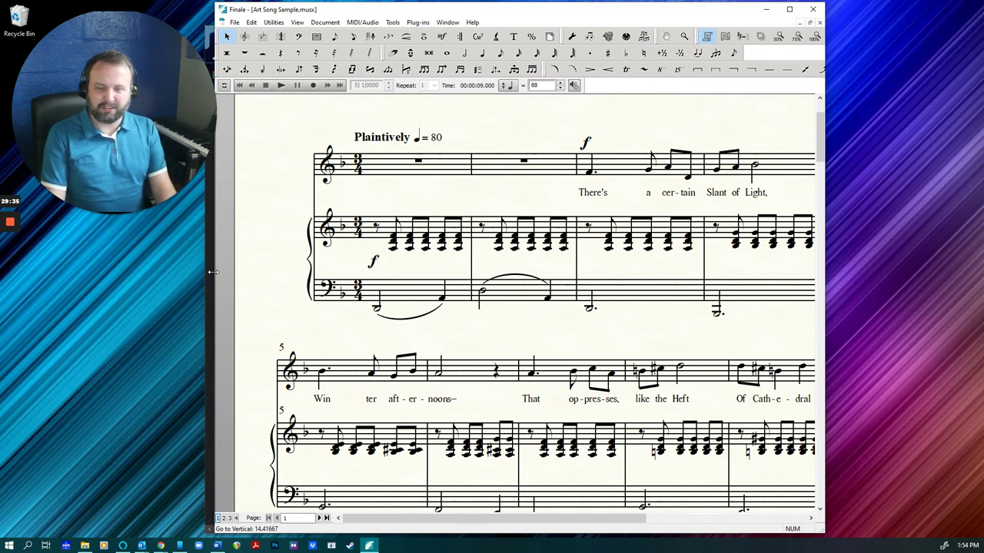
{"action": "key", "text": "ctrl+minus"}
{"action": "key", "text": "ctrl+minus"}
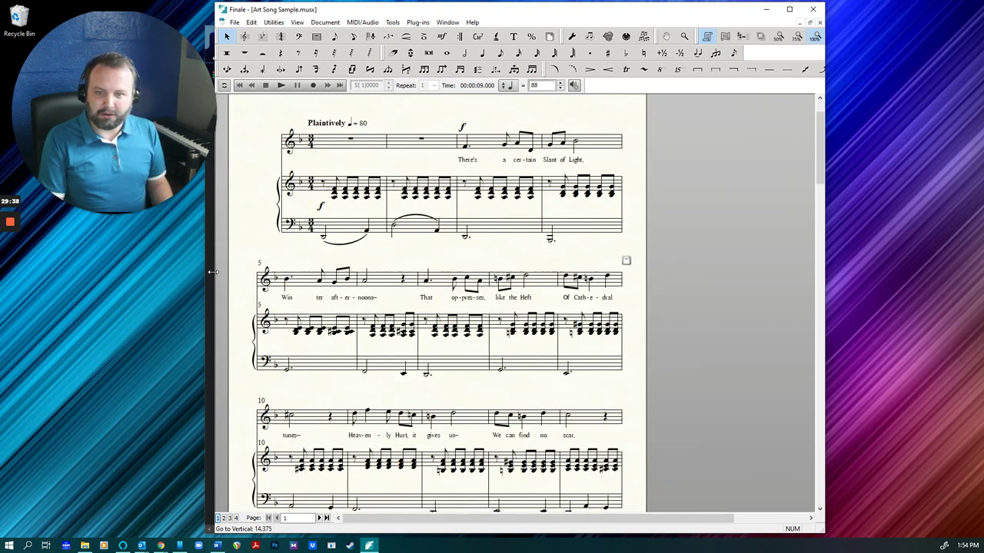
{"action": "scroll", "coordinate": [290, 308], "scroll_direction": "up", "scroll_amount": 1}
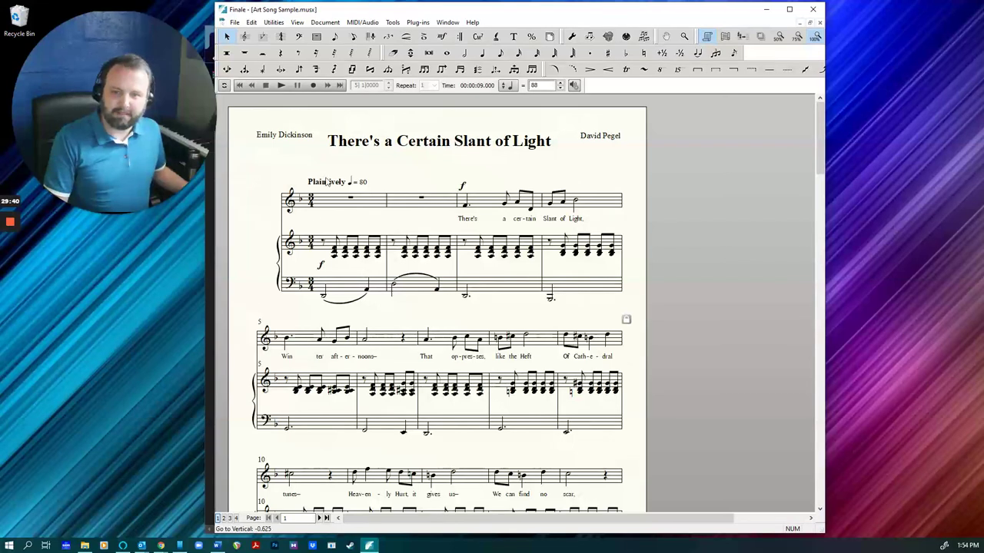
- In Font Utilities, set Times New Roman as the font to search for
{"action": "left_click", "coordinate": [324, 22]}
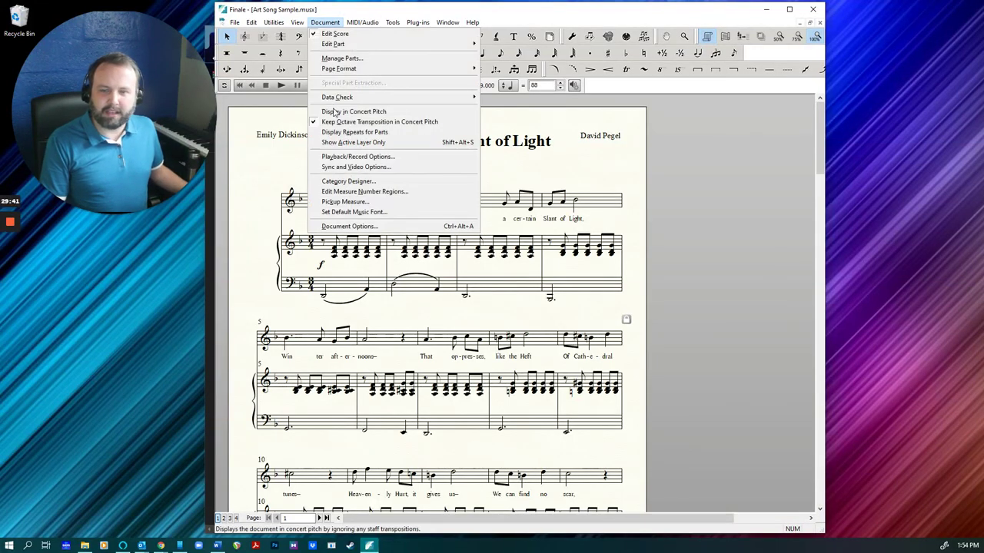
{"action": "mouse_move", "coordinate": [337, 99]}
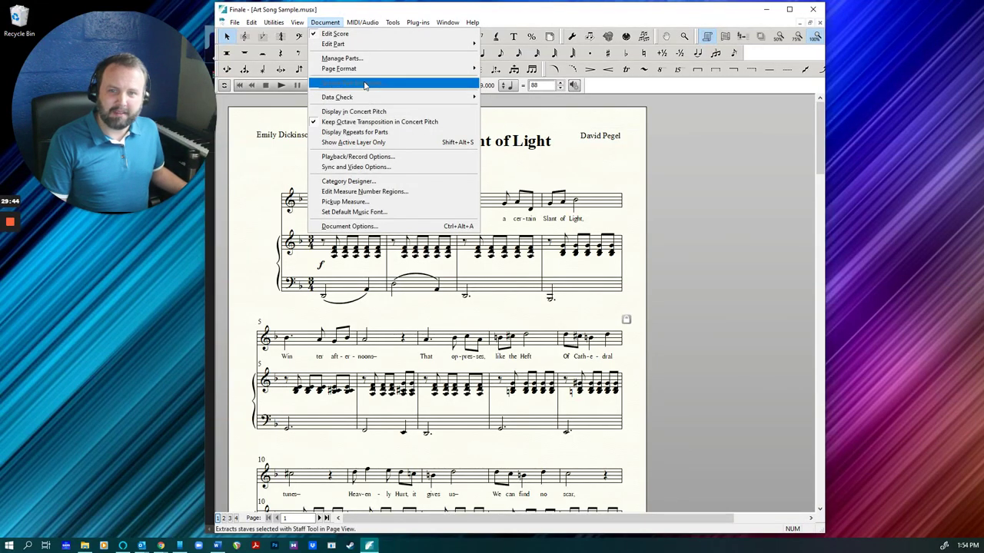
{"action": "mouse_move", "coordinate": [387, 71]}
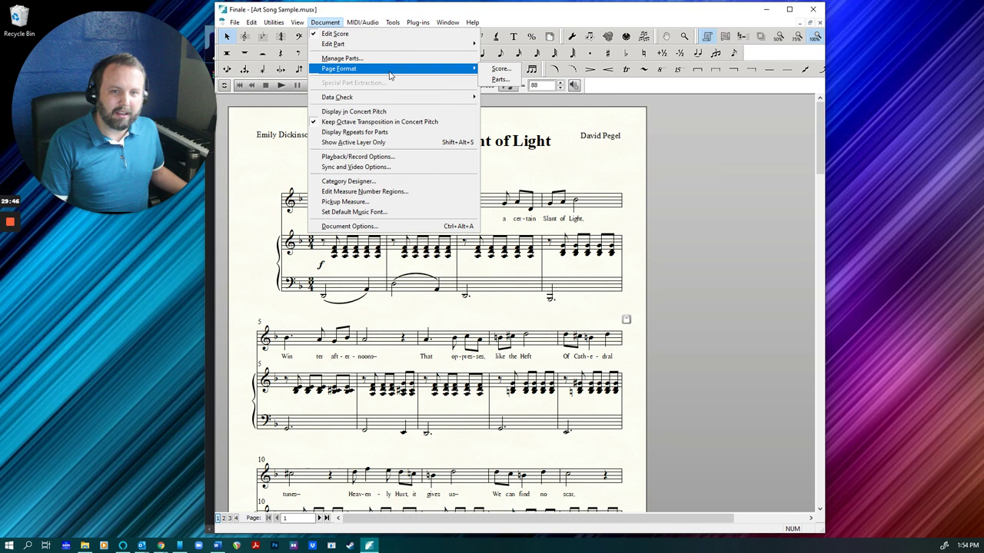
{"action": "mouse_move", "coordinate": [449, 98]}
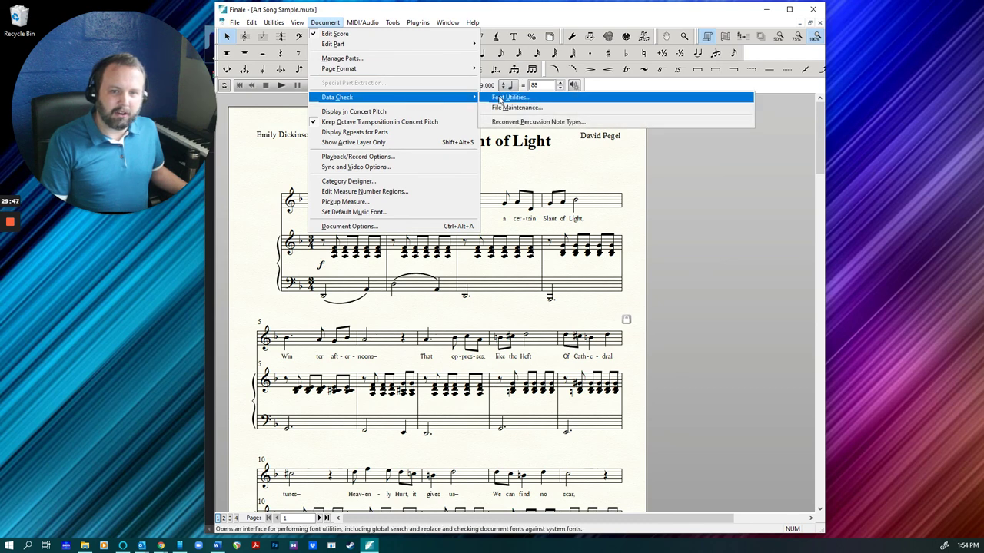
{"action": "left_click", "coordinate": [507, 99]}
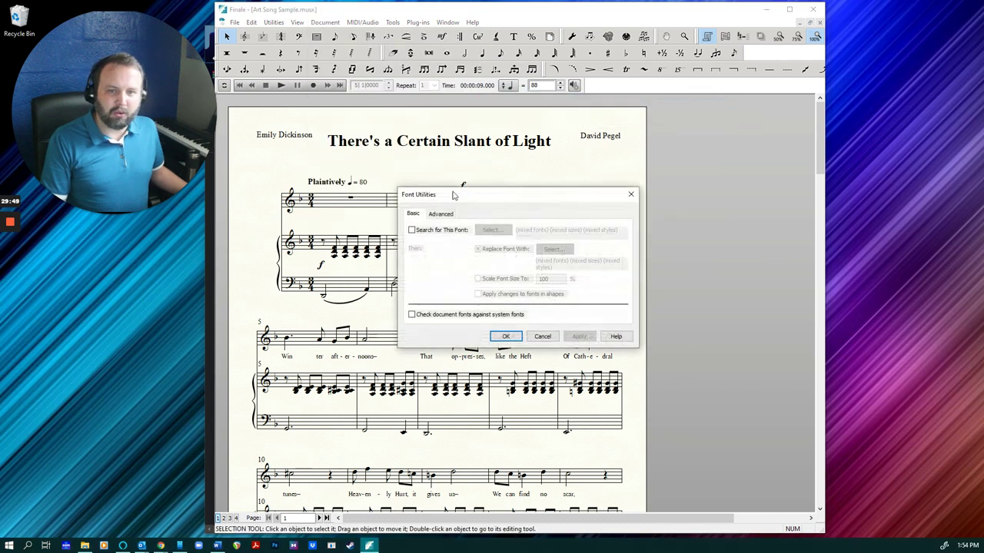
{"action": "left_click", "coordinate": [412, 230]}
{"action": "left_click", "coordinate": [493, 231]}
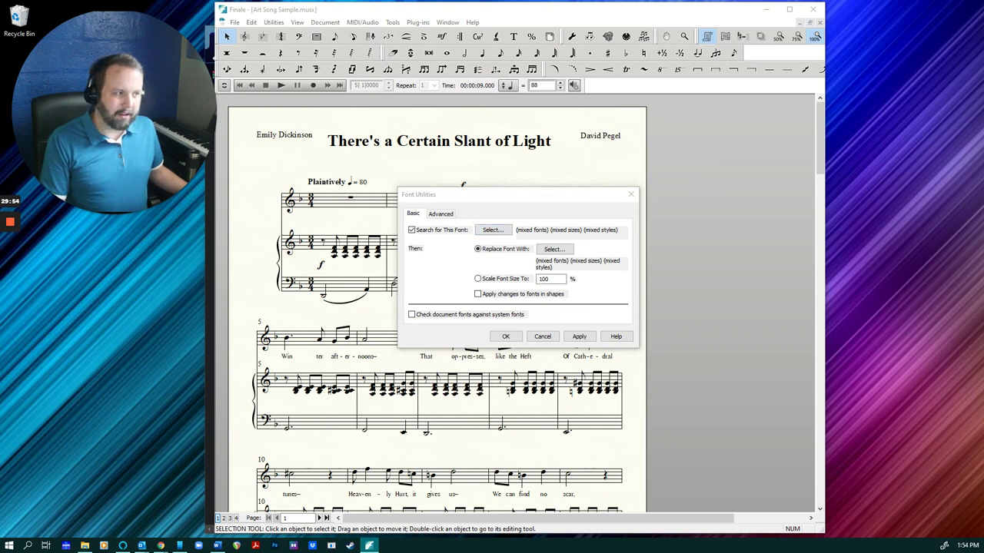
{"action": "type", "text": "times"}
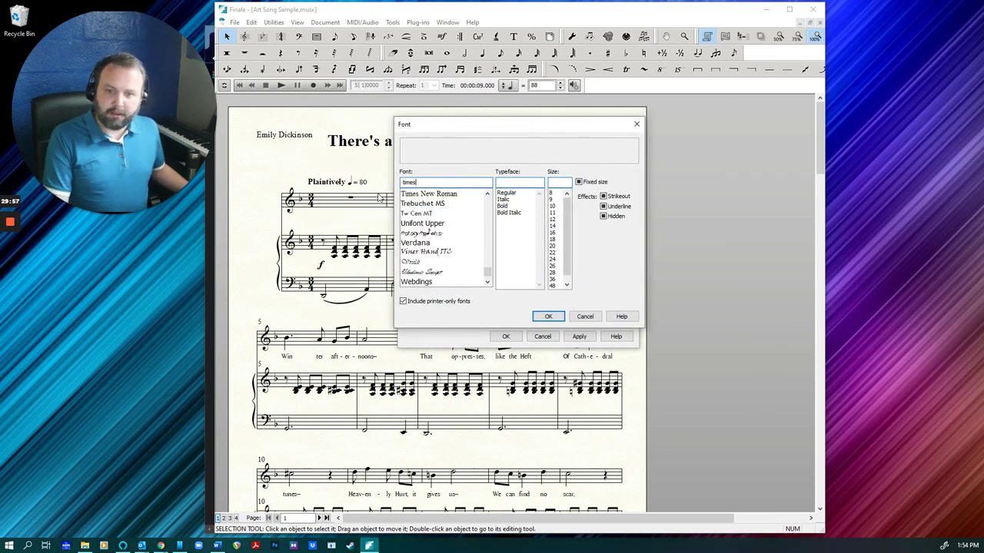
{"action": "left_click", "coordinate": [418, 194]}
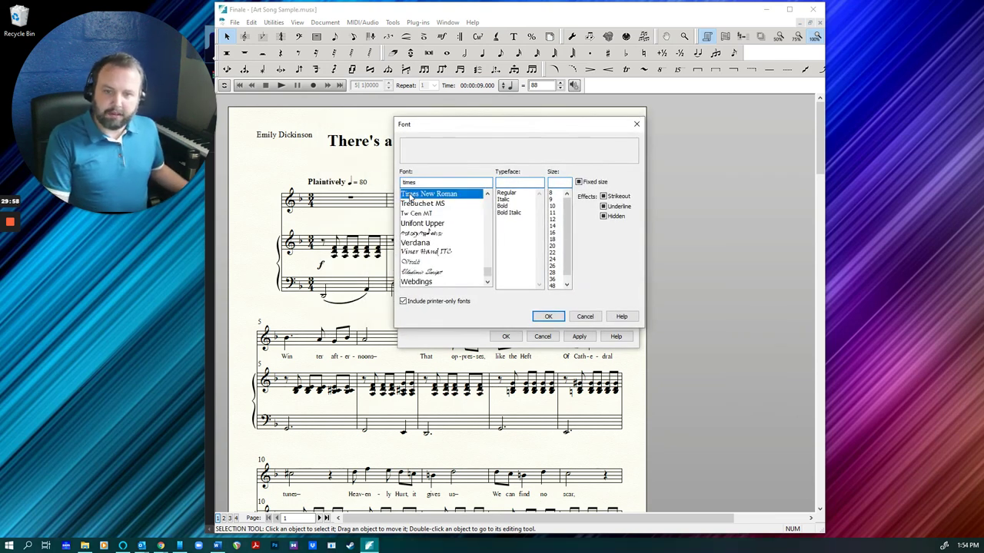
{"action": "left_click", "coordinate": [549, 316]}
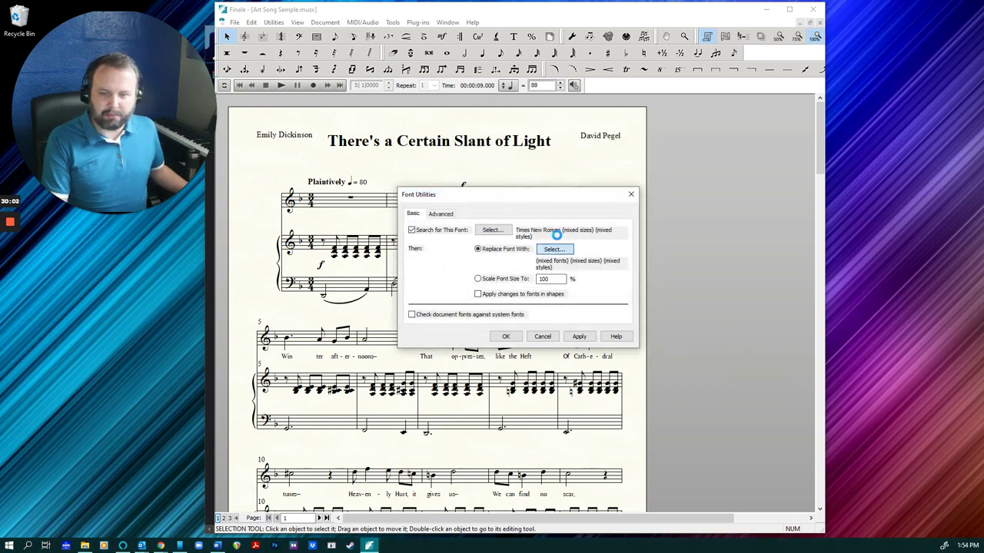
- Replace Times New Roman with Minion Pro throughout the score
{"action": "left_click", "coordinate": [554, 249]}
{"action": "type", "text": "m"}
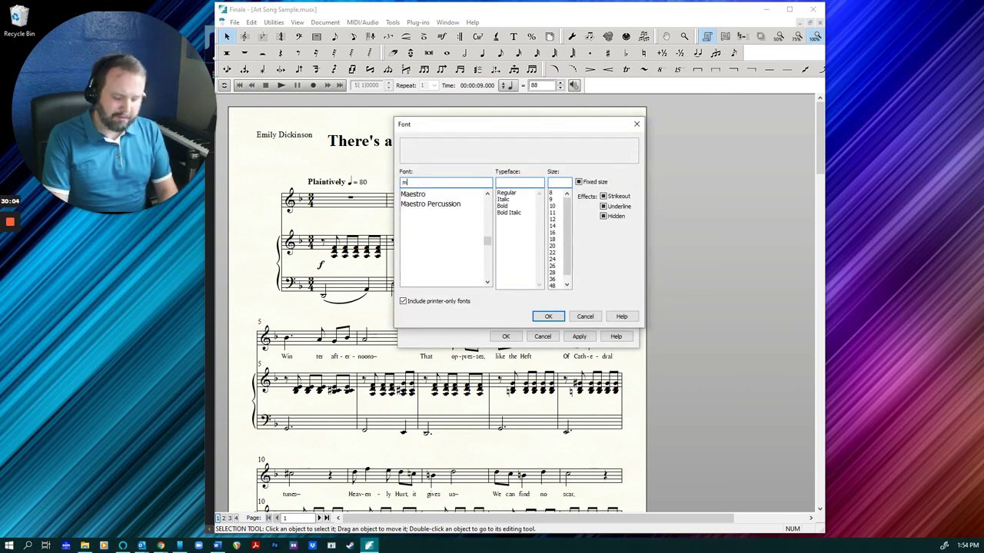
{"action": "type", "text": "inion"}
{"action": "left_click", "coordinate": [417, 194]}
{"action": "left_click", "coordinate": [549, 316]}
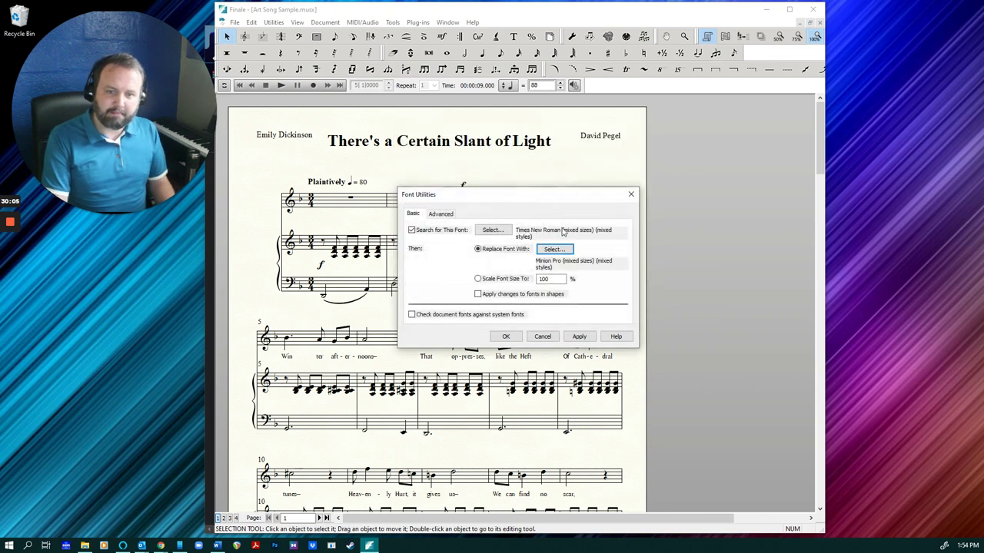
{"action": "left_click", "coordinate": [507, 338]}
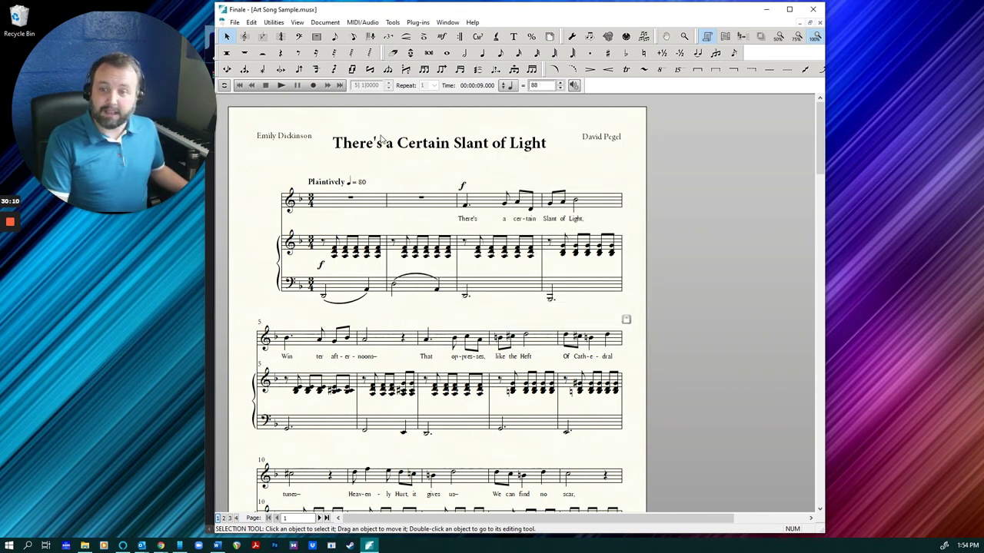
- In Font Utilities, choose Finale Lyrics as the font to search for
{"action": "left_click", "coordinate": [325, 22]}
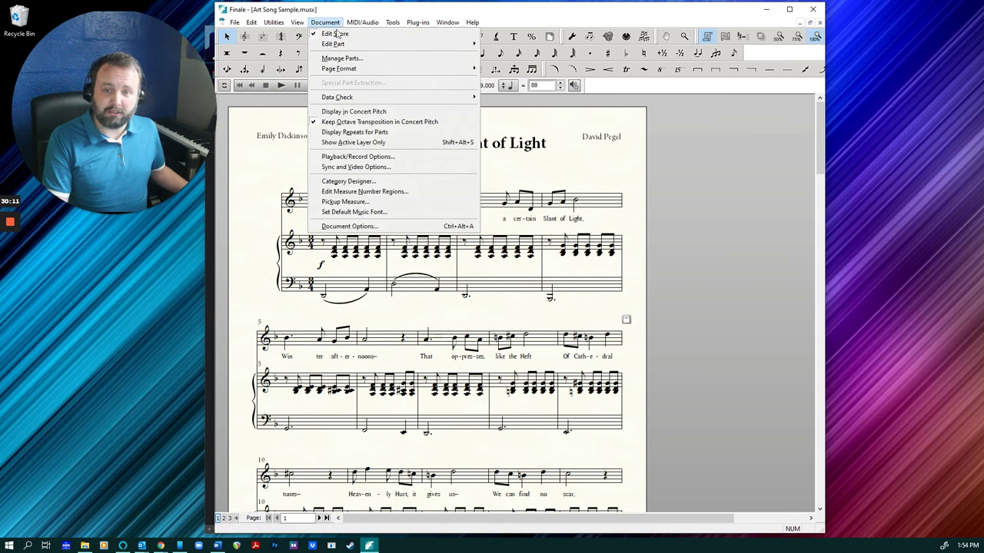
{"action": "mouse_move", "coordinate": [361, 98]}
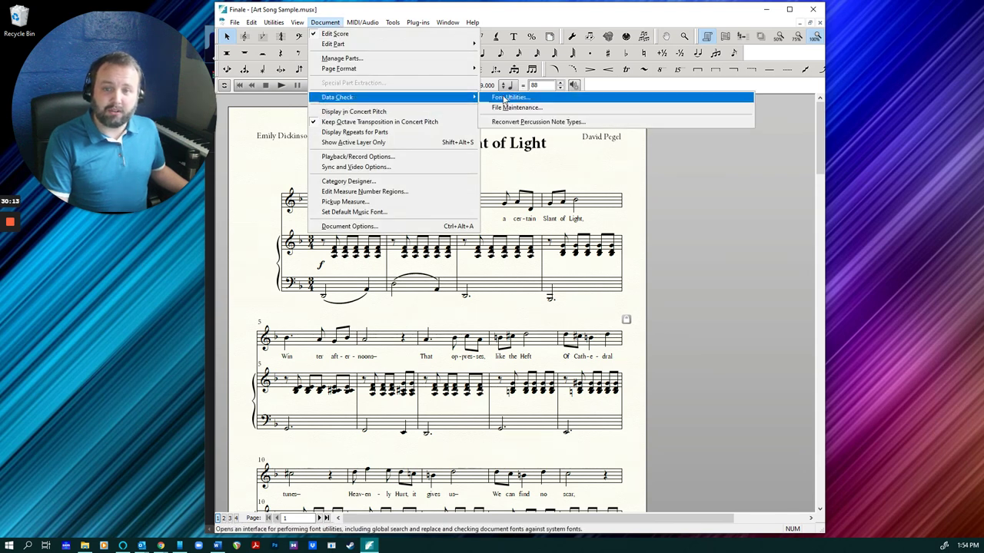
{"action": "left_click", "coordinate": [504, 98]}
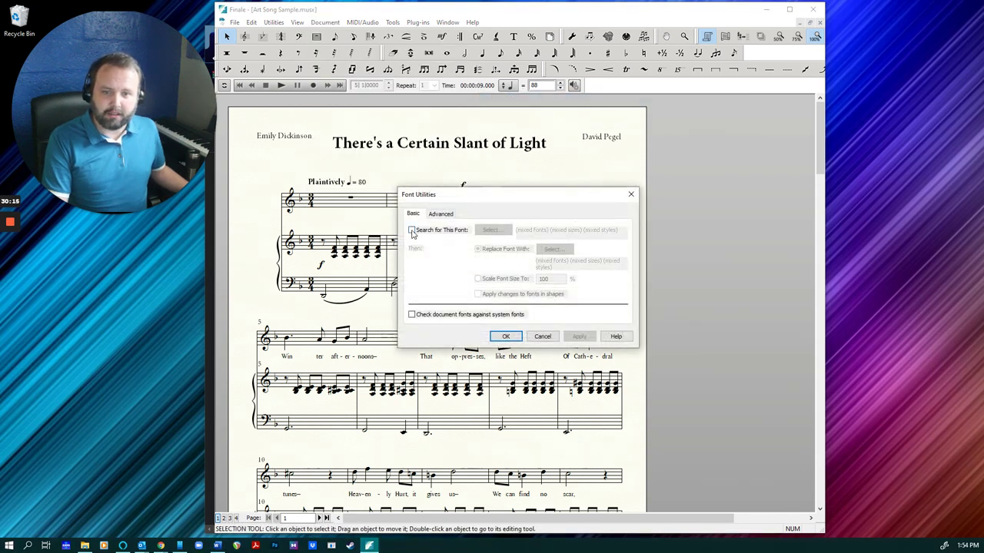
{"action": "left_click", "coordinate": [495, 231]}
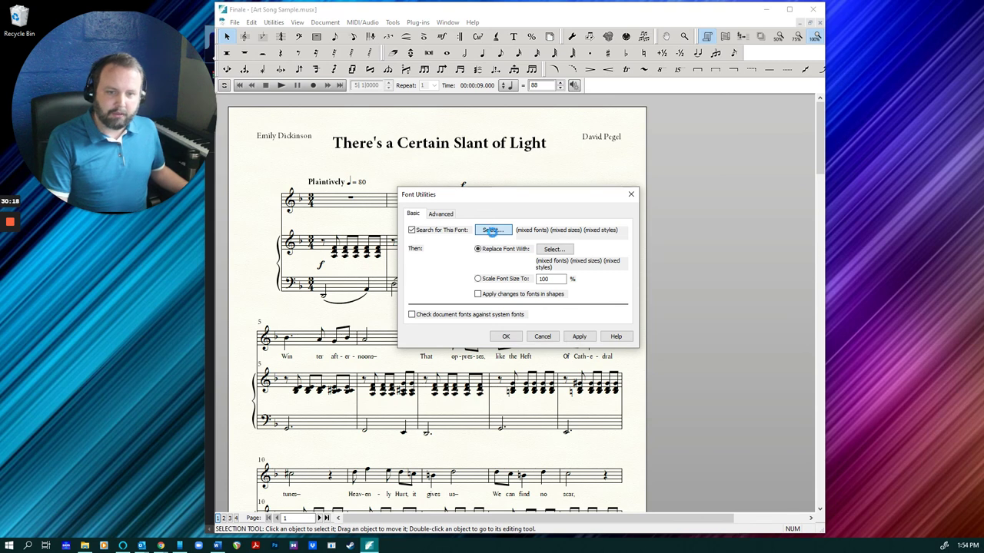
{"action": "type", "text": "finale"}
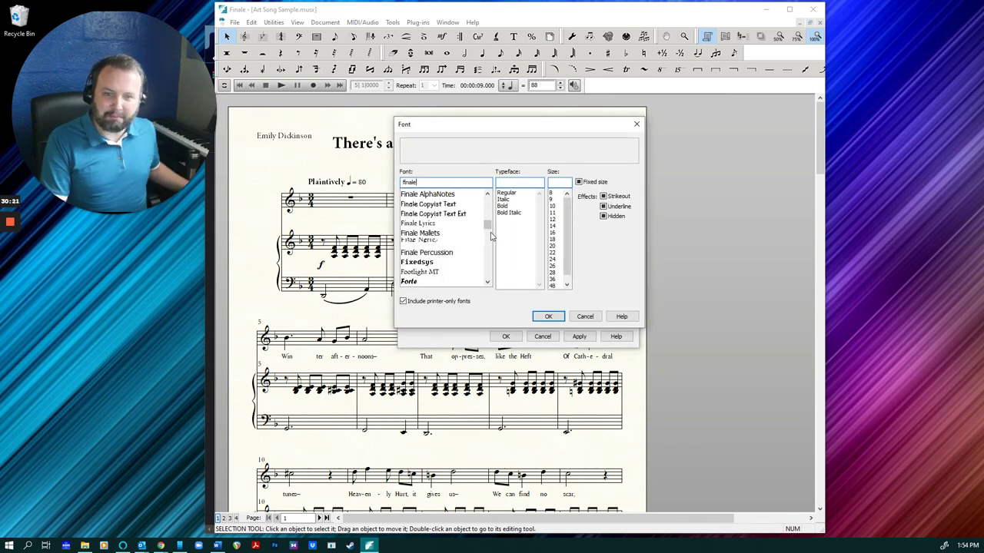
{"action": "left_click", "coordinate": [438, 223]}
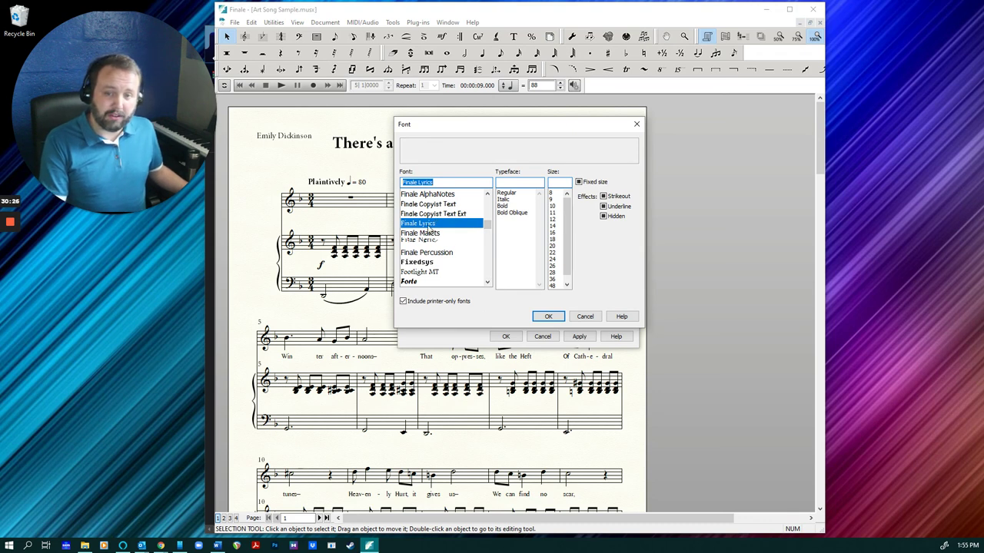
{"action": "left_click", "coordinate": [422, 242]}
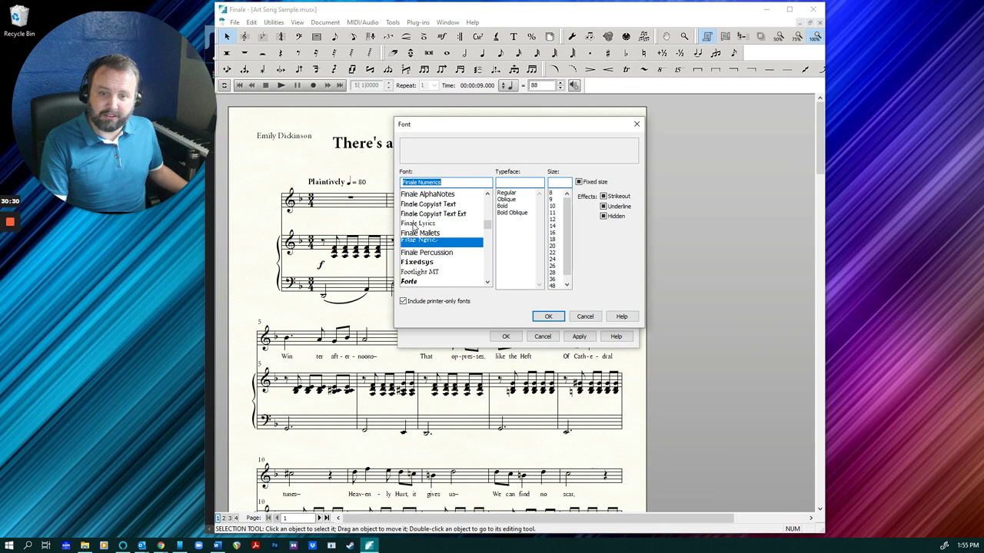
{"action": "left_click", "coordinate": [415, 224]}
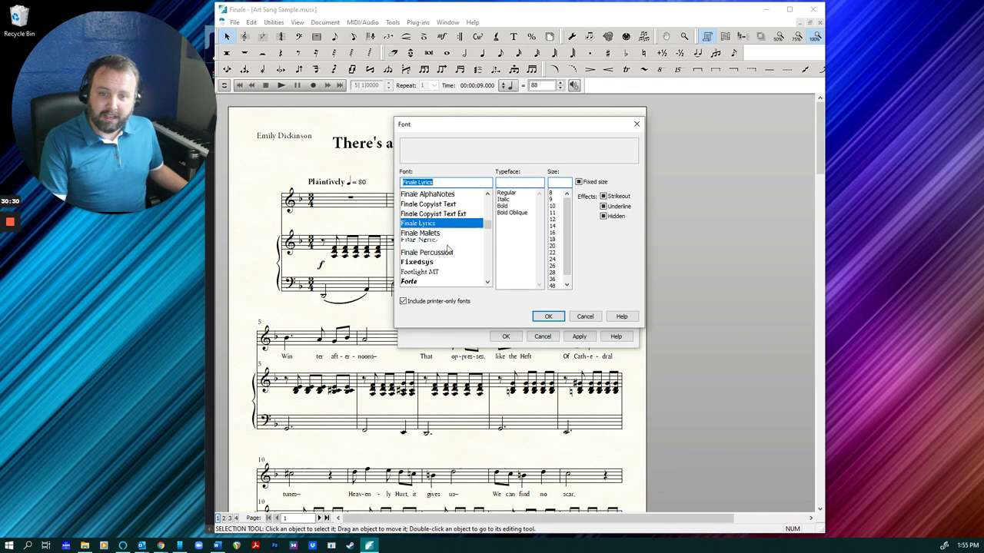
{"action": "left_click", "coordinate": [548, 316]}
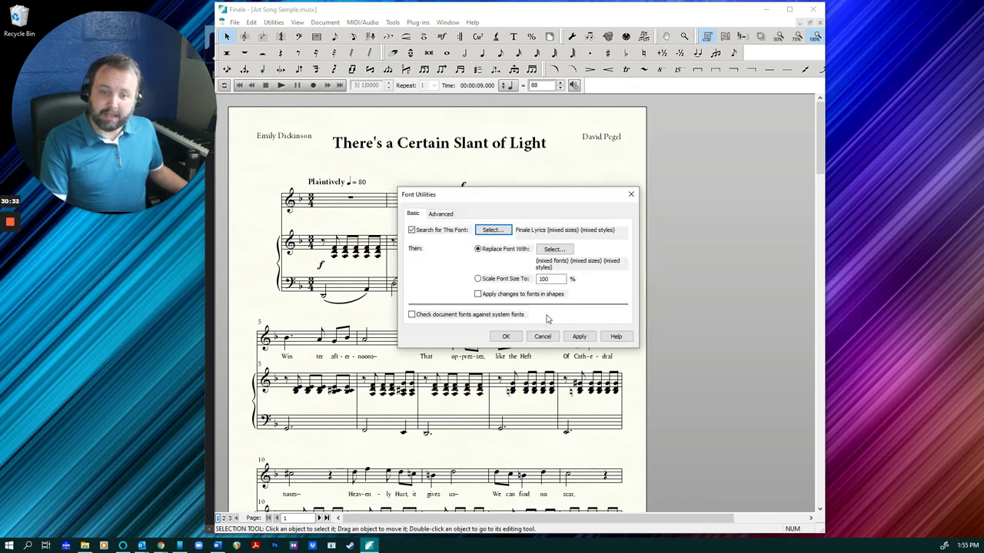
- Replace Finale Lyrics with Minion Pro across all lyrics
{"action": "left_click", "coordinate": [555, 250]}
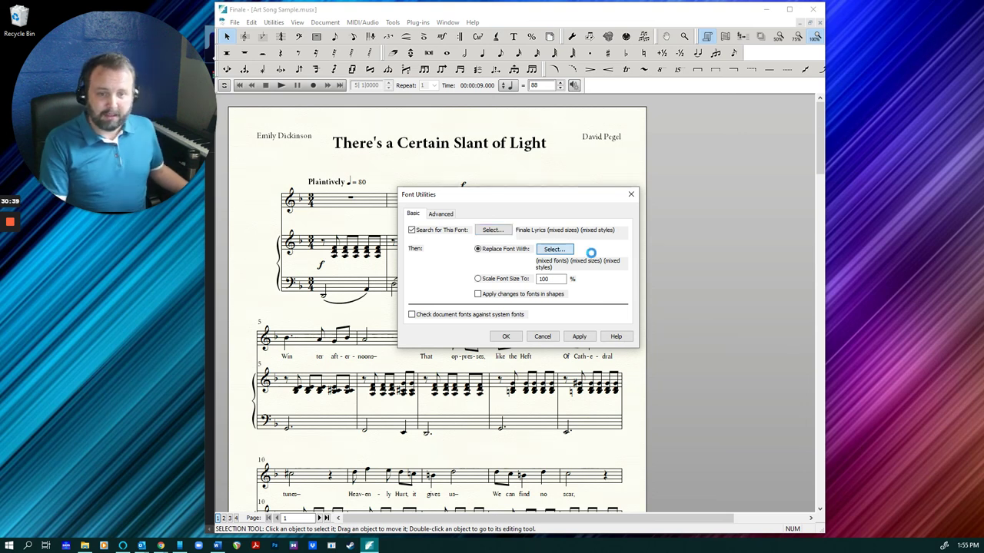
{"action": "type", "text": "minio"}
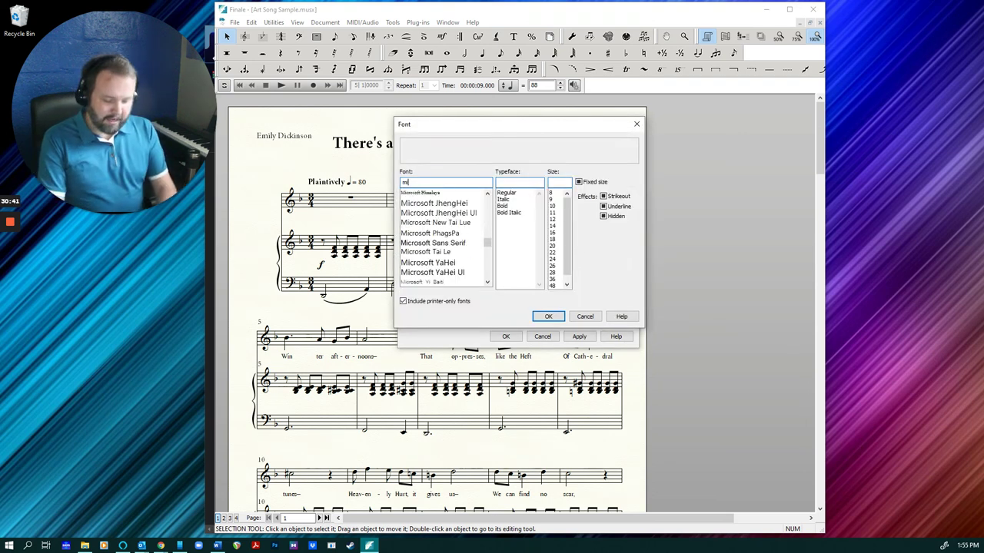
{"action": "key", "text": "Return"}
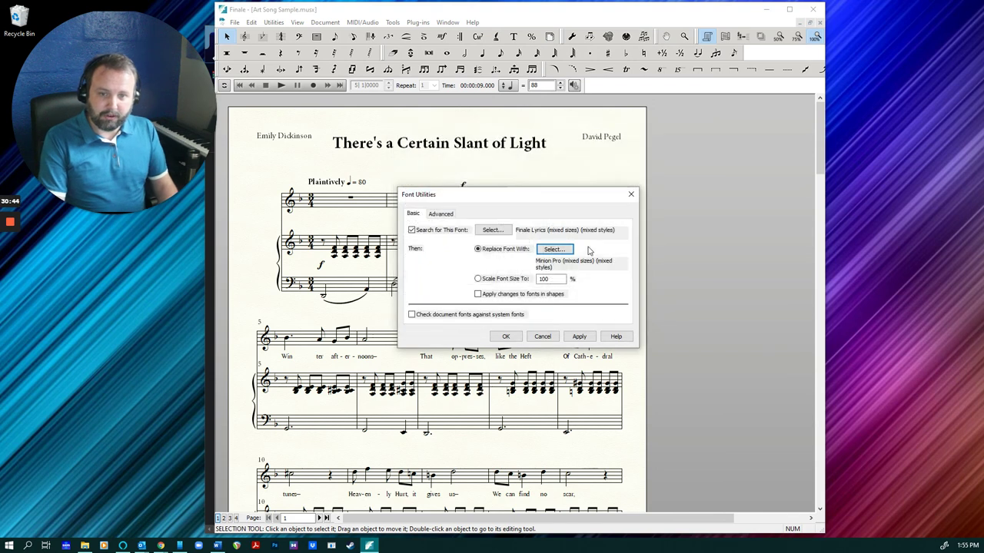
{"action": "left_click", "coordinate": [506, 336]}
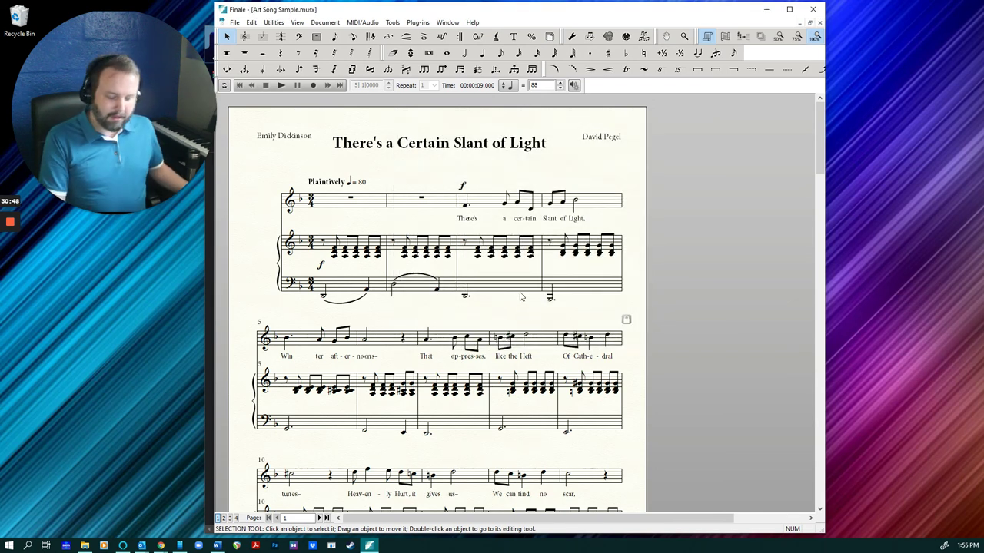
{"action": "key", "text": "ctrl+1"}
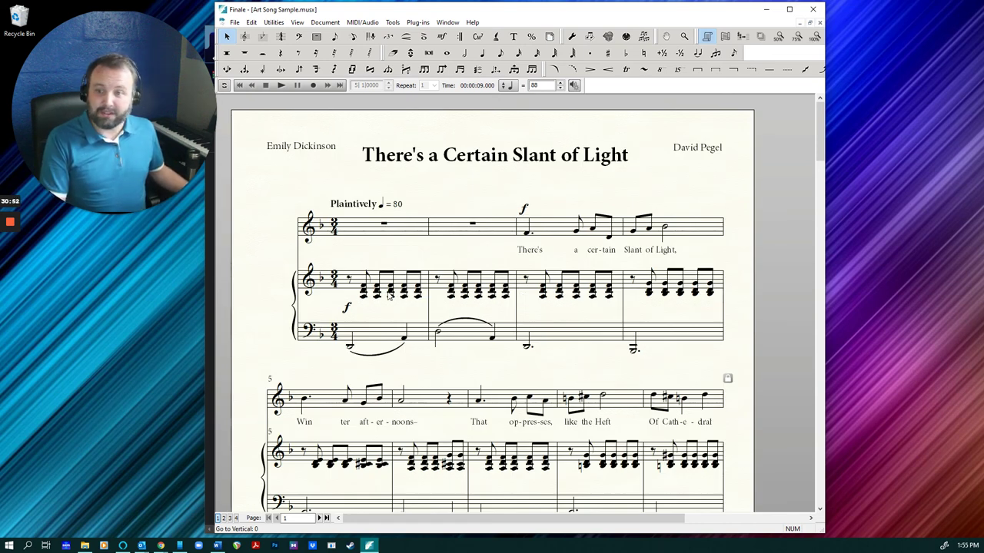
{"action": "scroll", "coordinate": [388, 295], "scroll_direction": "down", "scroll_amount": 5}
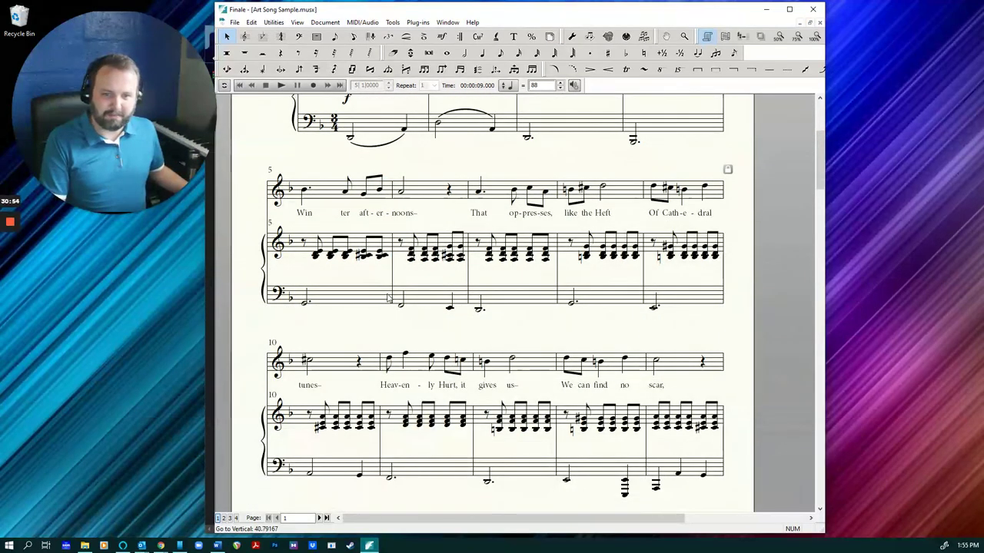
{"action": "scroll", "coordinate": [388, 298], "scroll_direction": "down", "scroll_amount": 3}
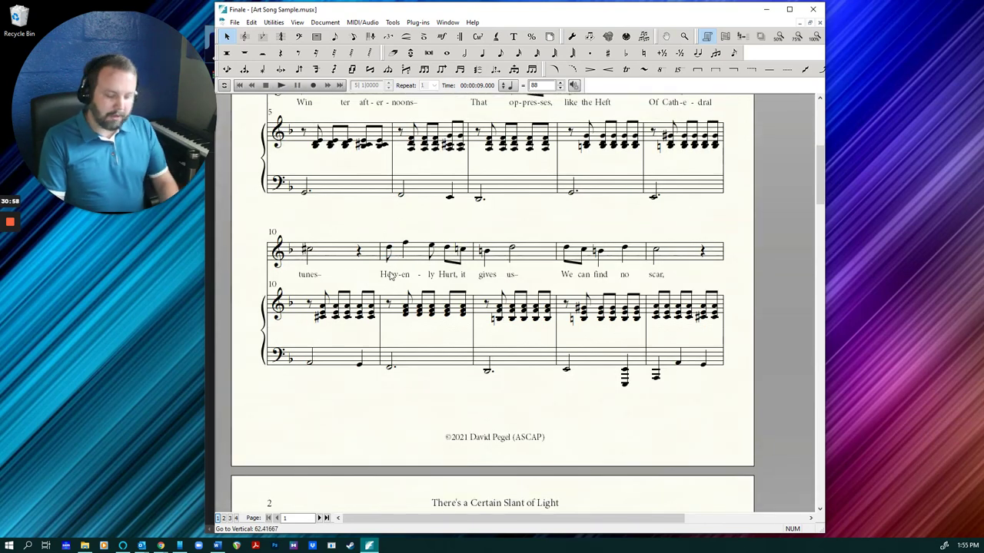
{"action": "key", "text": "ctrl+equal"}
{"action": "key", "text": "ctrl+equal"}
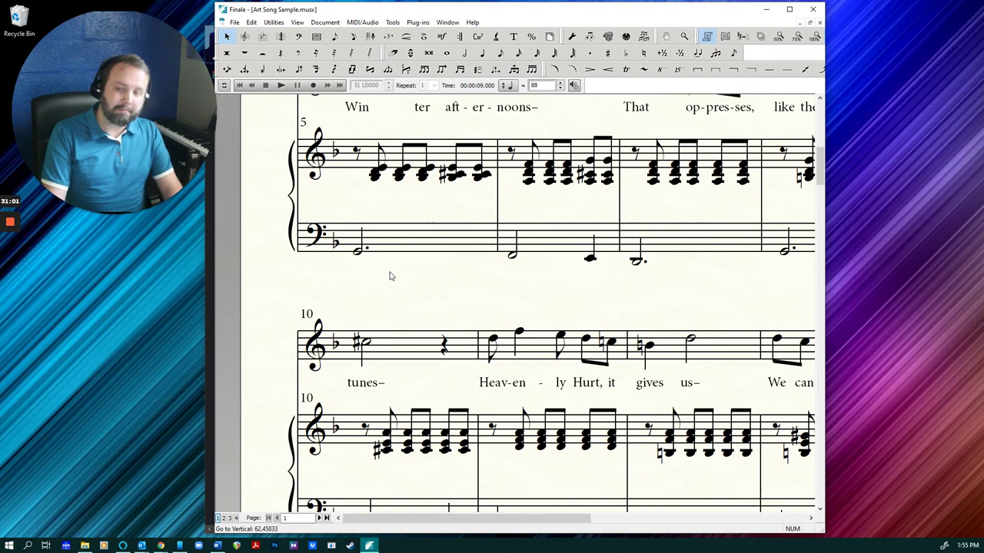
{"action": "key", "text": "ctrl+minus"}
{"action": "key", "text": "ctrl+minus"}
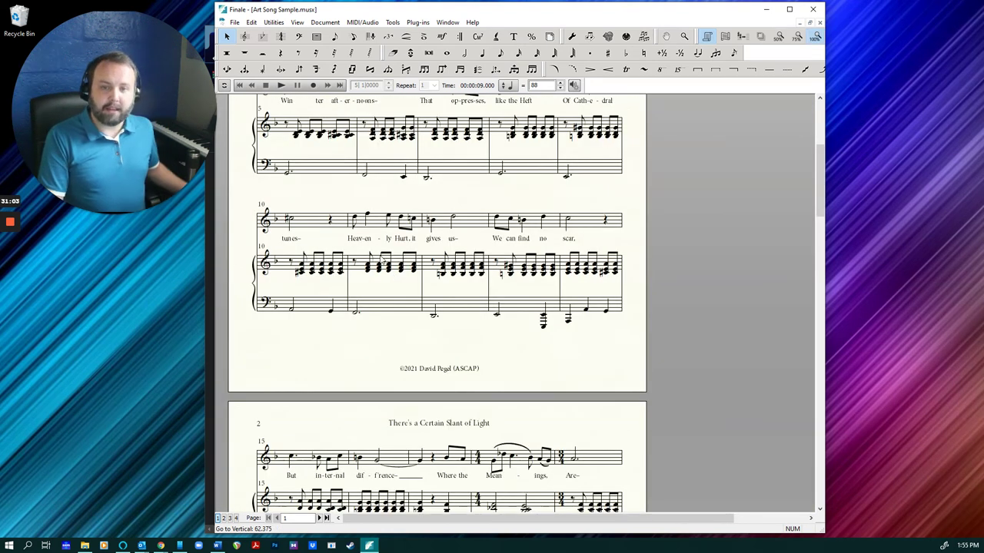
{"action": "scroll", "coordinate": [387, 237], "scroll_direction": "up", "scroll_amount": 5}
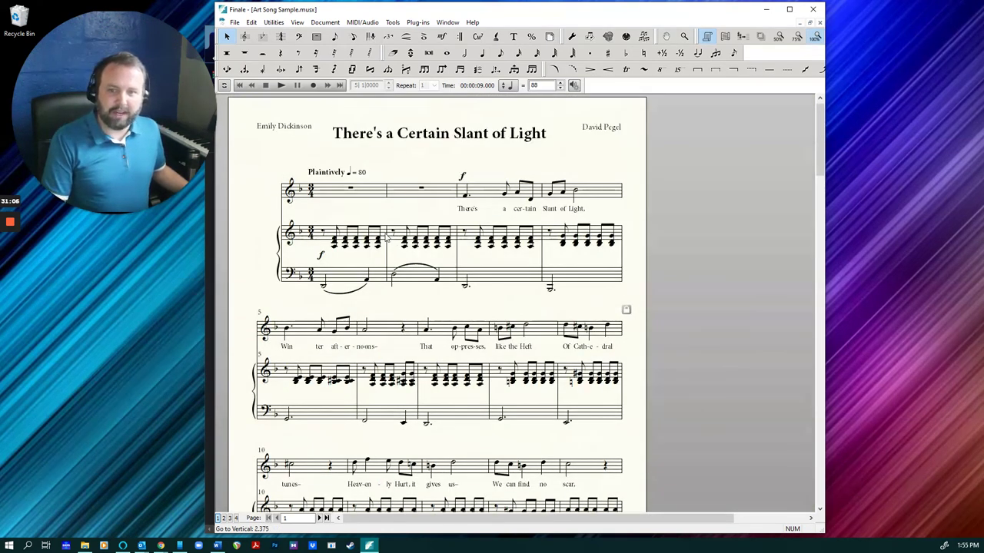